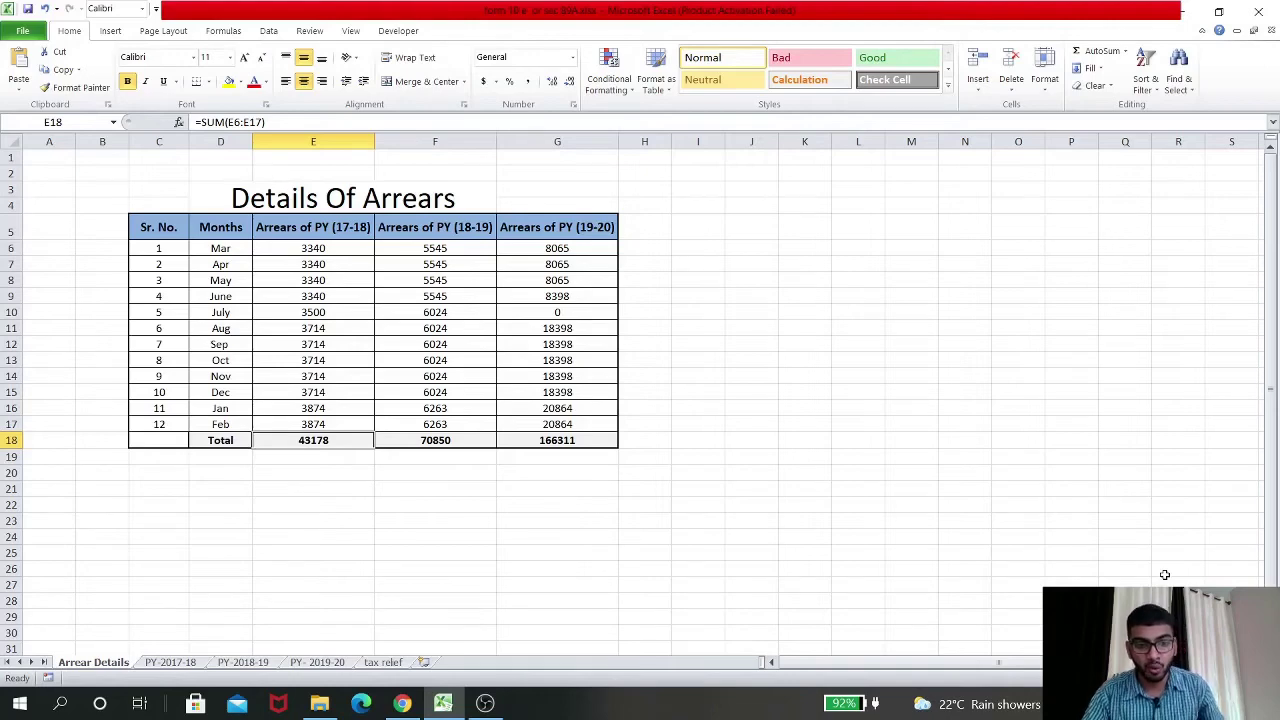
Check the SUM total in F18 of the 2018-19 arrears column, then move to the PY-2017-18 sheet
left_click(411, 440)
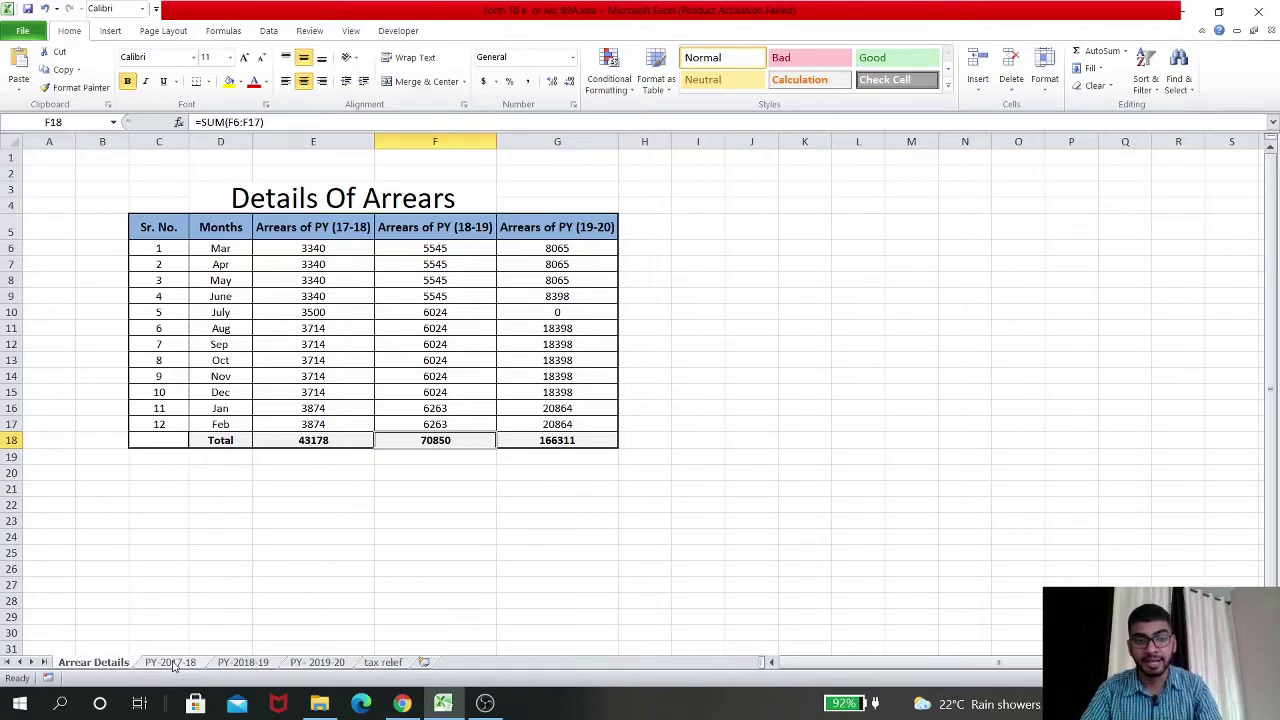
left_click(172, 663)
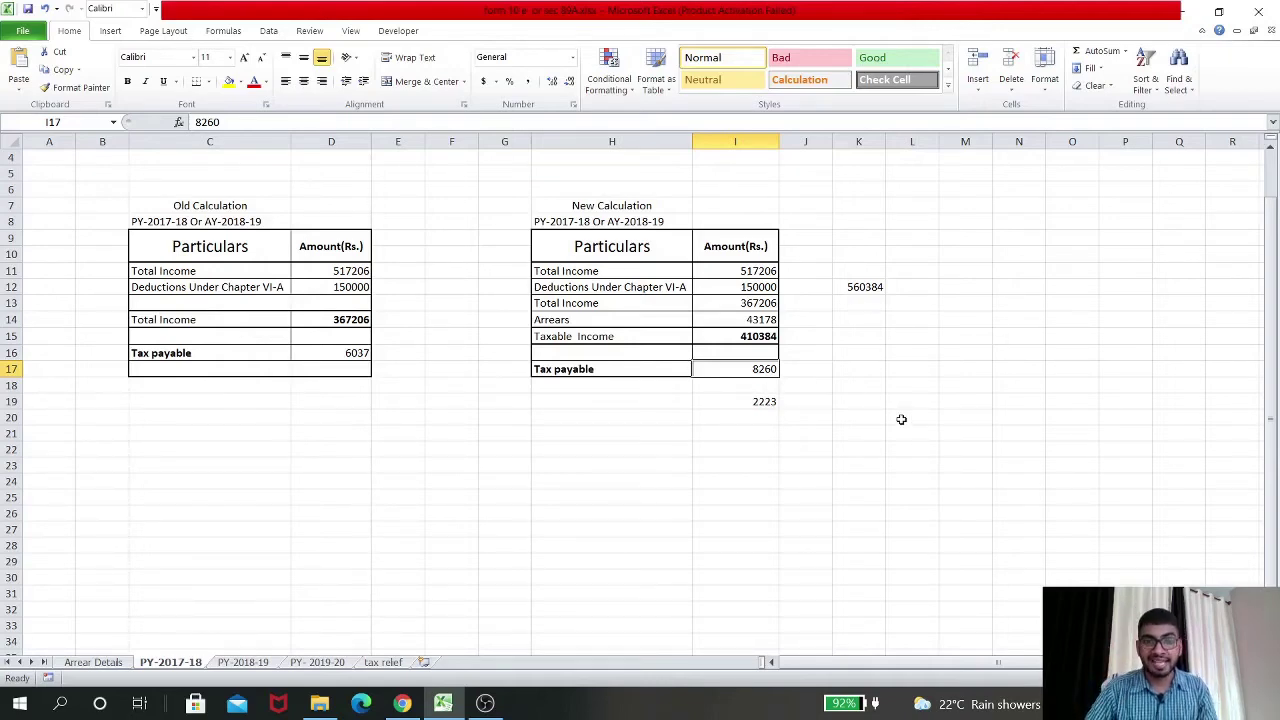
Review the old Total Income formula and new tax payable on the PY-2018-19 sheet
left_click(243, 662)
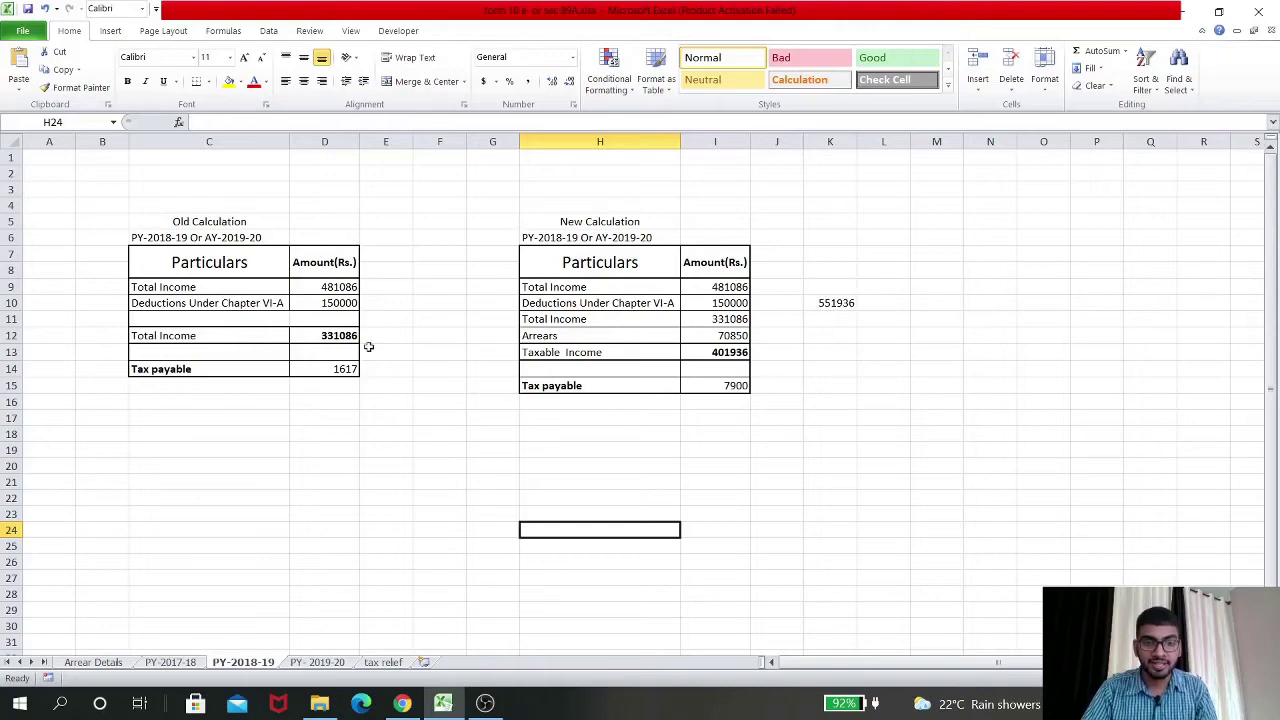
left_click(340, 337)
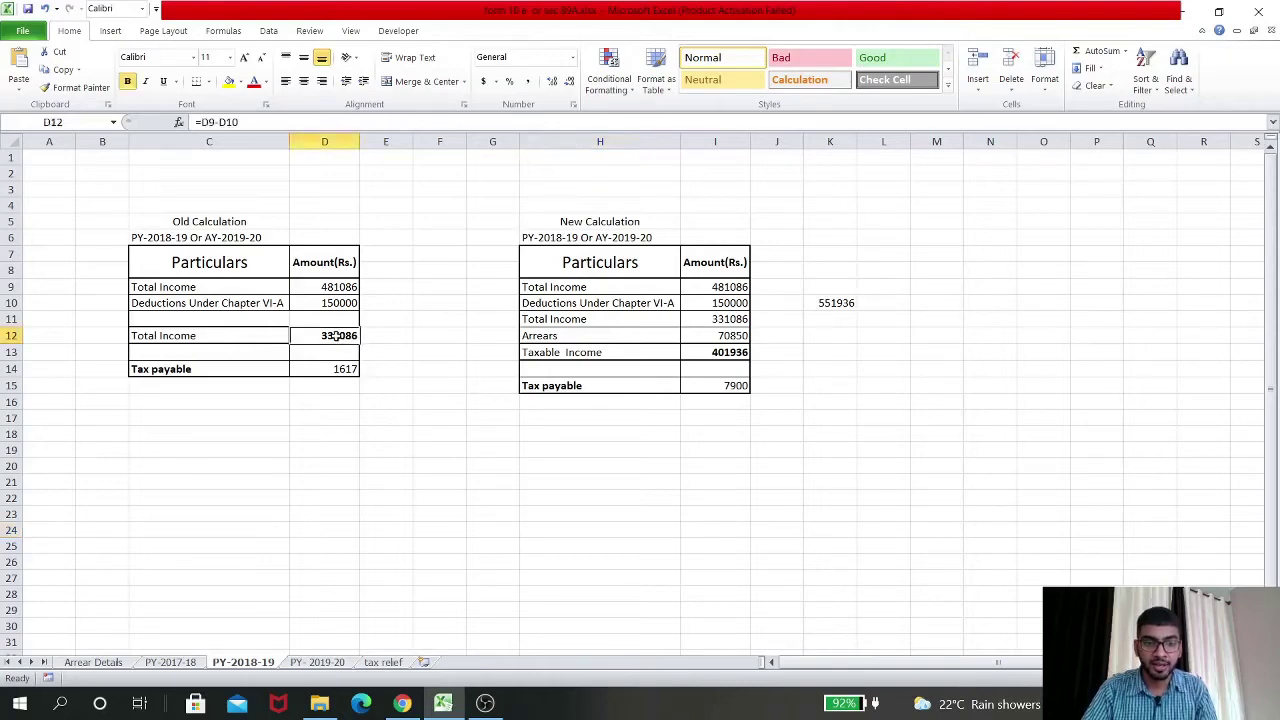
left_click(730, 386)
Check the new Taxable Income formula in I13 on PY-2019-20, then go to the tax relief sheet
left_click(330, 664)
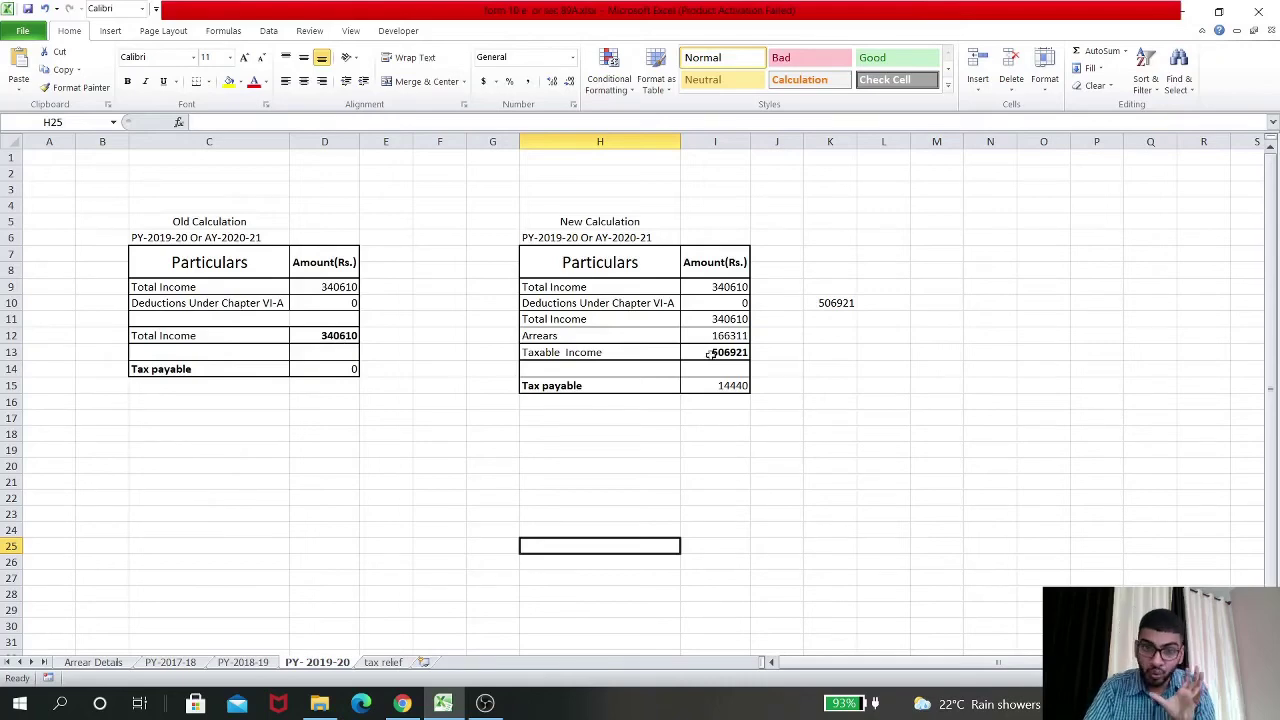
left_click(708, 354)
left_click(388, 664)
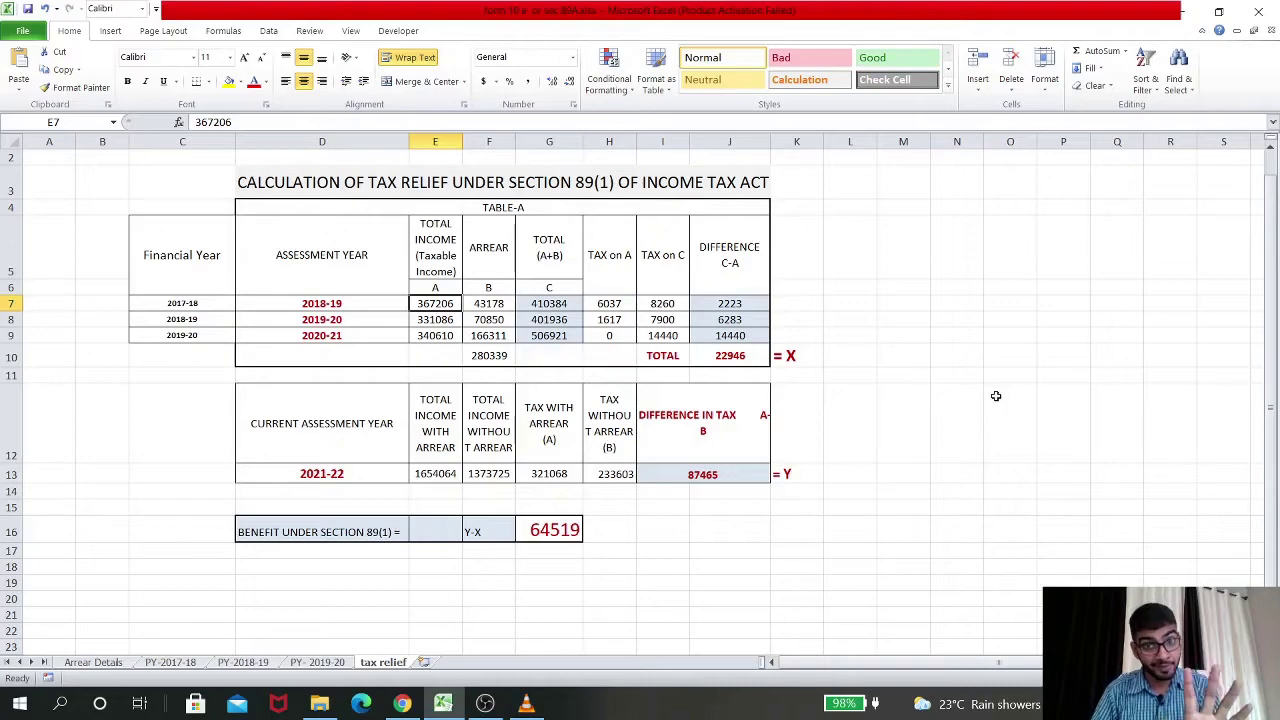
left_click(517, 207)
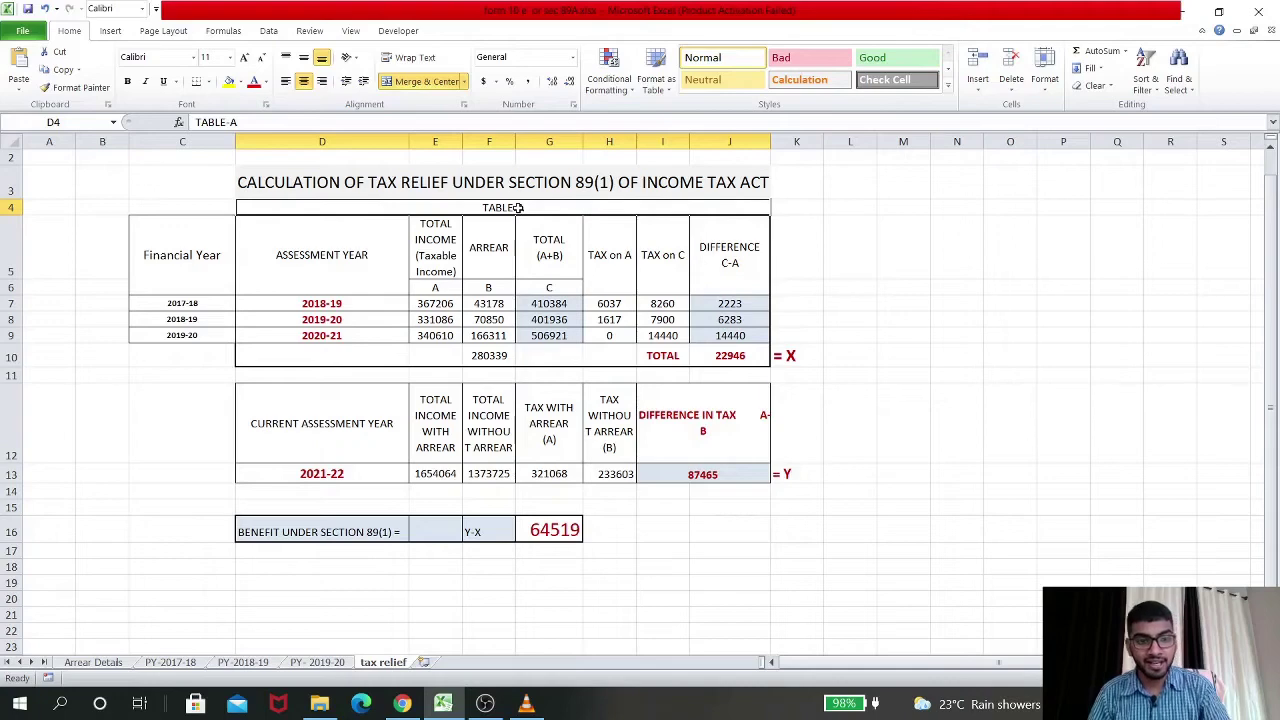
key("Down")
key("Down")
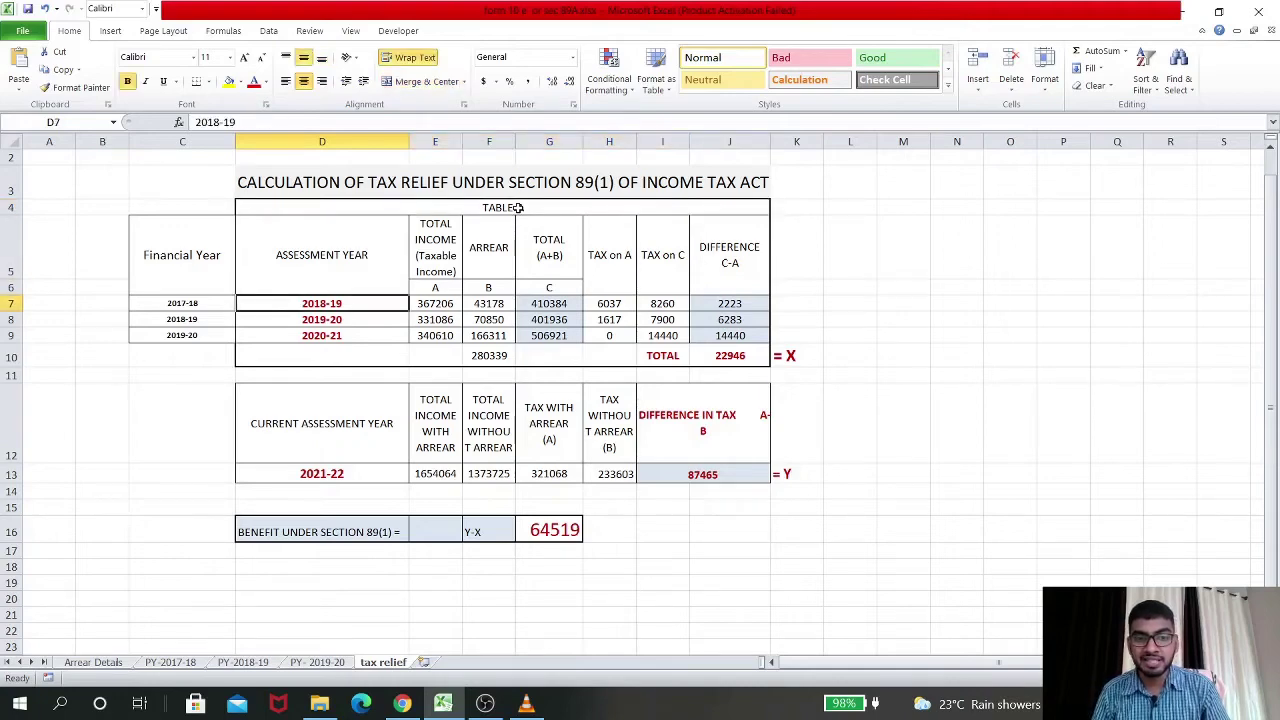
key("Down")
key("Down")
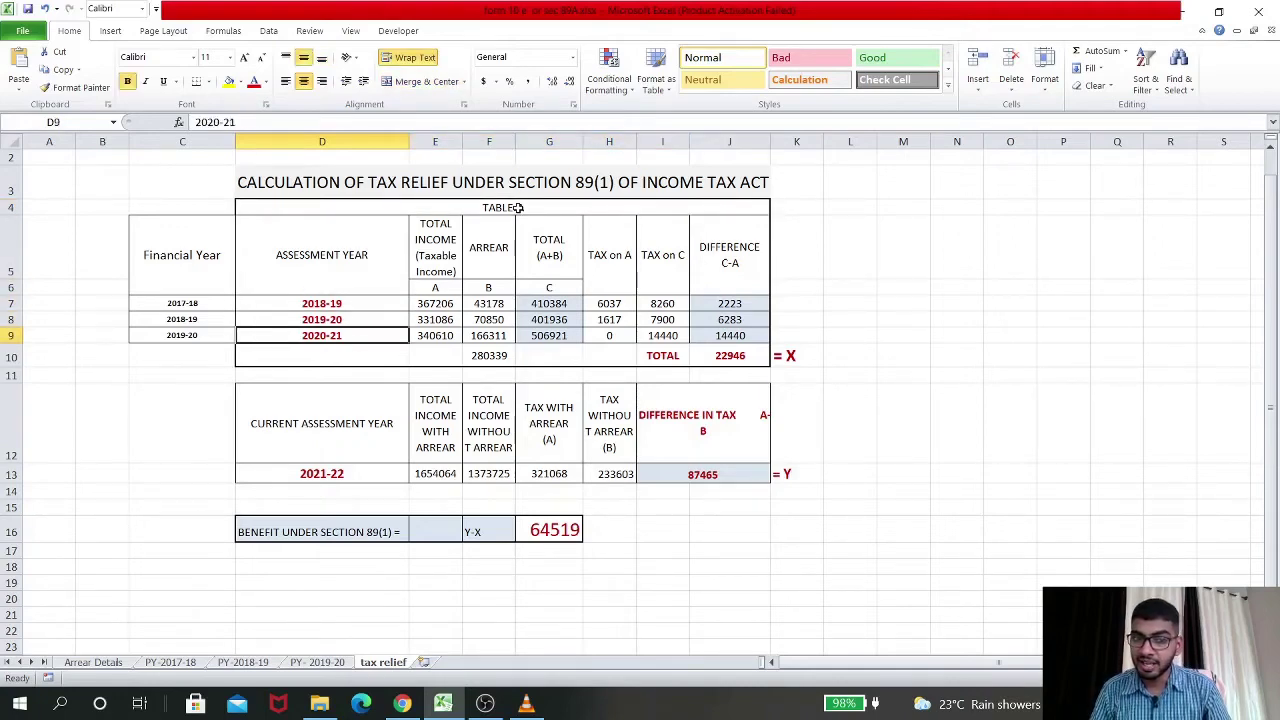
key("Left")
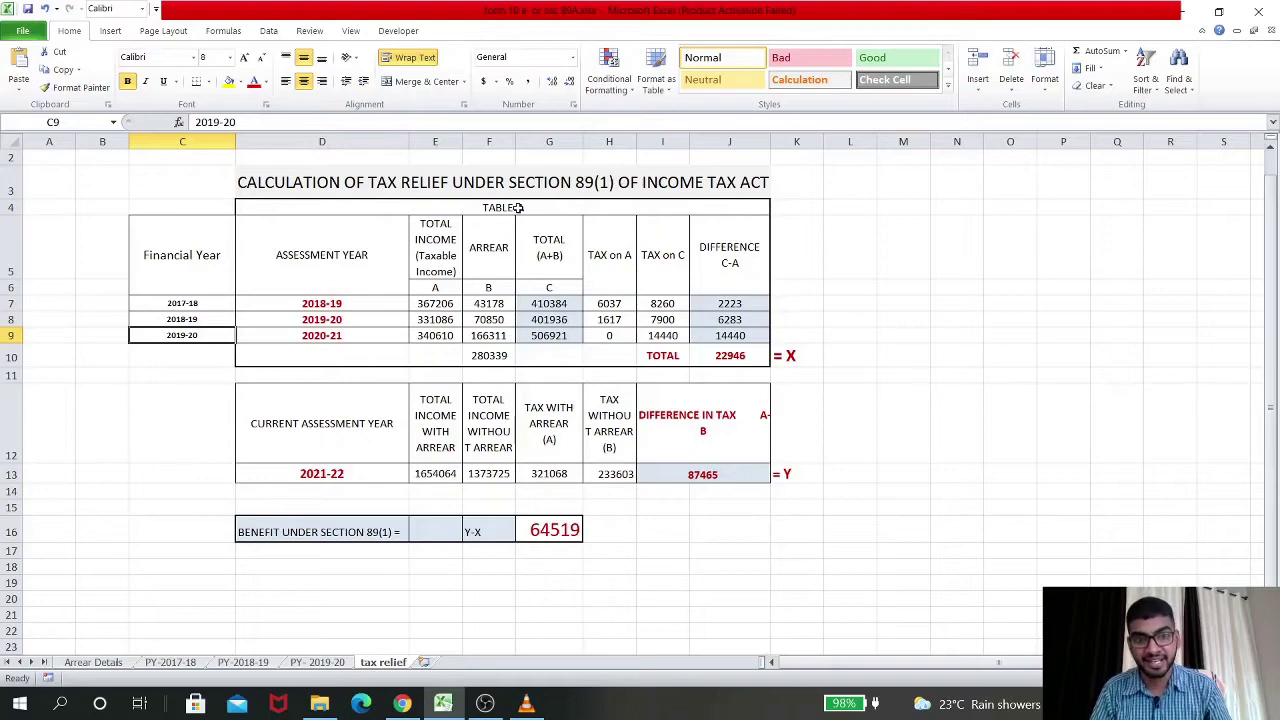
key("Up")
key("Up")
key("Right")
key("Right")
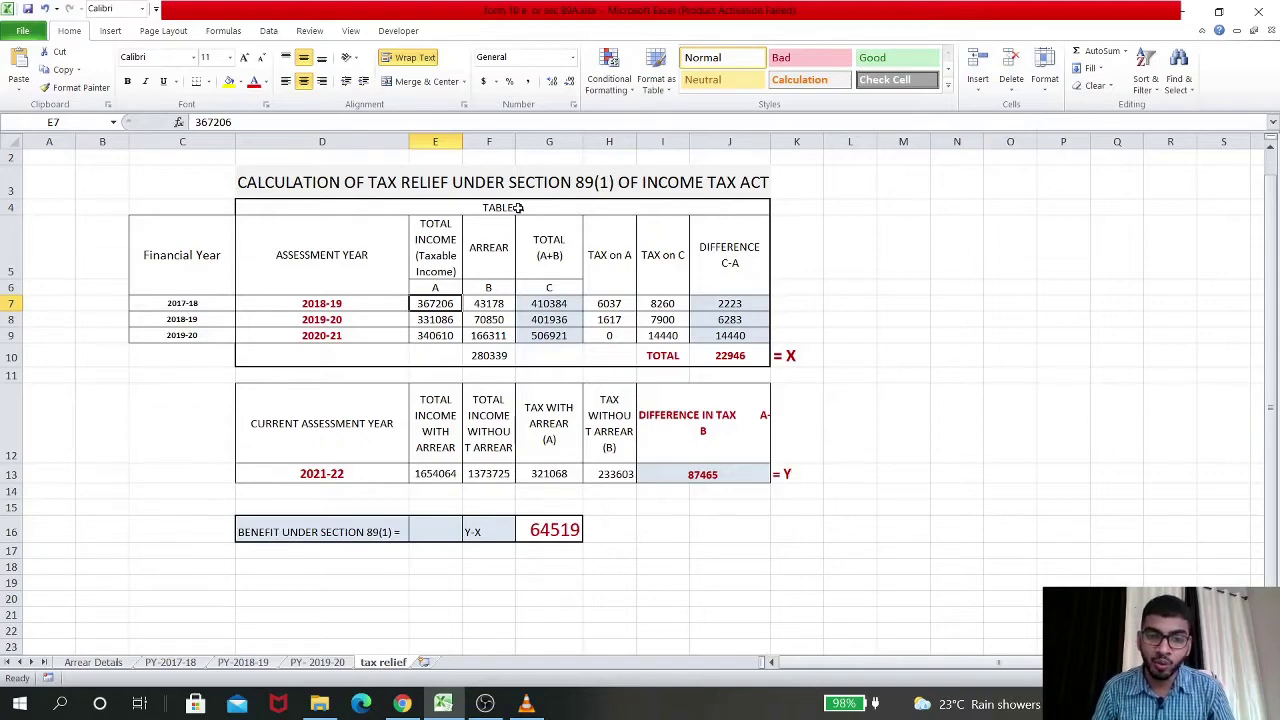
key("Down")
key("Down")
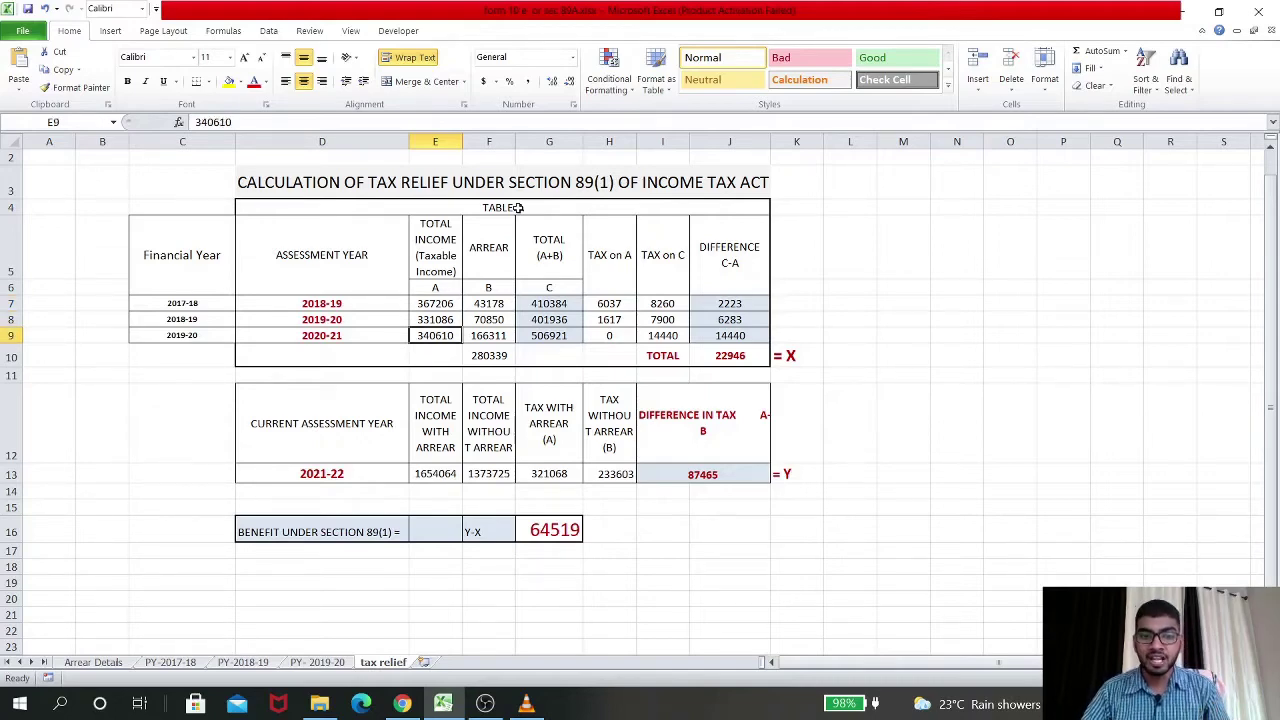
left_click(178, 662)
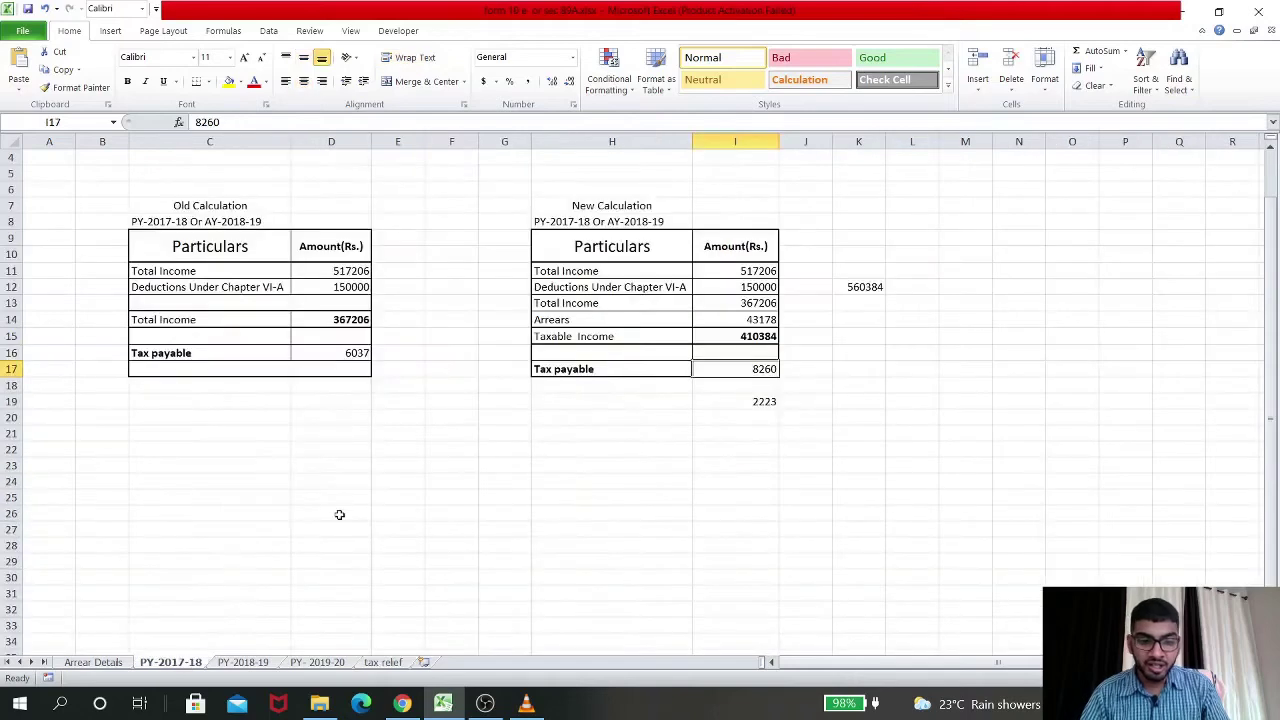
left_click(340, 325)
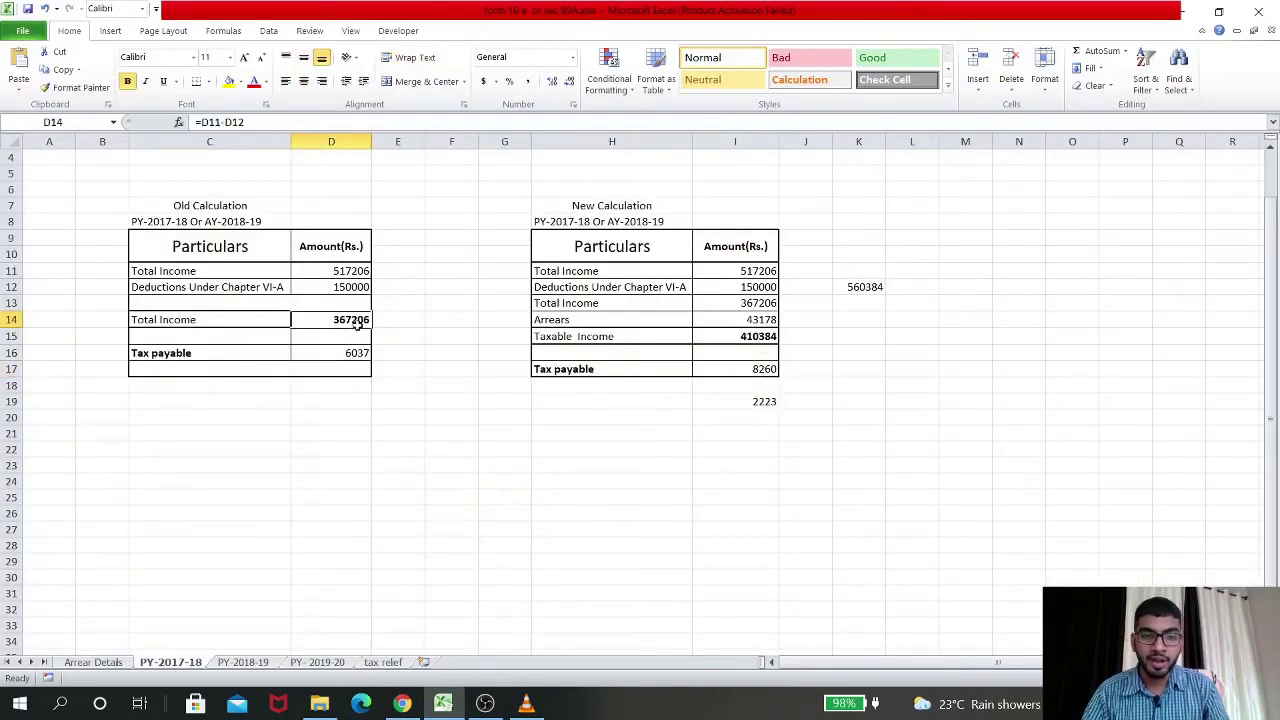
left_click(743, 338)
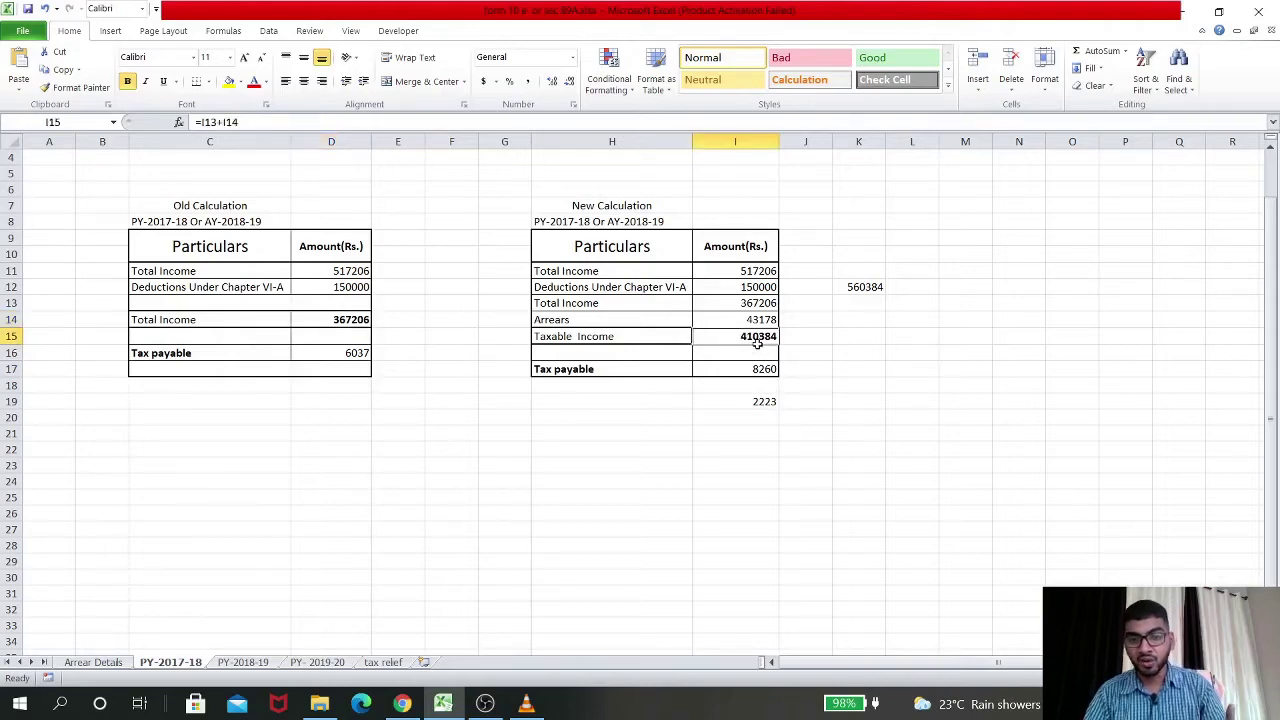
left_click(380, 664)
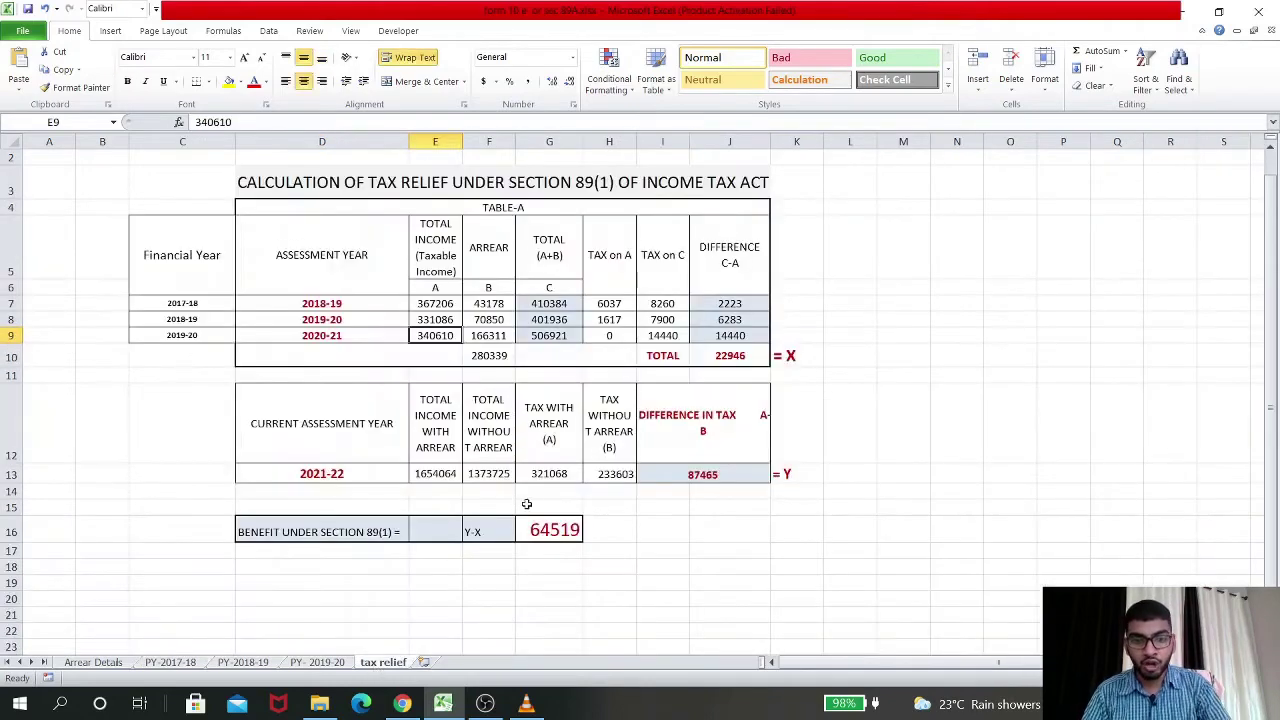
left_click(543, 304)
Go over the 2017-18 Table-A figures: income 367206, arrear 43178, tax on A 6037, tax on C 8260
left_click(432, 306)
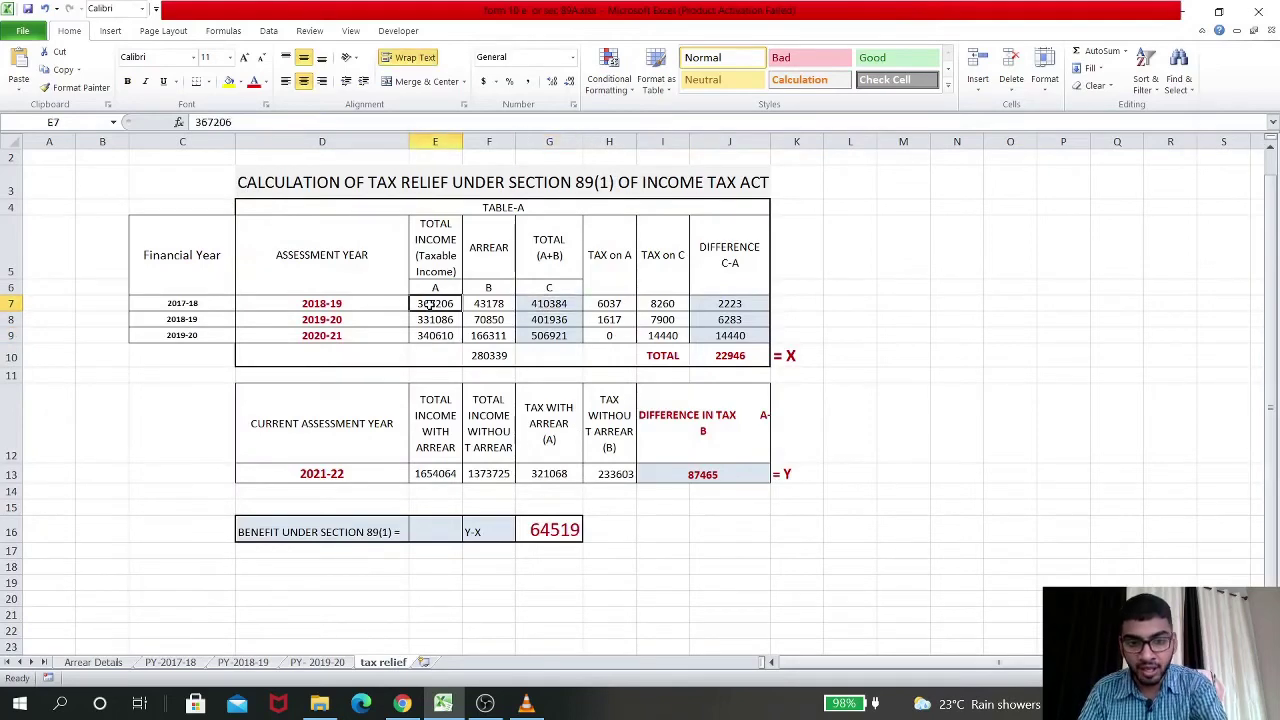
left_click(477, 305)
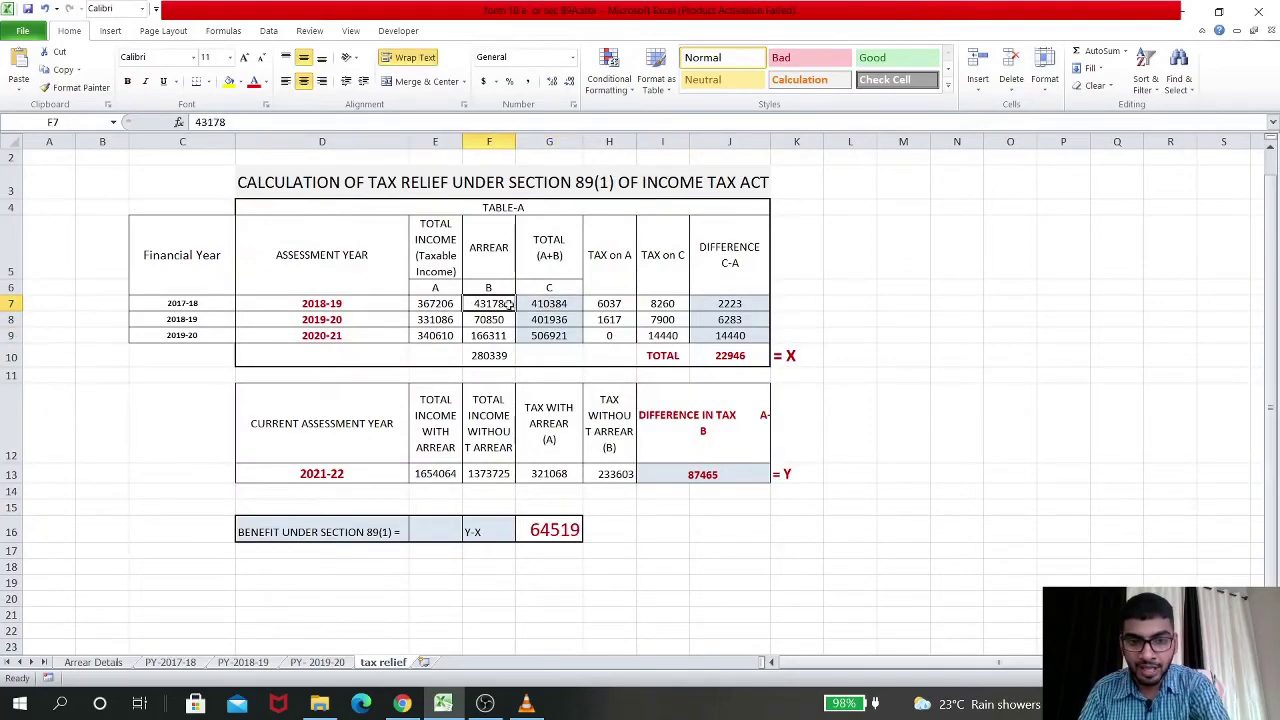
left_click(610, 304)
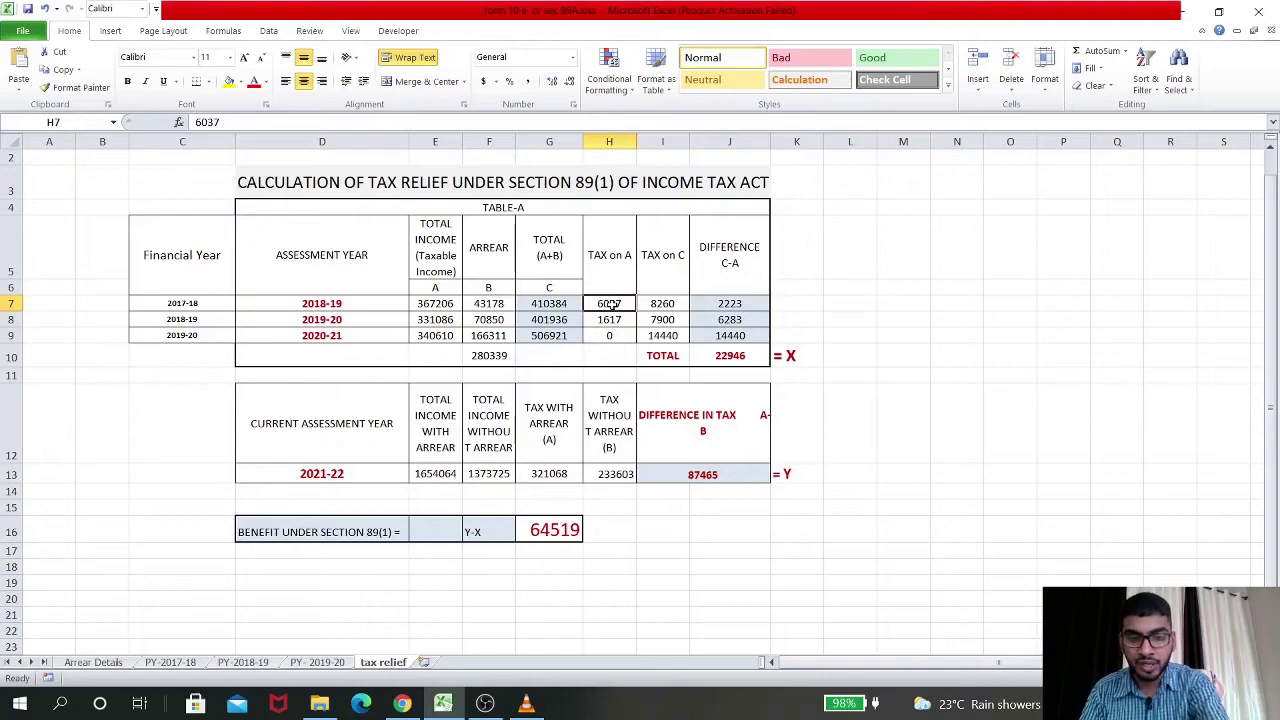
left_click(442, 300)
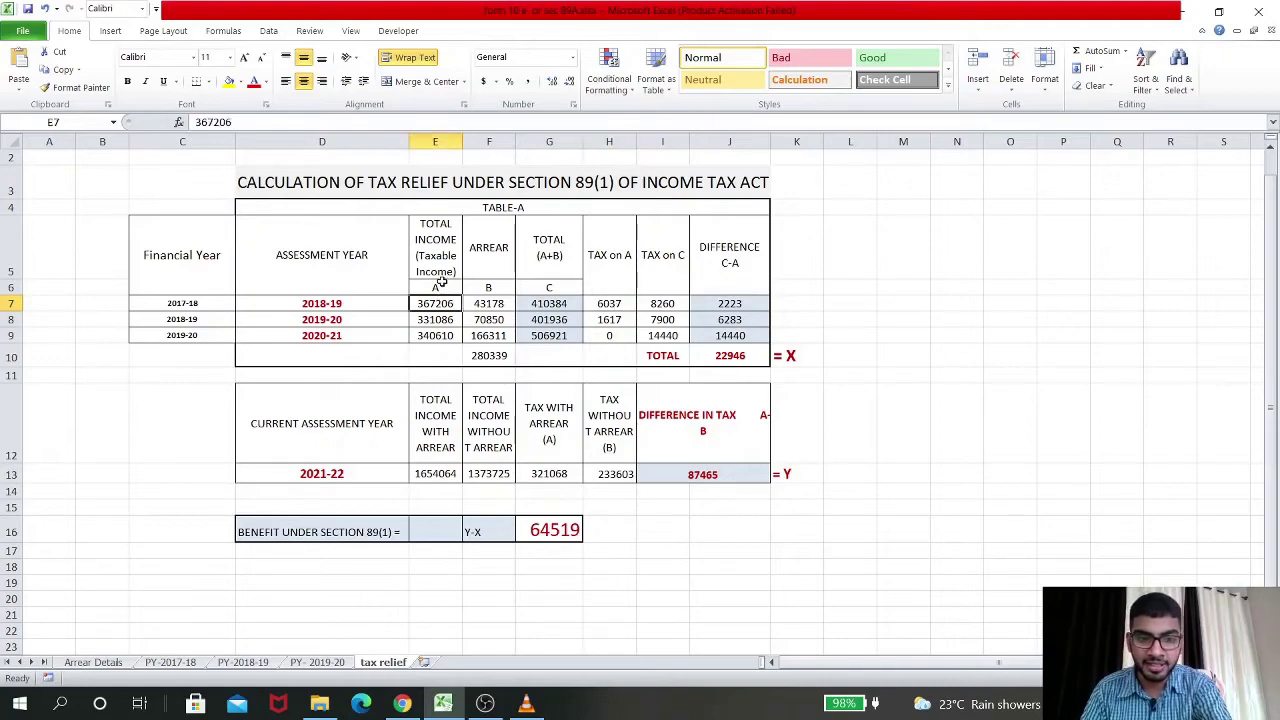
left_click(440, 284)
left_click(519, 290)
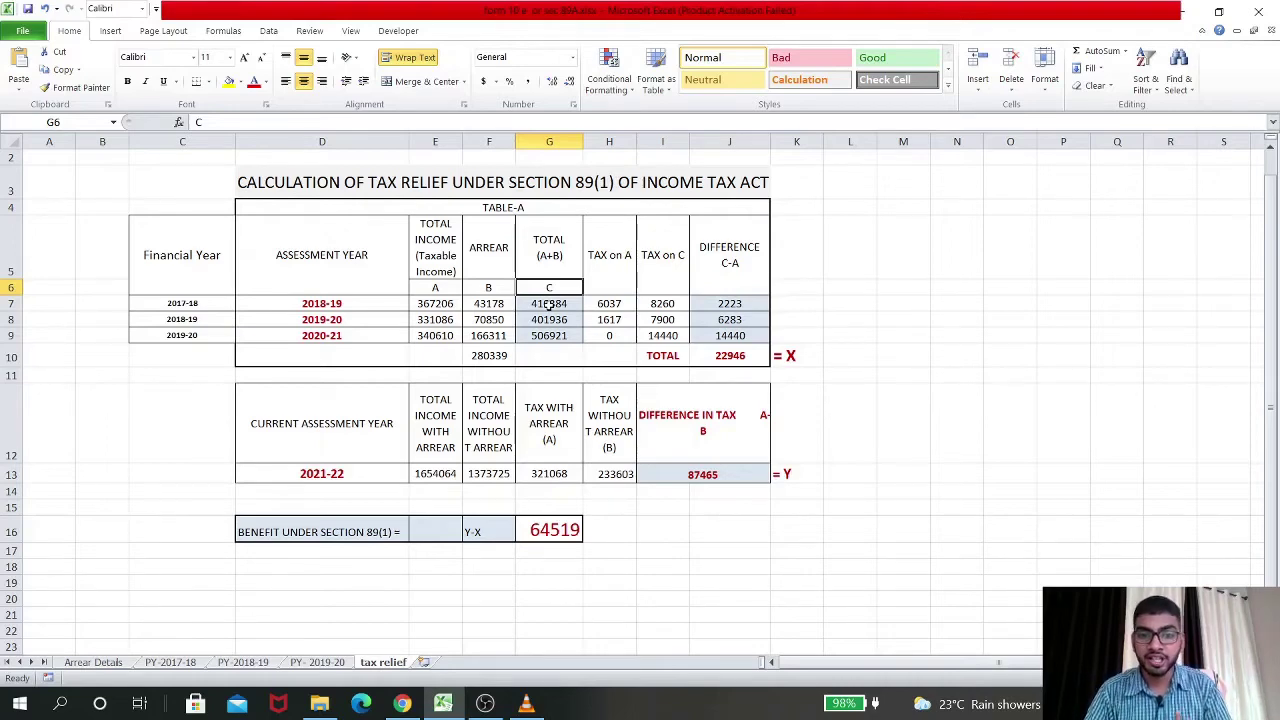
left_click(619, 304)
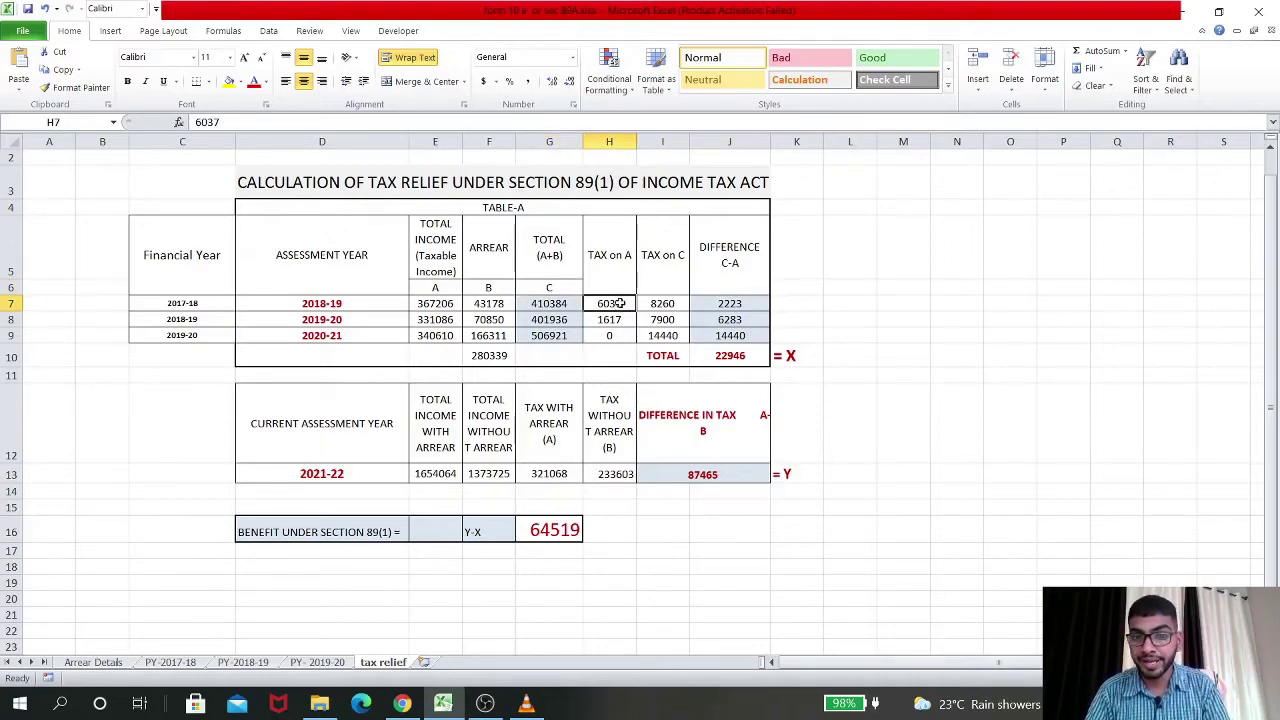
left_click(670, 306)
left_click(439, 307)
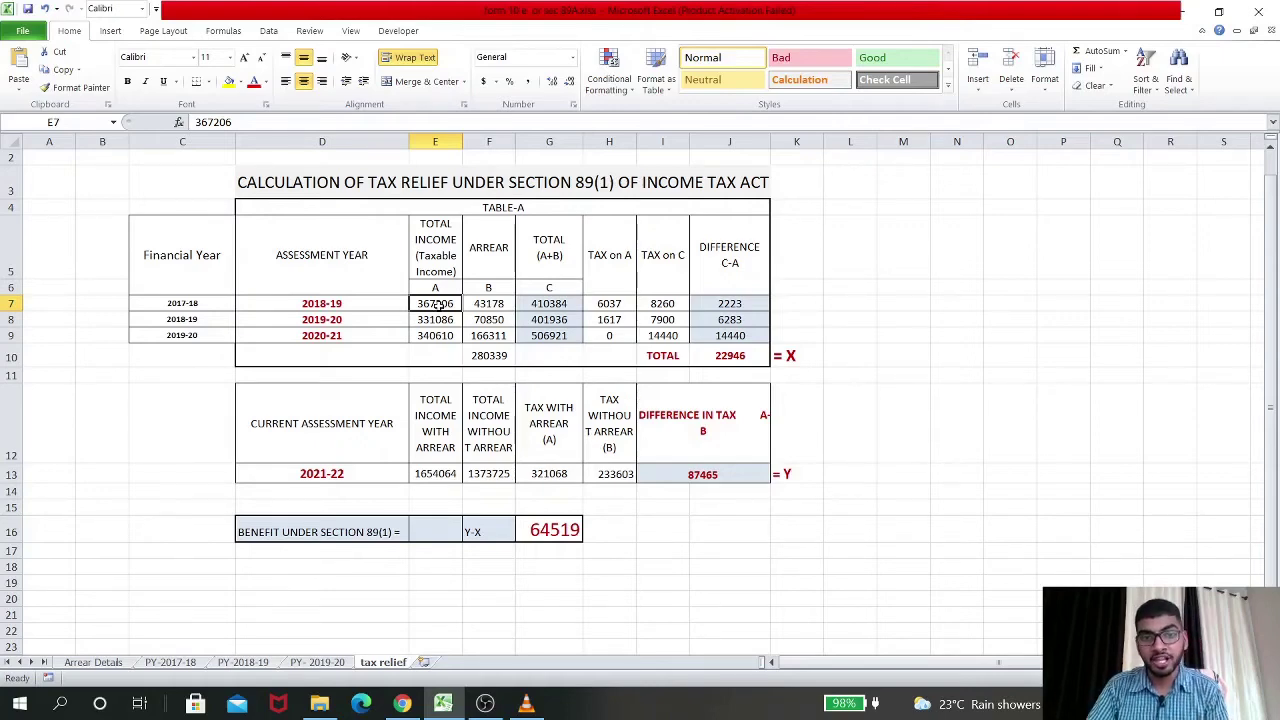
left_click(674, 303)
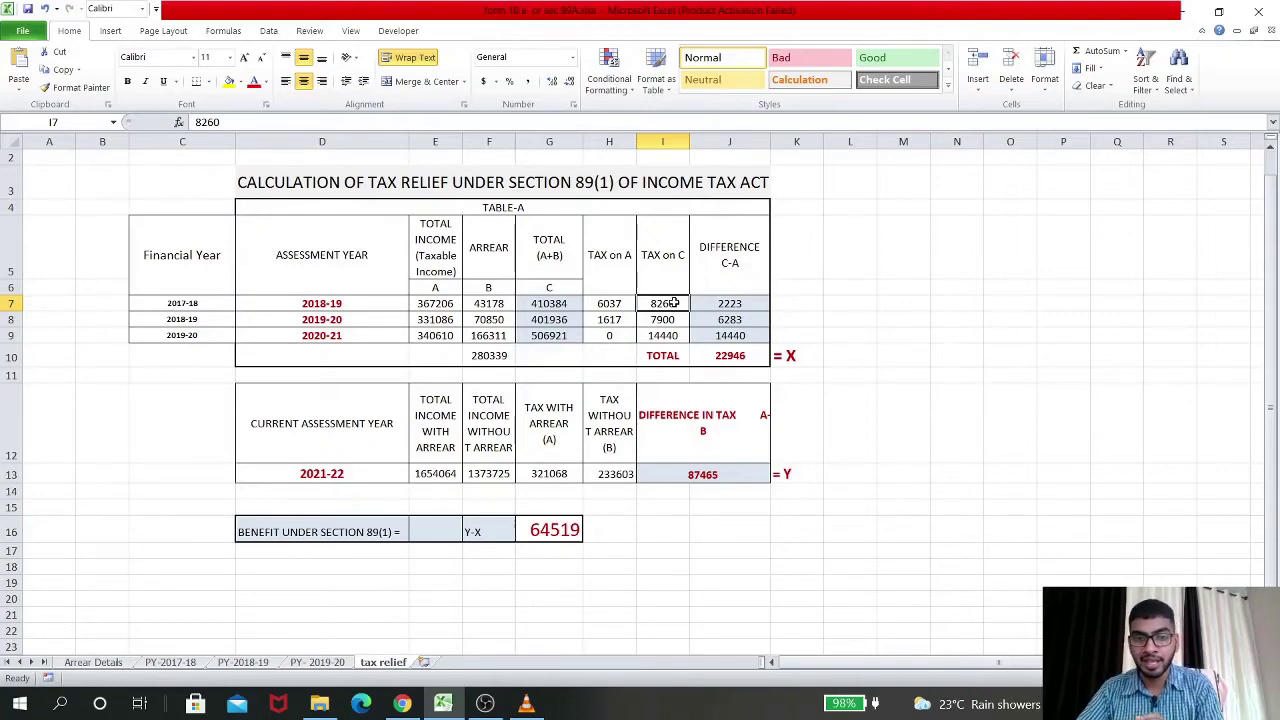
Check the 22946 tax-difference and 280339 arrears totals, then fill F10 yellow
left_click(387, 316)
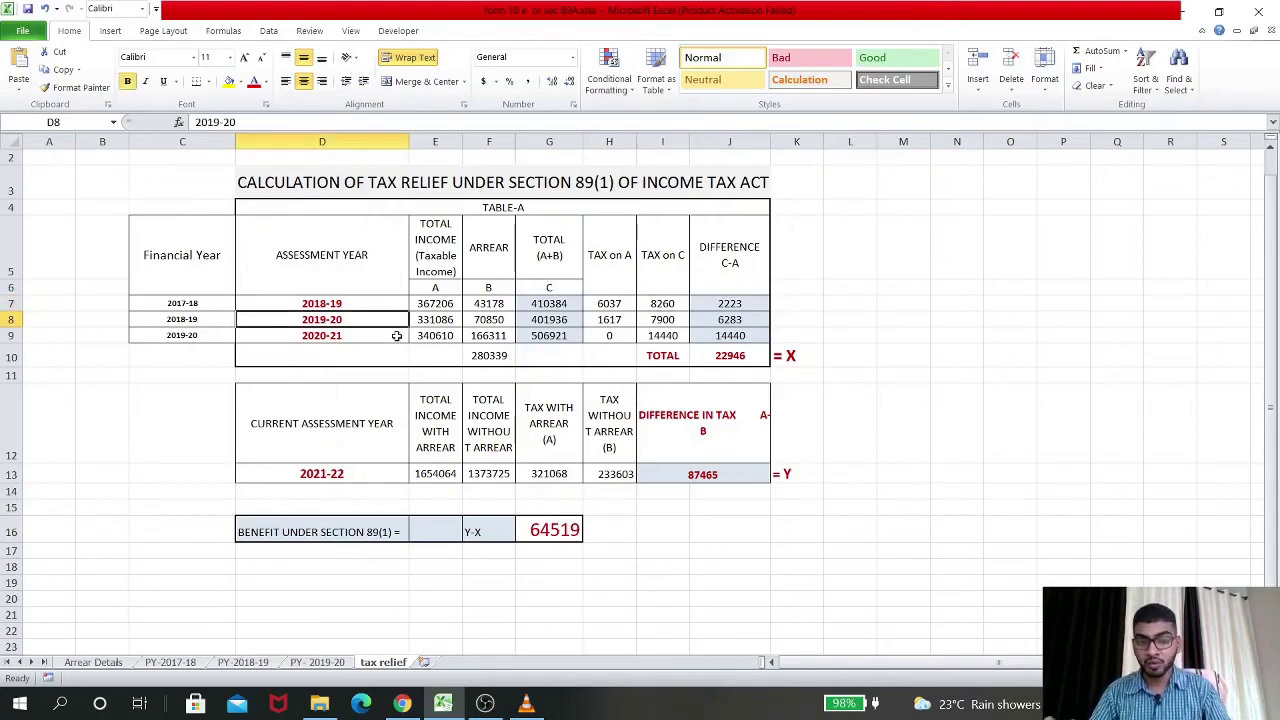
left_click(396, 336)
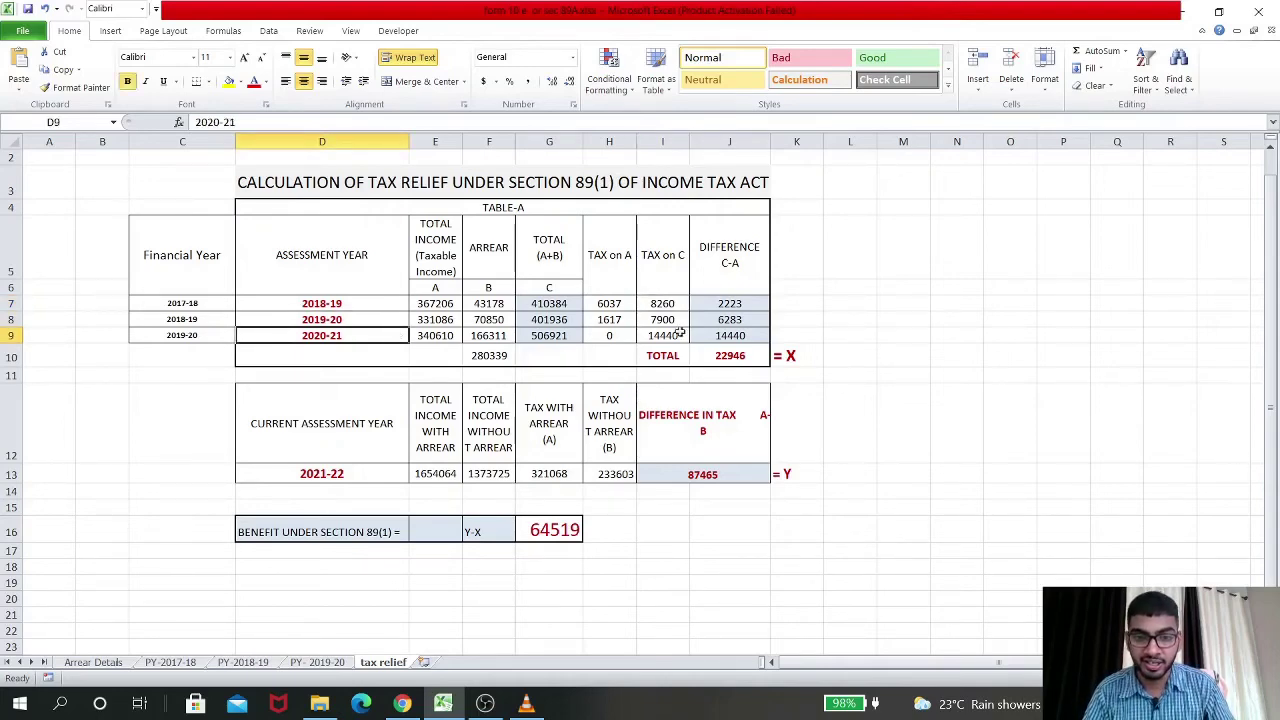
left_click(738, 355)
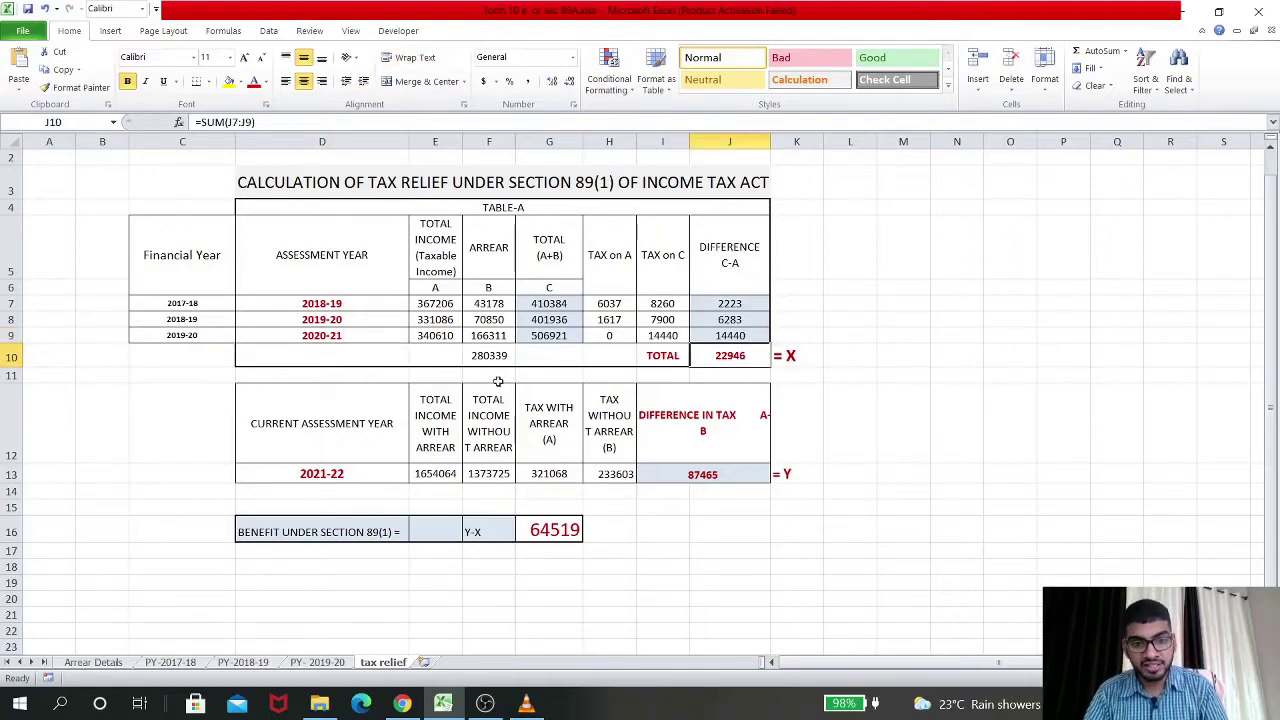
left_click(495, 355)
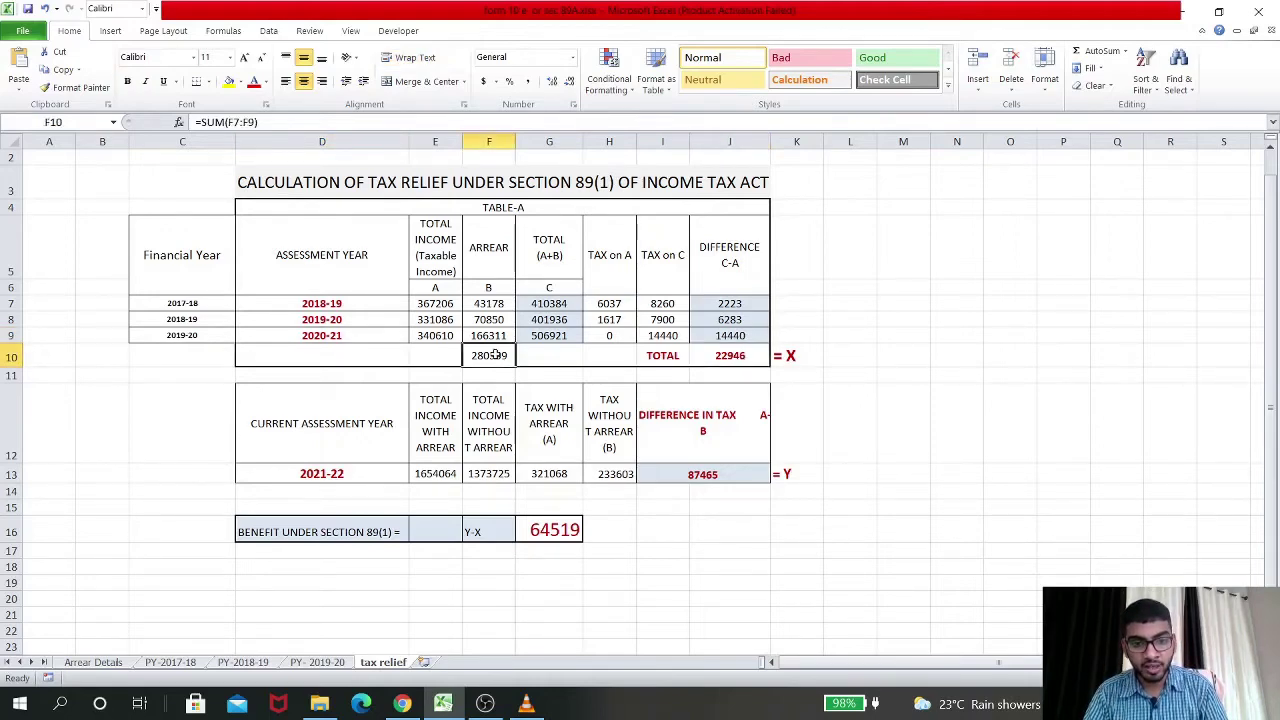
left_click(229, 81)
Deselect the arrears total to view its new yellow fill
left_click(1008, 350)
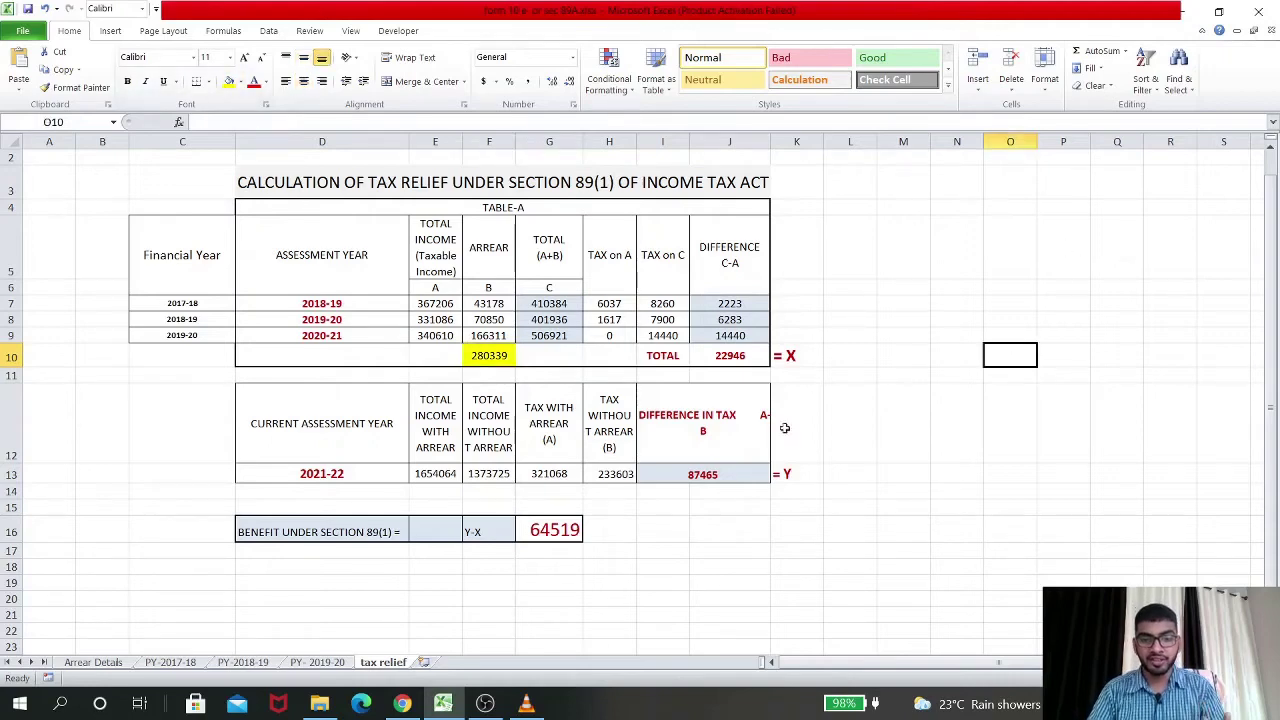
scroll(733, 457, "down", 4)
scroll(733, 457, "up", 4)
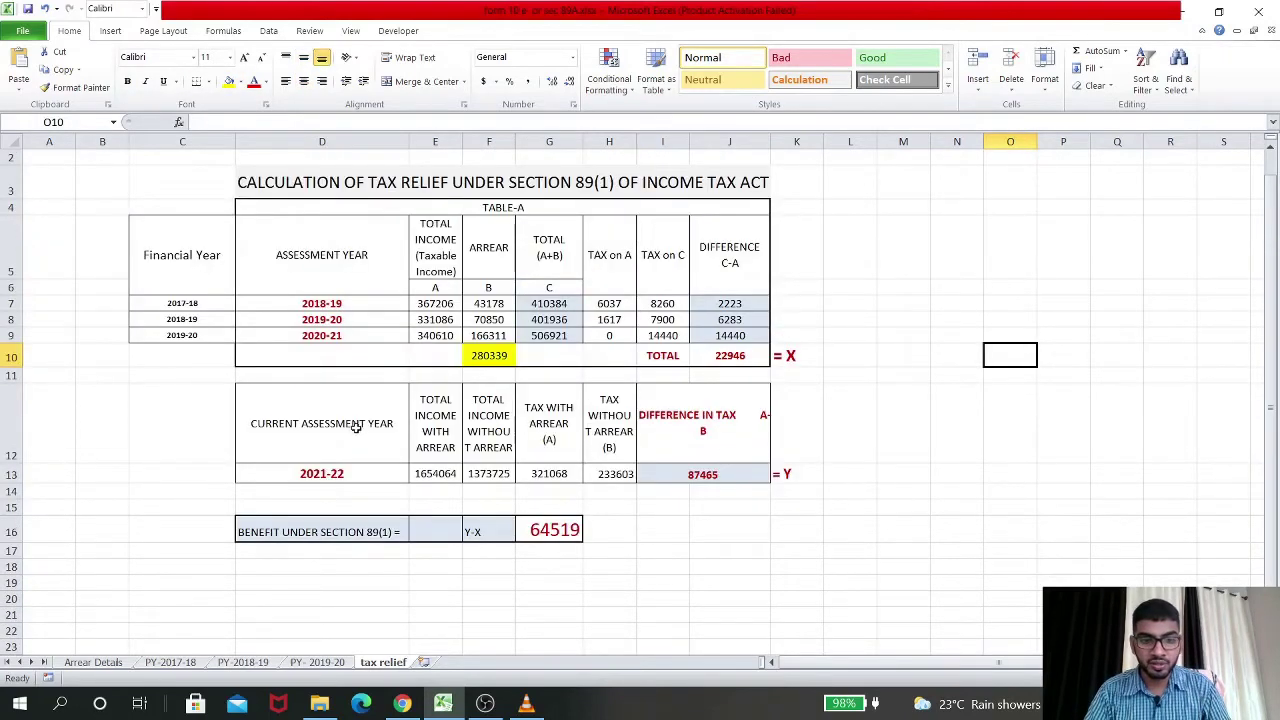
left_click(877, 412)
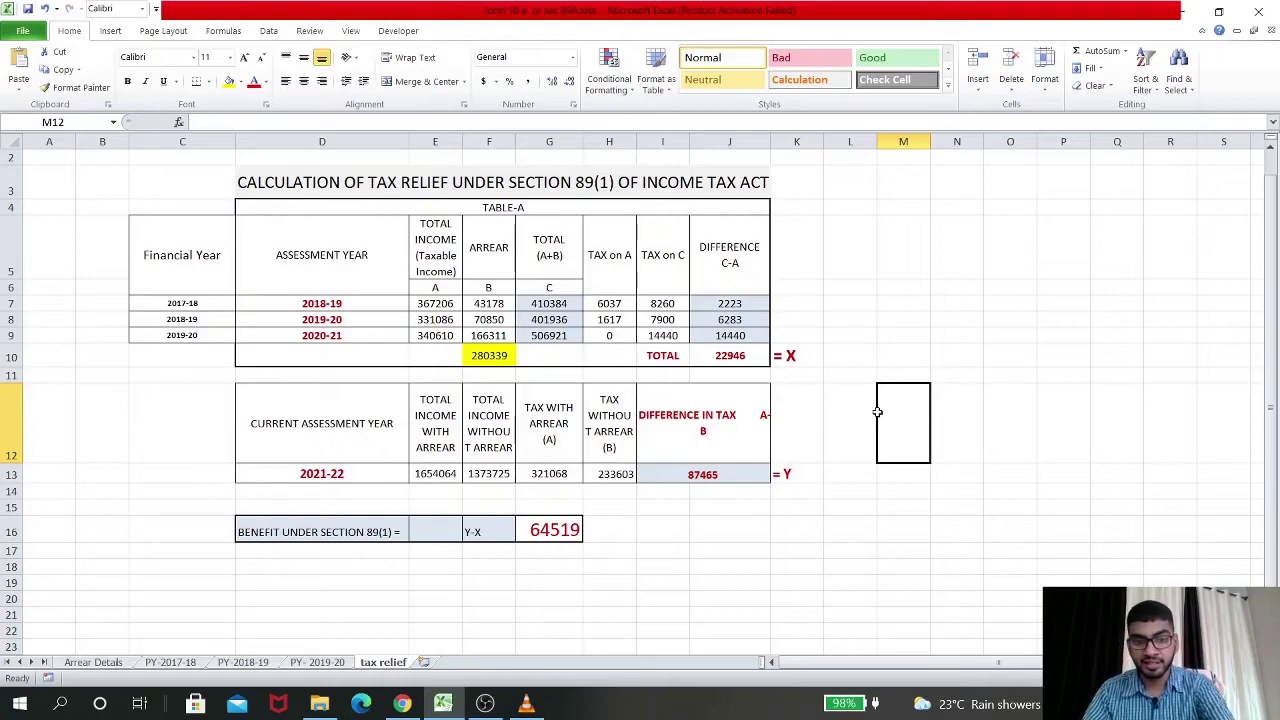
left_click(701, 540)
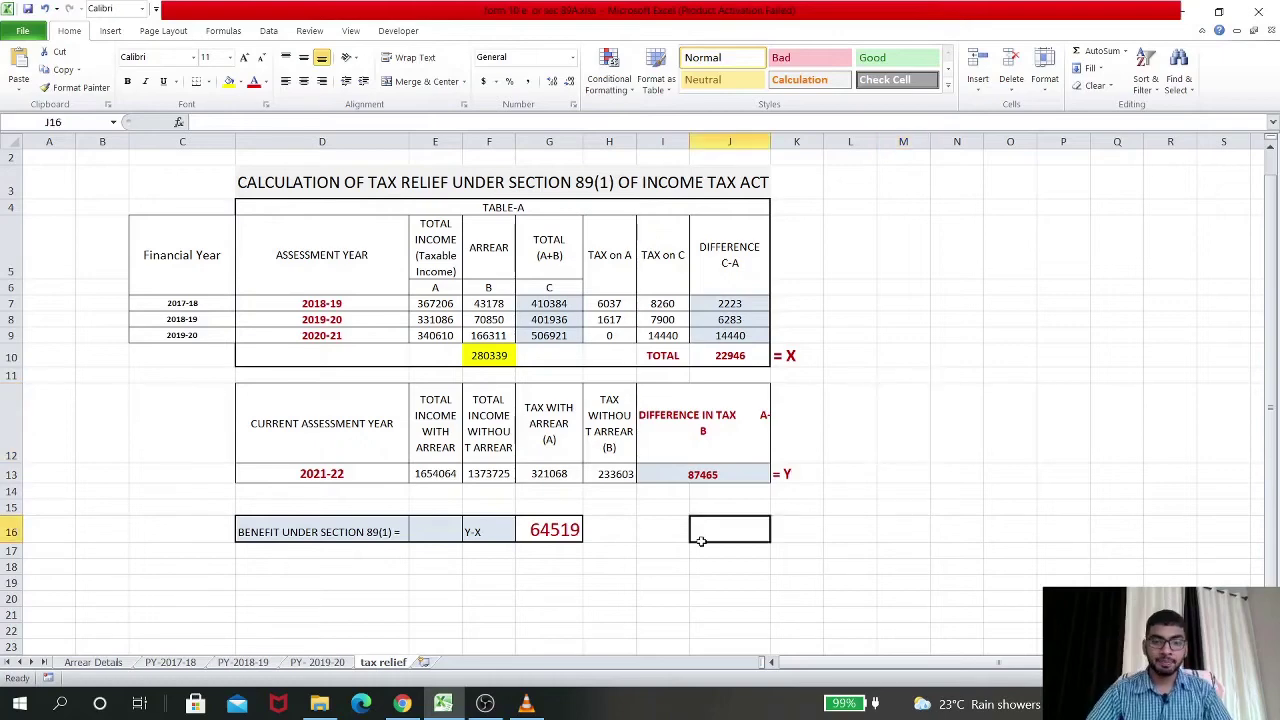
Review G13, E13 and H13, then widen column H so 233603 shows fully
left_click(559, 470)
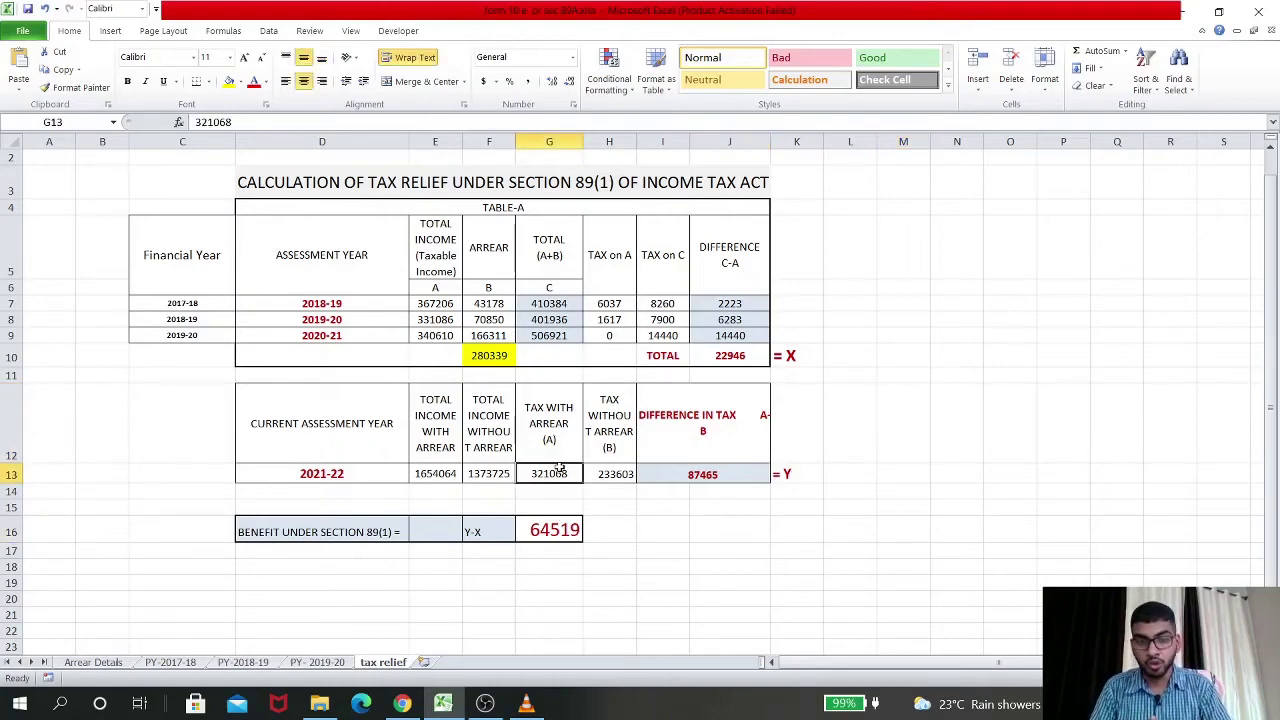
left_click(425, 478)
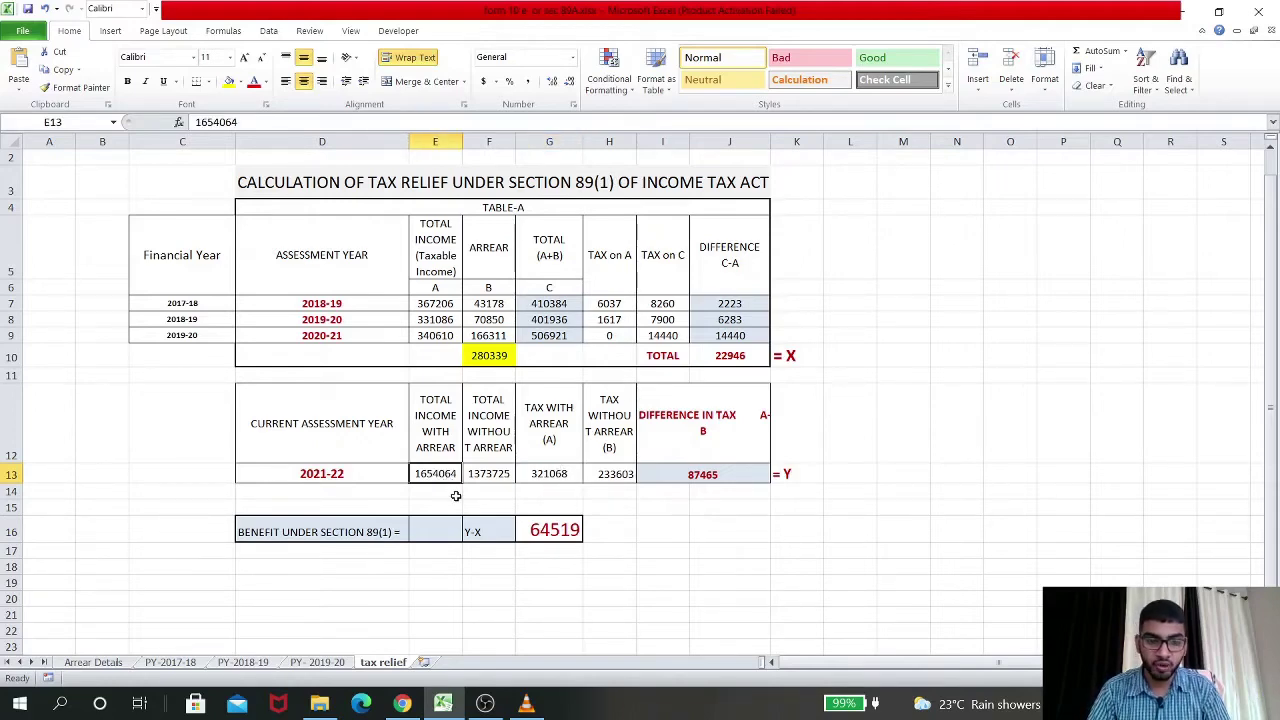
left_click(610, 473)
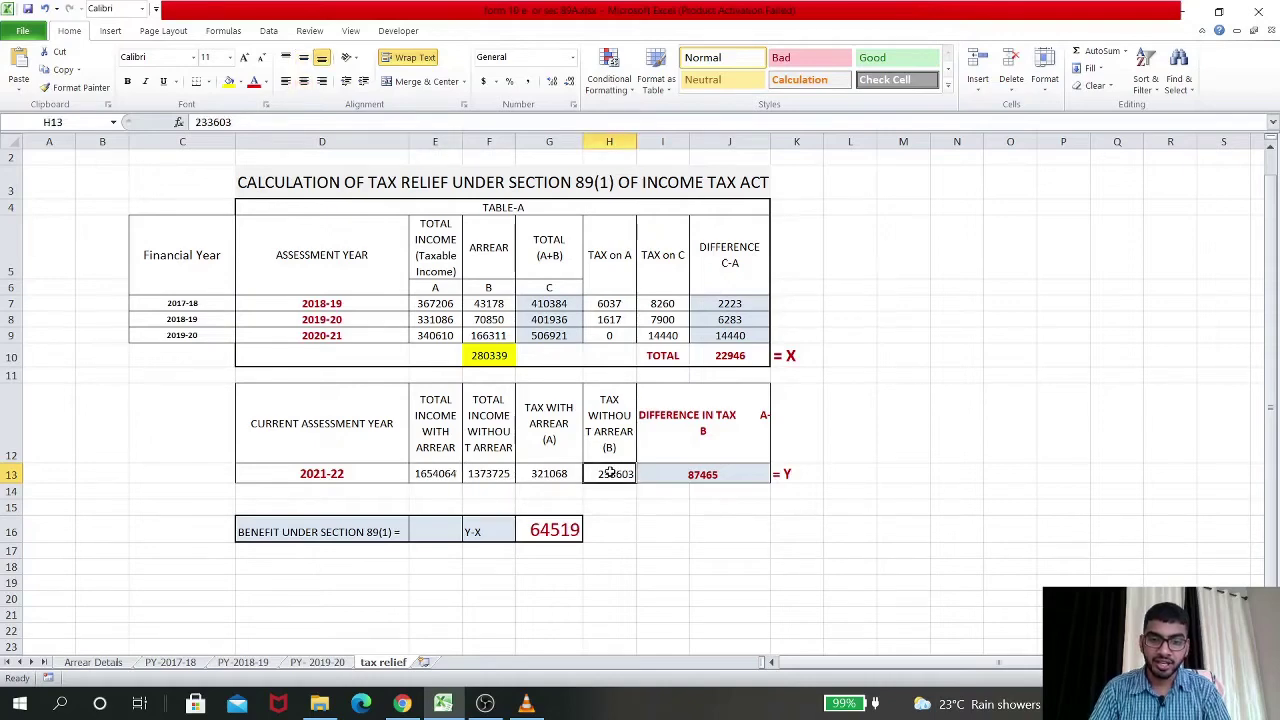
left_click_drag(637, 142, 645, 143)
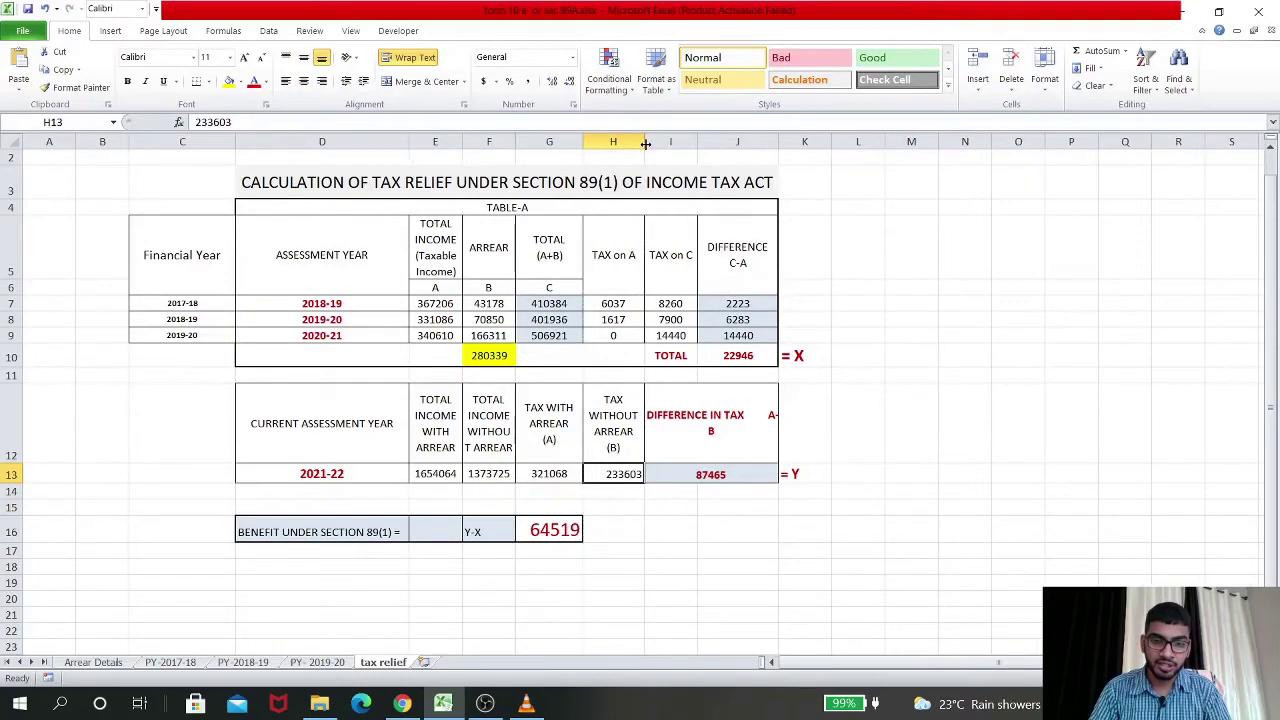
left_click(627, 551)
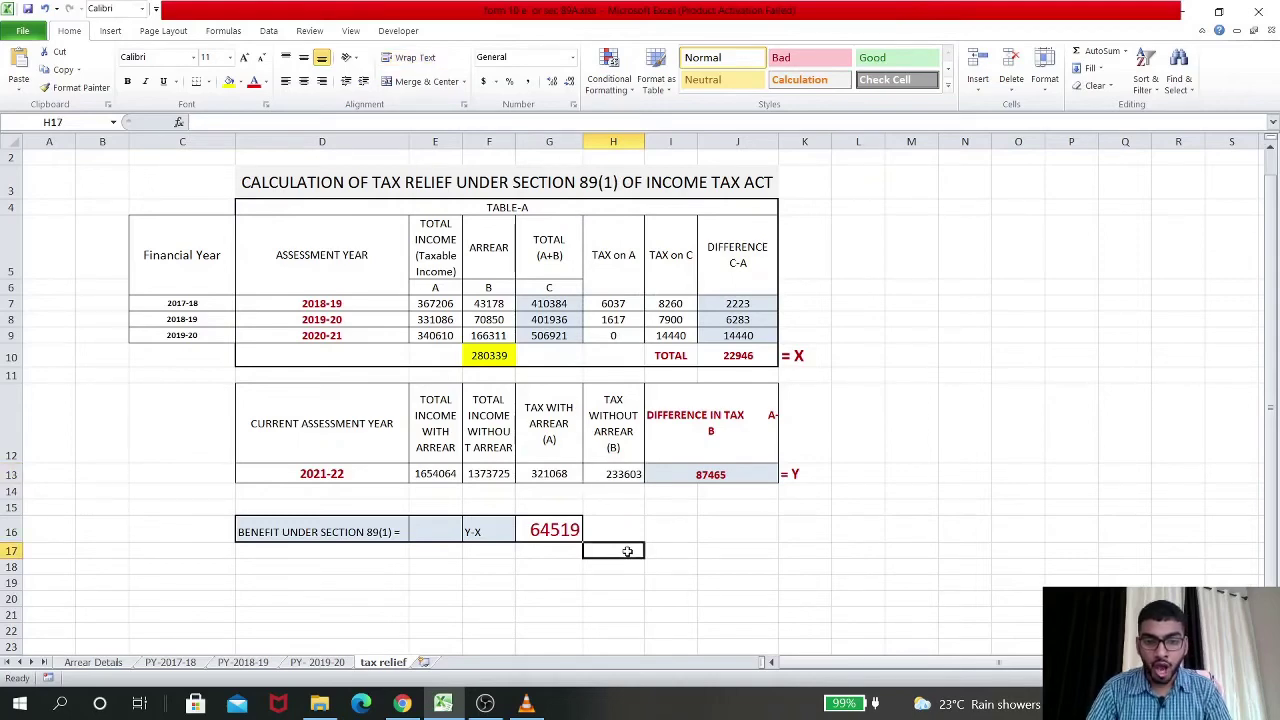
left_click(732, 473)
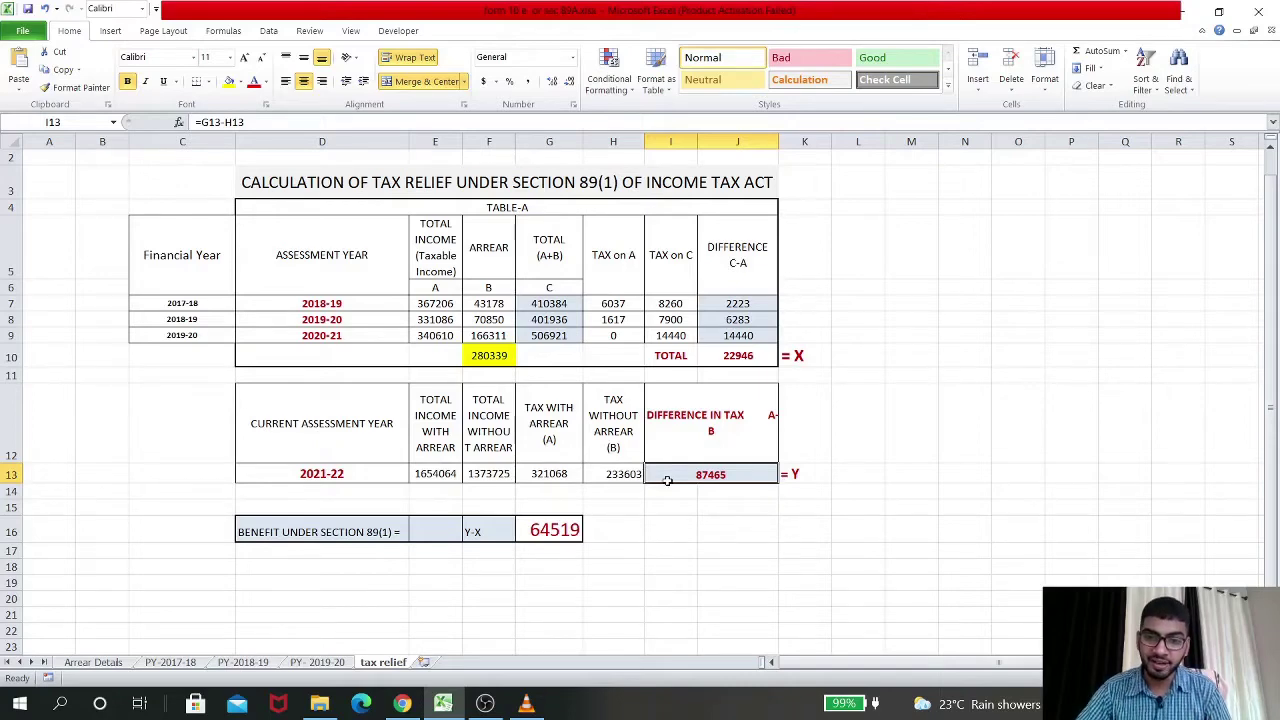
left_click(755, 342)
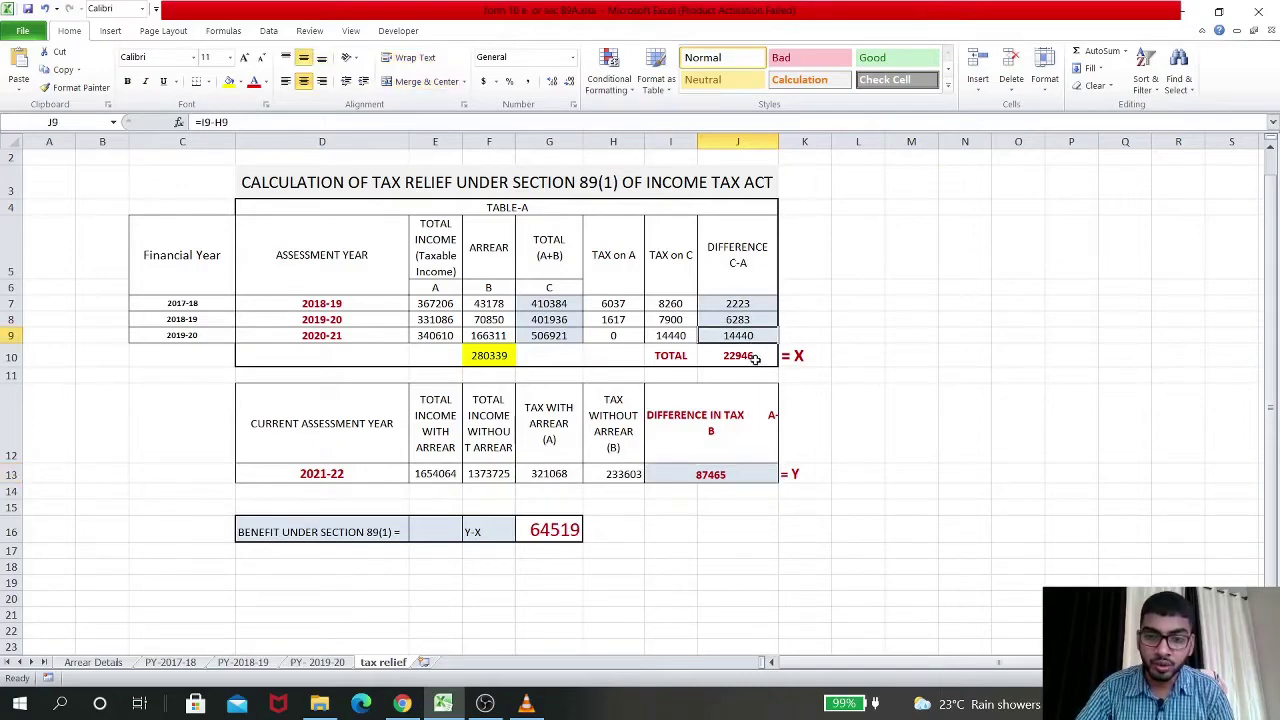
left_click(755, 358)
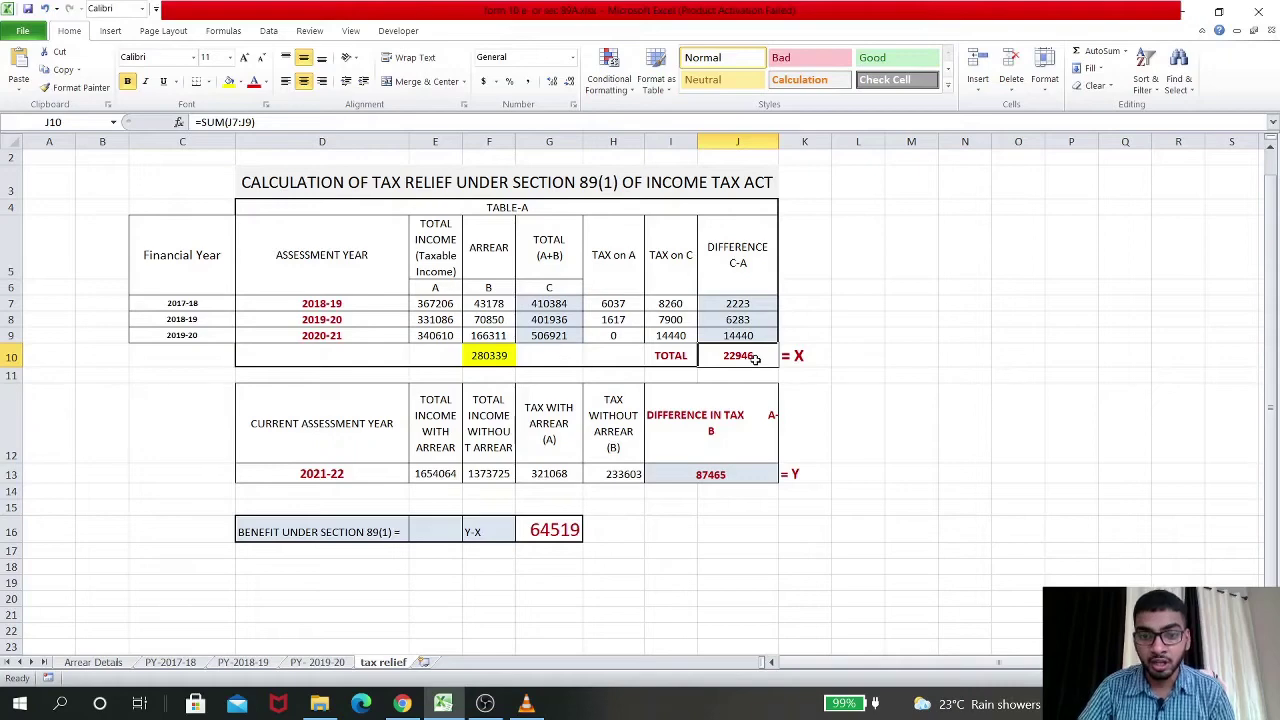
left_click(710, 476)
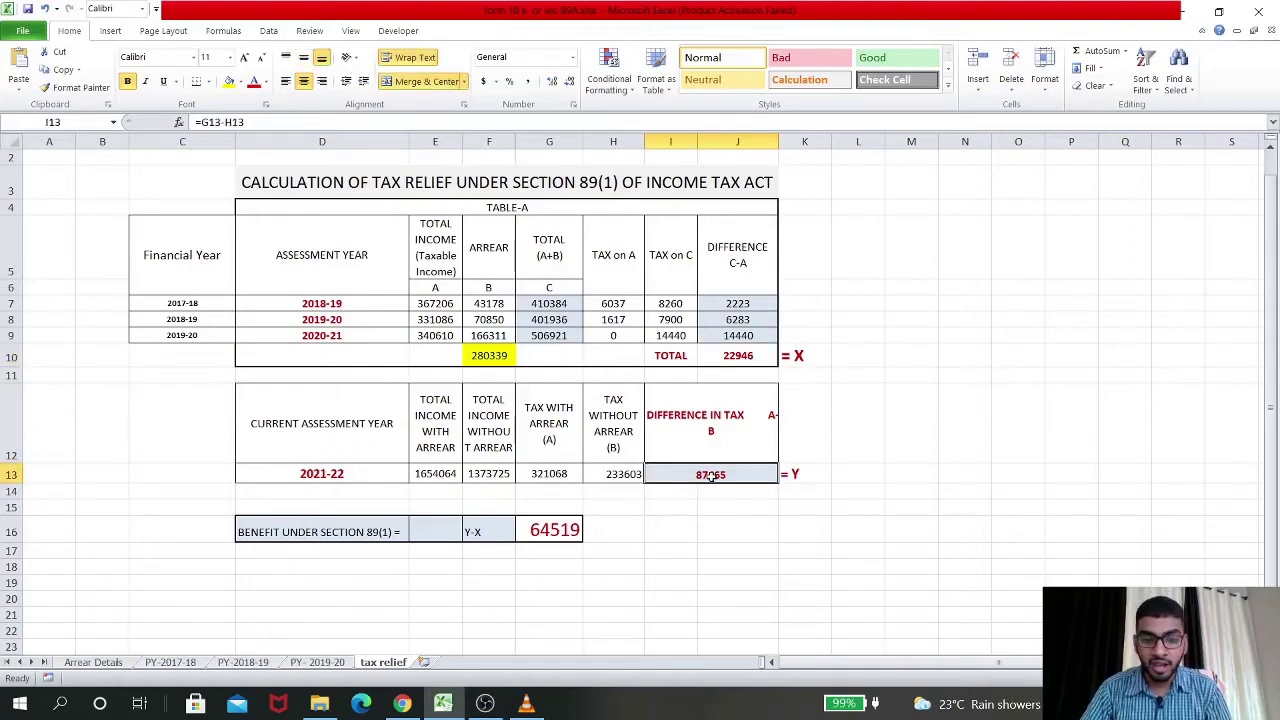
left_click(567, 530)
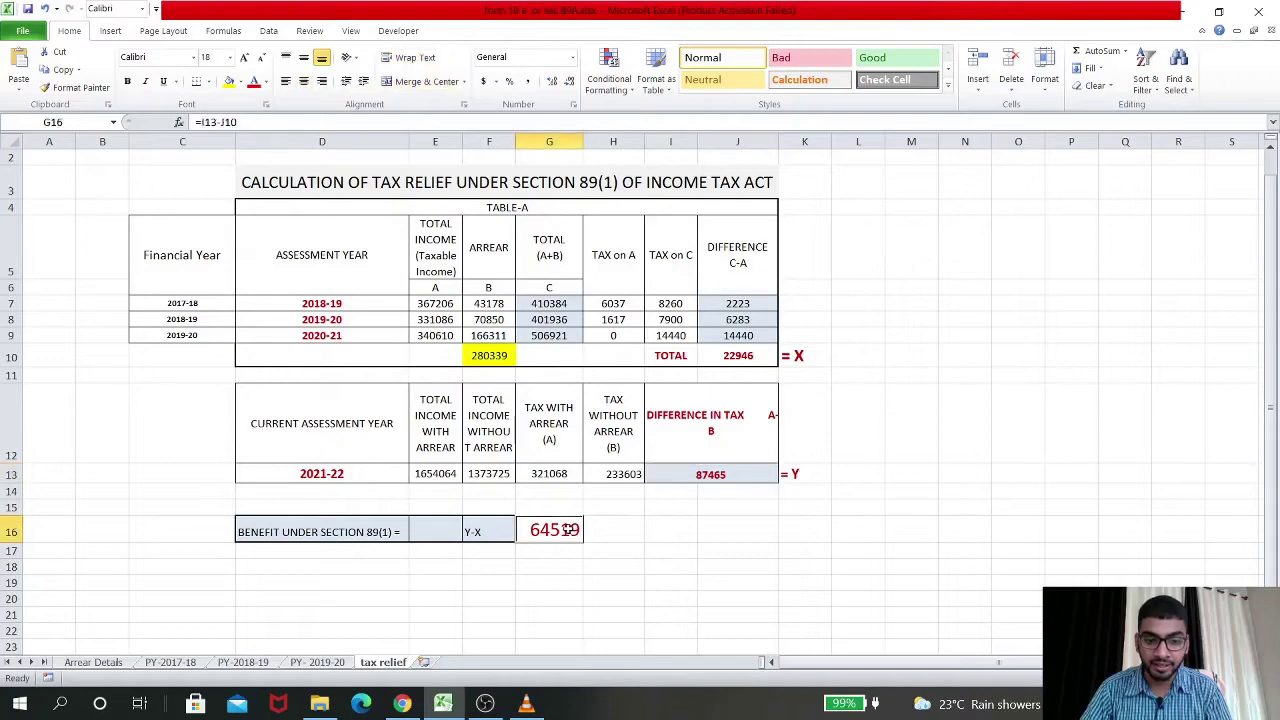
key("Return")
left_click(552, 530)
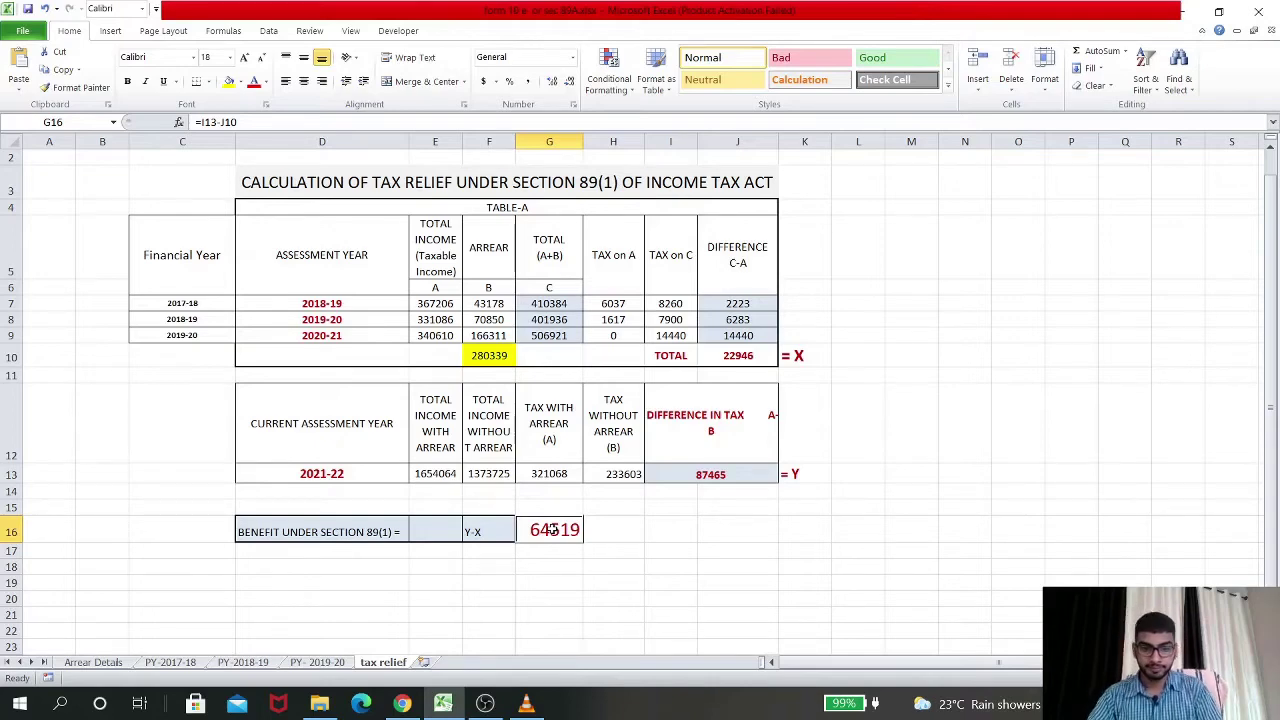
left_click(1083, 443)
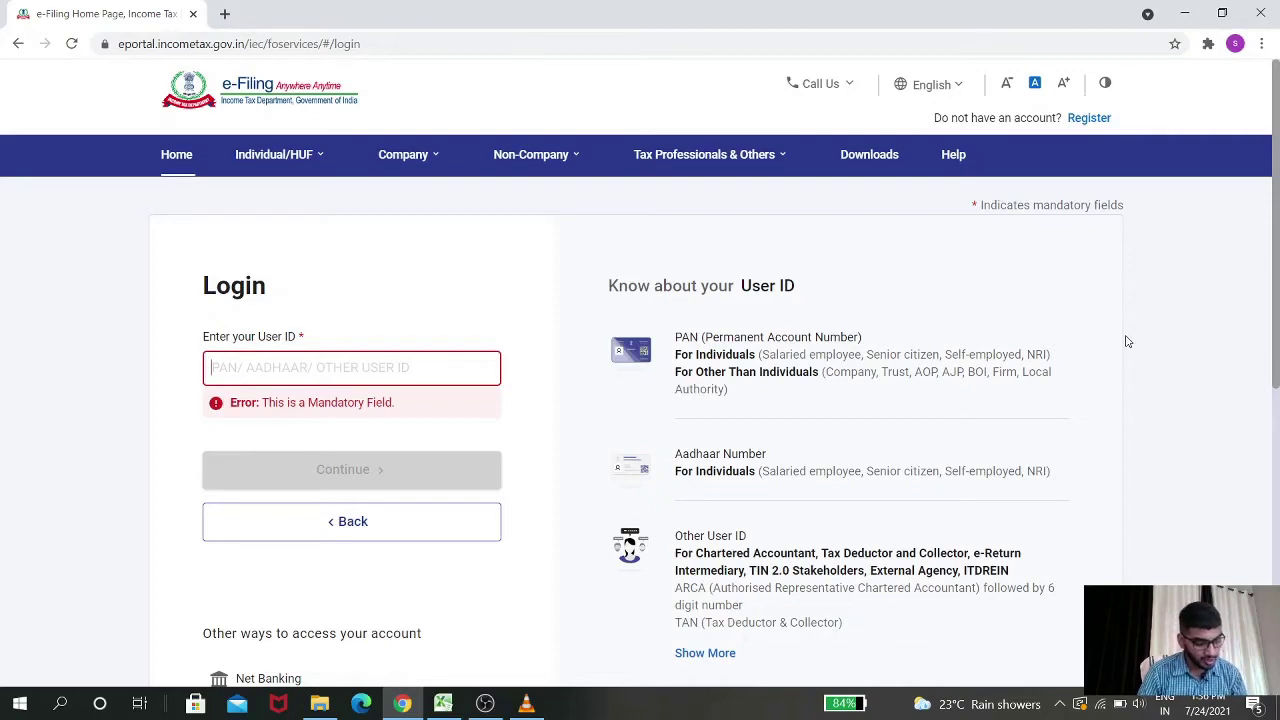
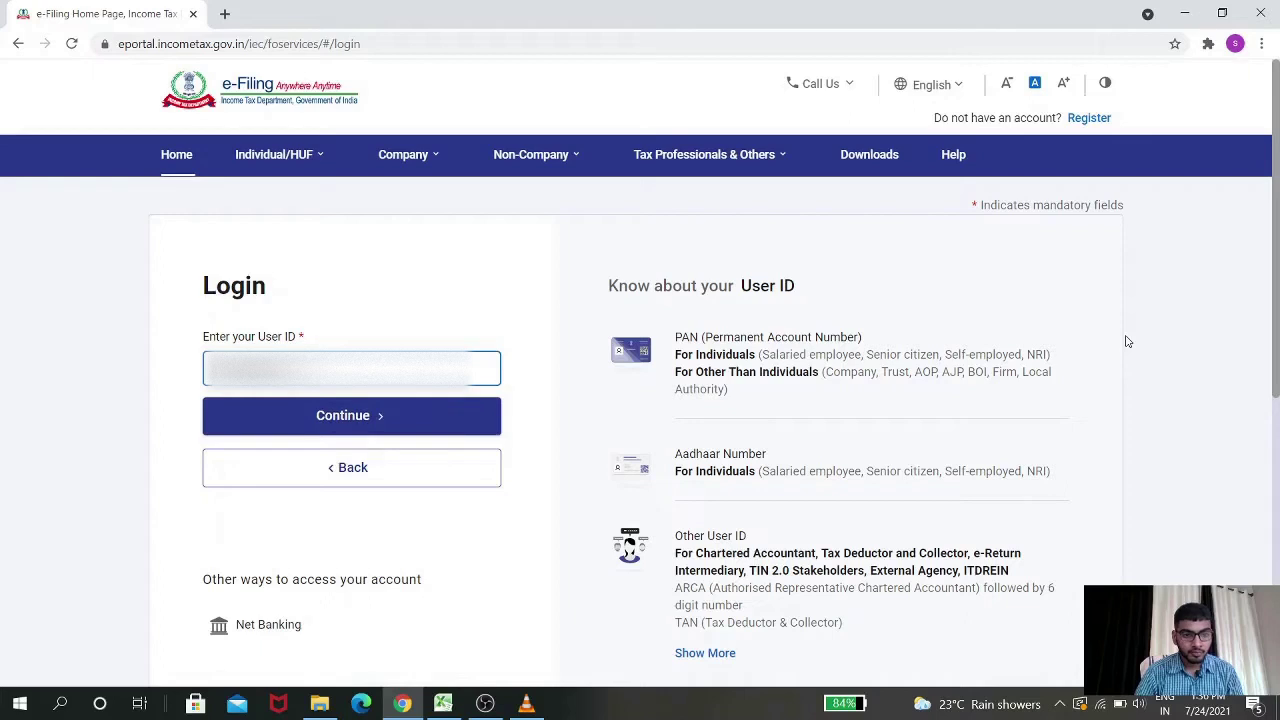
Enter the taxpayer's User ID and confirm the secure access message
key("Return")
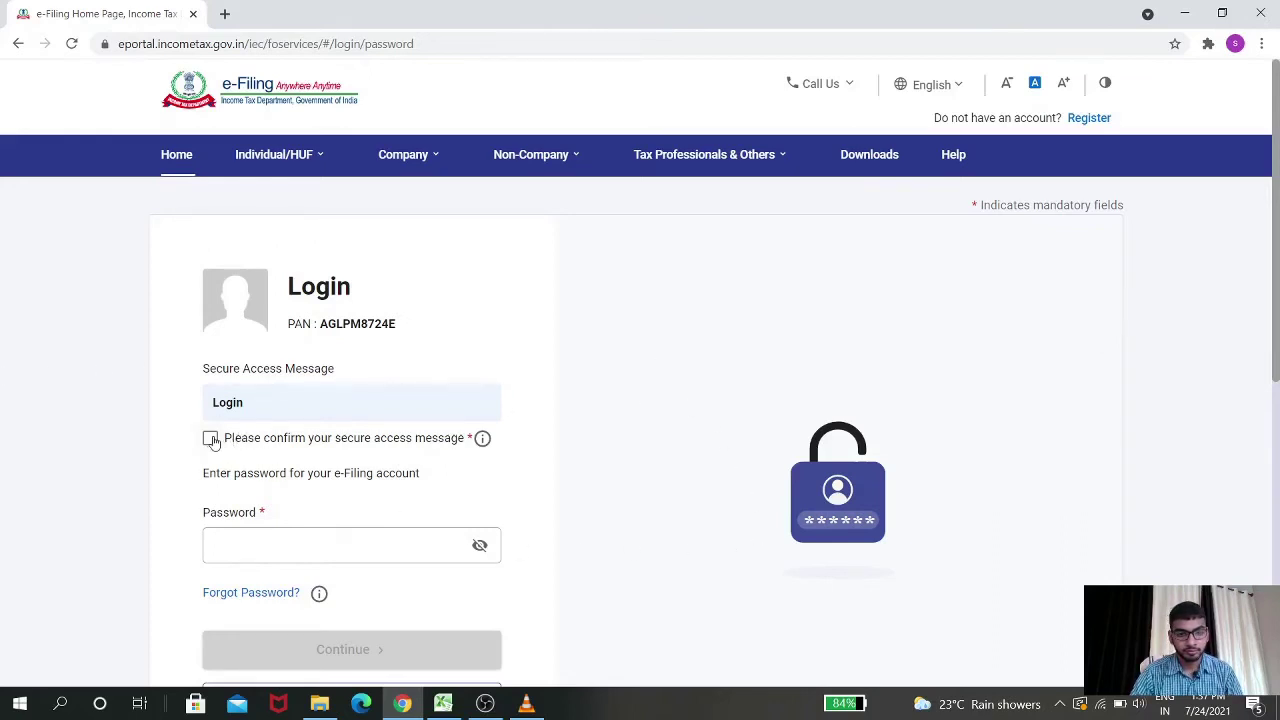
left_click(210, 438)
left_click(284, 540)
Enter the account password and log in
left_click(284, 540)
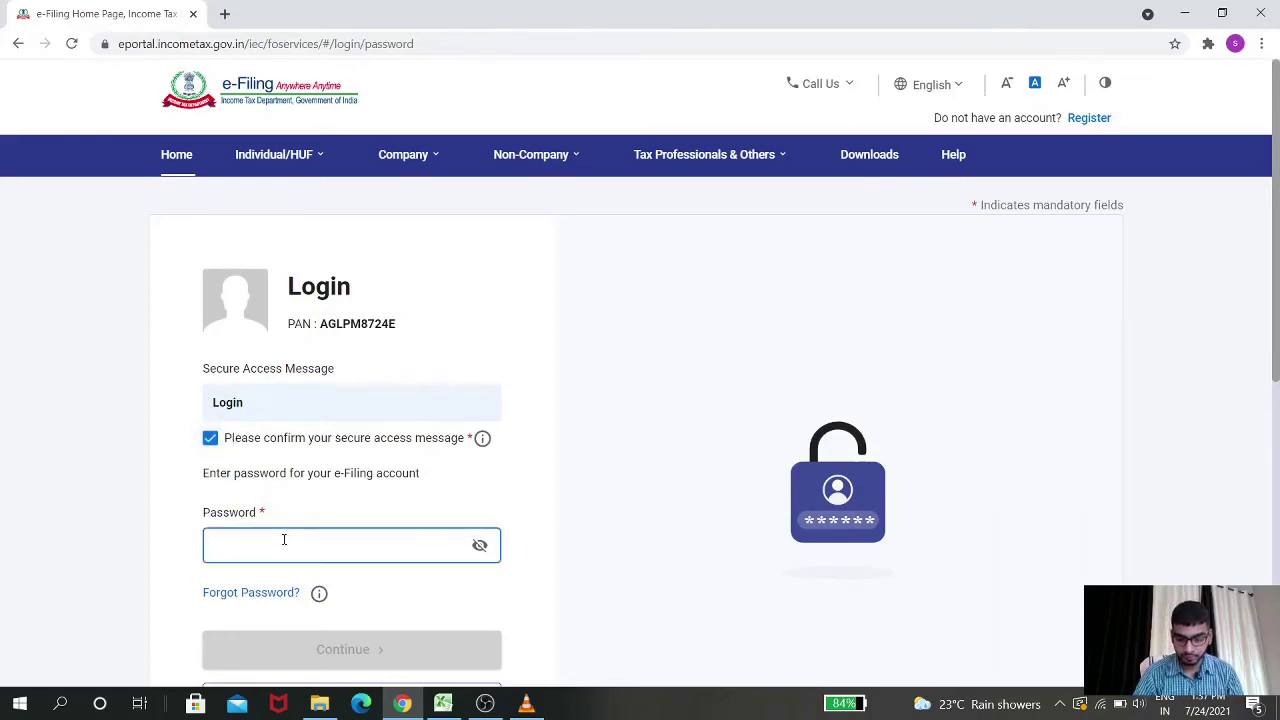
type("•")
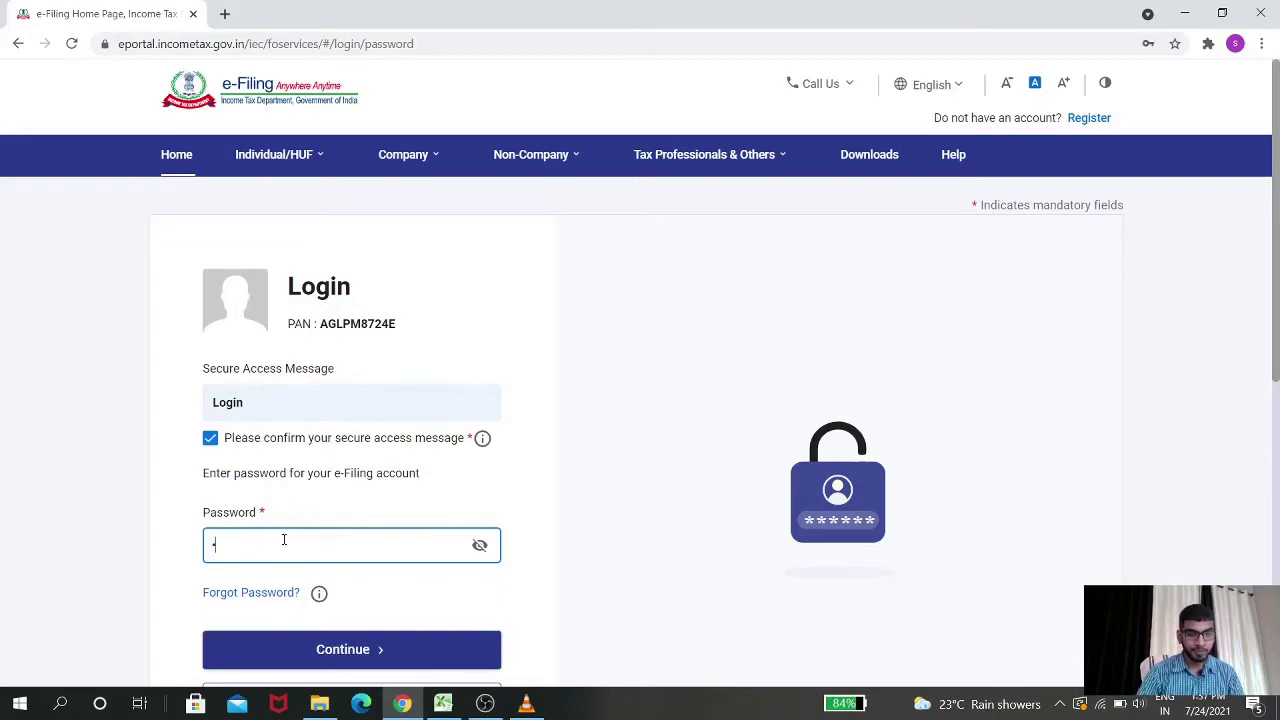
type("••••")
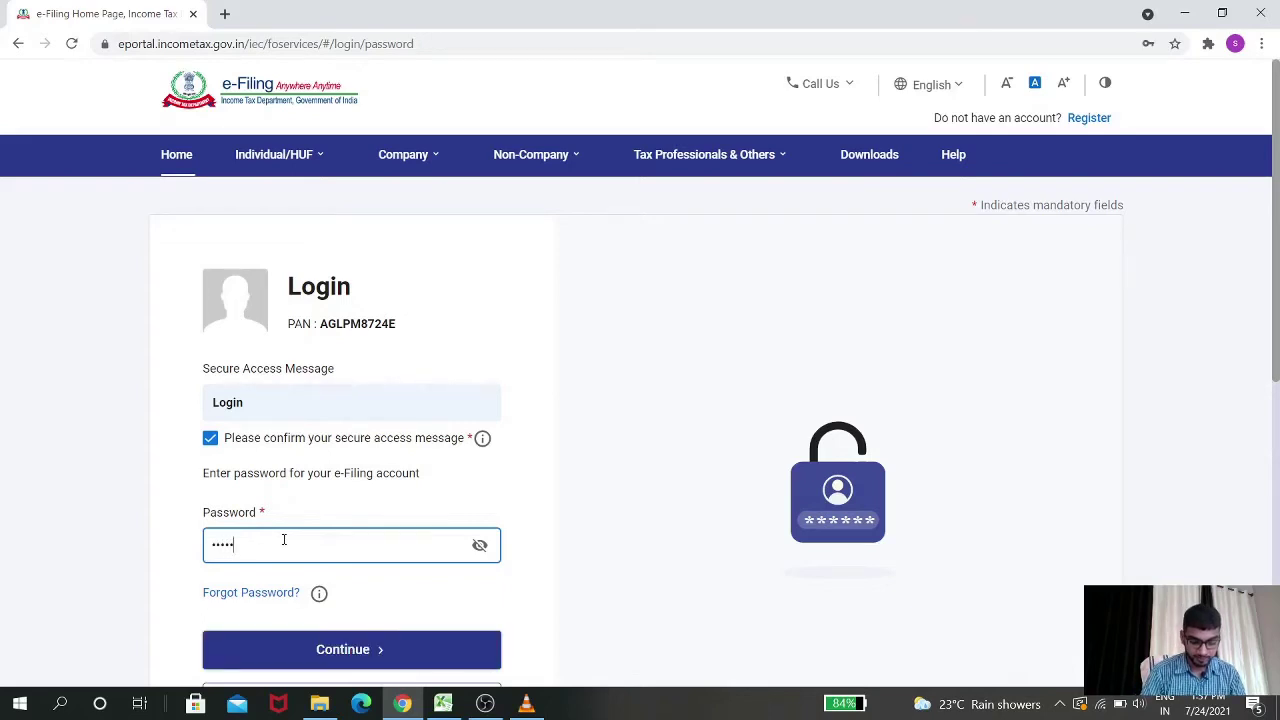
type("•")
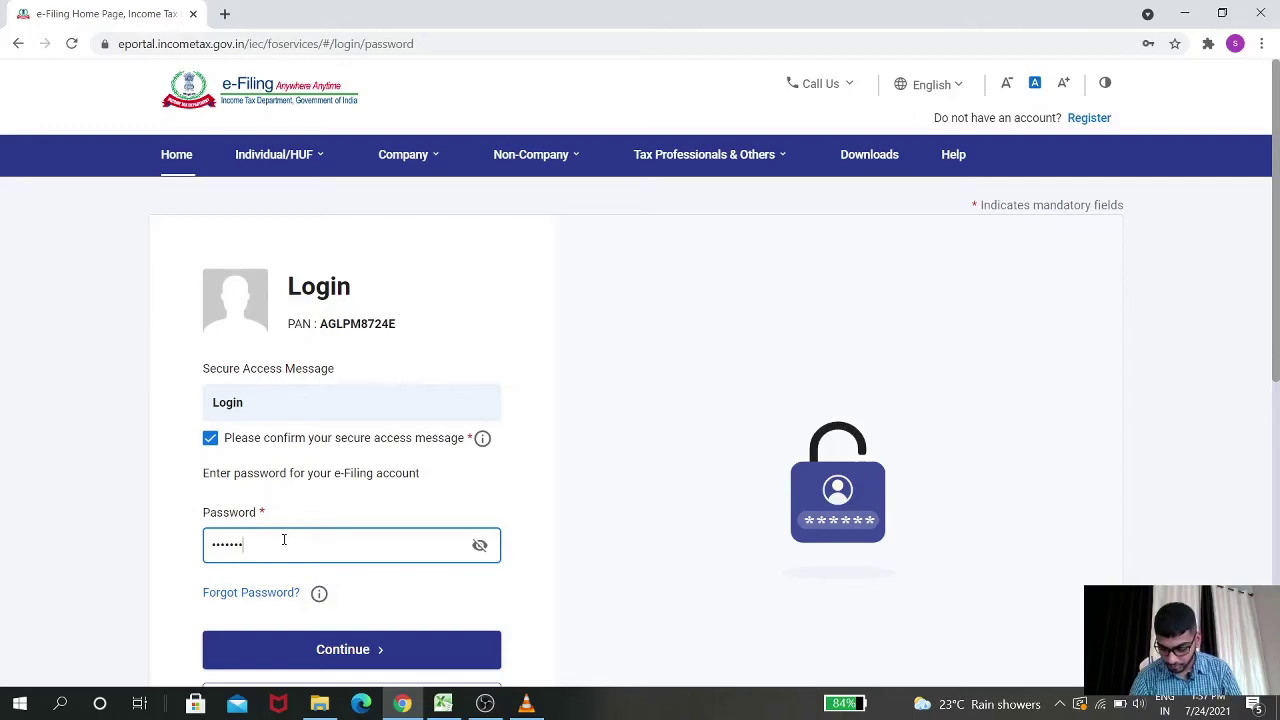
type("•••••")
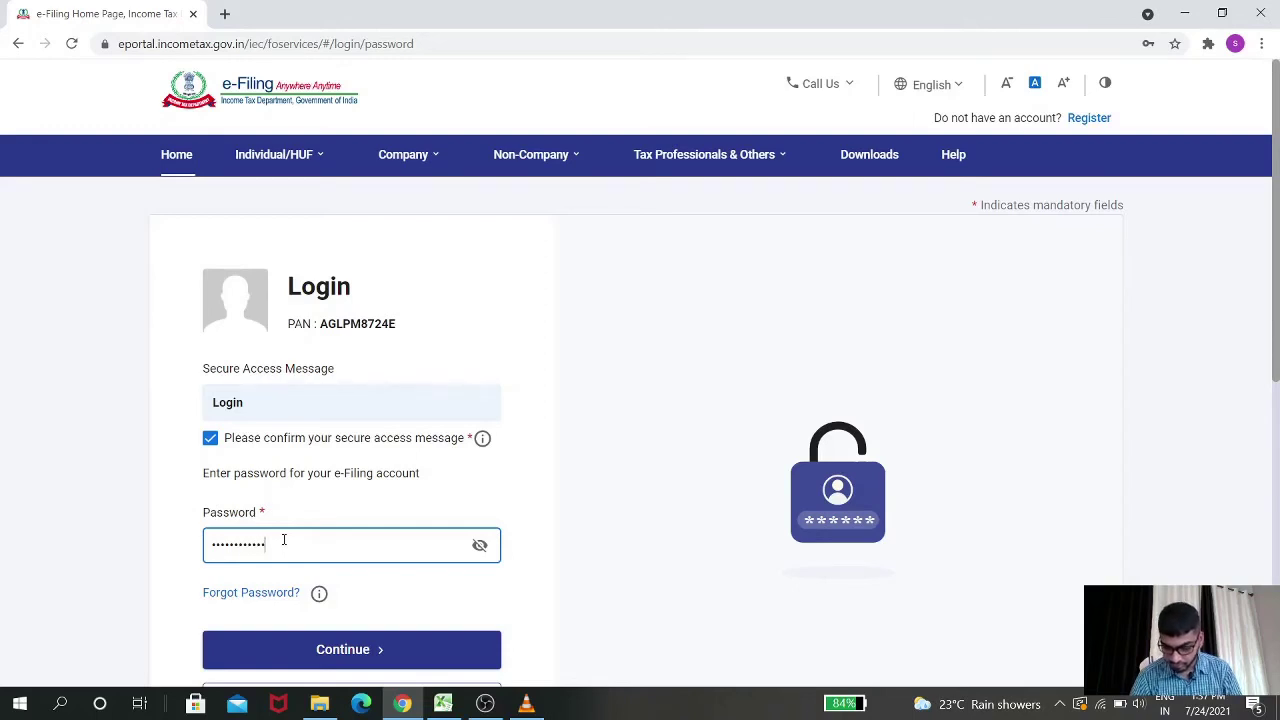
key("Return")
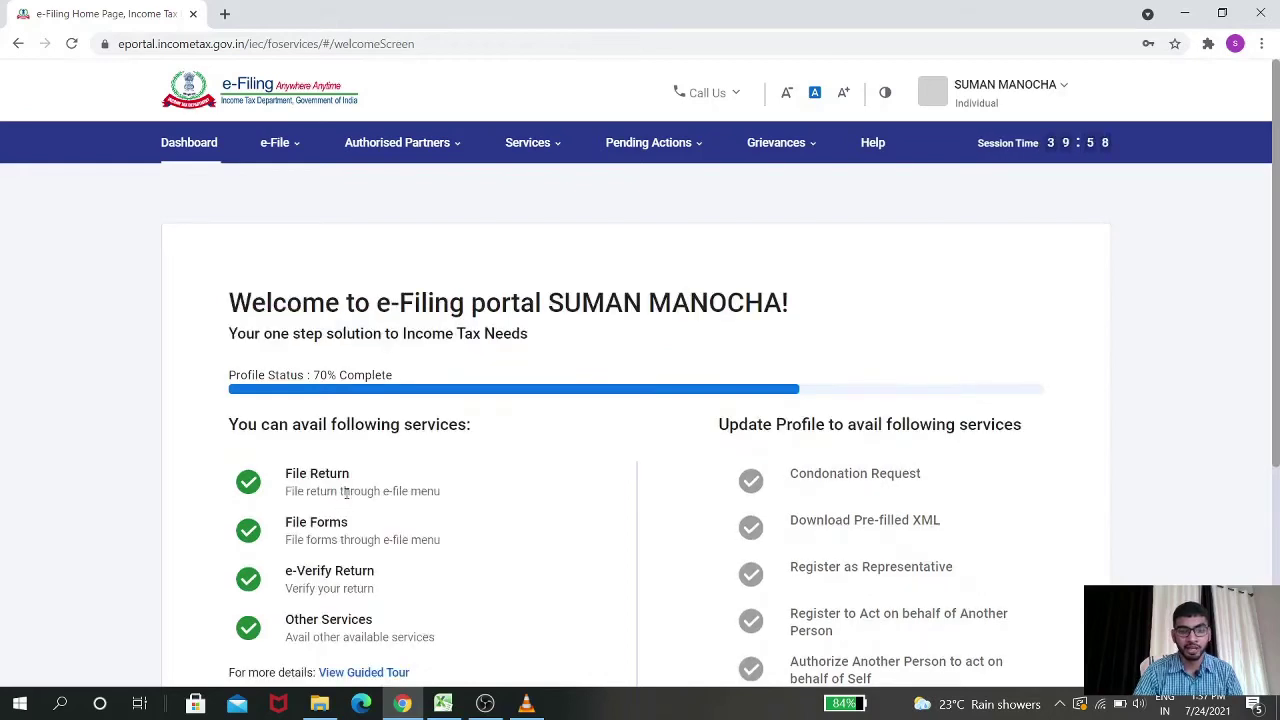
Skip updating the profile on the welcome screen to reach the Dashboard
scroll(345, 492, "down", 3)
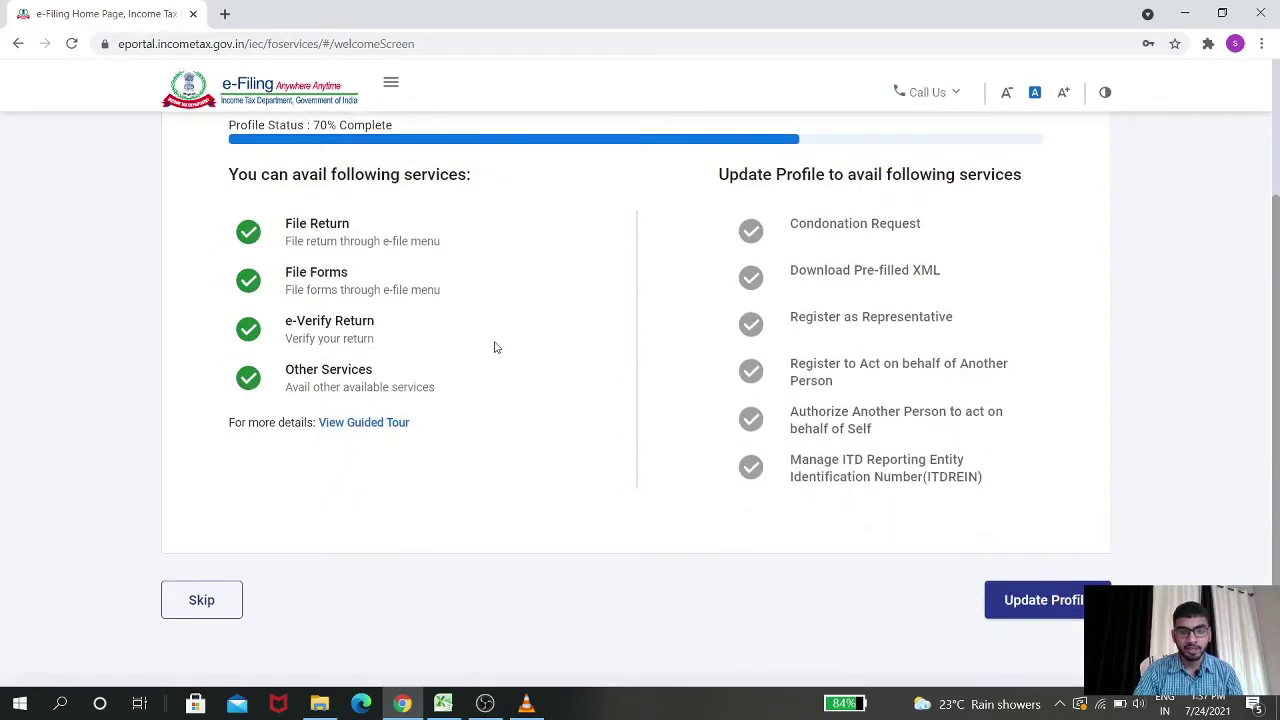
scroll(494, 347, "up", 2)
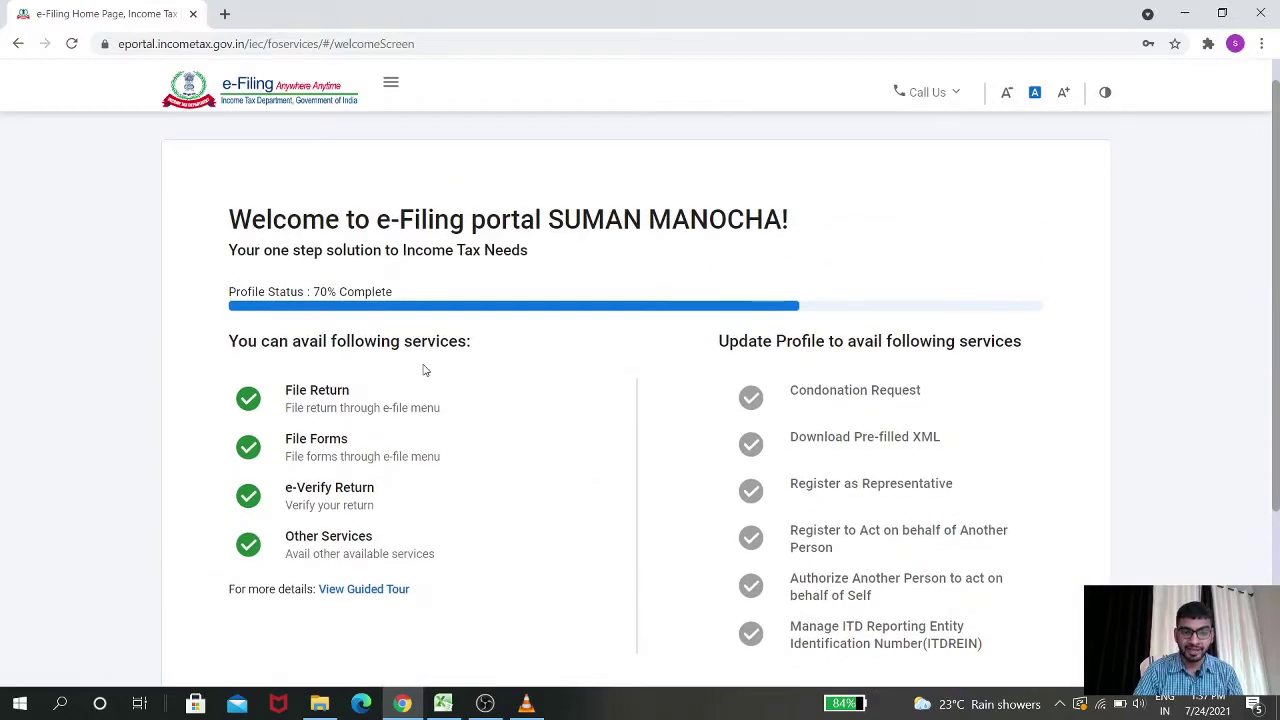
scroll(423, 369, "down", 3)
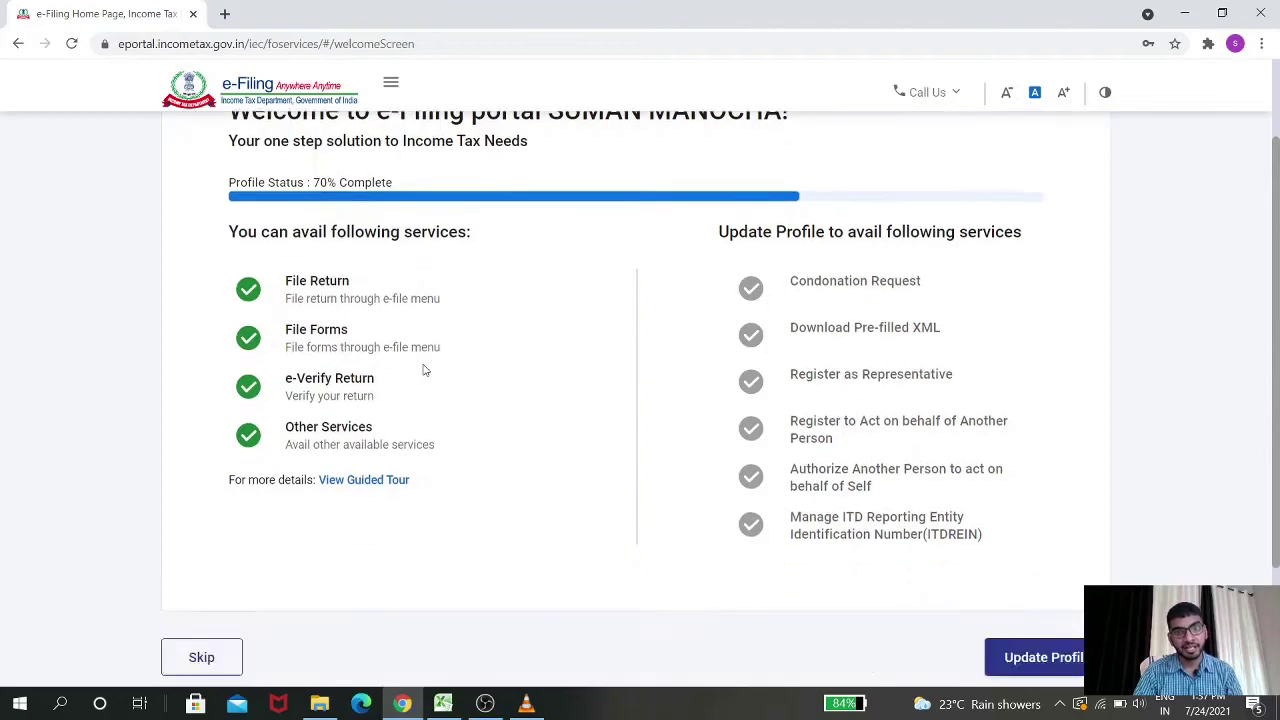
left_click(204, 516)
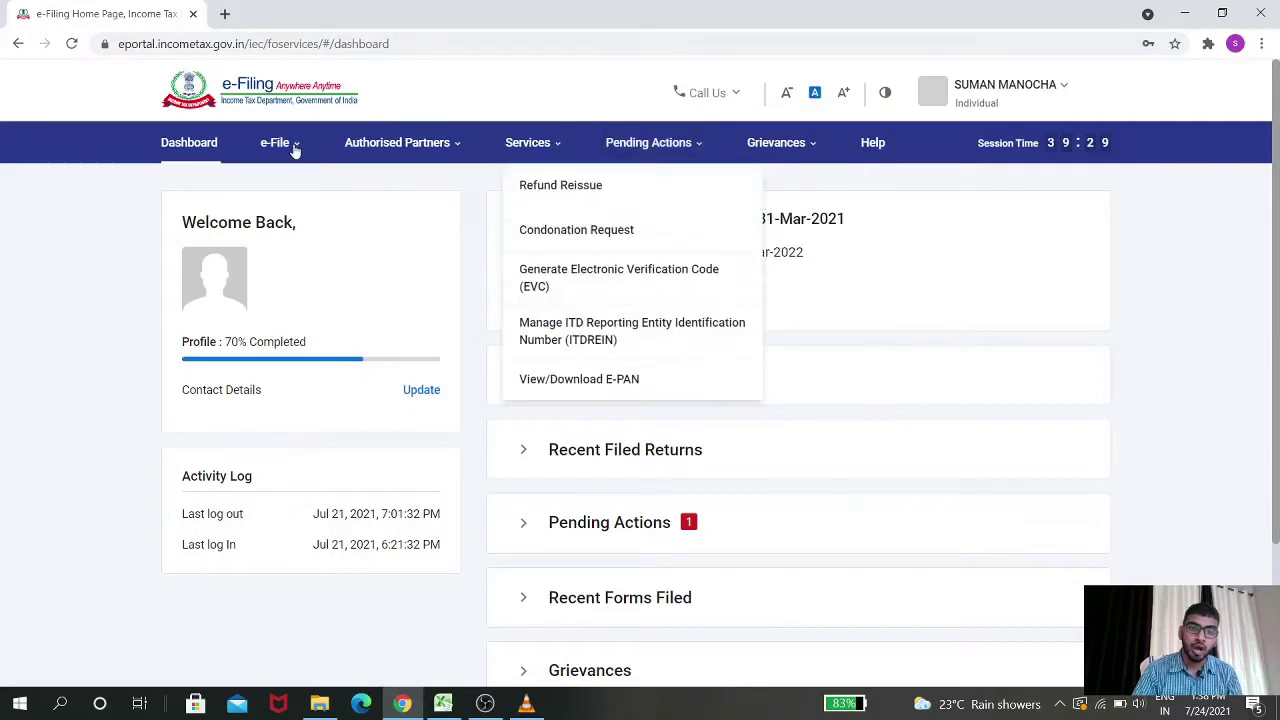
Go to e-File > Income Tax Forms > File Income Tax Forms
mouse_move(288, 152)
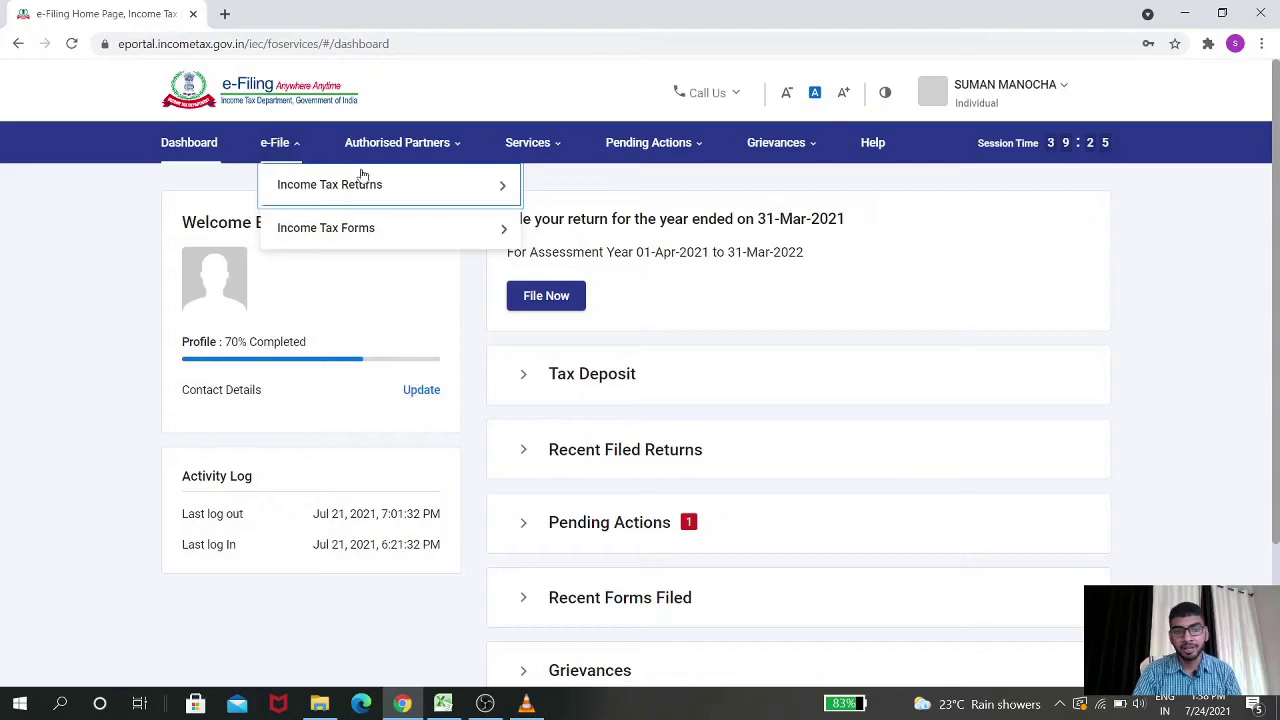
mouse_move(432, 186)
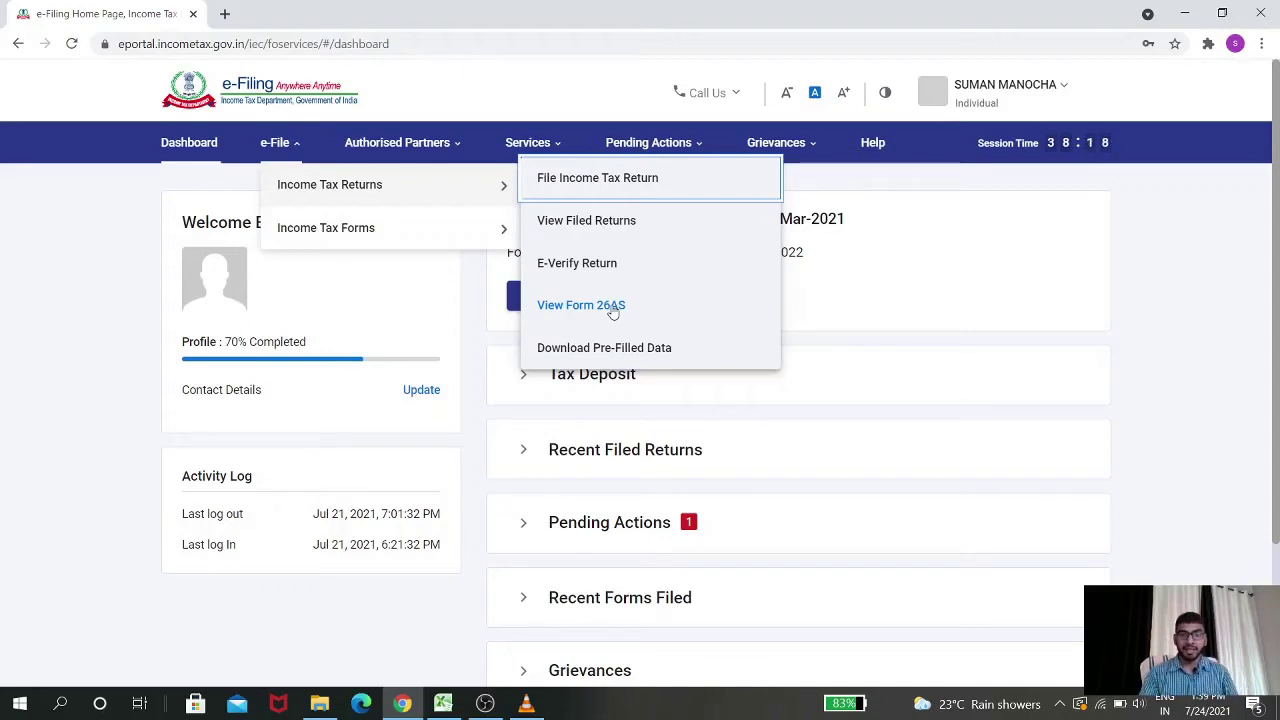
mouse_move(483, 238)
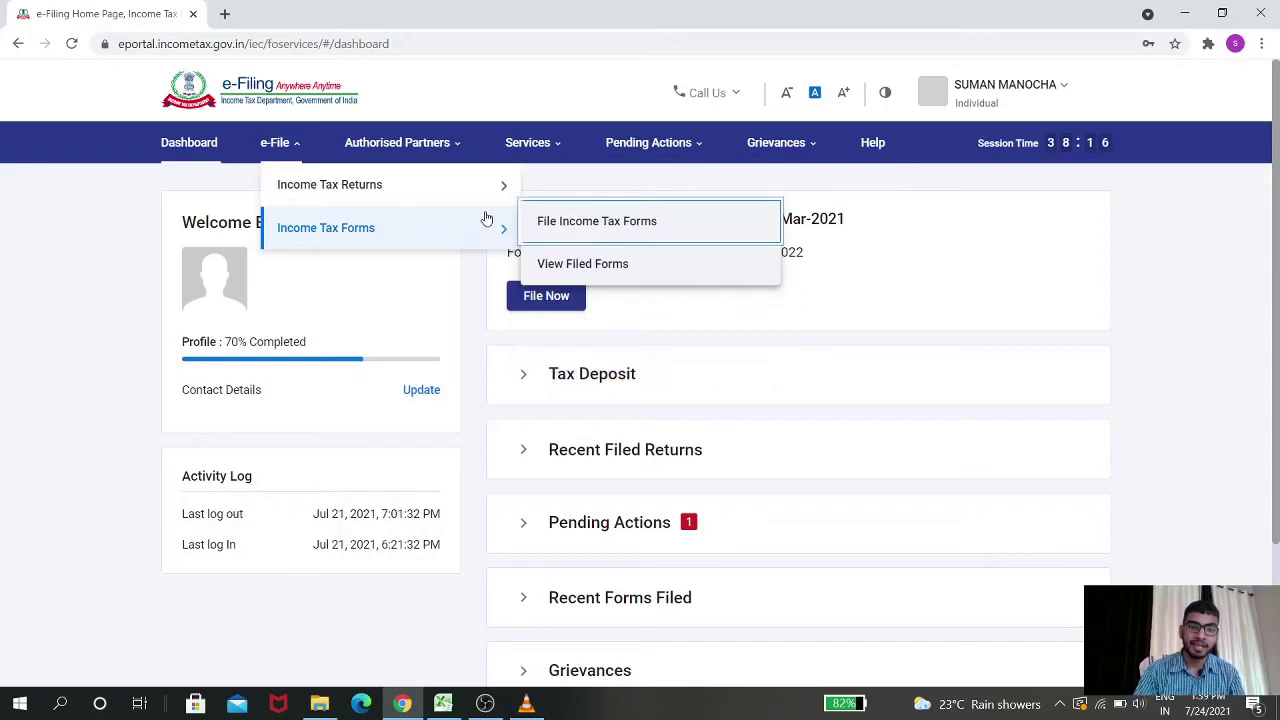
left_click(575, 229)
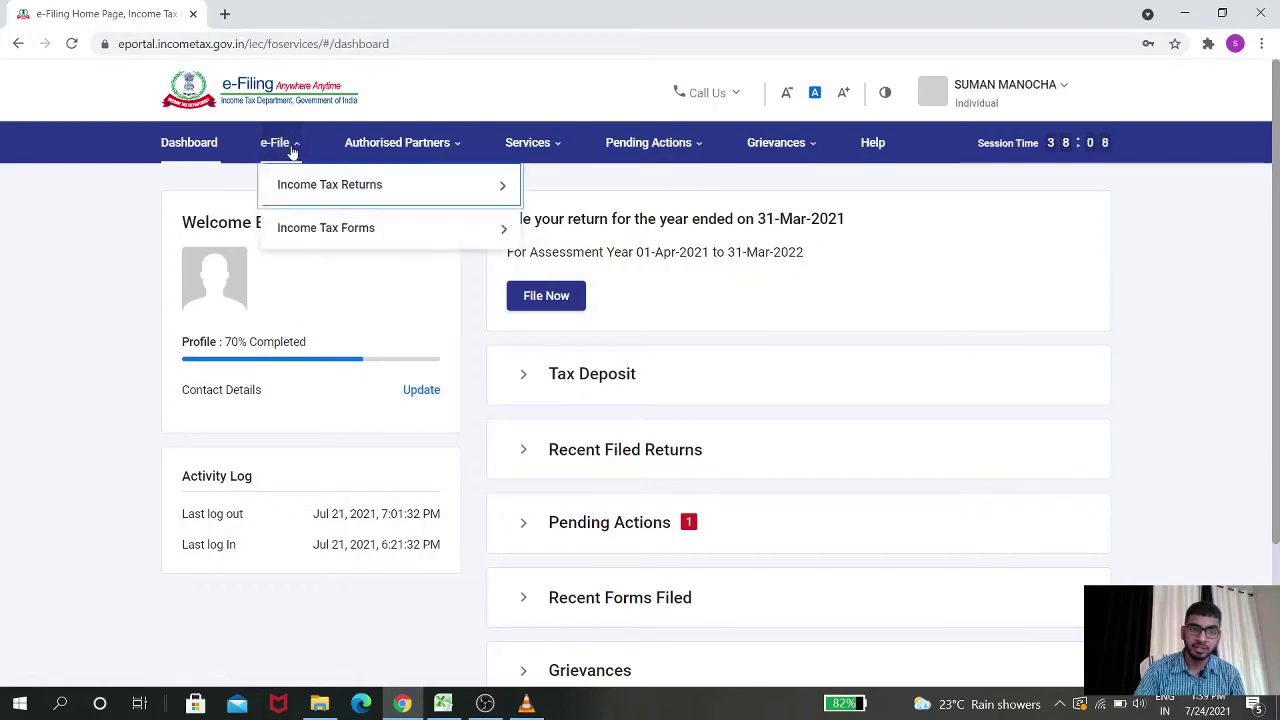
mouse_move(371, 234)
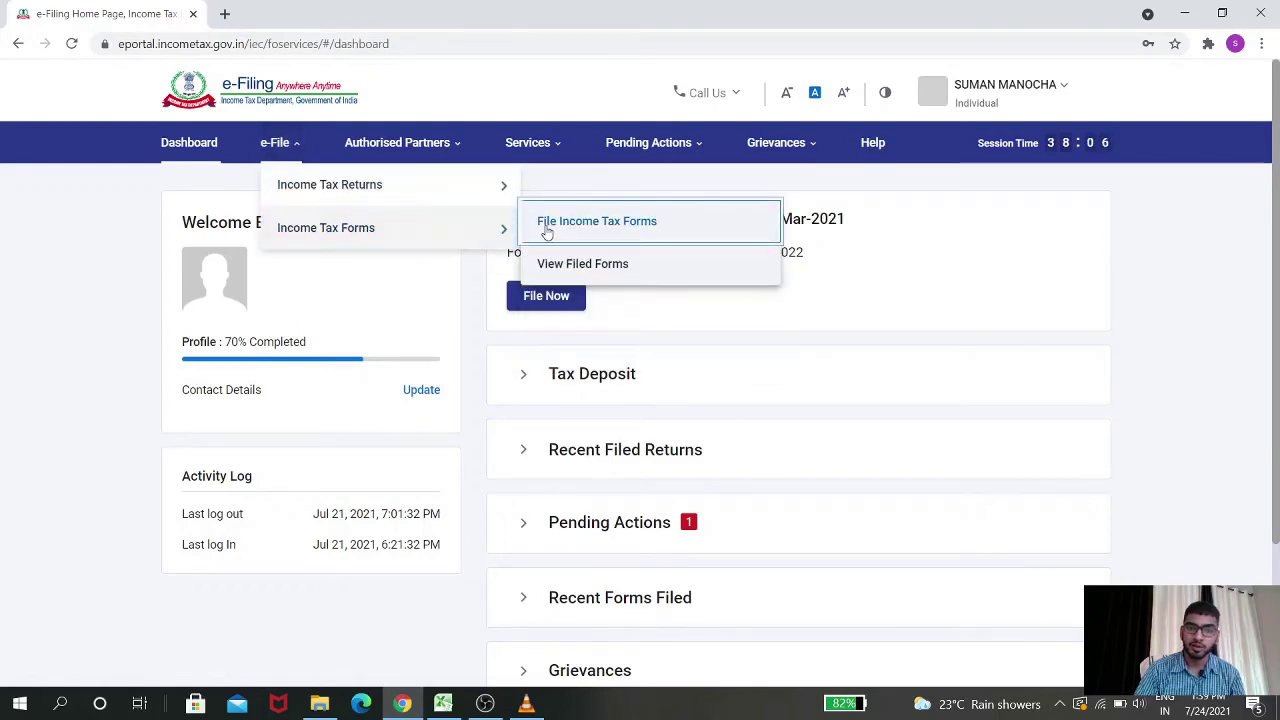
left_click(622, 222)
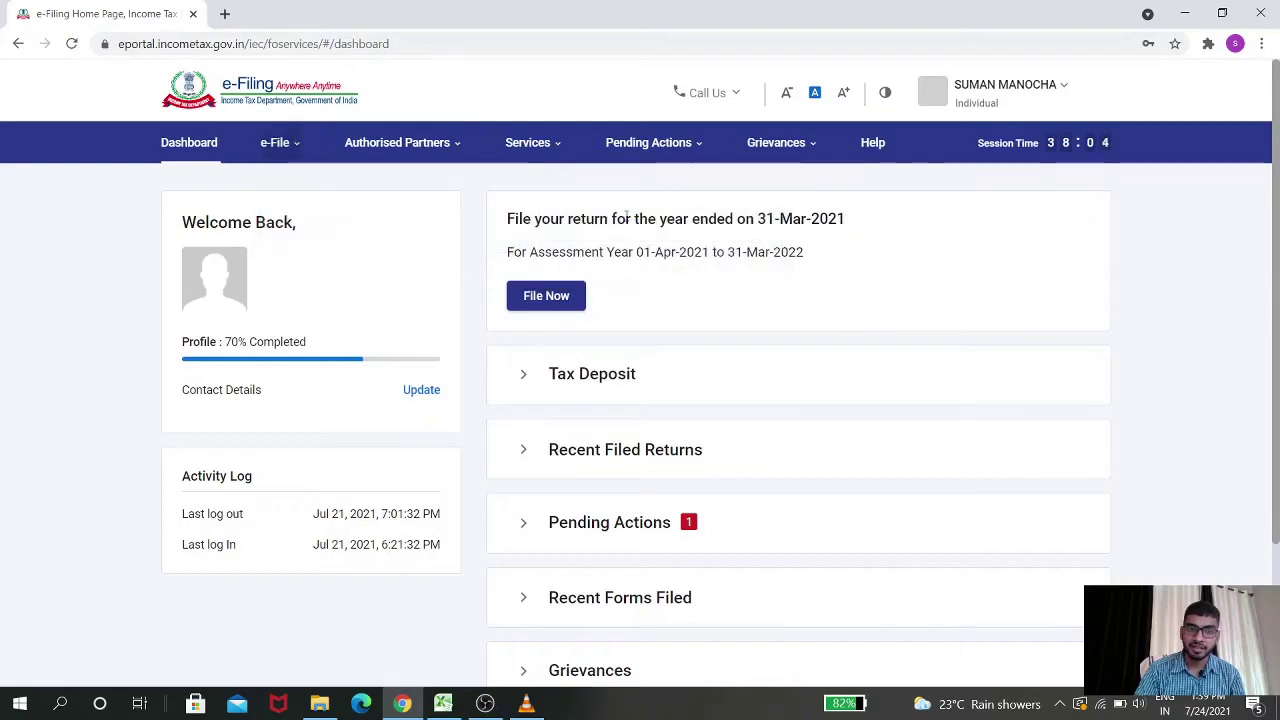
scroll(477, 205, "down", 2)
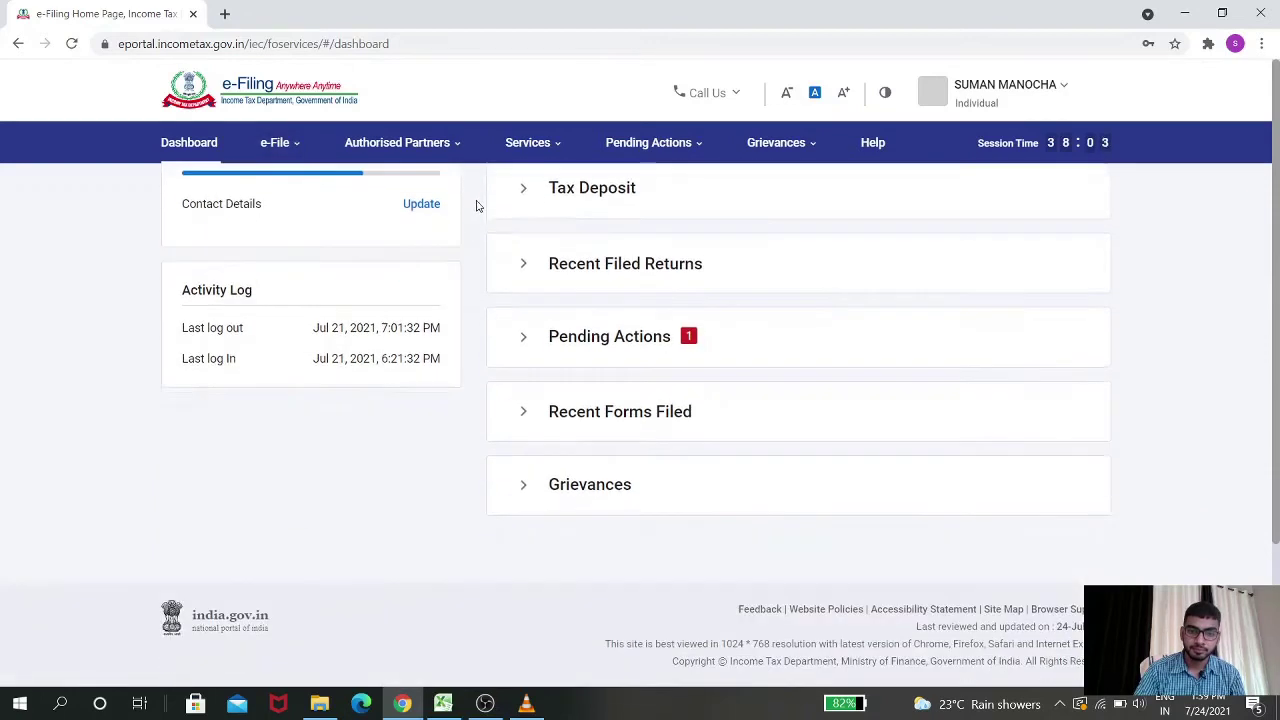
scroll(482, 346, "up", 2)
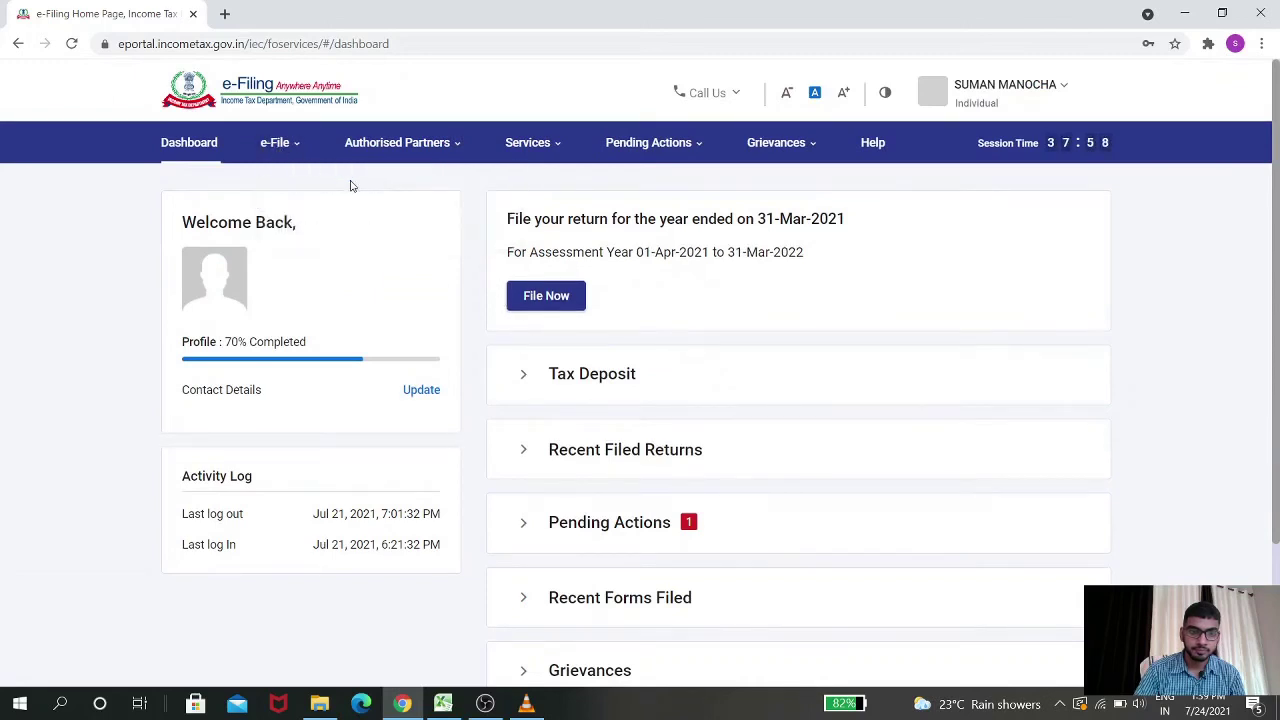
mouse_move(296, 149)
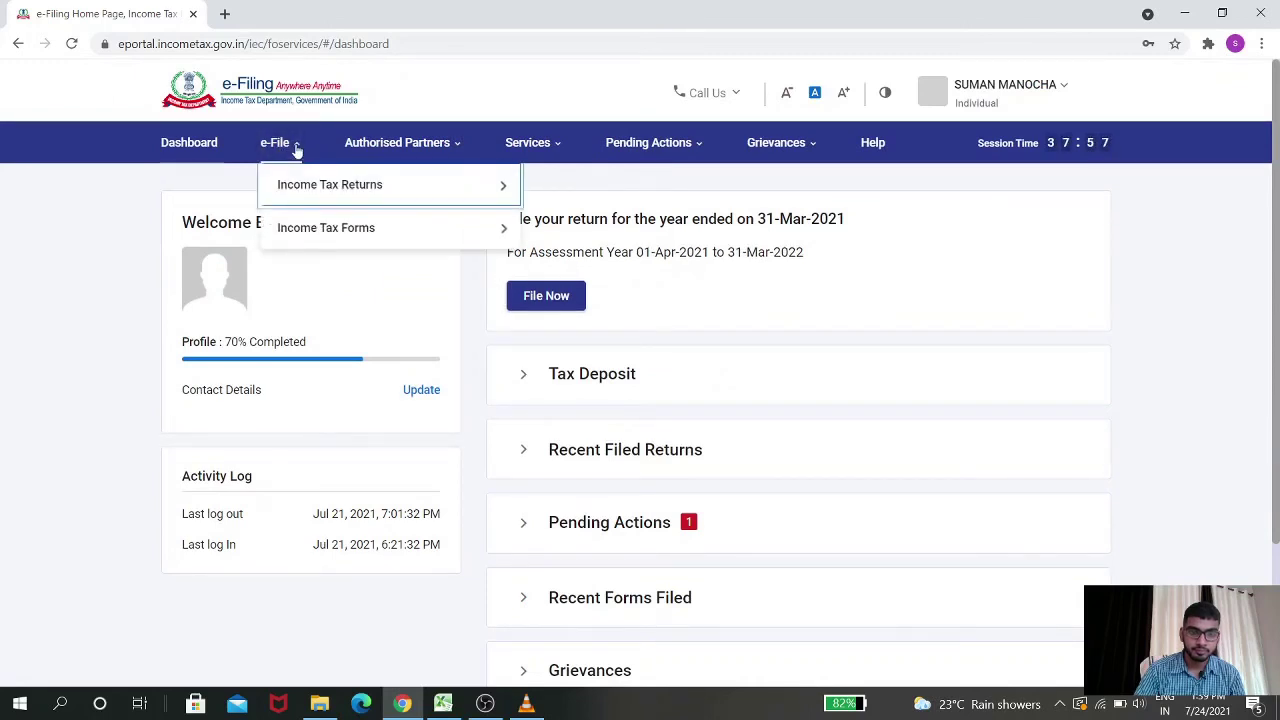
left_click(442, 237)
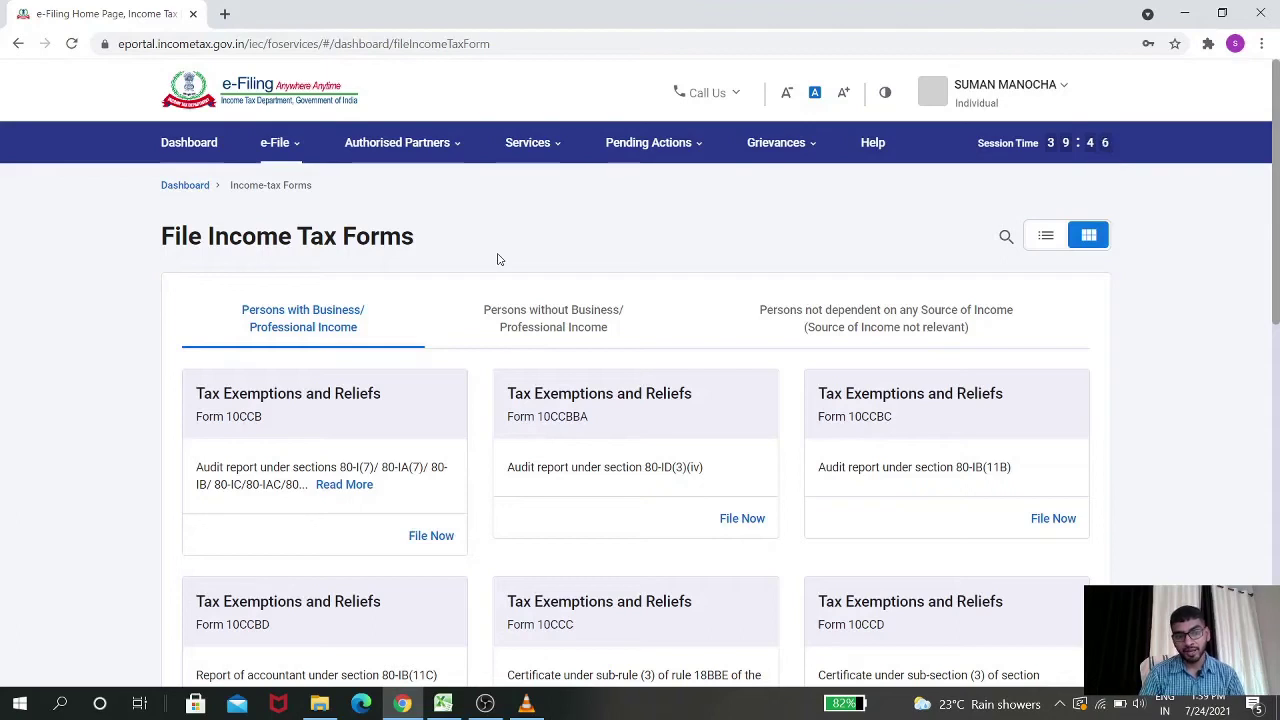
Browse the form categories for persons with, without and with no income source
left_click(540, 308)
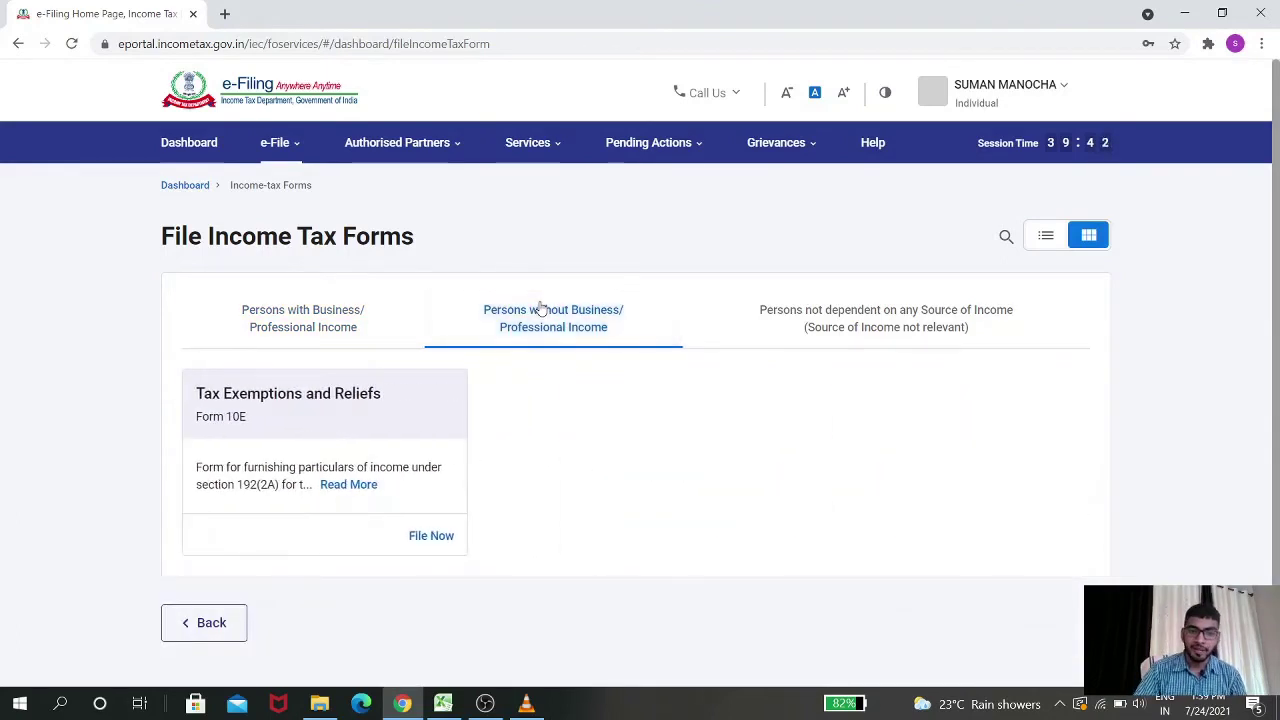
left_click(780, 332)
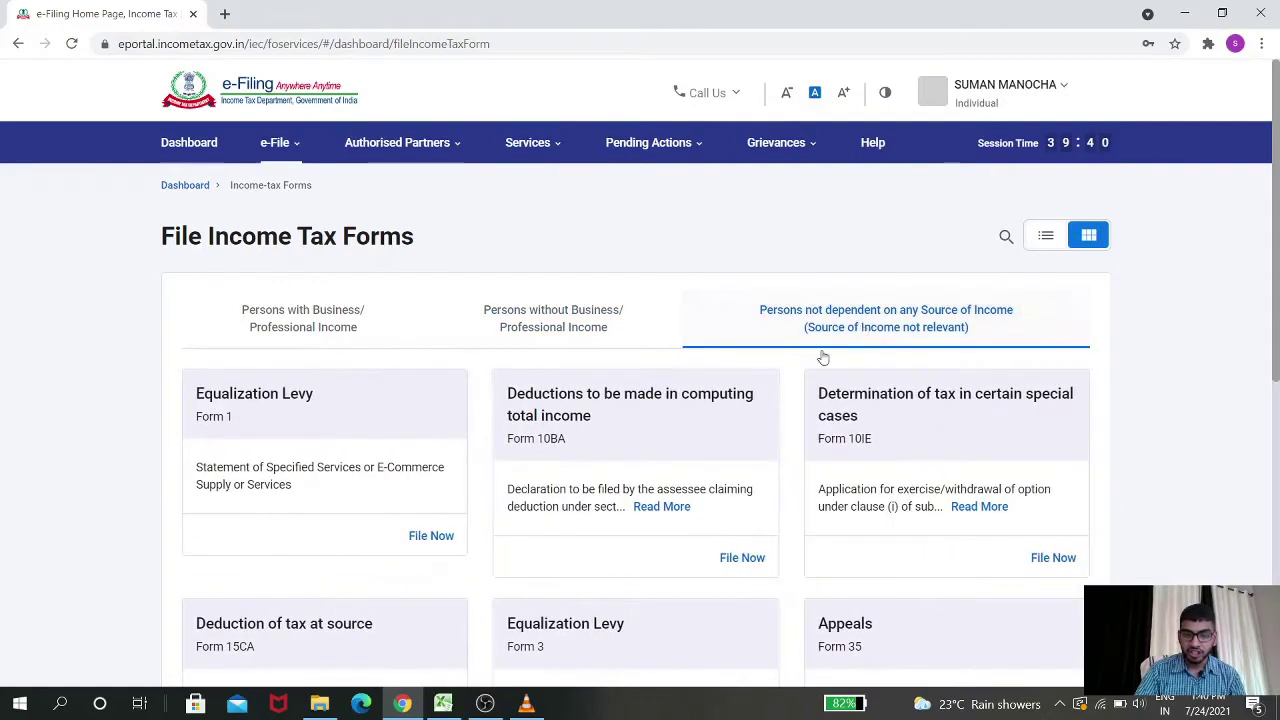
scroll(760, 391, "down", 5)
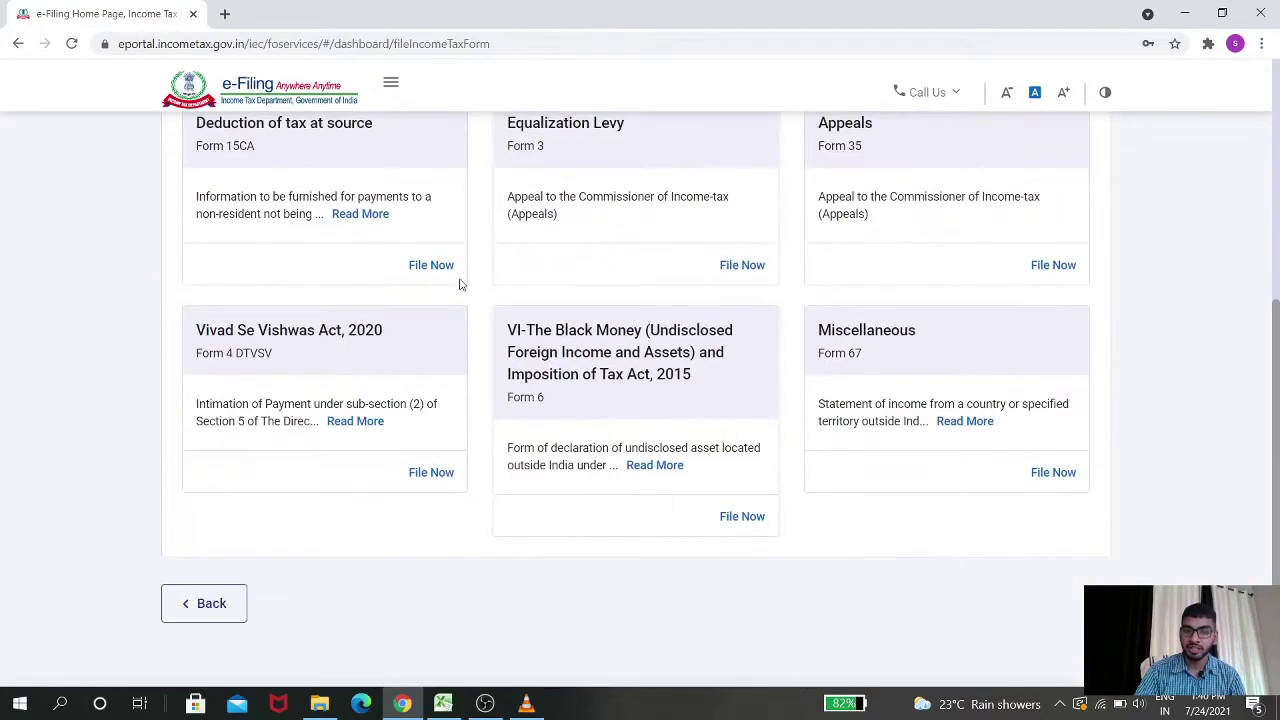
scroll(486, 292, "up", 5)
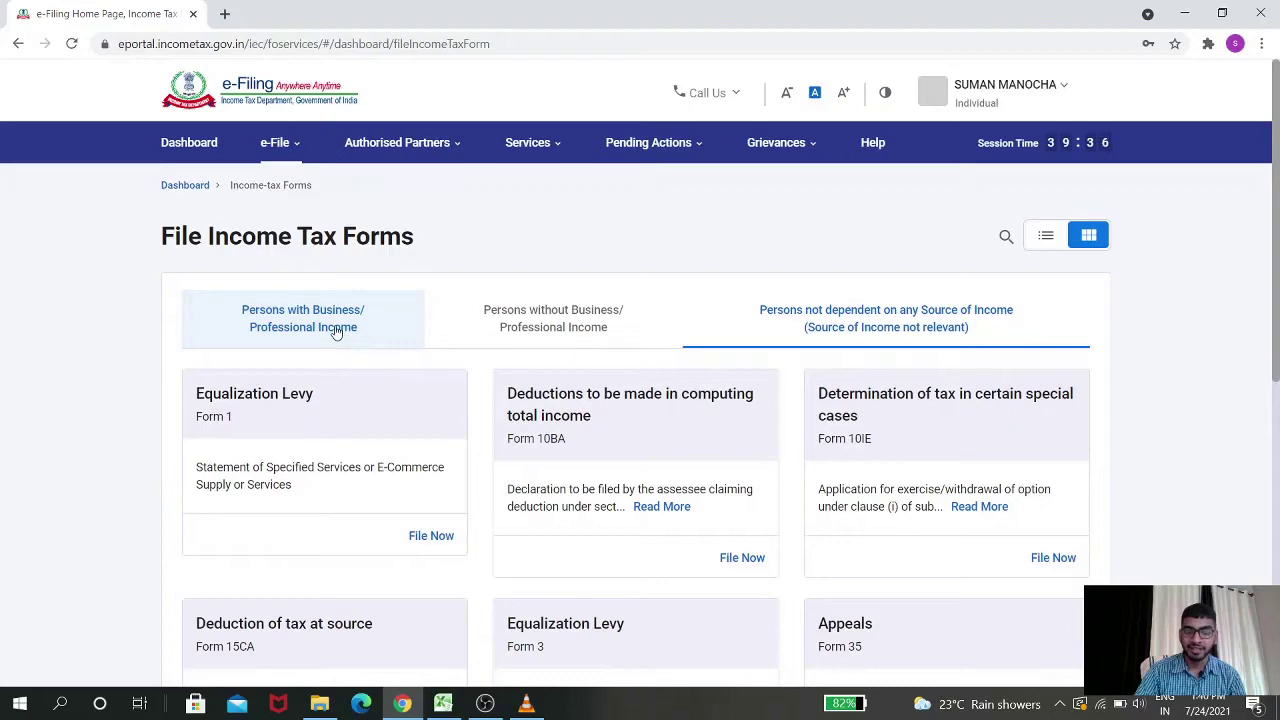
left_click(337, 332)
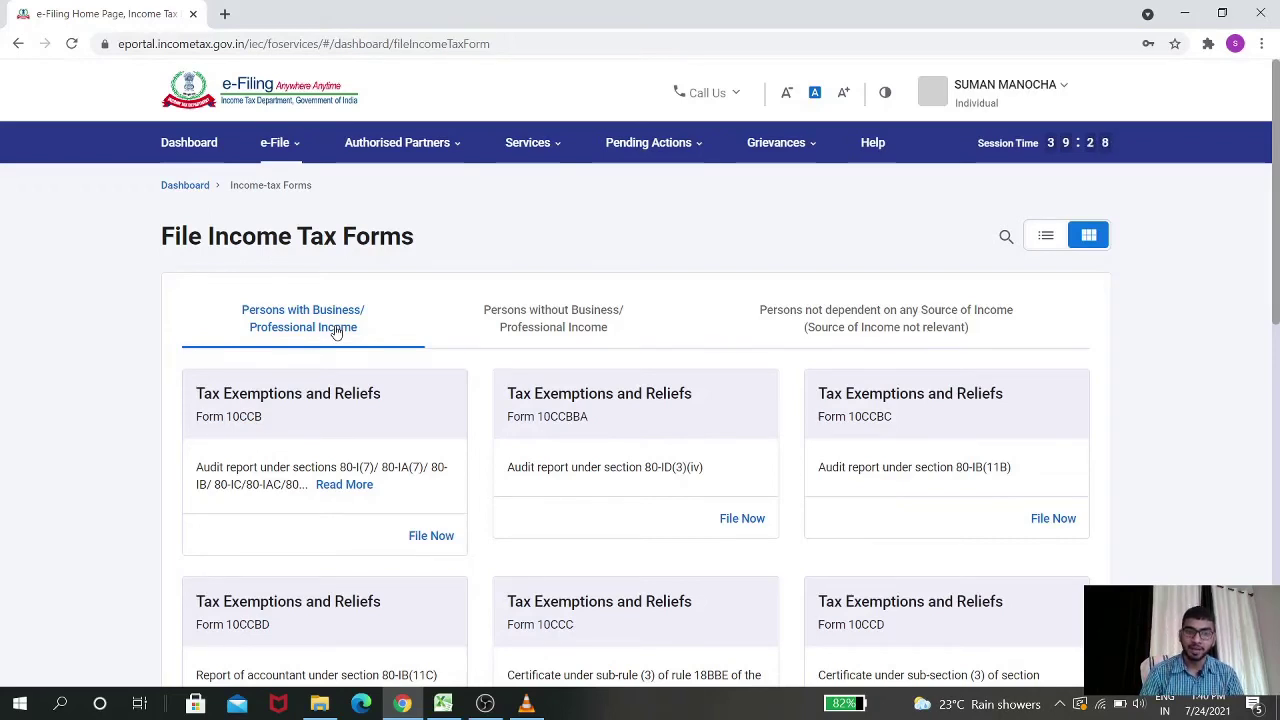
left_click(336, 332)
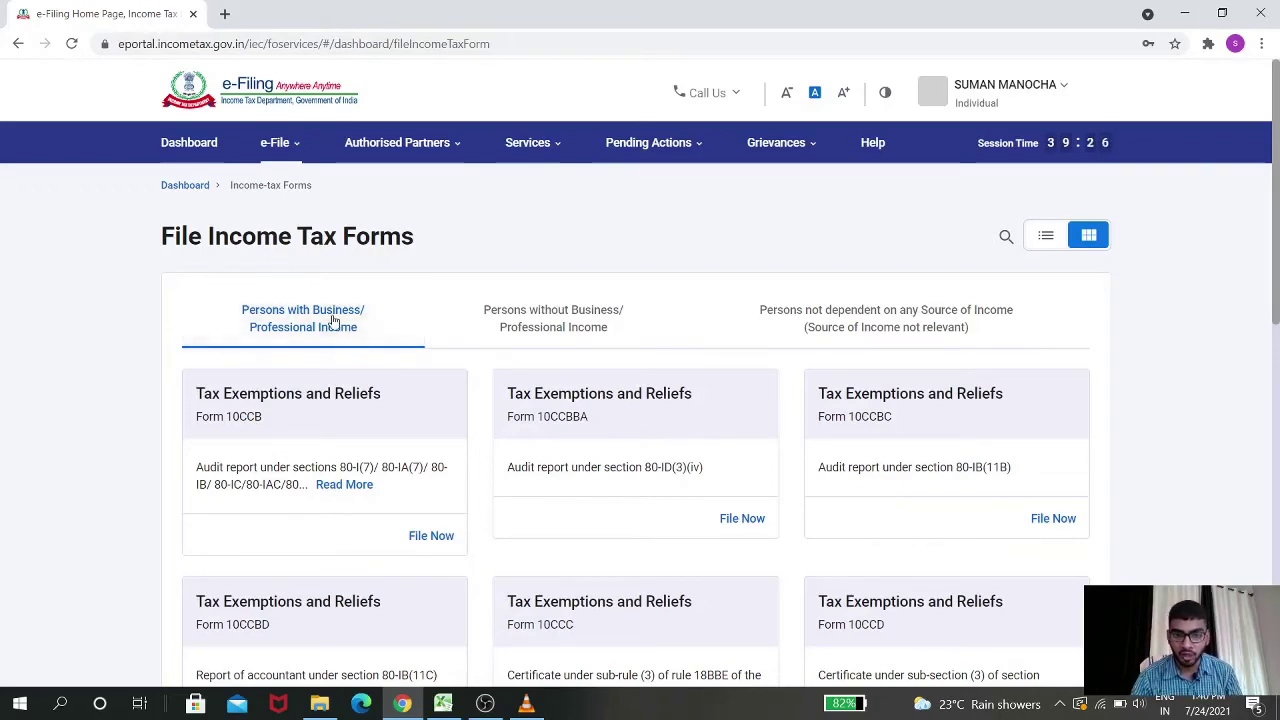
left_click(802, 324)
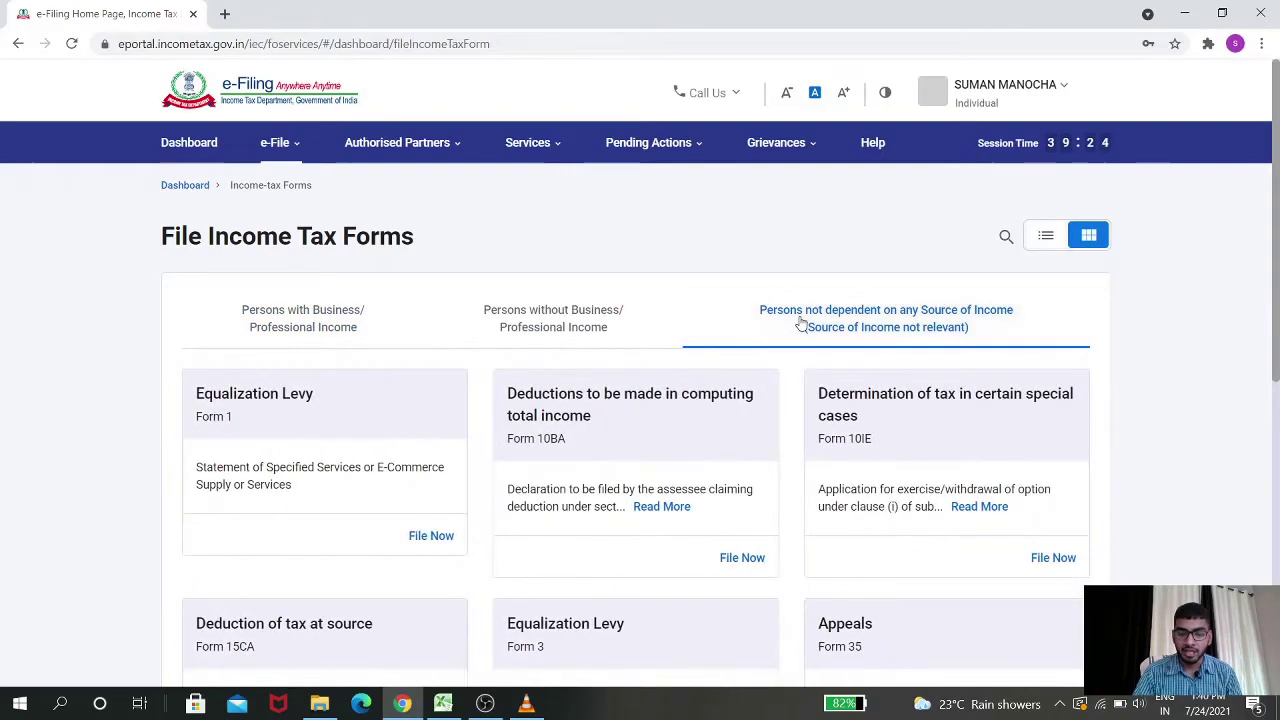
Under Persons without Business/Professional Income, choose File Now on Form 10E
scroll(808, 320, "down", 2)
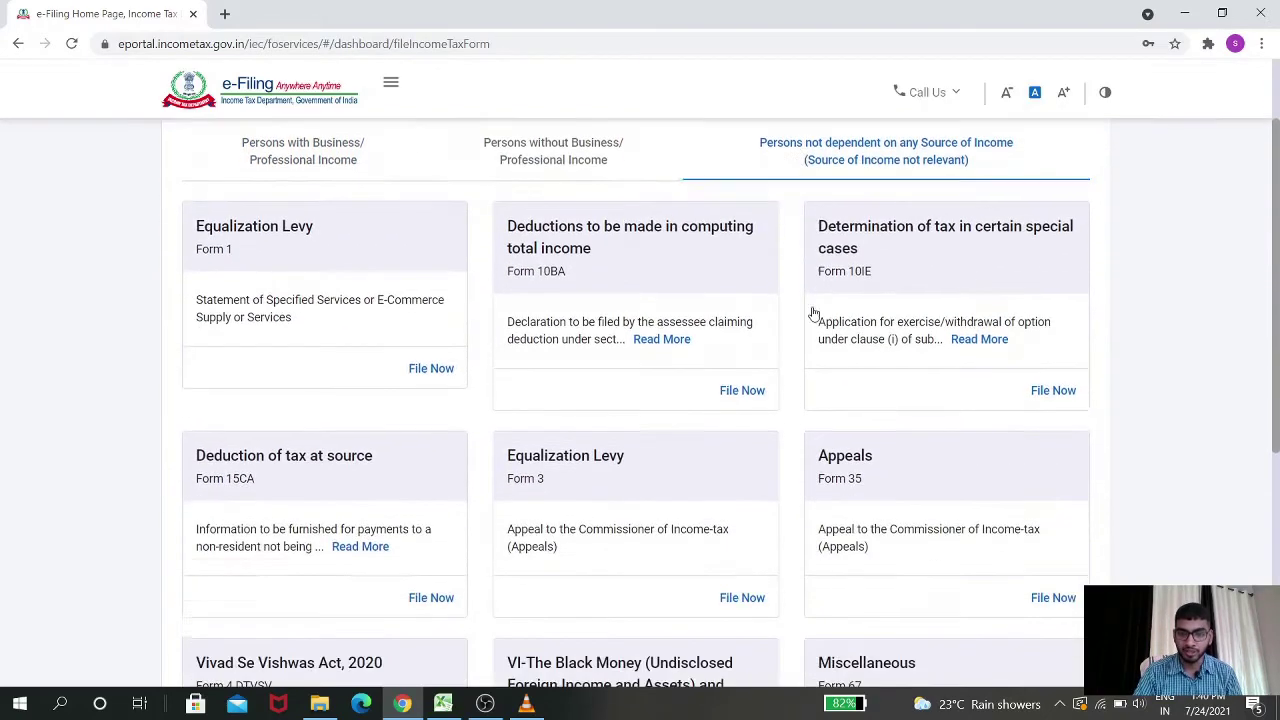
scroll(715, 400, "down", 2)
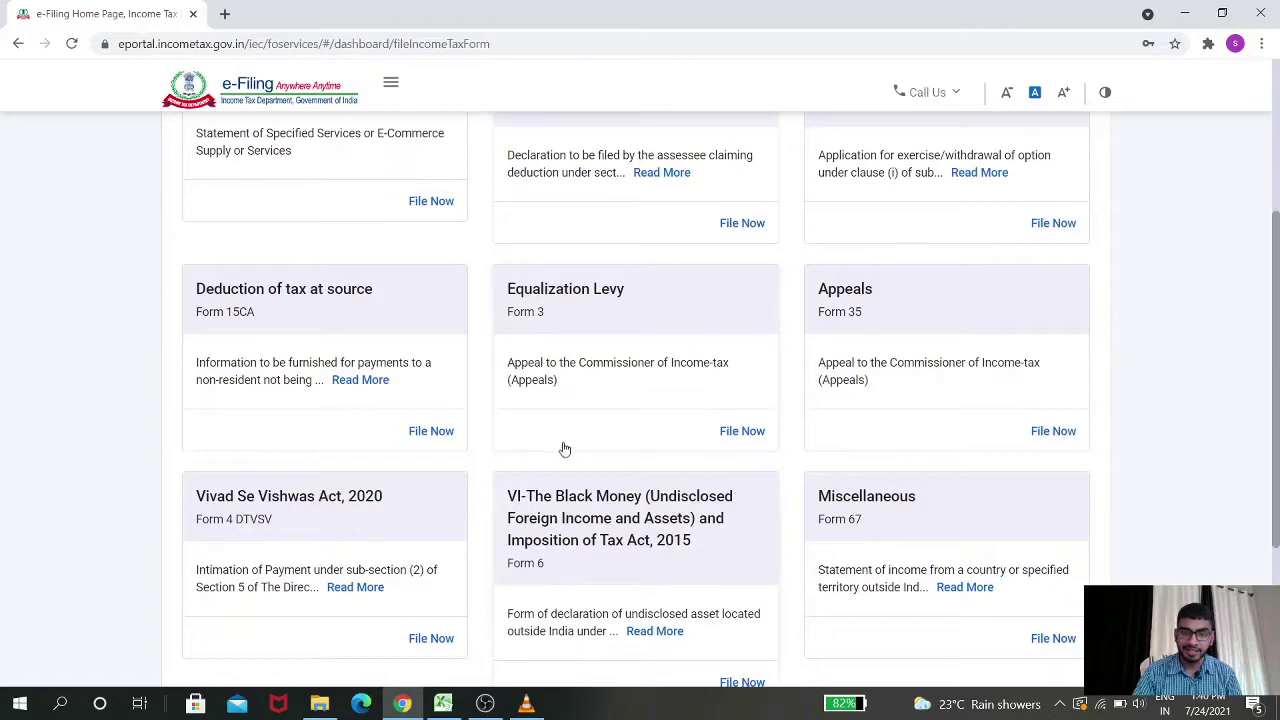
scroll(562, 445, "down", 3)
scroll(555, 437, "up", 6)
left_click(575, 312)
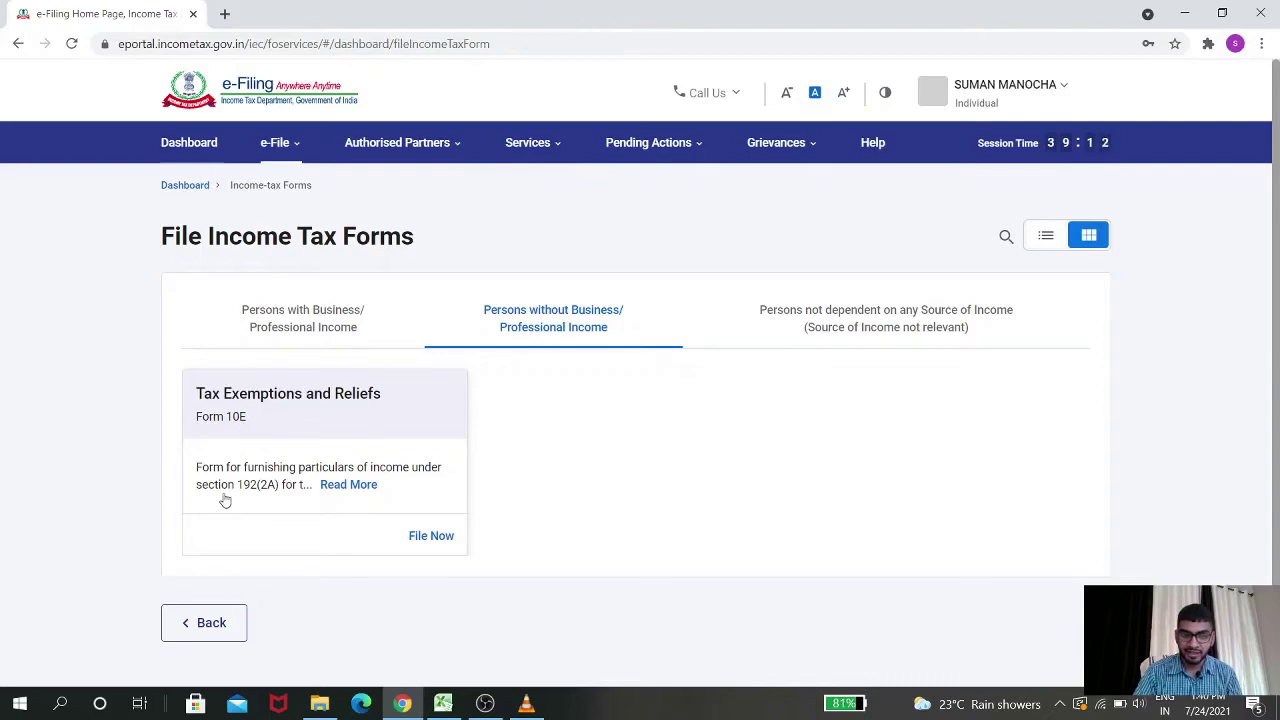
left_click(349, 493)
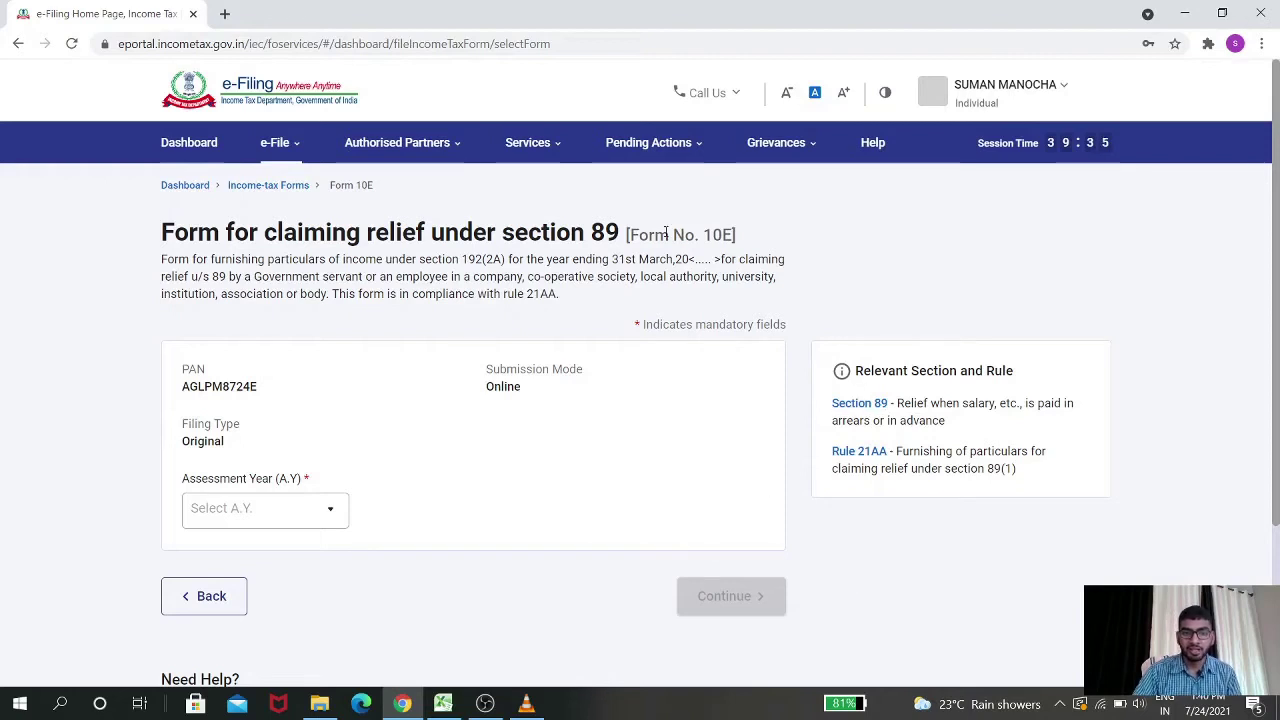
Choose assessment year 2021-22 for Form 10E and continue
scroll(446, 360, "down", 1)
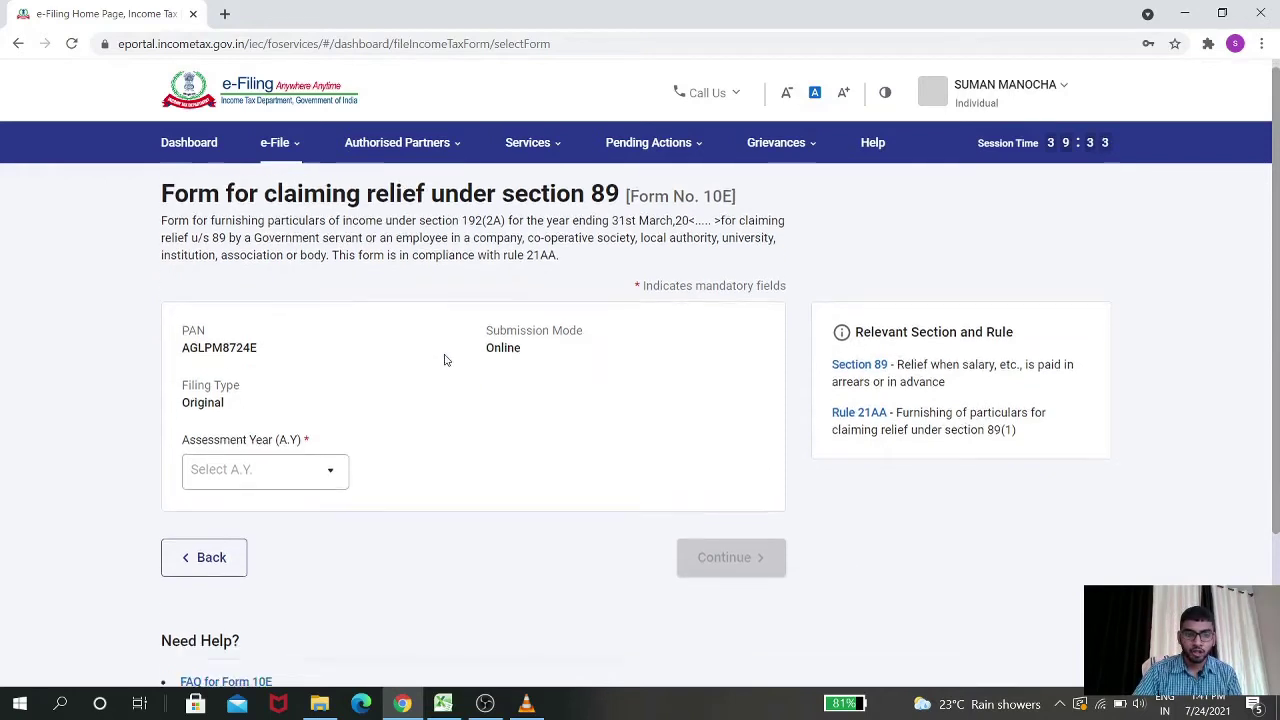
scroll(446, 360, "down", 2)
left_click(313, 293)
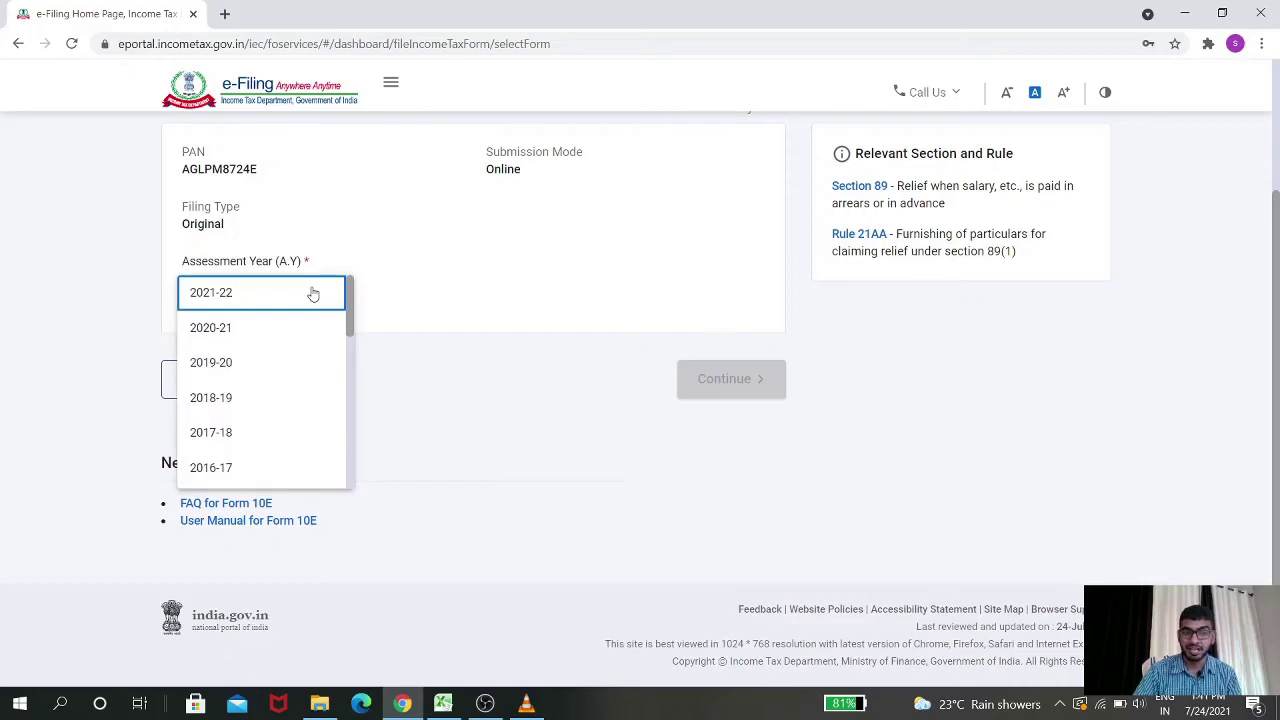
left_click(313, 293)
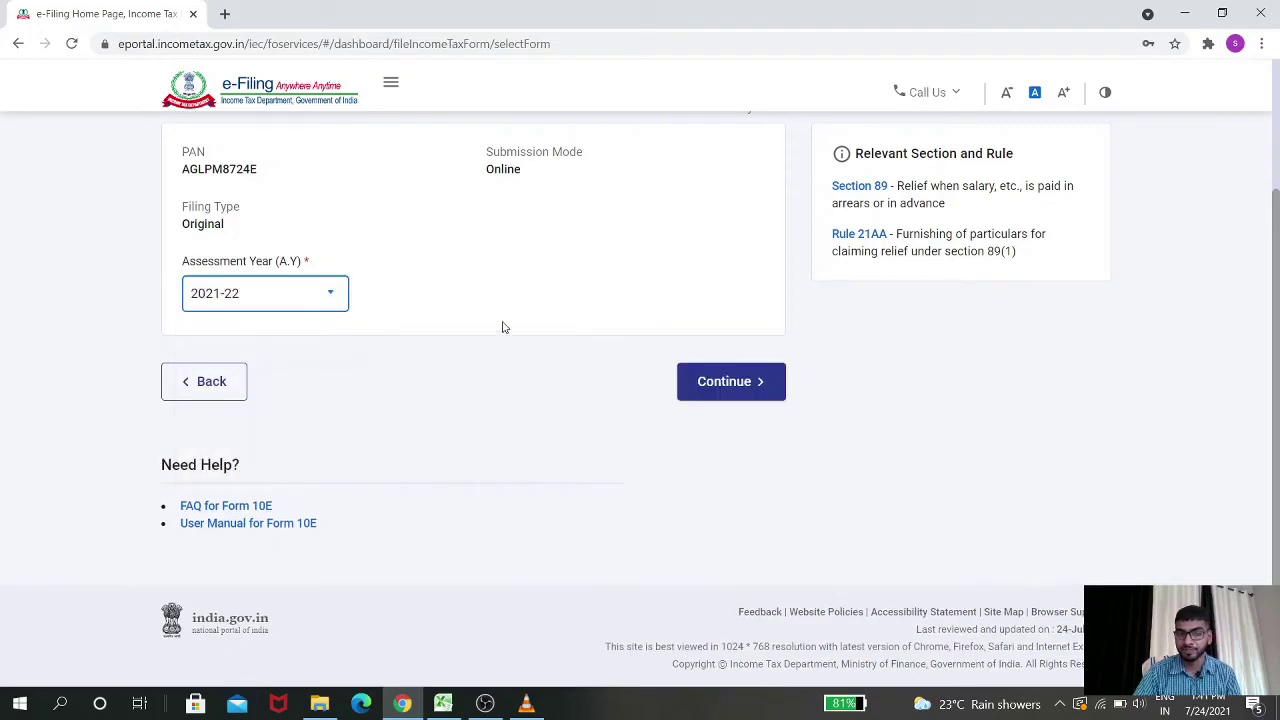
left_click(686, 380)
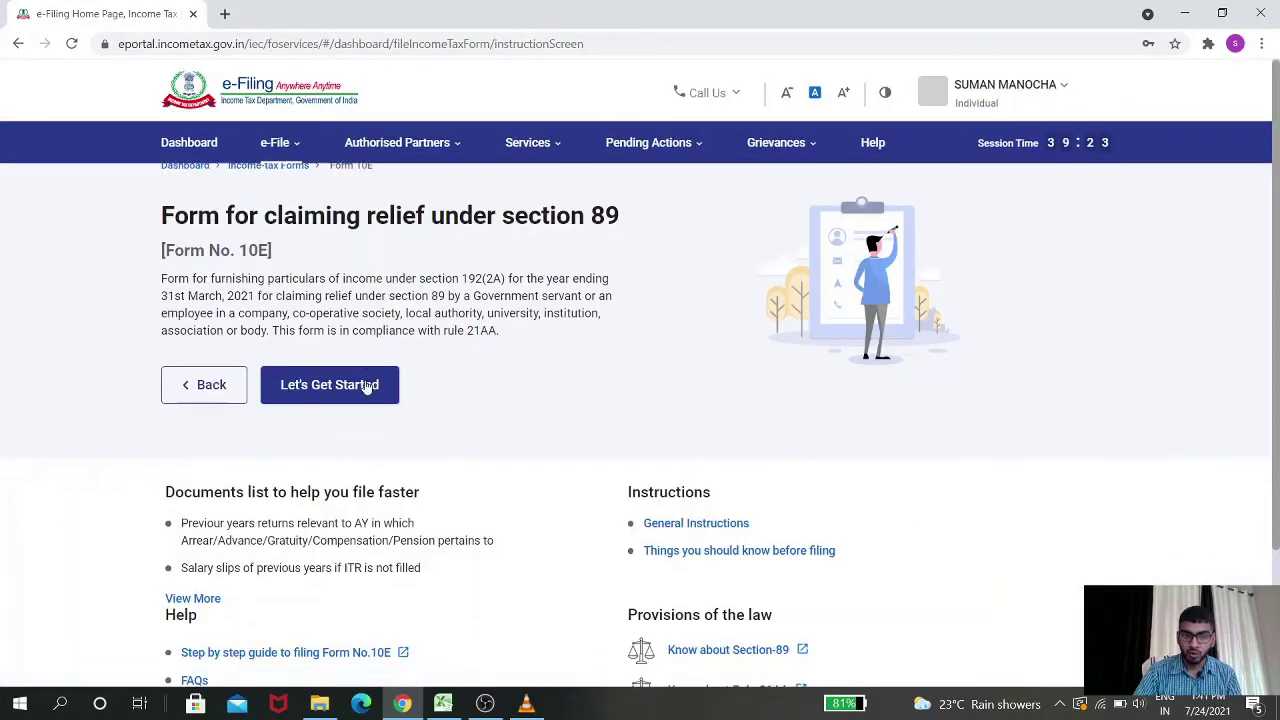
Read through the introduction page and begin filling Form 10E
scroll(366, 391, "down", 2)
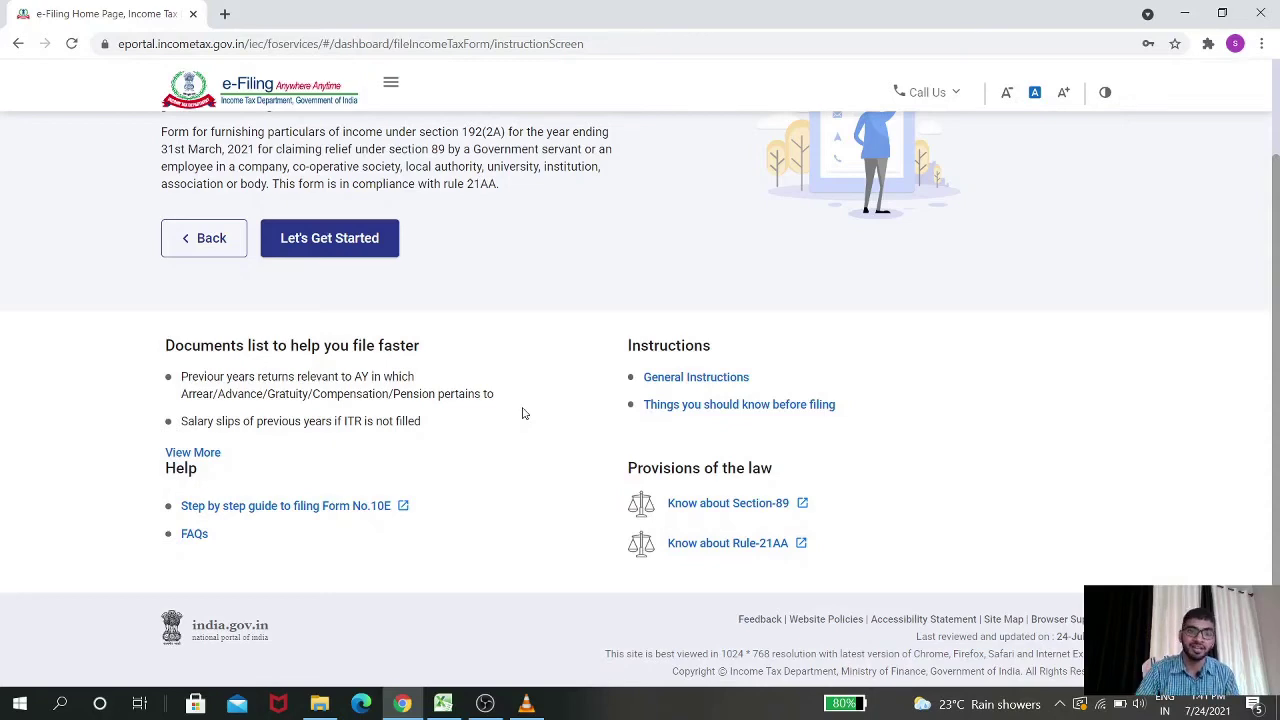
scroll(522, 413, "up", 2)
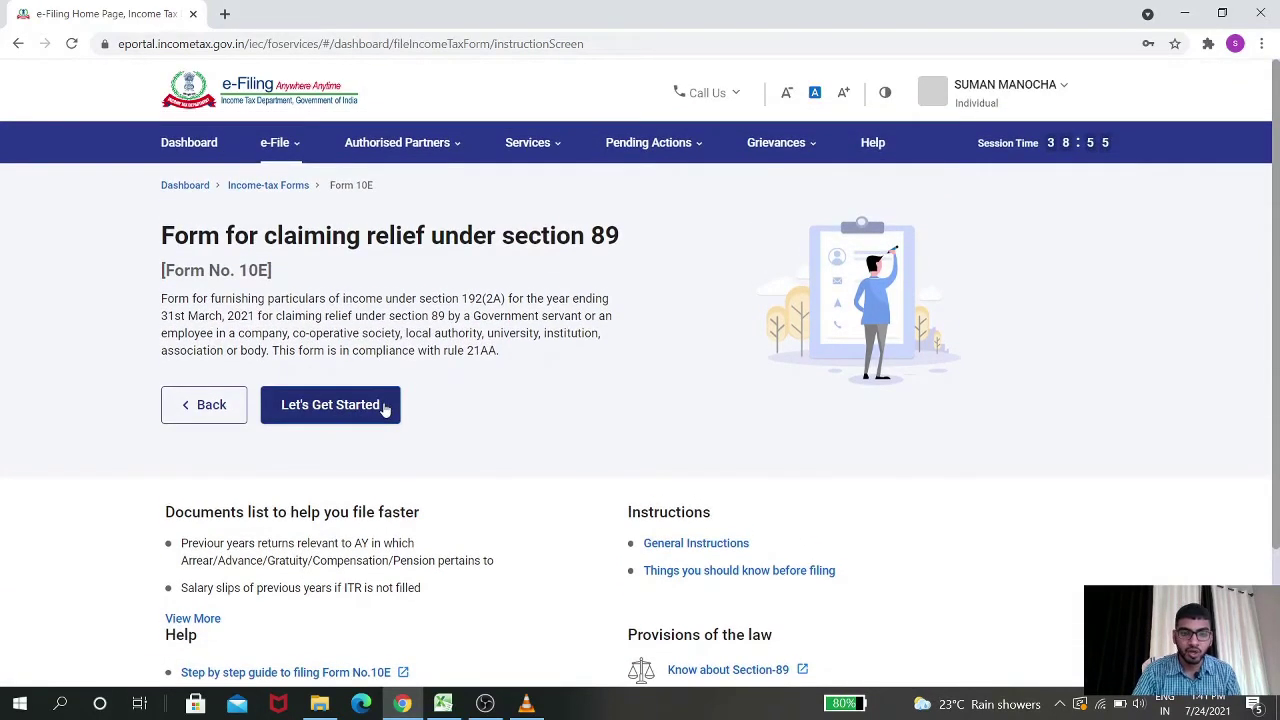
left_click(385, 409)
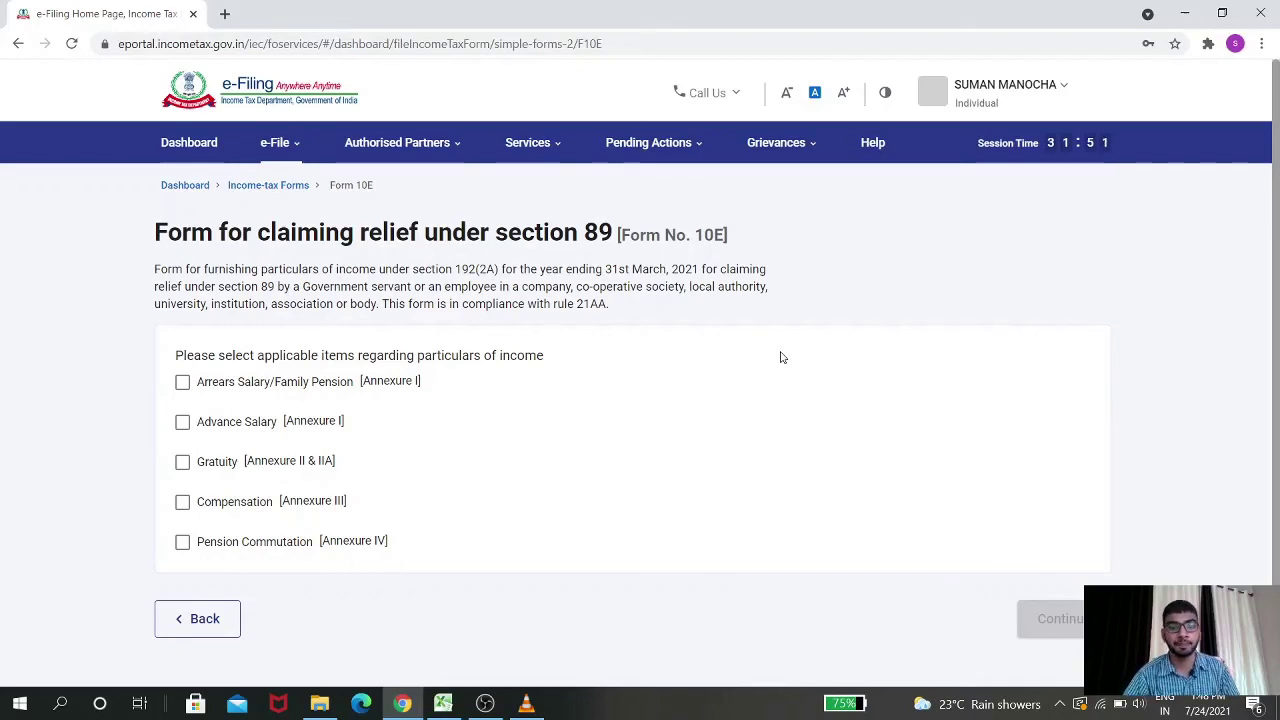
Select Arrears Salary/Family Pension as the income type and open its Annexure I page
left_click(183, 382)
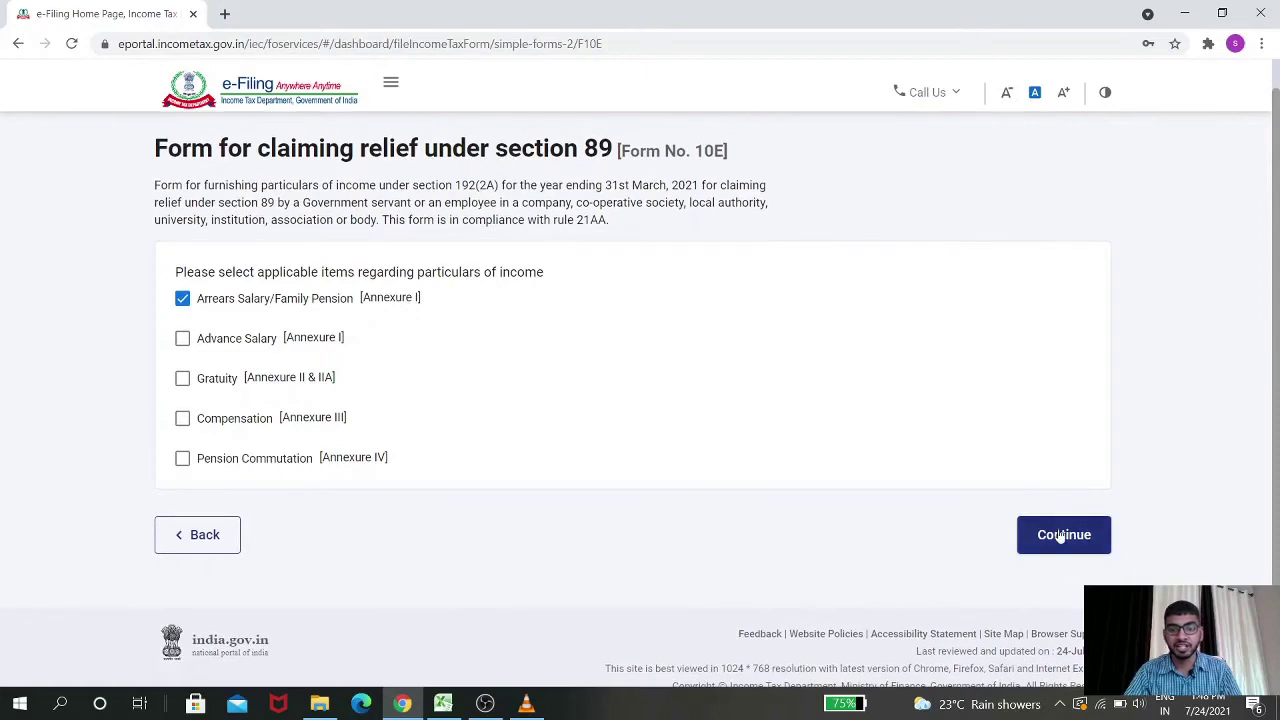
left_click(1062, 536)
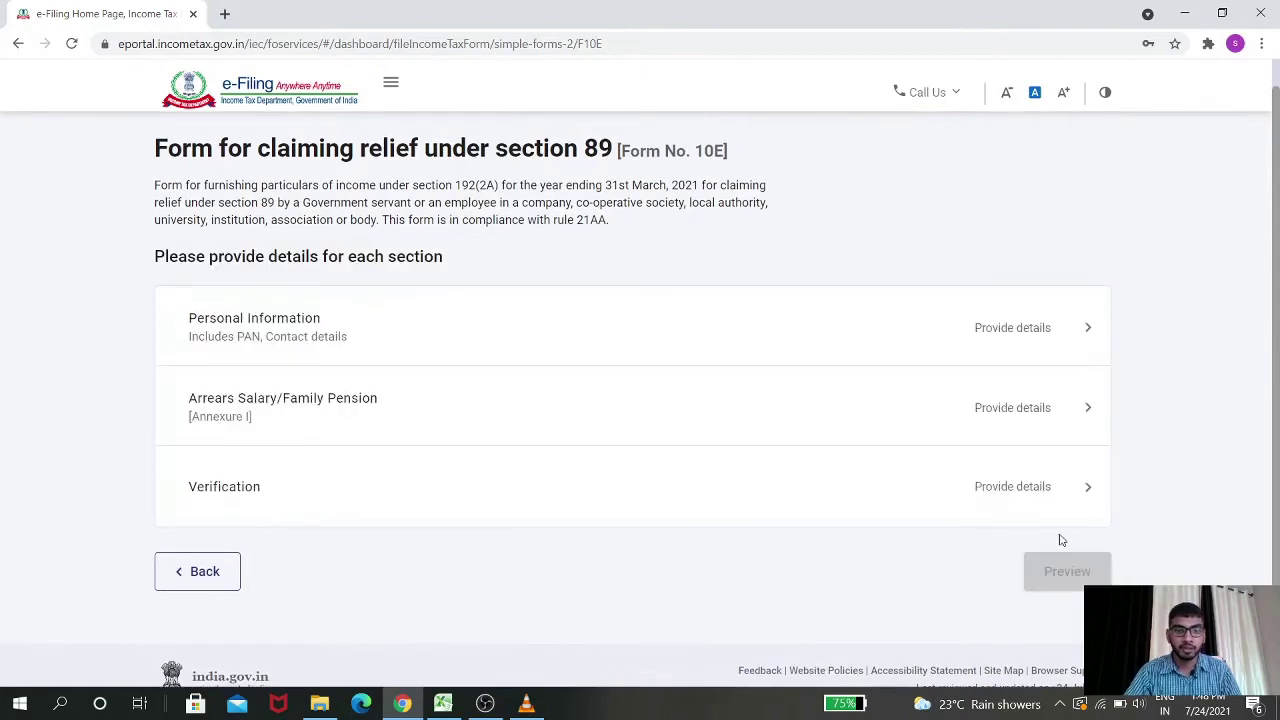
scroll(674, 253, "down", 1)
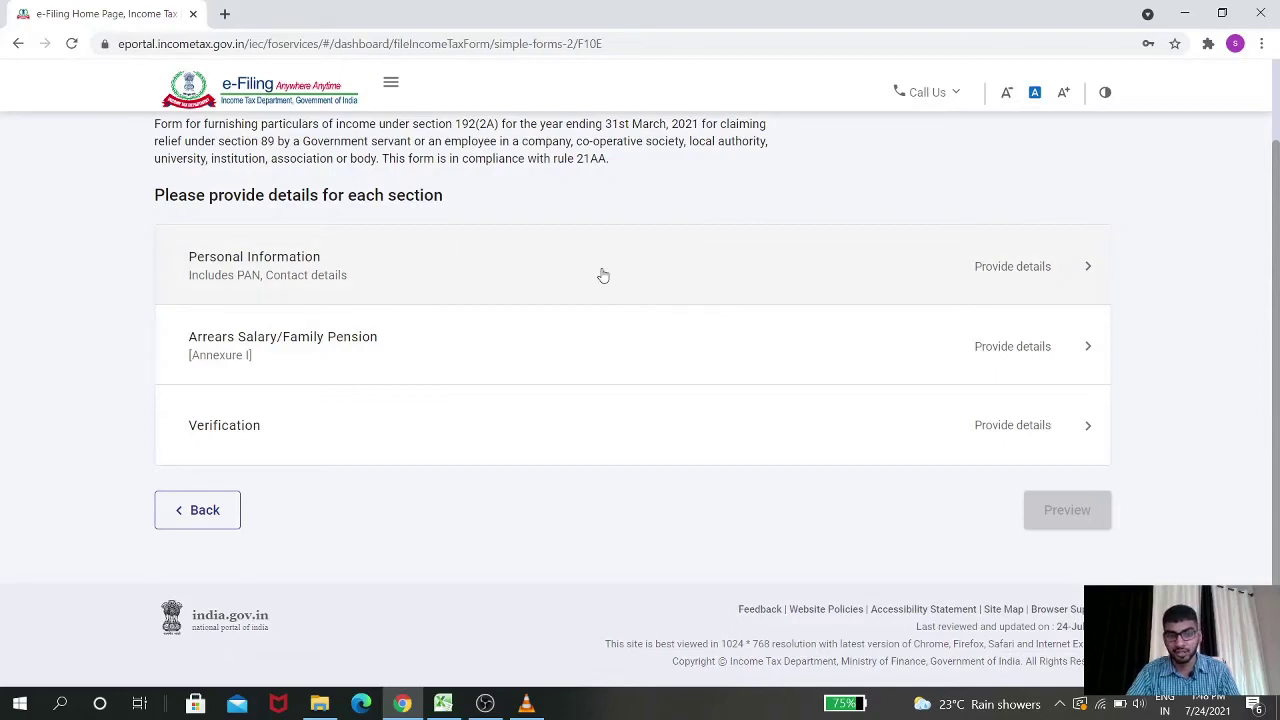
left_click(630, 342)
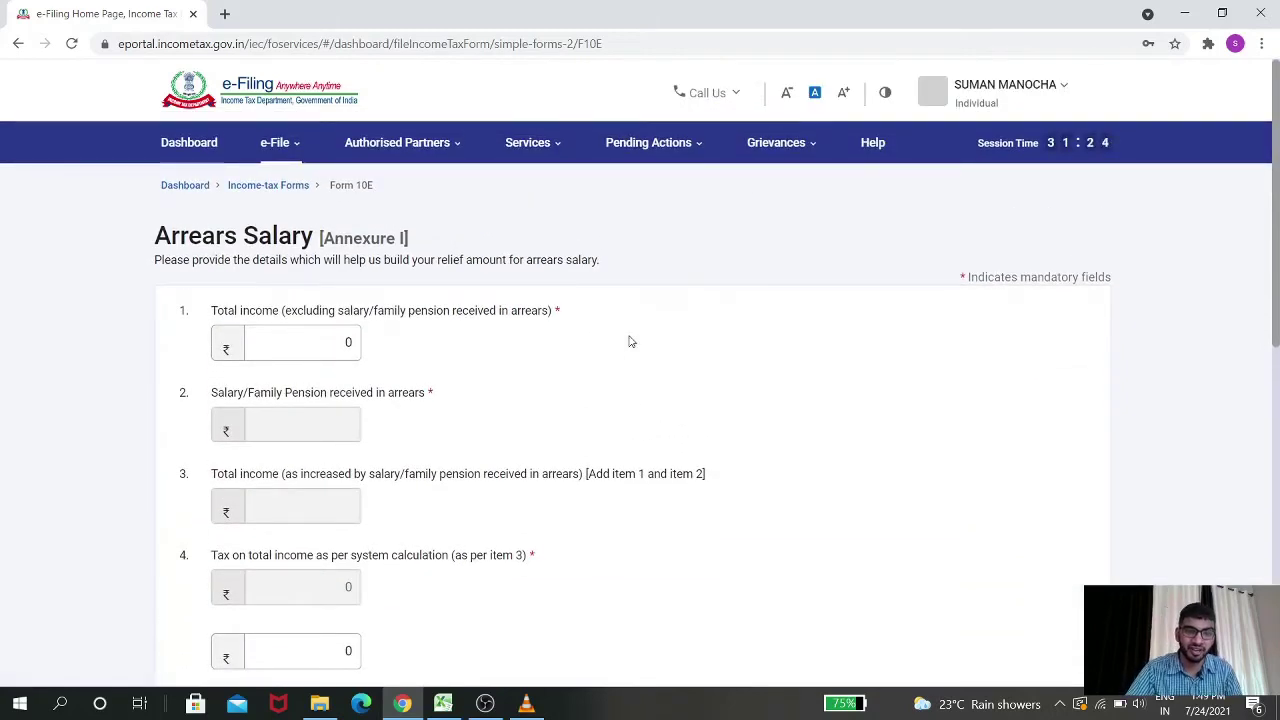
Mark the Table 'A' heading, then switch from Chrome to the Excel Section 89(1) relief workbook
scroll(742, 415, "down", 2)
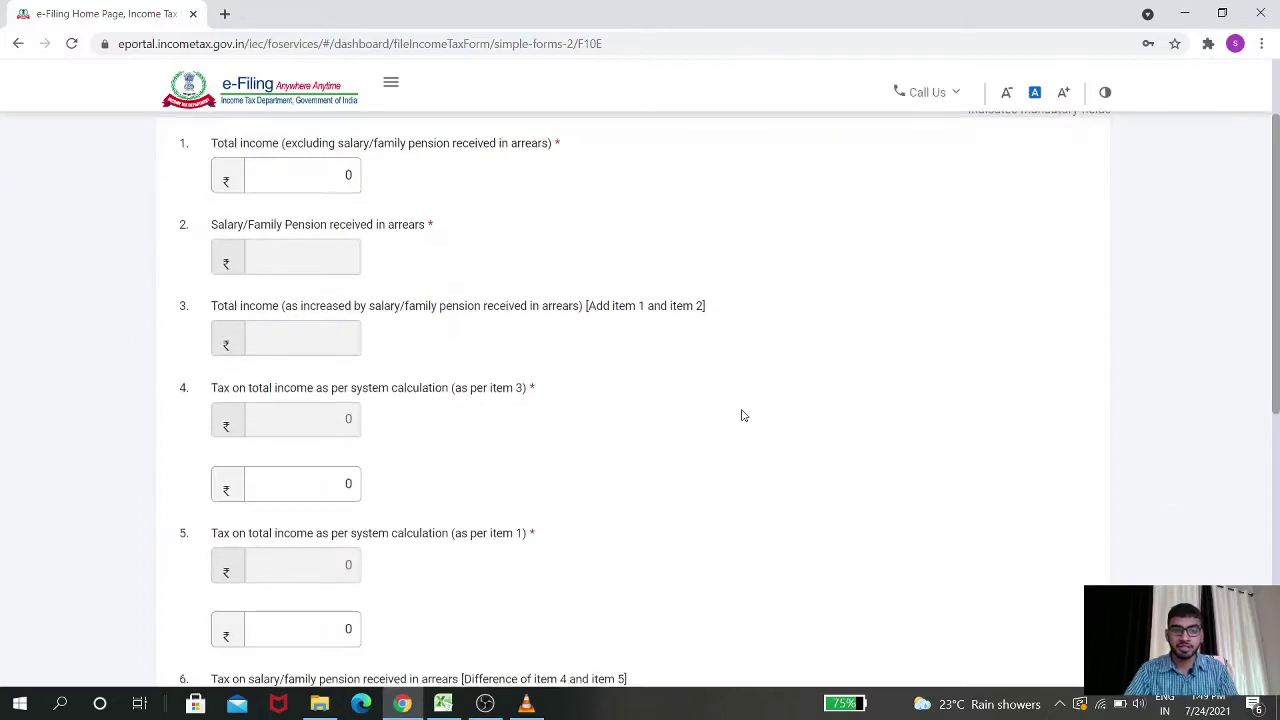
scroll(742, 415, "down", 4)
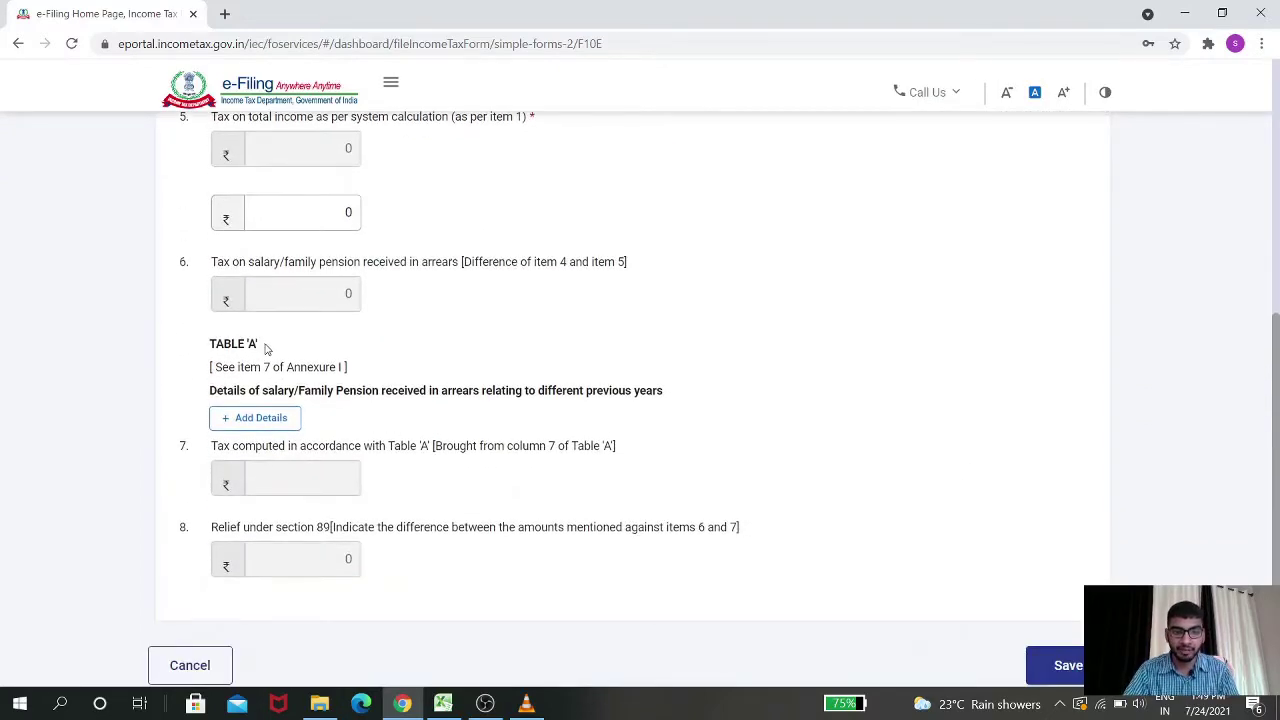
left_click_drag(266, 346, 205, 350)
left_click(816, 280)
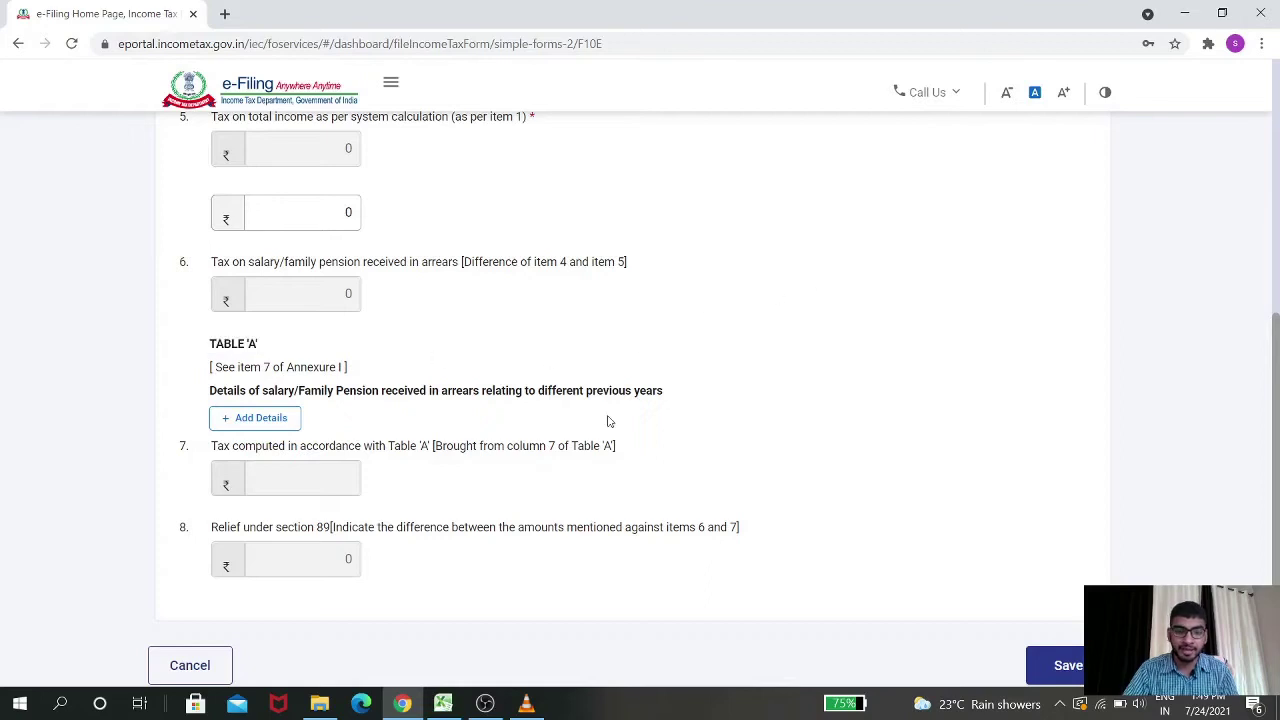
left_click(443, 703)
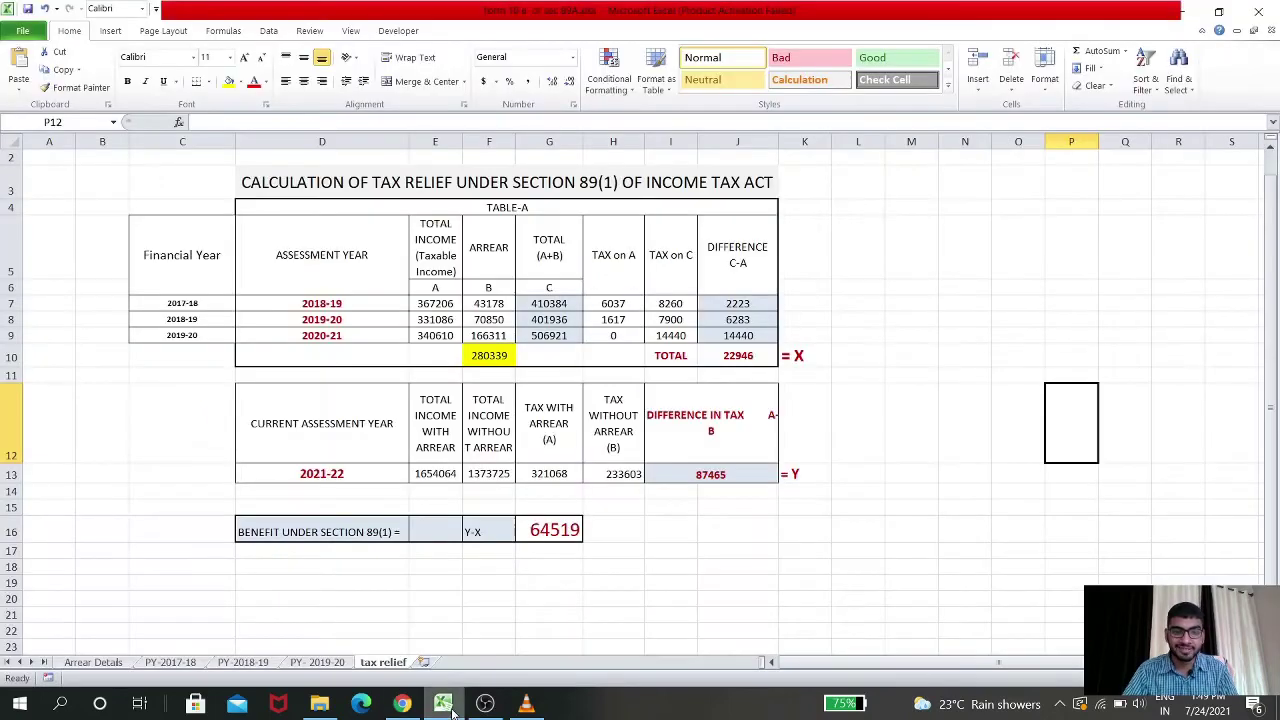
Review the TABLE-A heading and nearby relief figures in Excel, then return to Annexure I
left_click(523, 209)
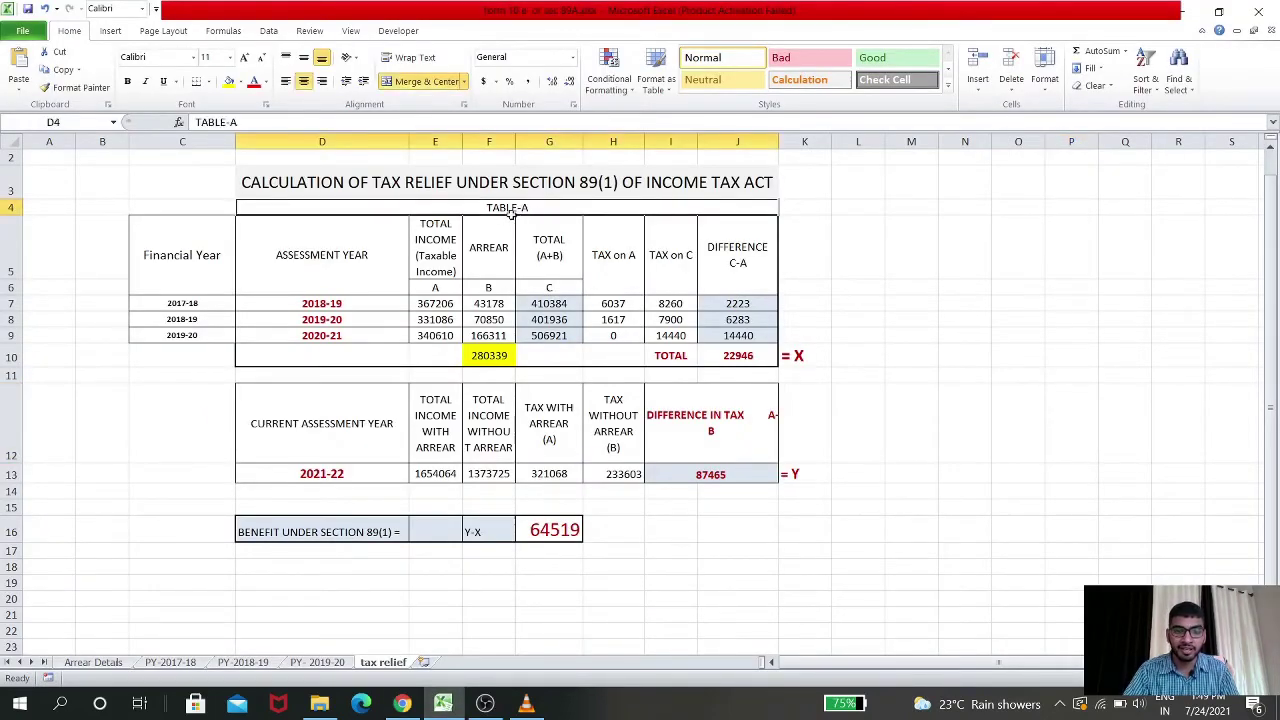
left_click(825, 286)
left_click(846, 301)
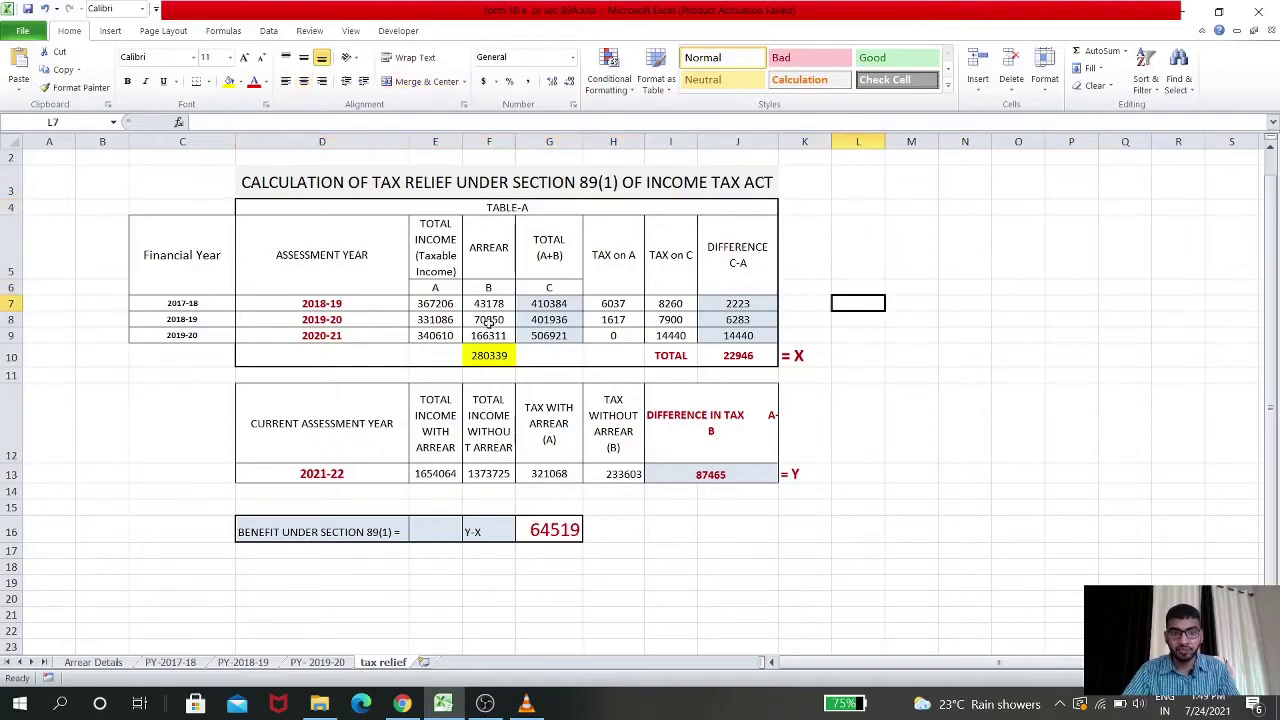
left_click(880, 333)
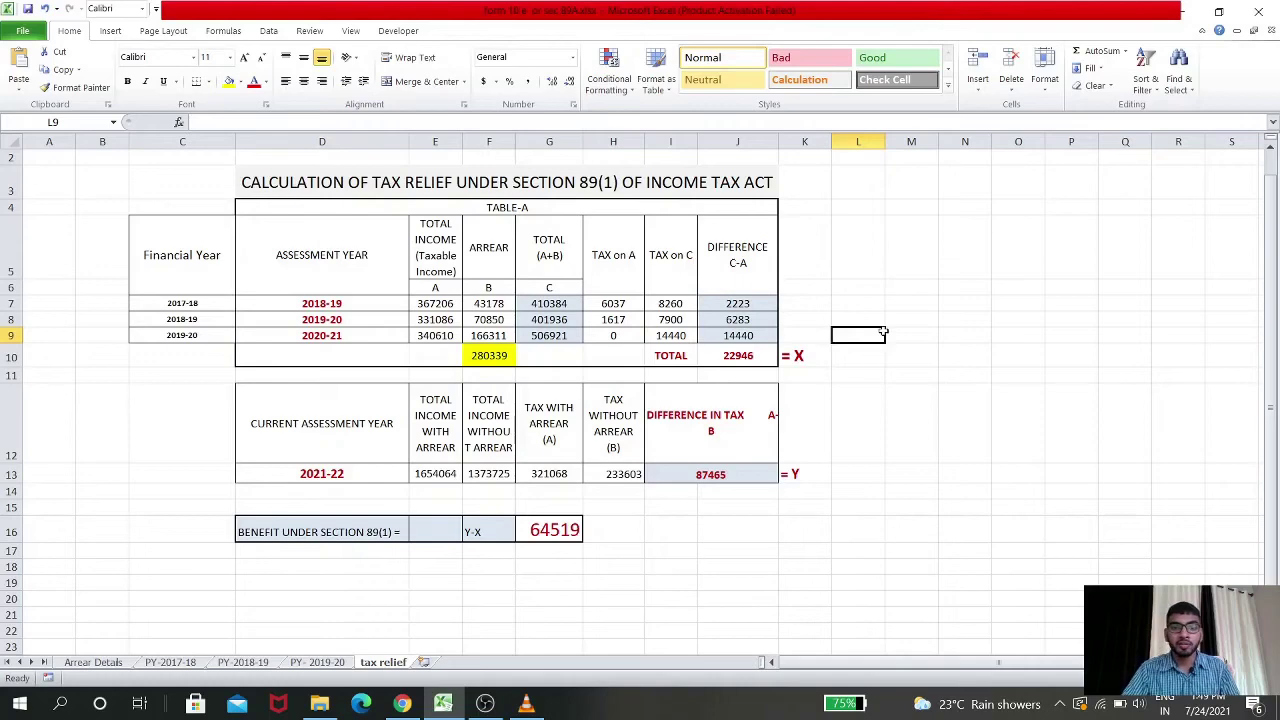
key("alt+Tab")
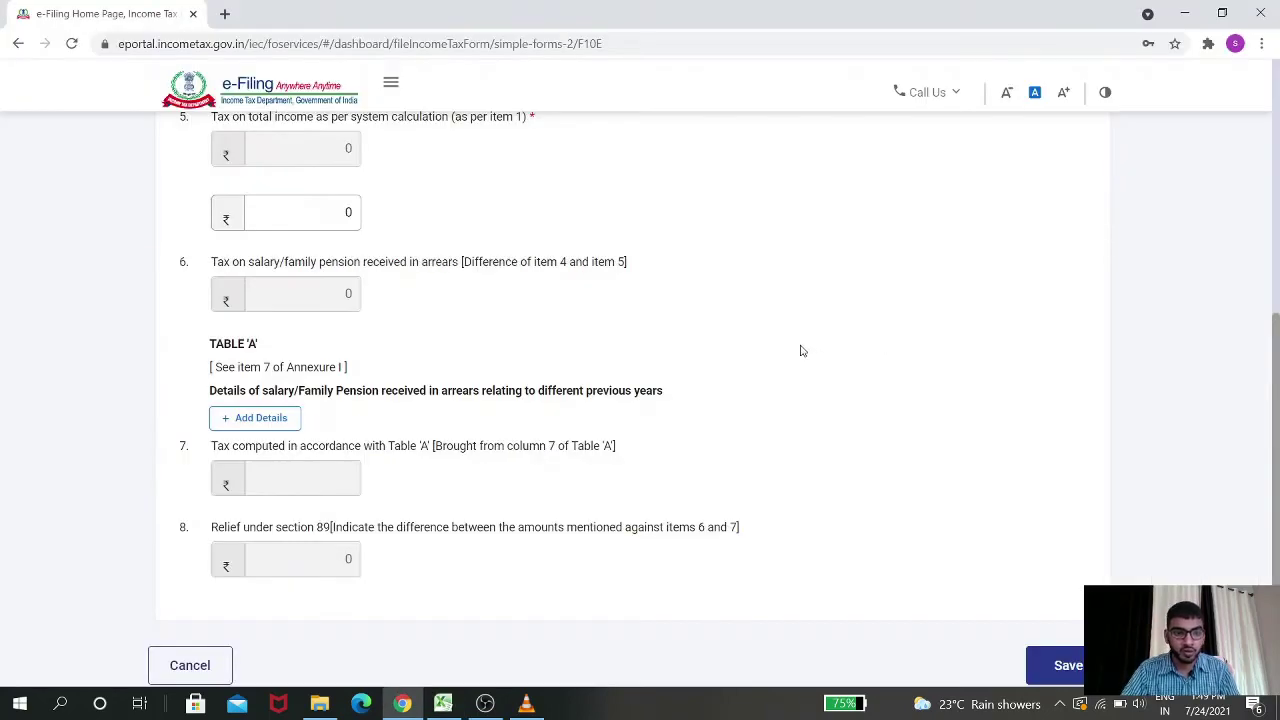
Scroll Annexure I back up to item 1, then switch to the Excel relief sheet
scroll(640, 360, "down", 2)
scroll(638, 366, "up", 6)
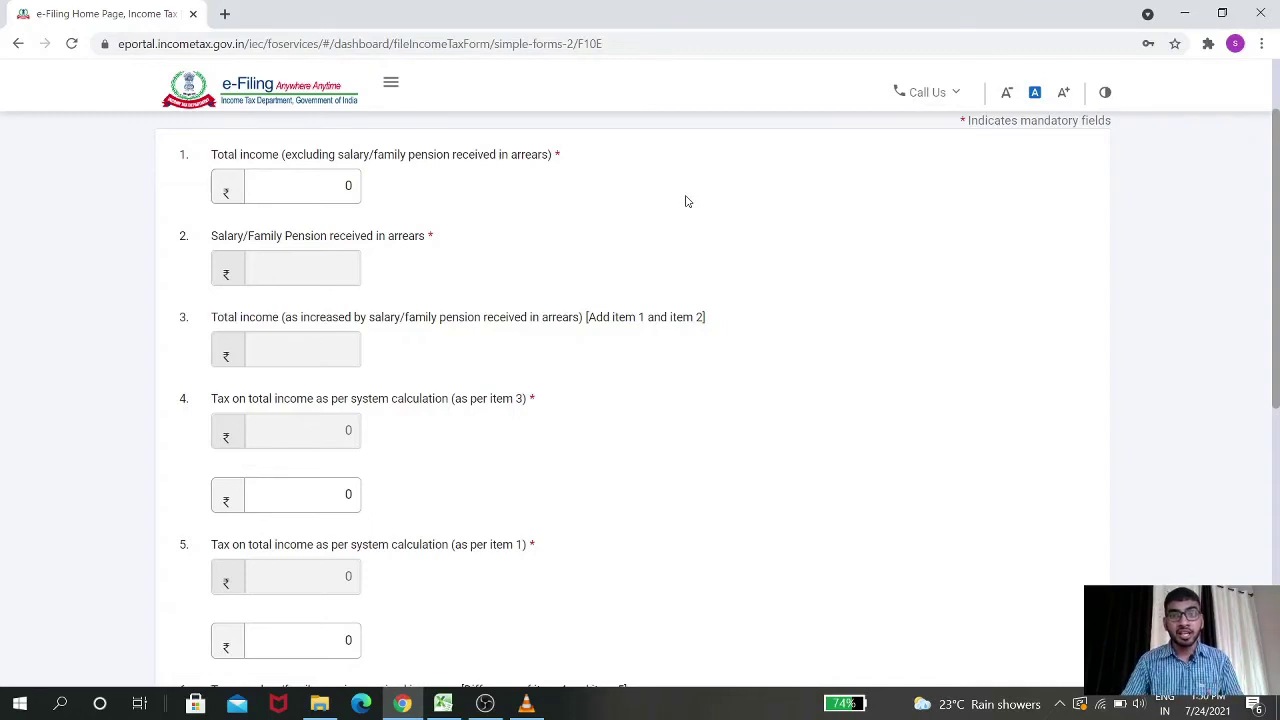
key("alt+Tab")
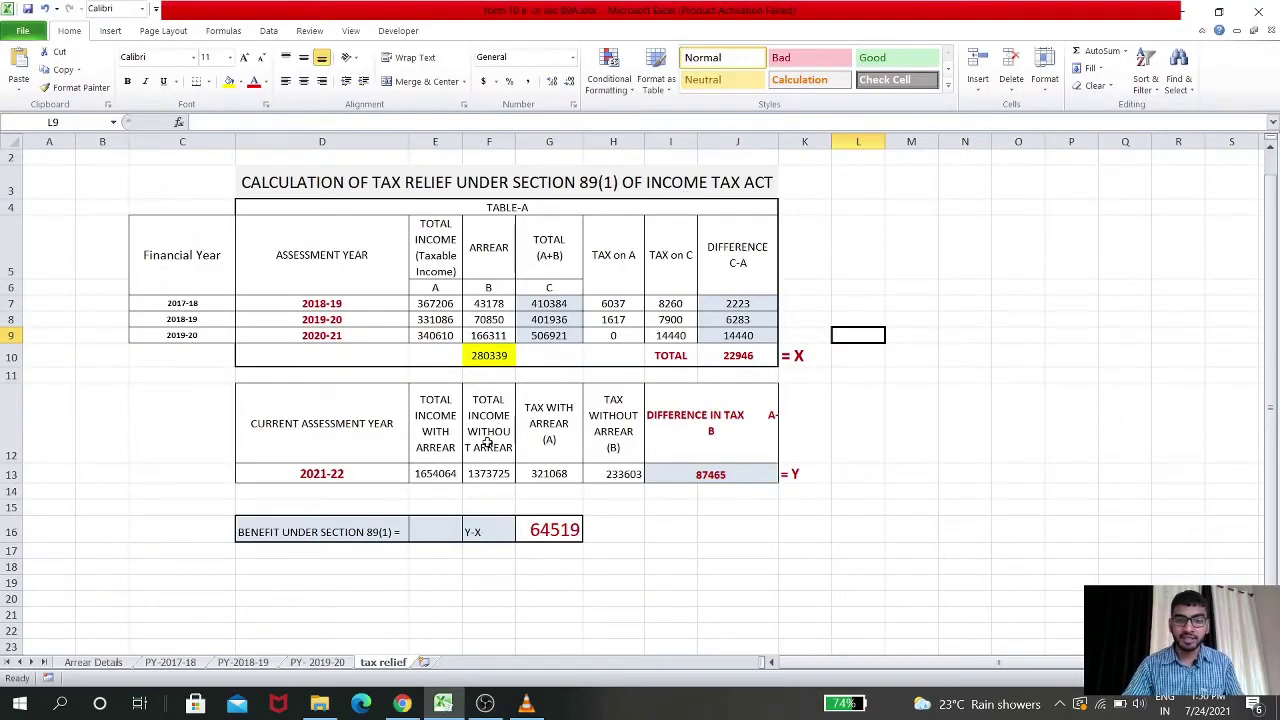
Check cell F13's 2021-22 income without arrears (1373725), then return to the e-Filing form
left_click(485, 478)
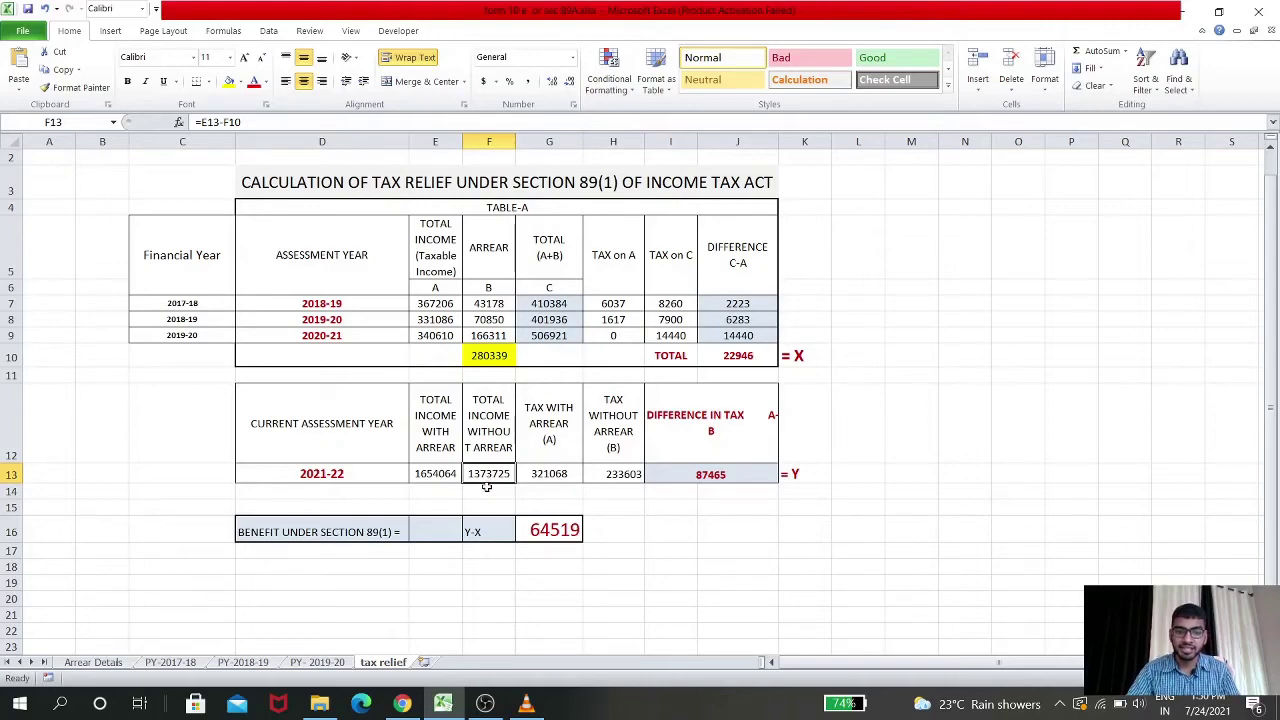
key("alt+Tab")
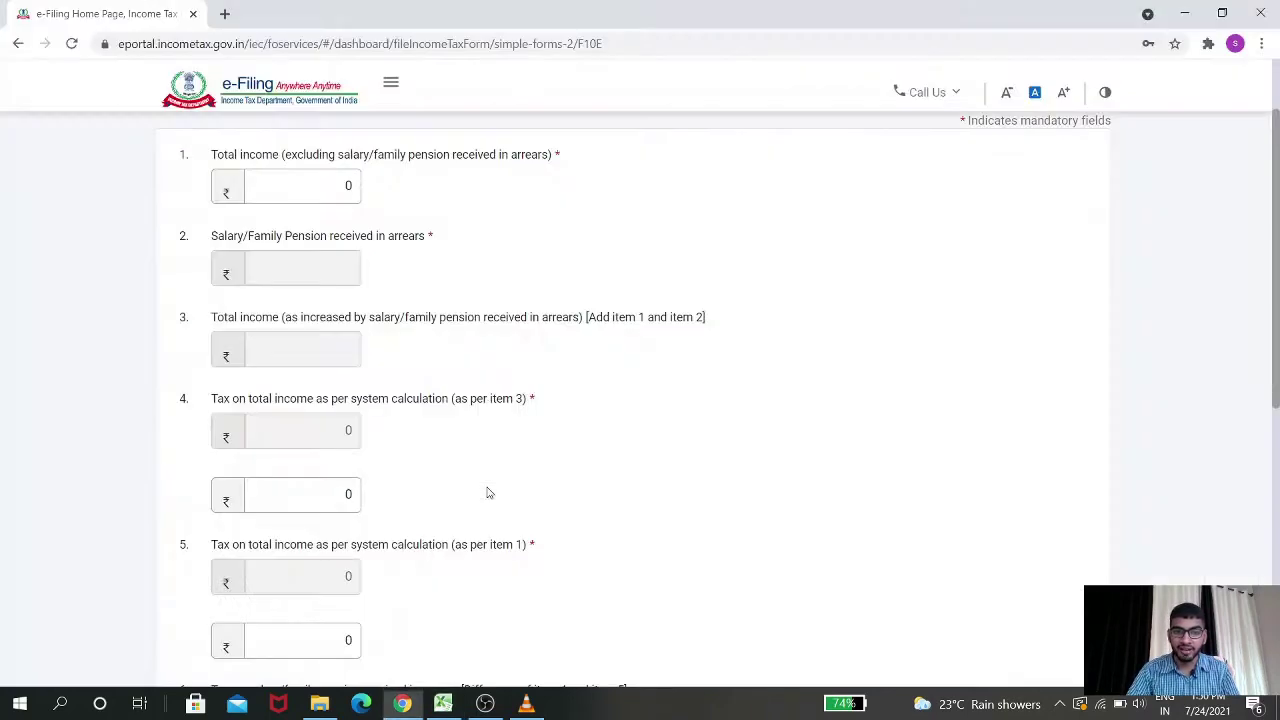
Enter 1373725 as item 1 total income excluding arrears
left_click(304, 187)
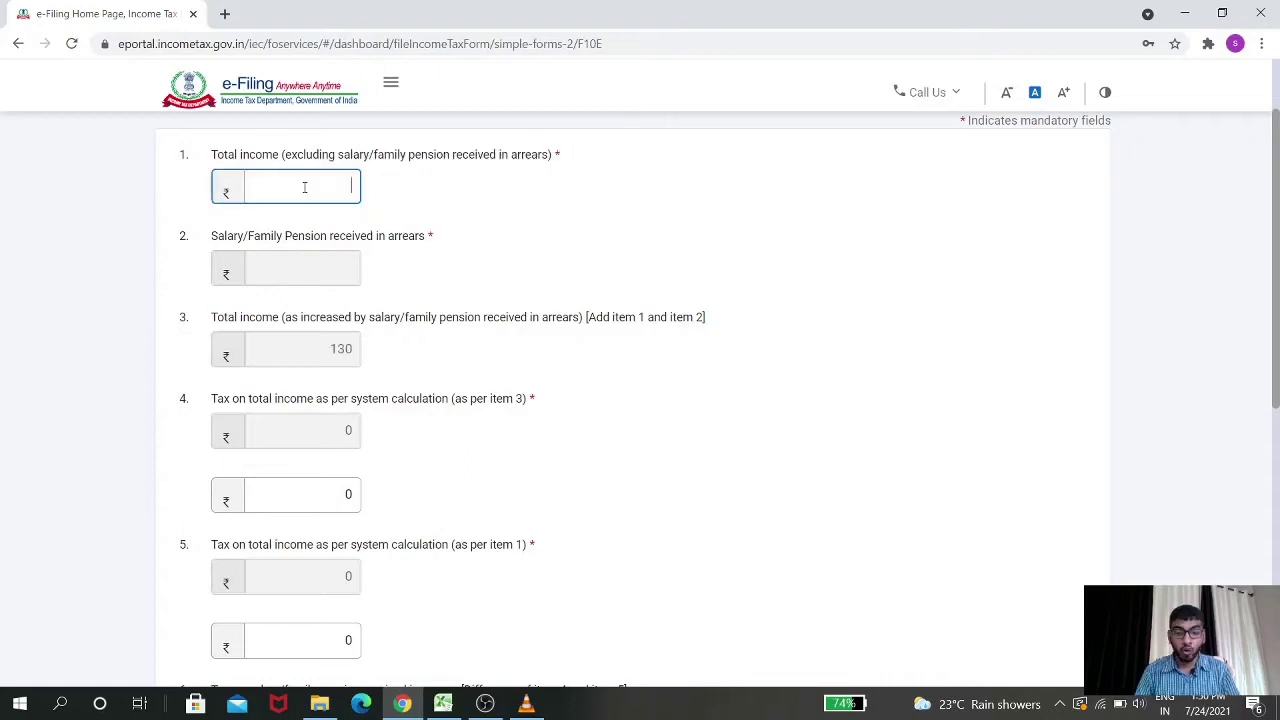
type("137")
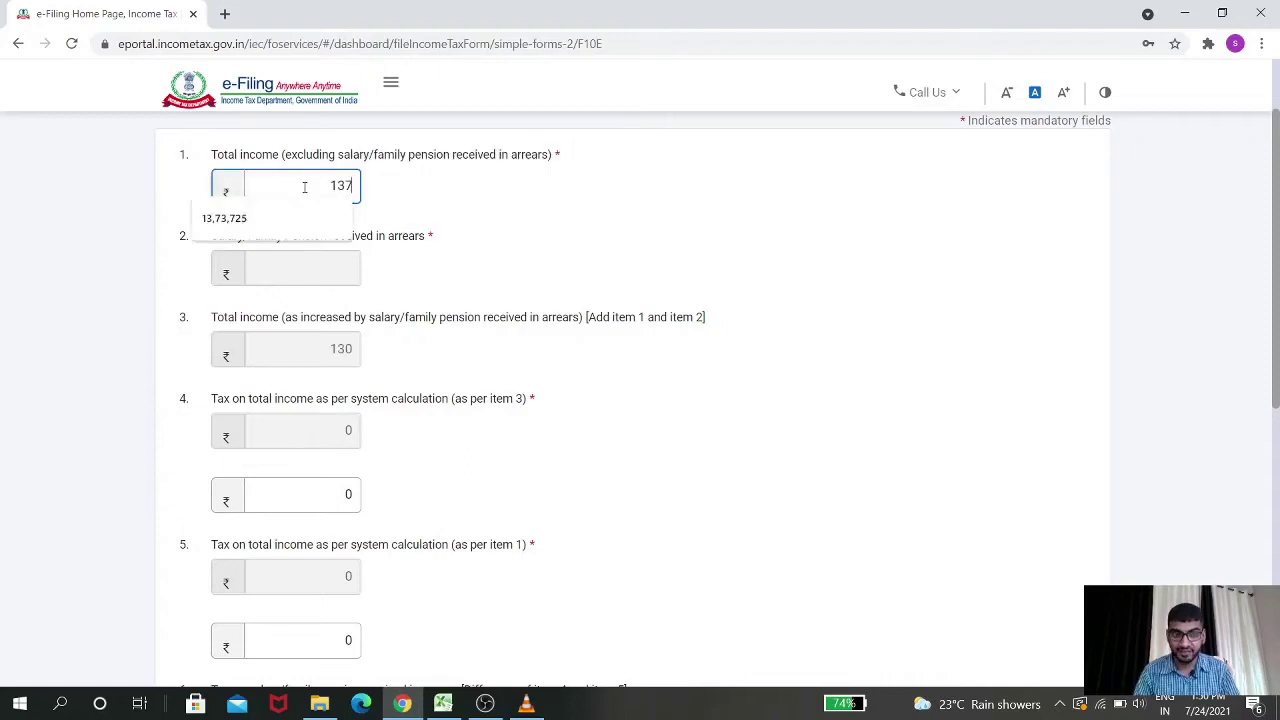
type("3725")
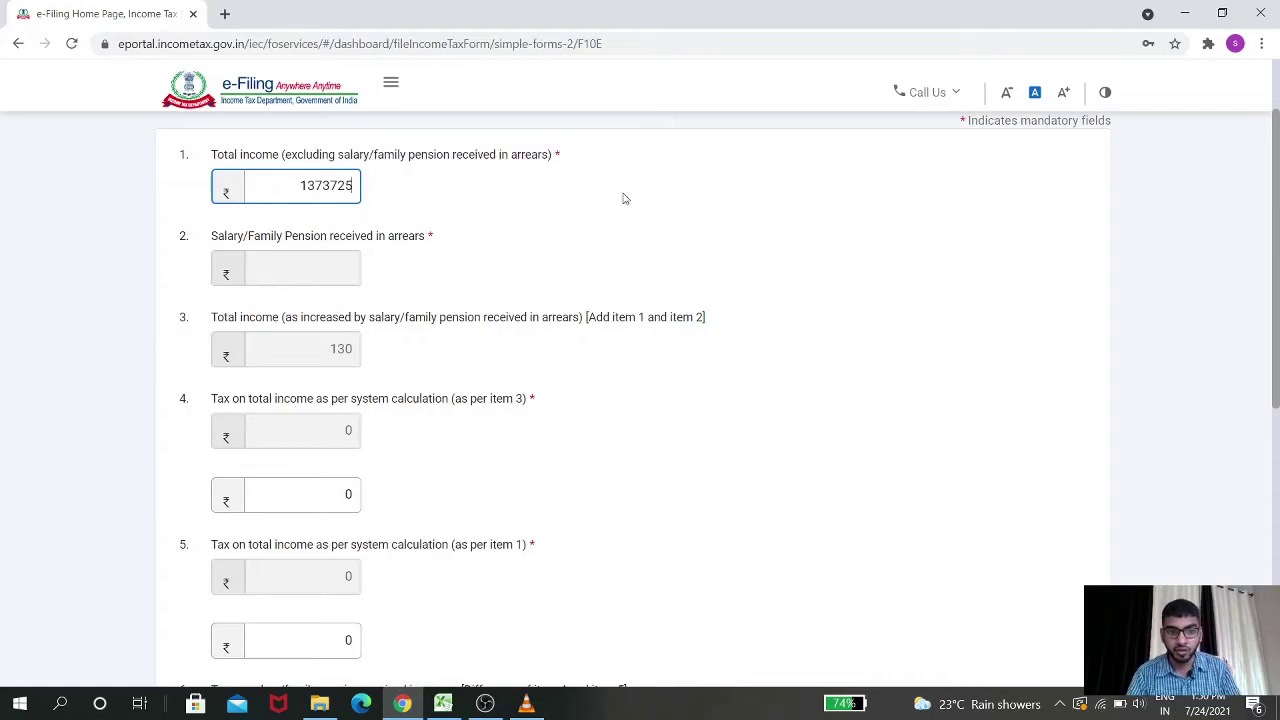
left_click(685, 215)
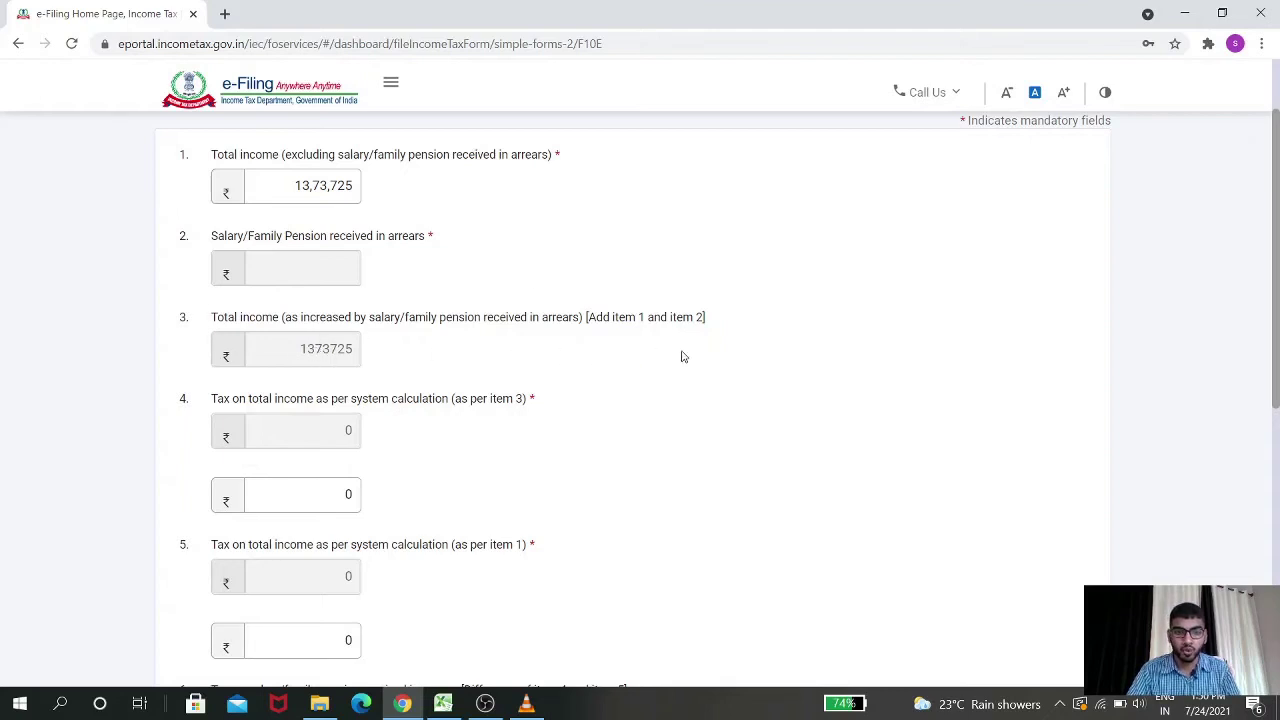
scroll(863, 366, "down", 1)
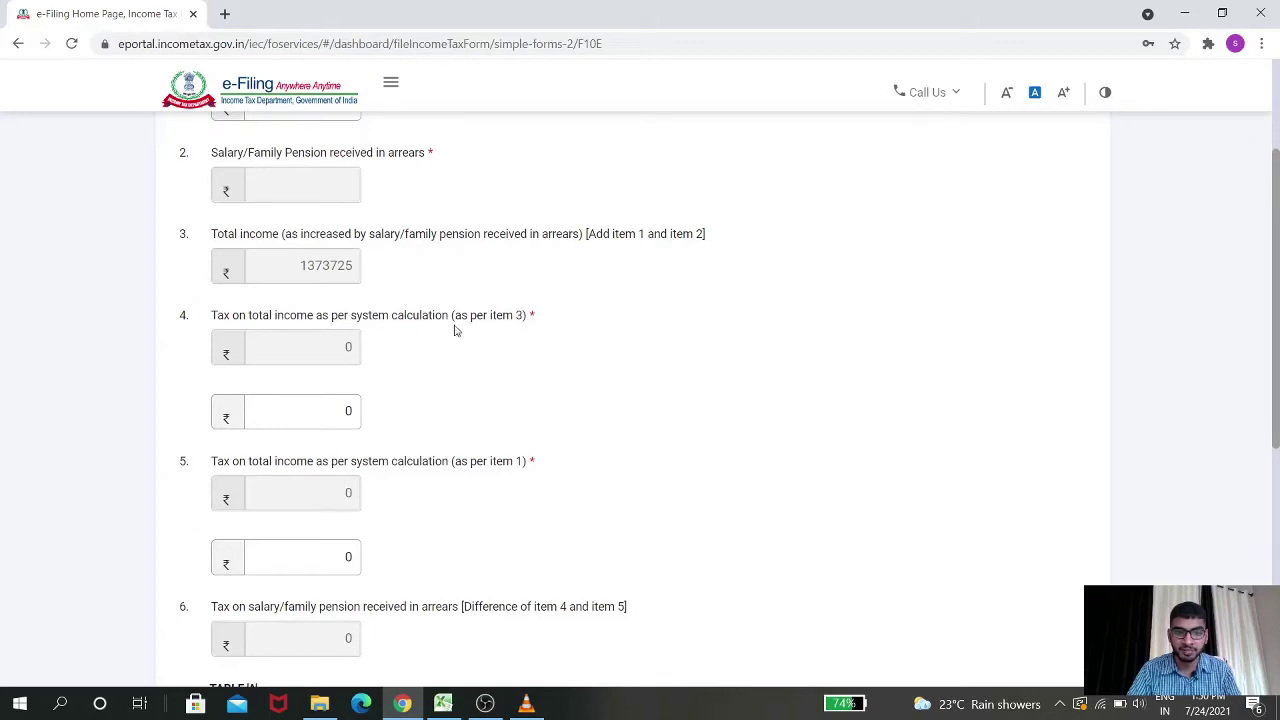
scroll(540, 290, "down", 1)
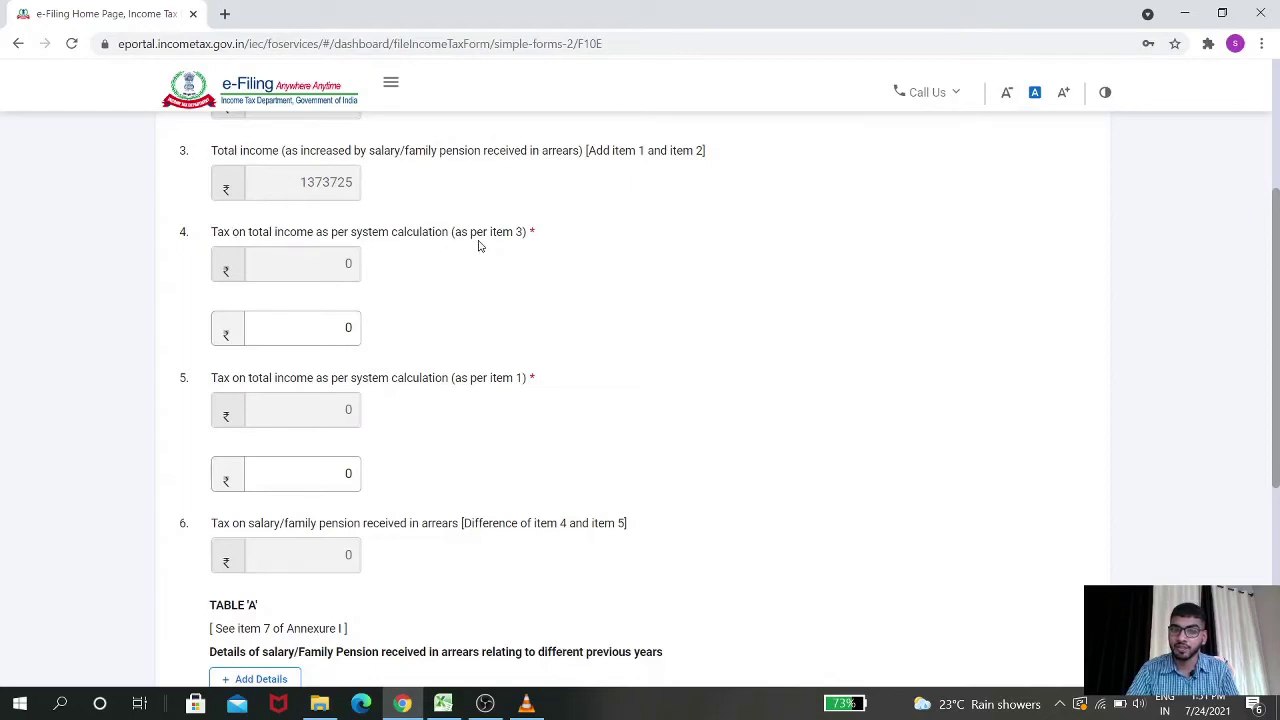
scroll(568, 244, "up", 1)
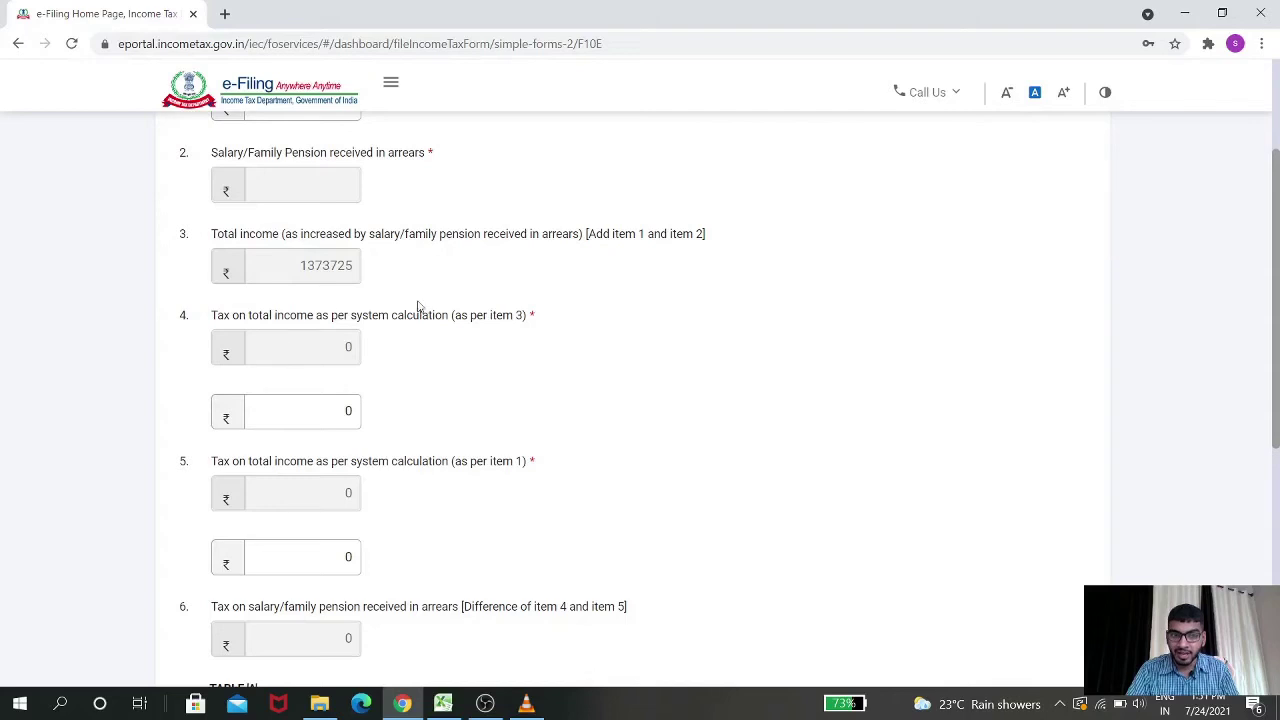
scroll(560, 306, "up", 2)
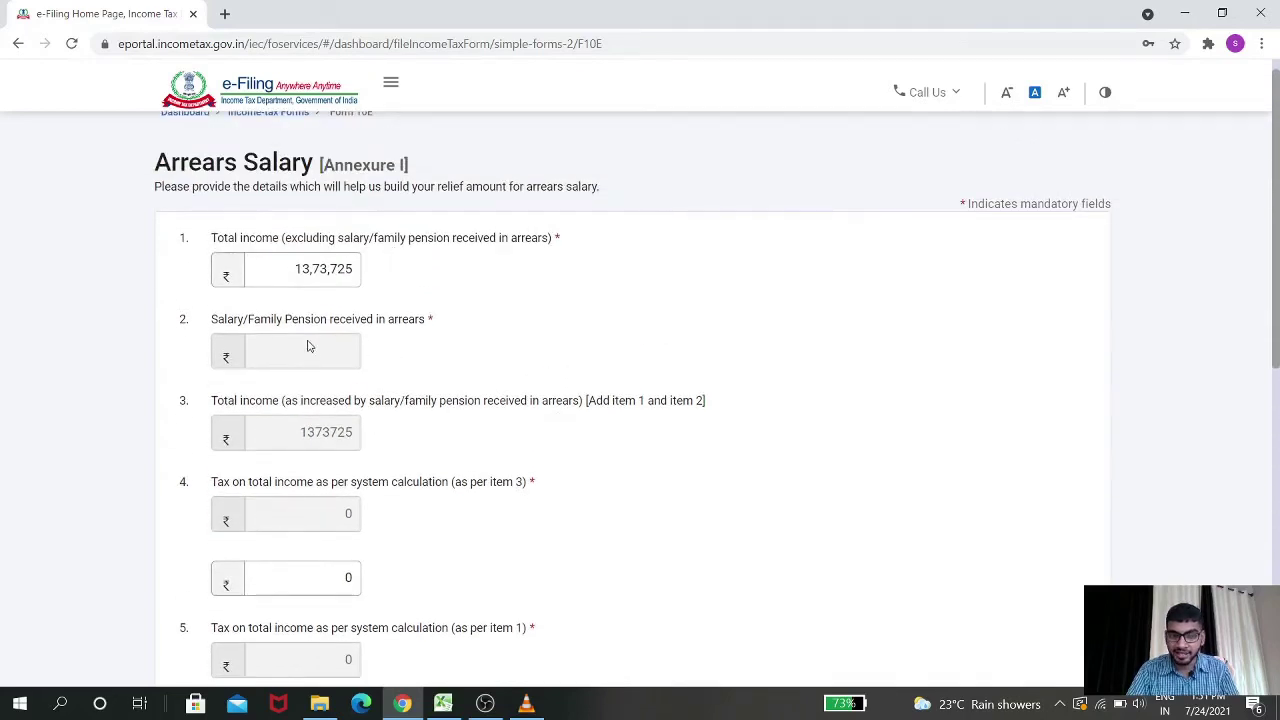
scroll(336, 348, "down", 1)
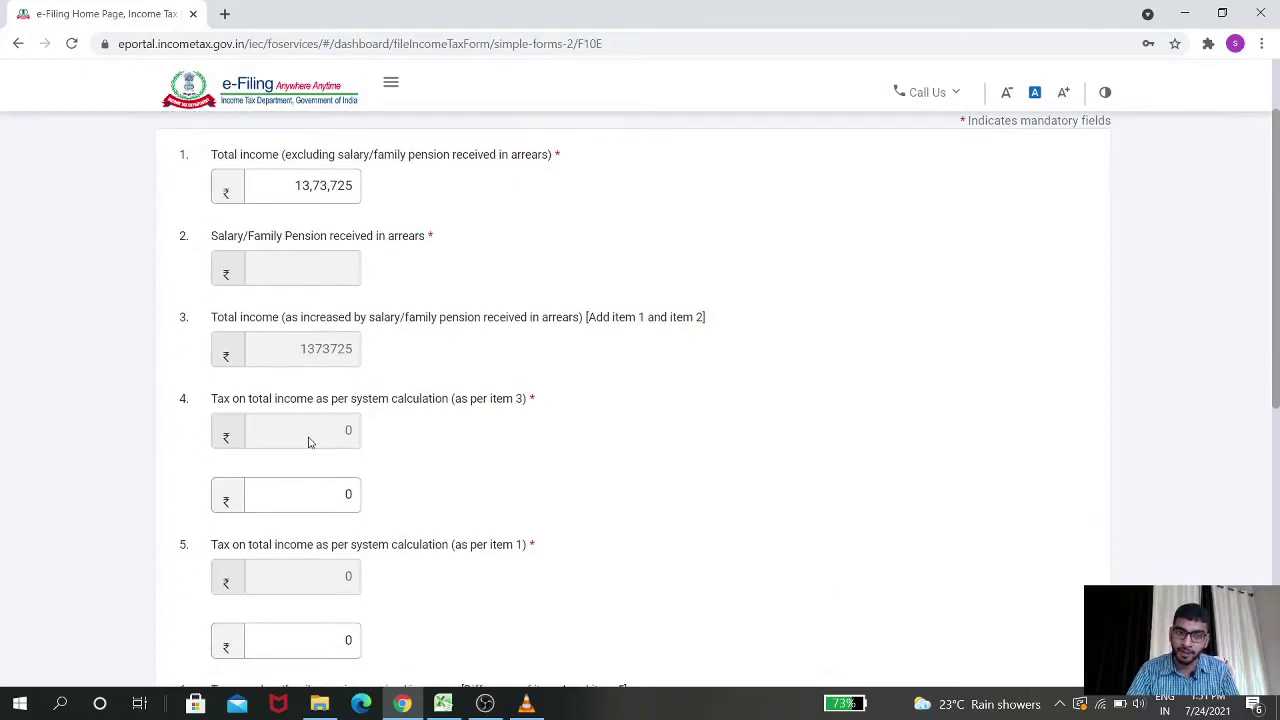
Enter the item 5 tax amount as 2,33,603, checking the figure in Excel
left_click(320, 495)
key("BackSpace")
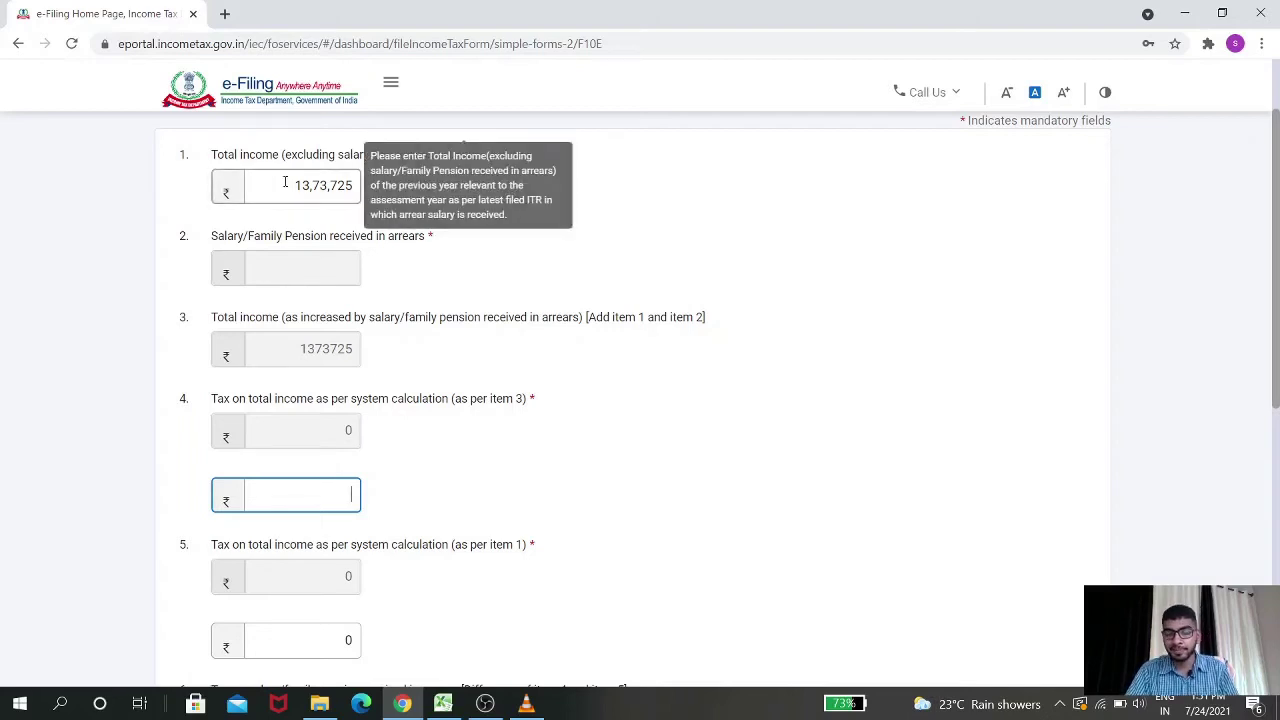
key("alt+Tab")
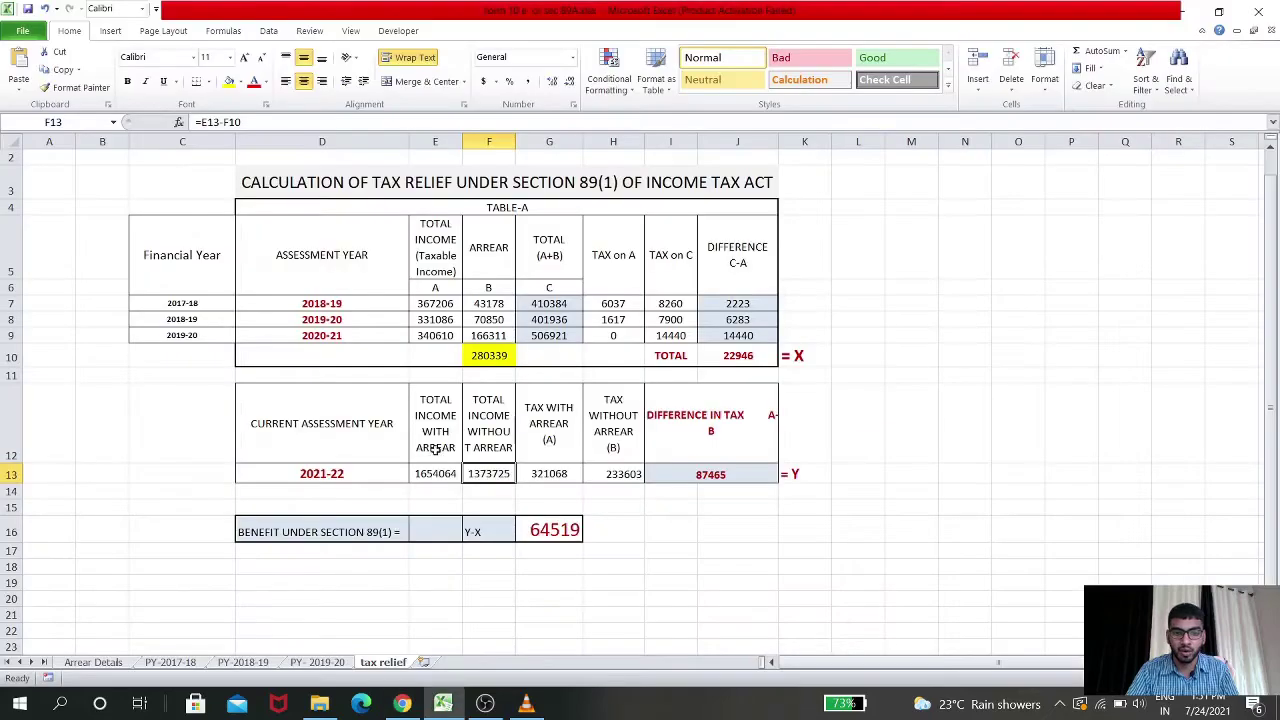
key("alt+Tab")
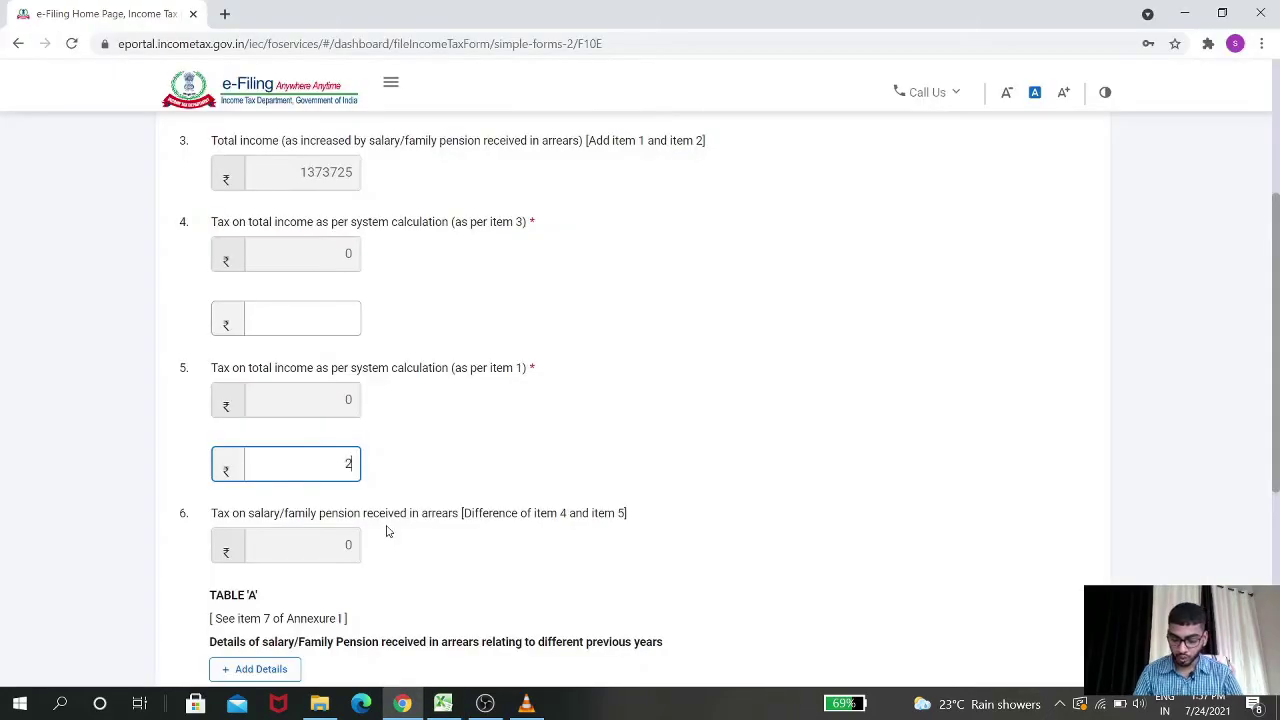
type("33603")
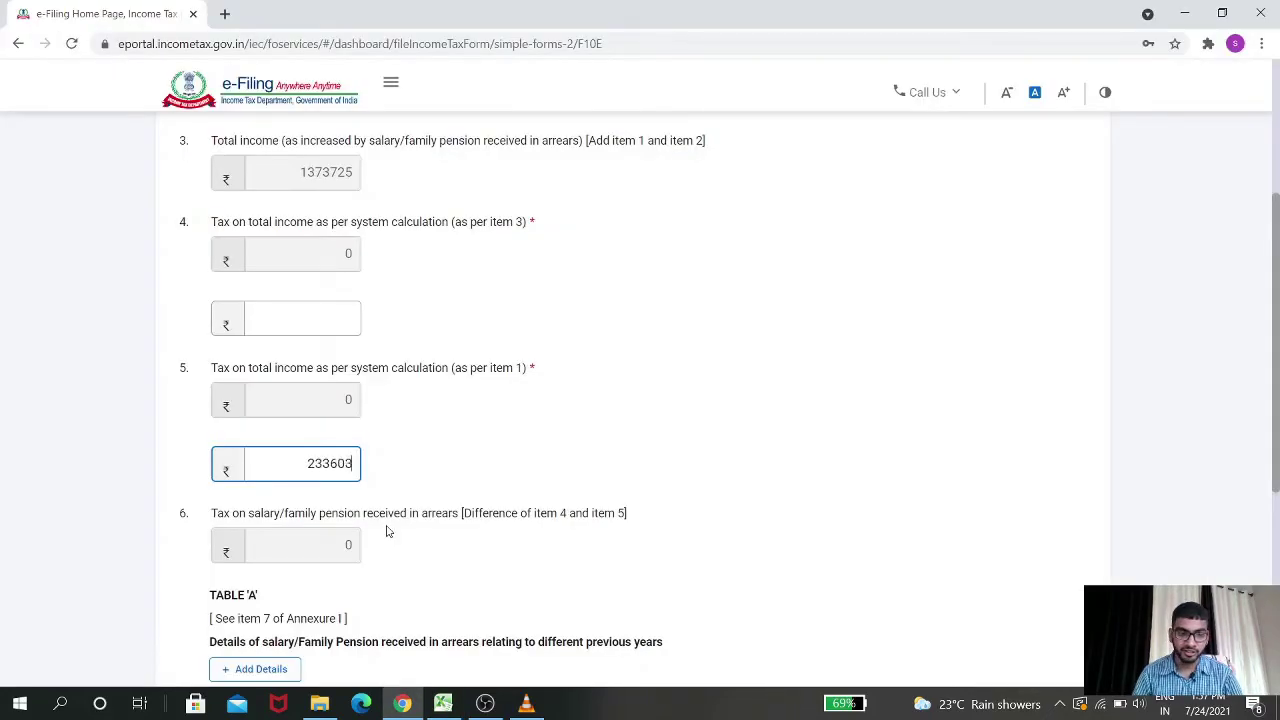
left_click(652, 353)
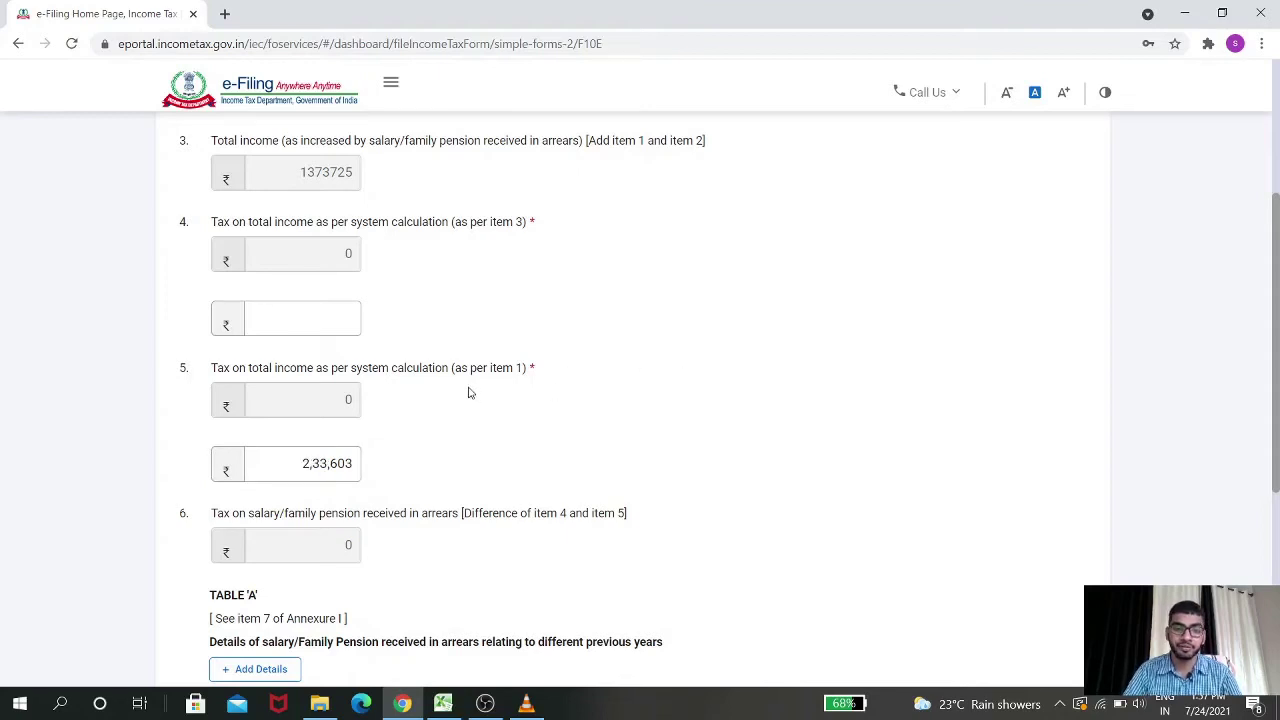
Enter 321068 as the item 4 tax amount, rechecking it against Excel
scroll(690, 332, "up", 2)
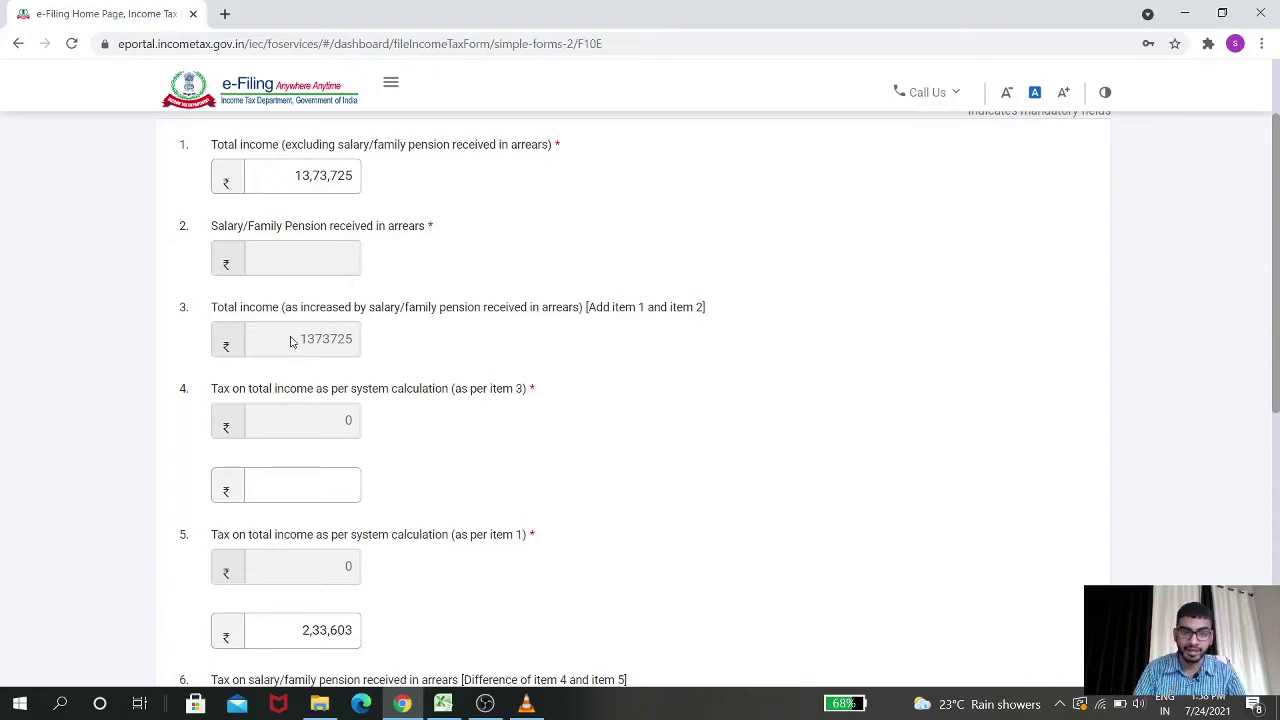
key("alt+Tab")
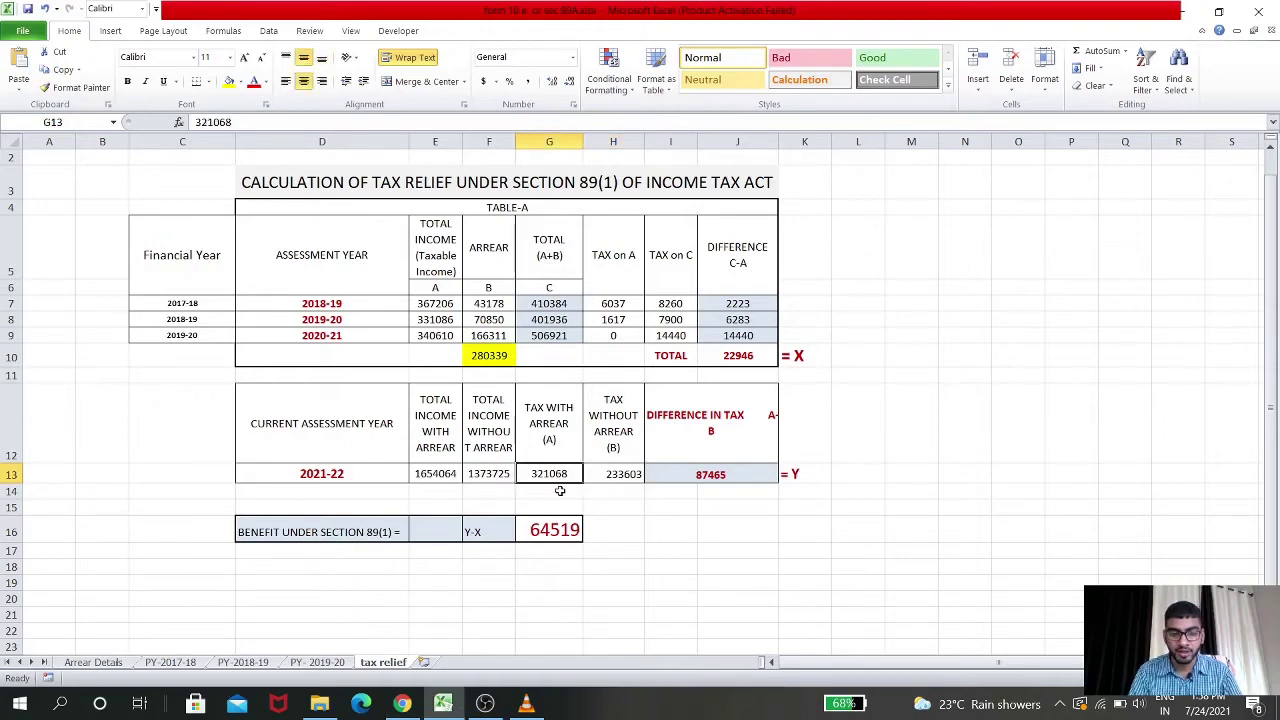
key("alt+Tab")
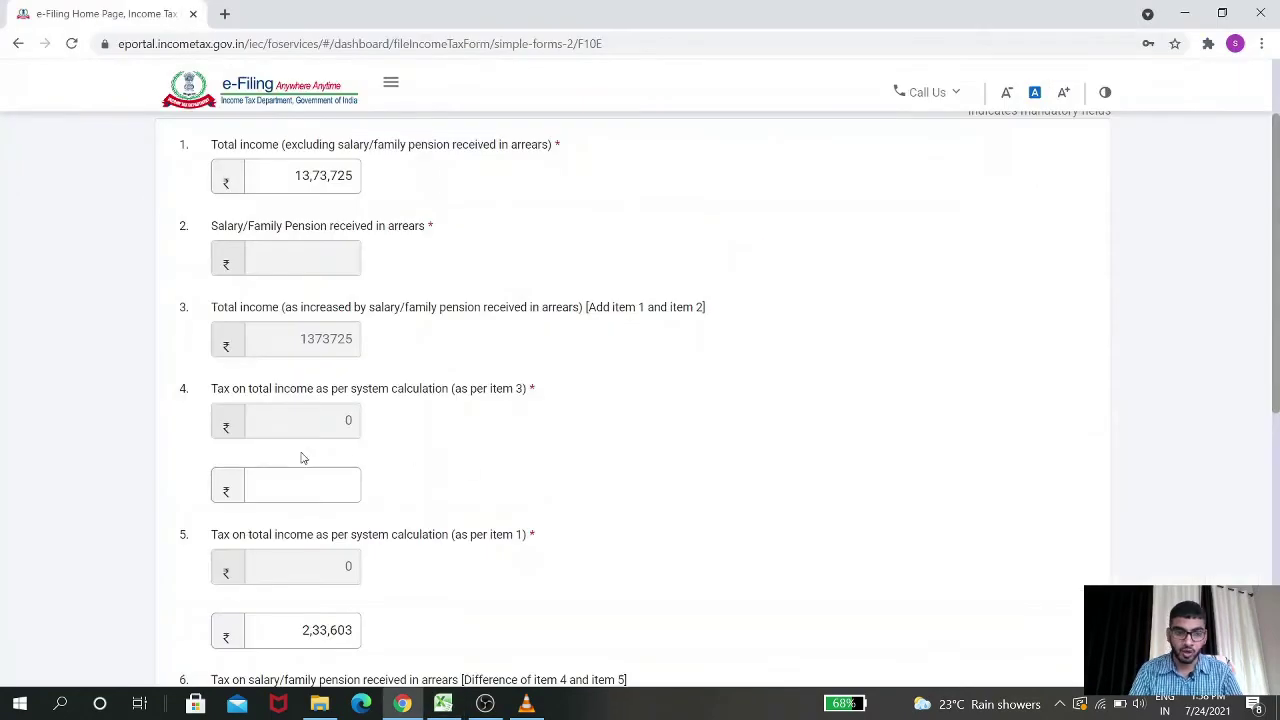
left_click(312, 487)
type("3")
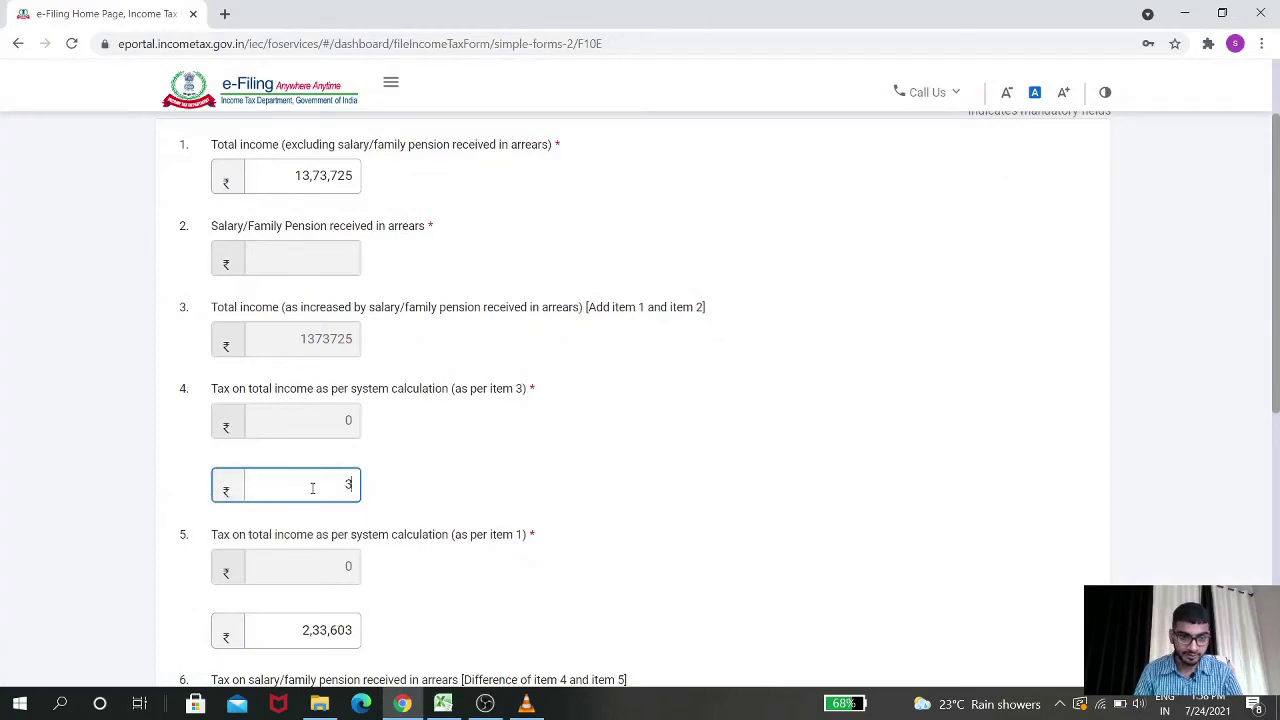
type("21")
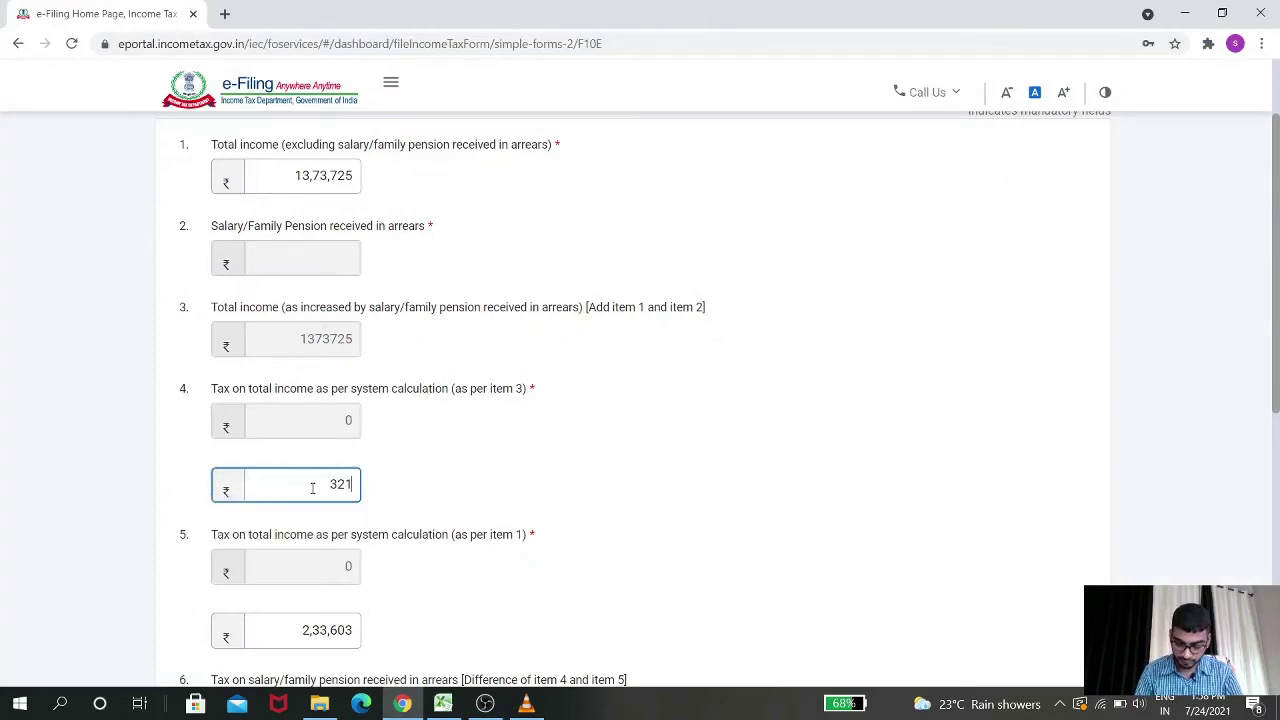
key("alt+Tab")
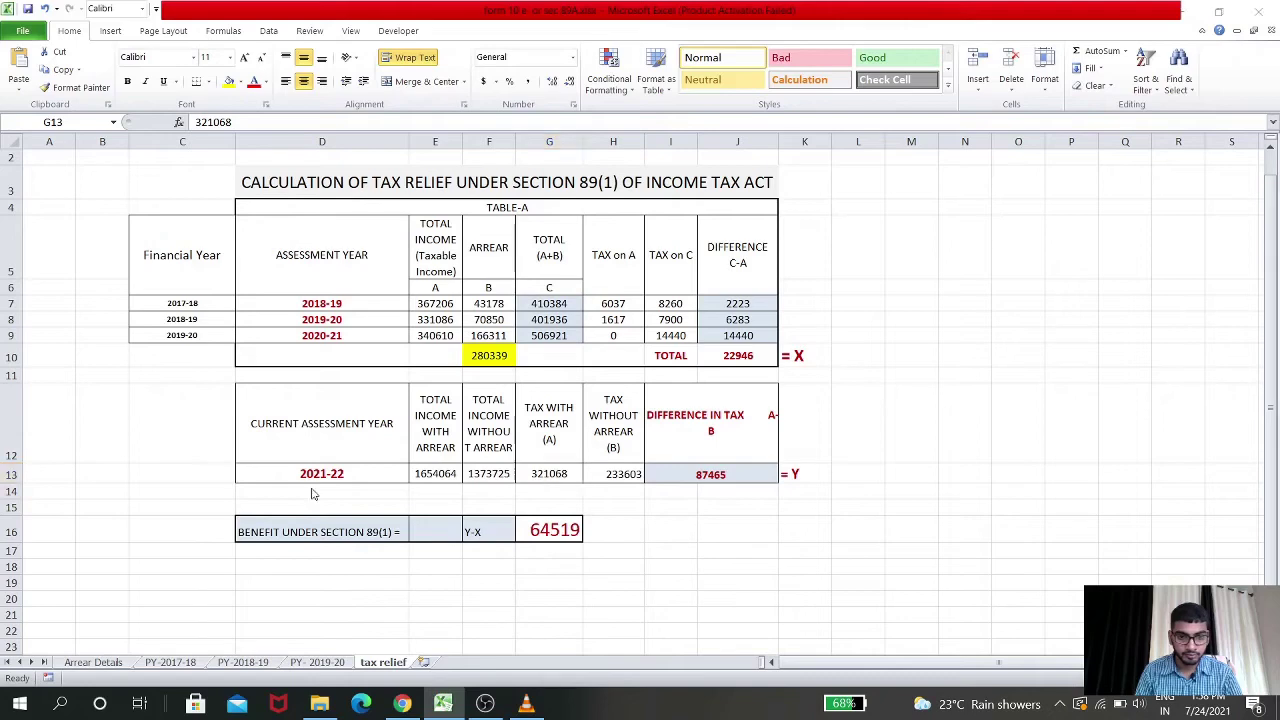
key("alt+Tab")
type("068")
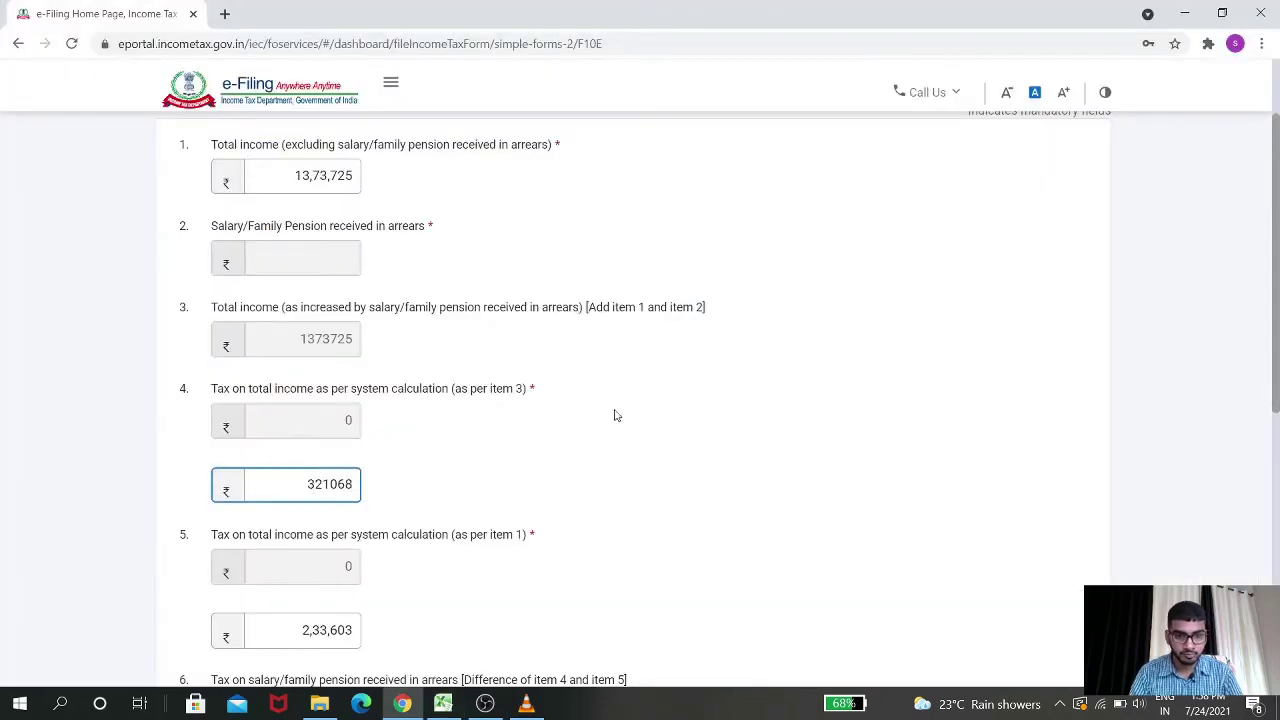
left_click(618, 414)
Start a new Table 'A' arrears entry with previous year 2017-18
scroll(650, 370, "down", 5)
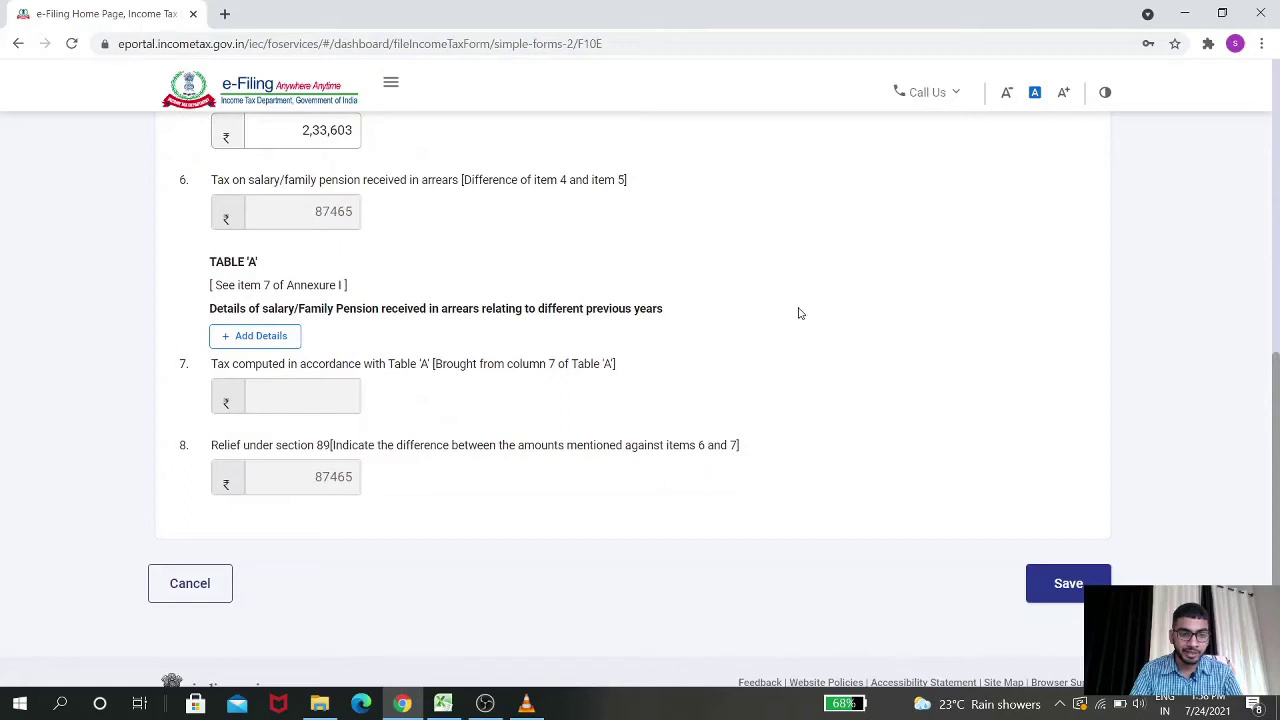
scroll(400, 306, "up", 1)
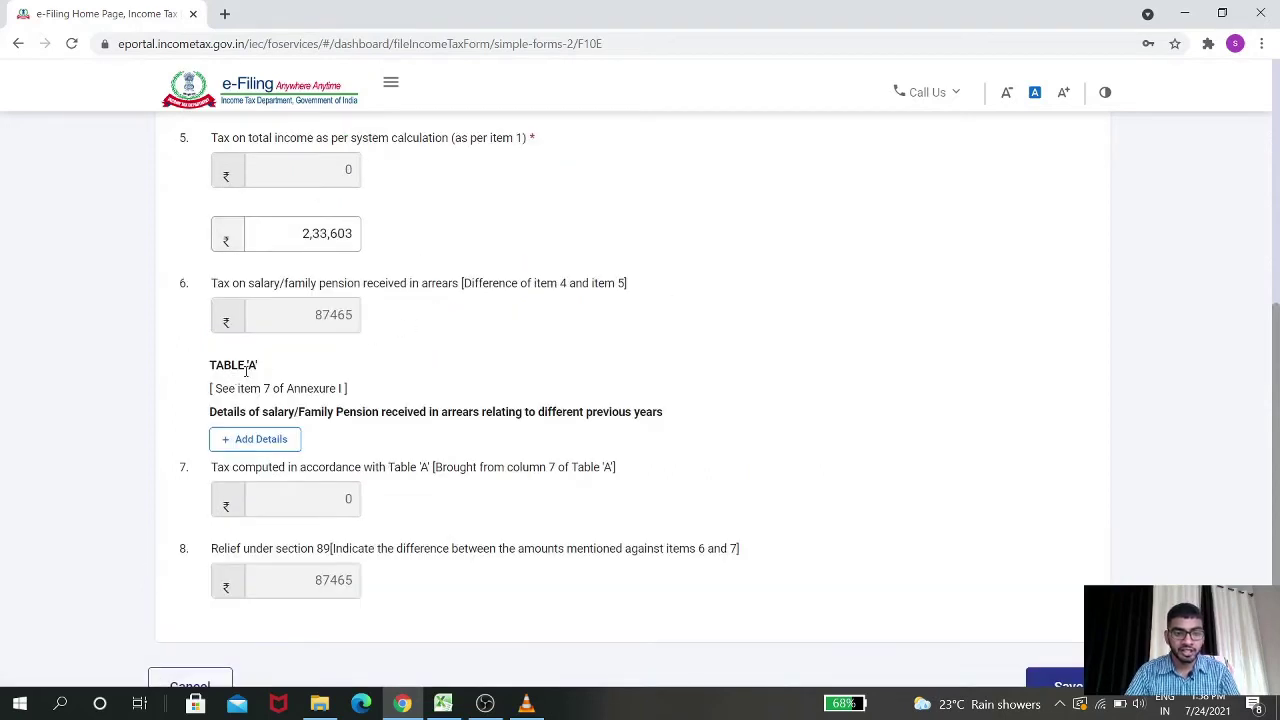
left_click(268, 439)
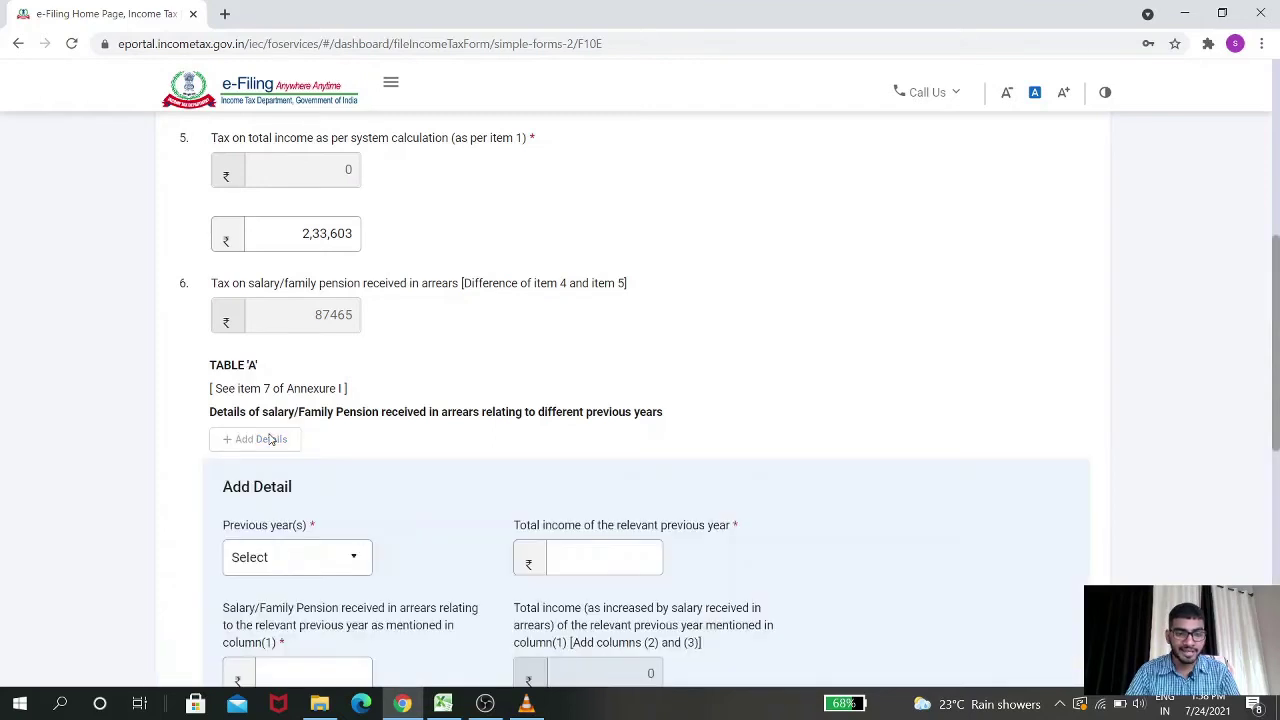
scroll(440, 395, "down", 2)
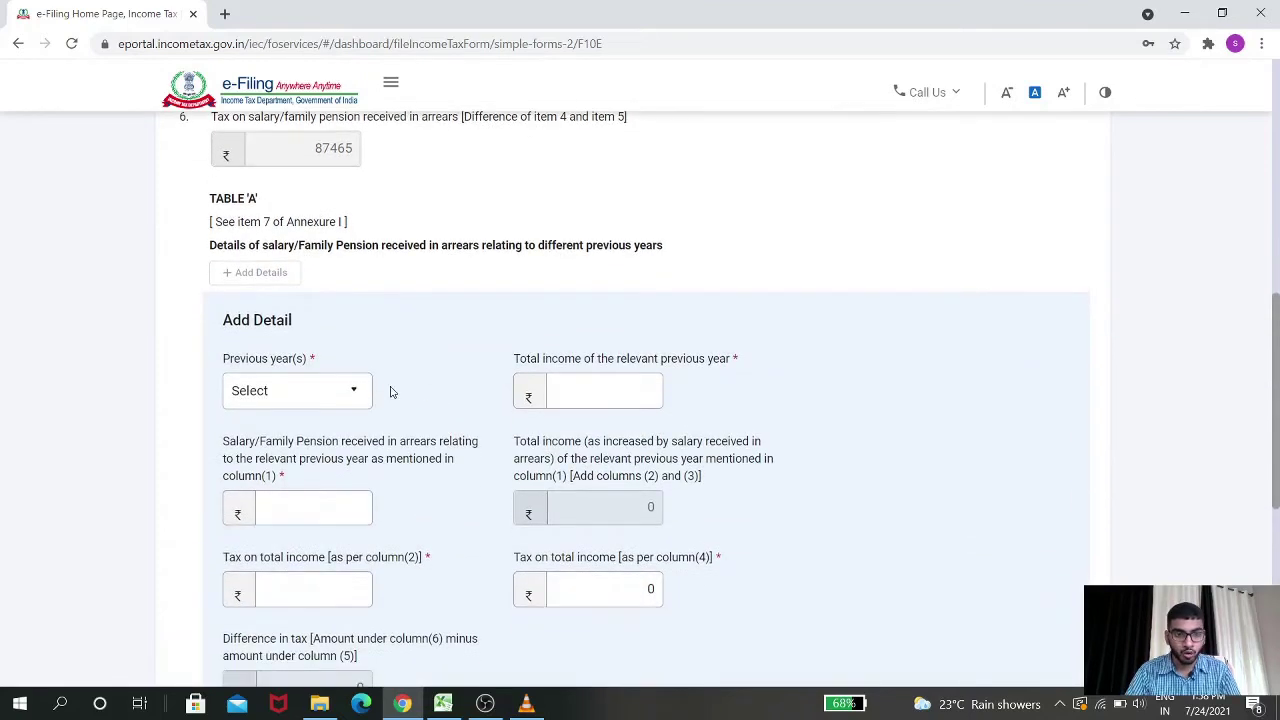
left_click(337, 396)
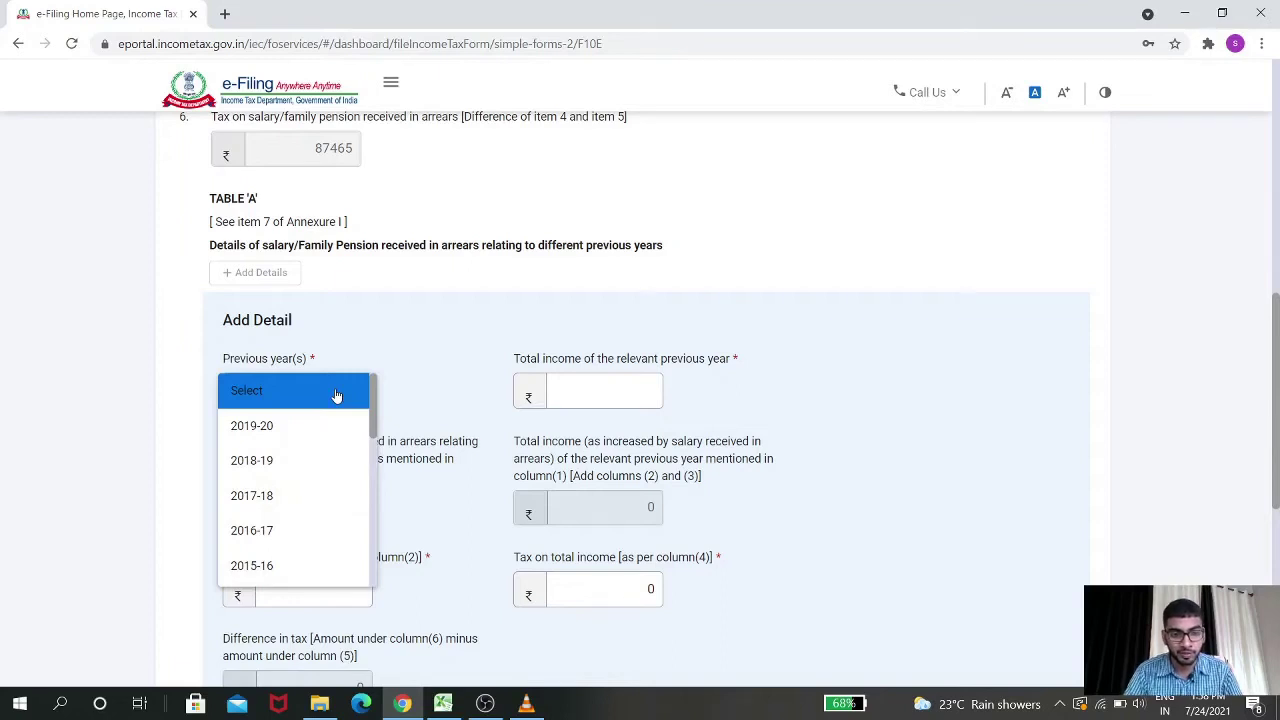
left_click(322, 497)
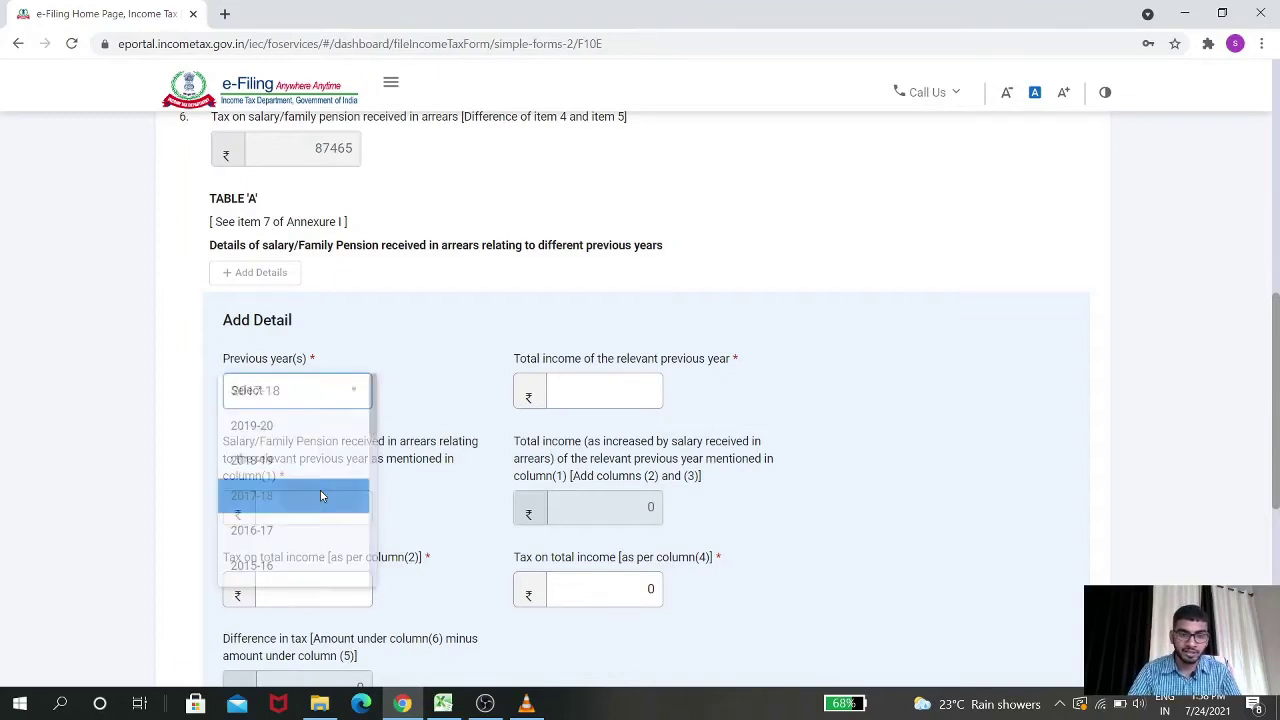
Enter the 2017-18 total income 367206, taken from the Excel sheet
key("alt+Tab")
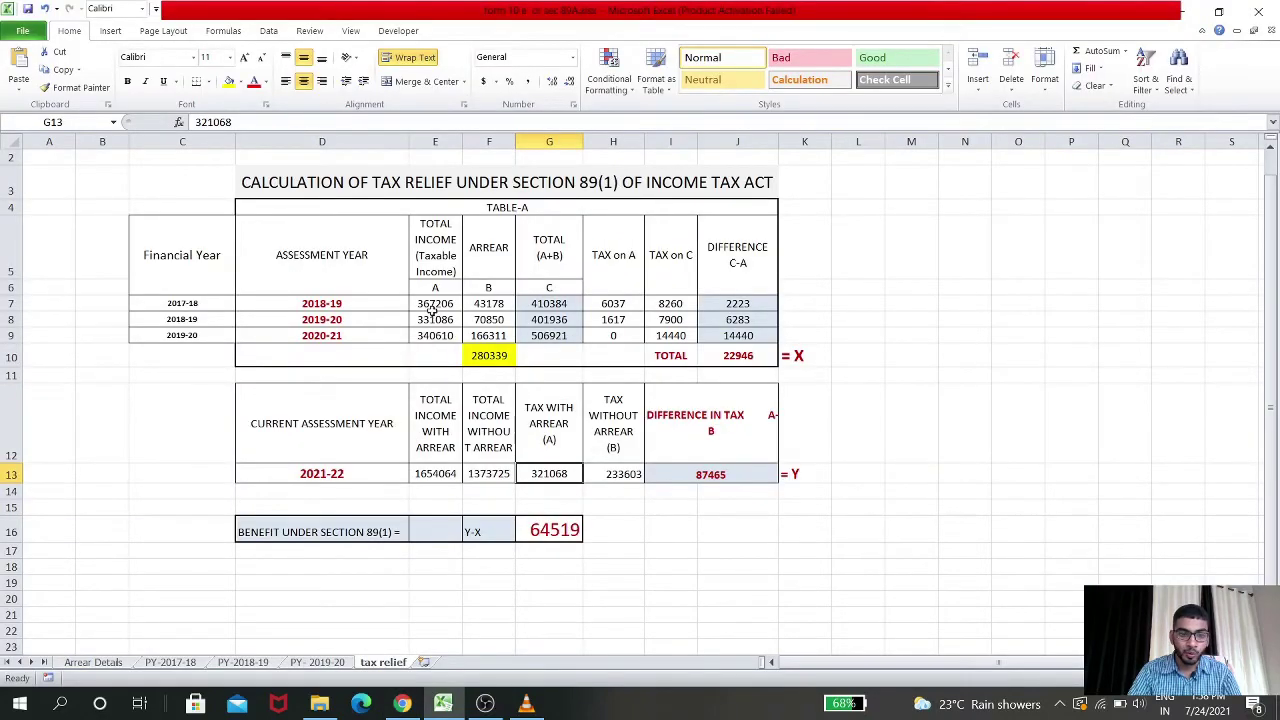
left_click(433, 305)
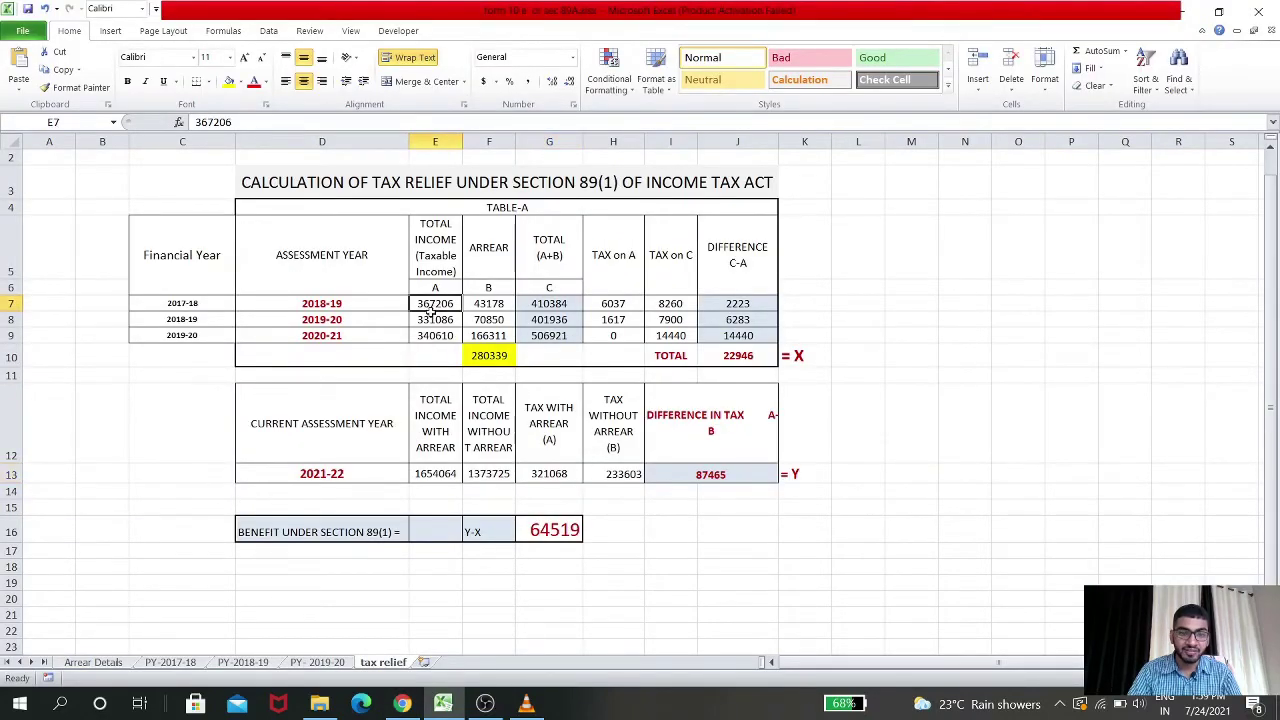
key("ctrl+c")
key("alt+Tab")
left_click(573, 389)
left_click(573, 389)
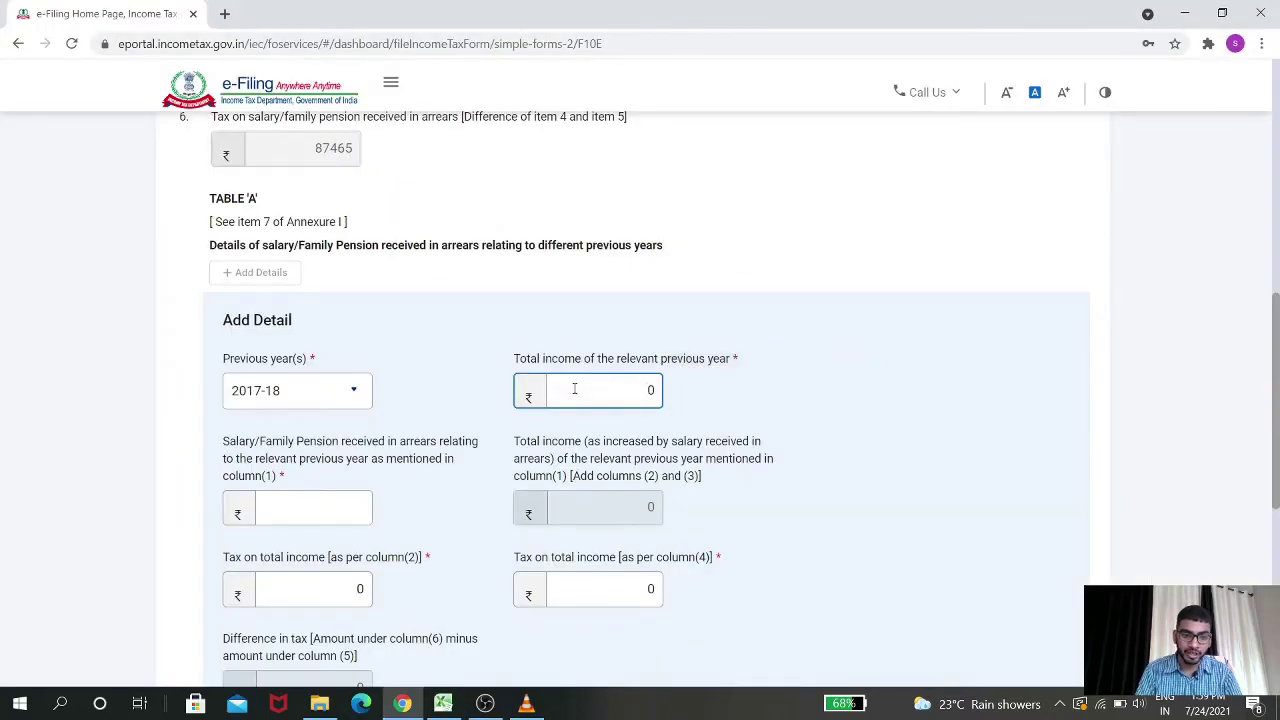
key("BackSpace")
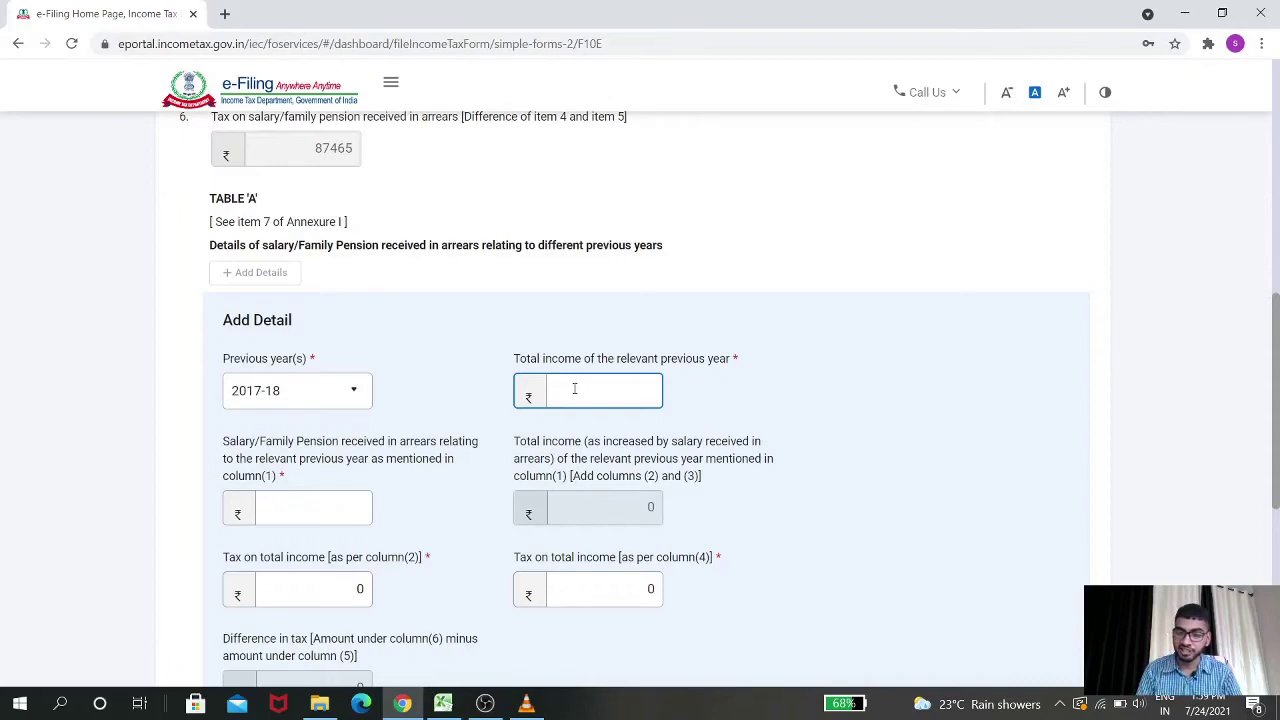
key("alt+Tab")
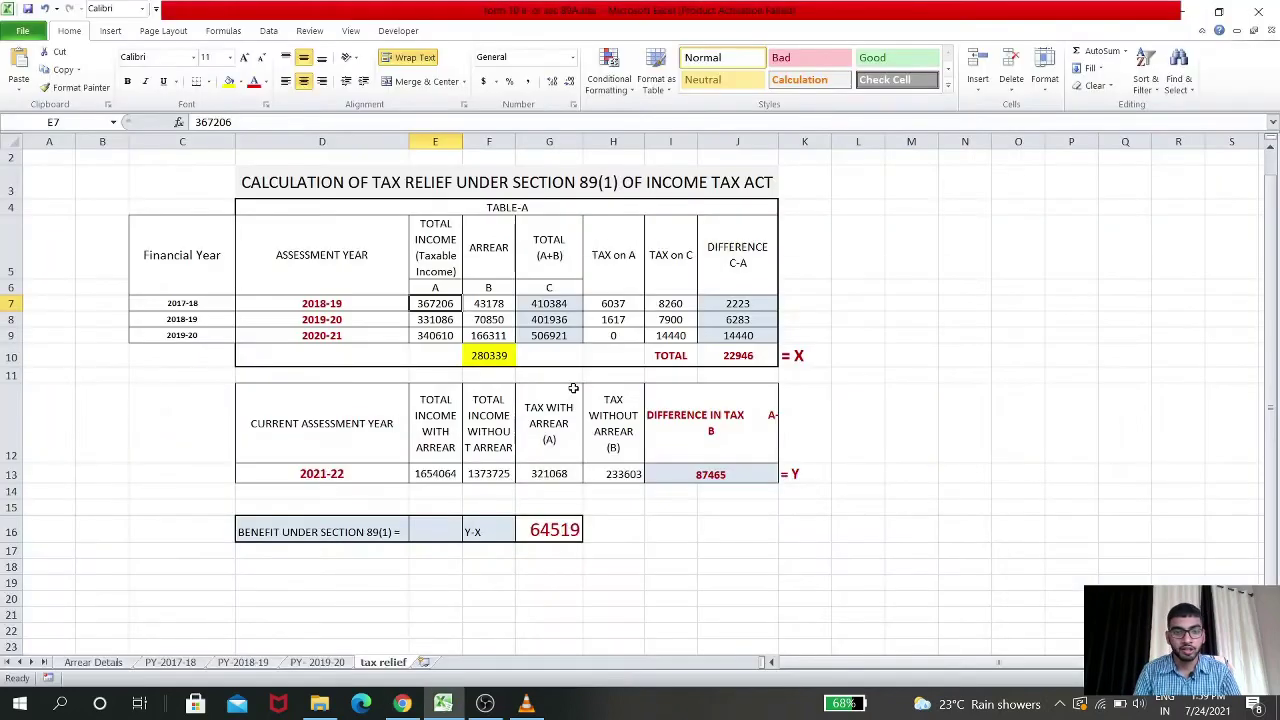
key("alt+Tab")
type("367206")
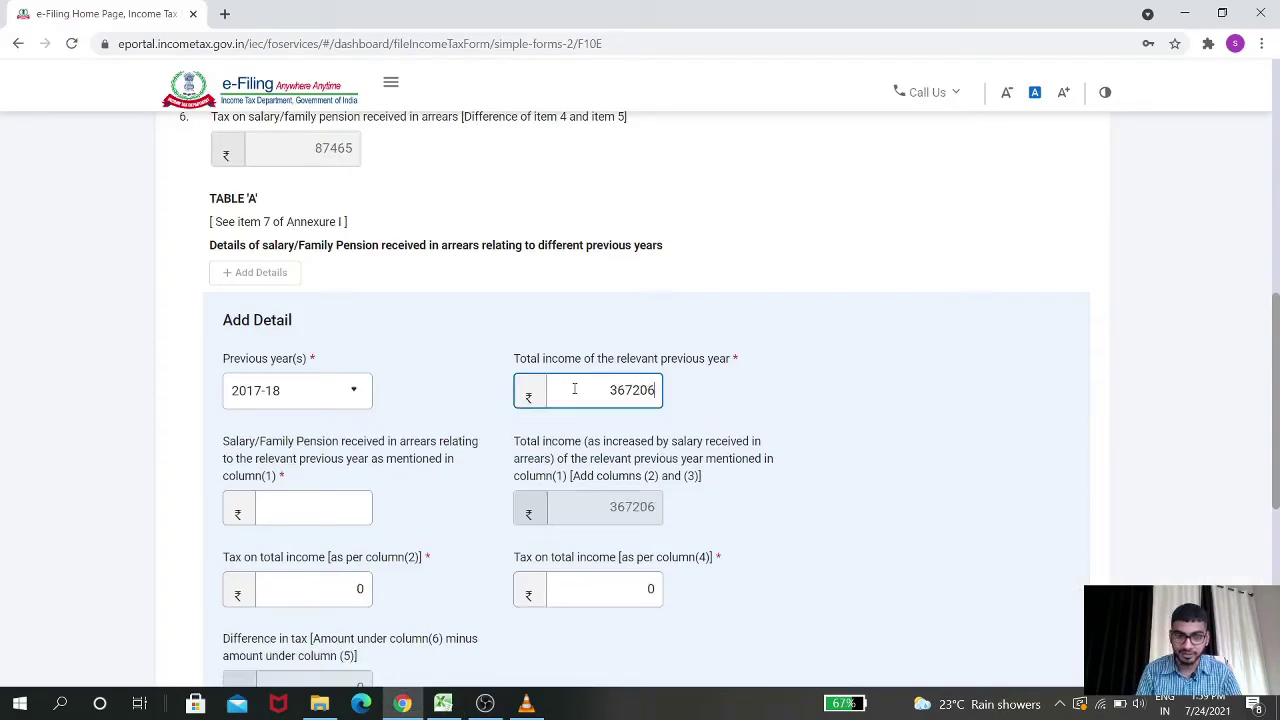
key("Tab")
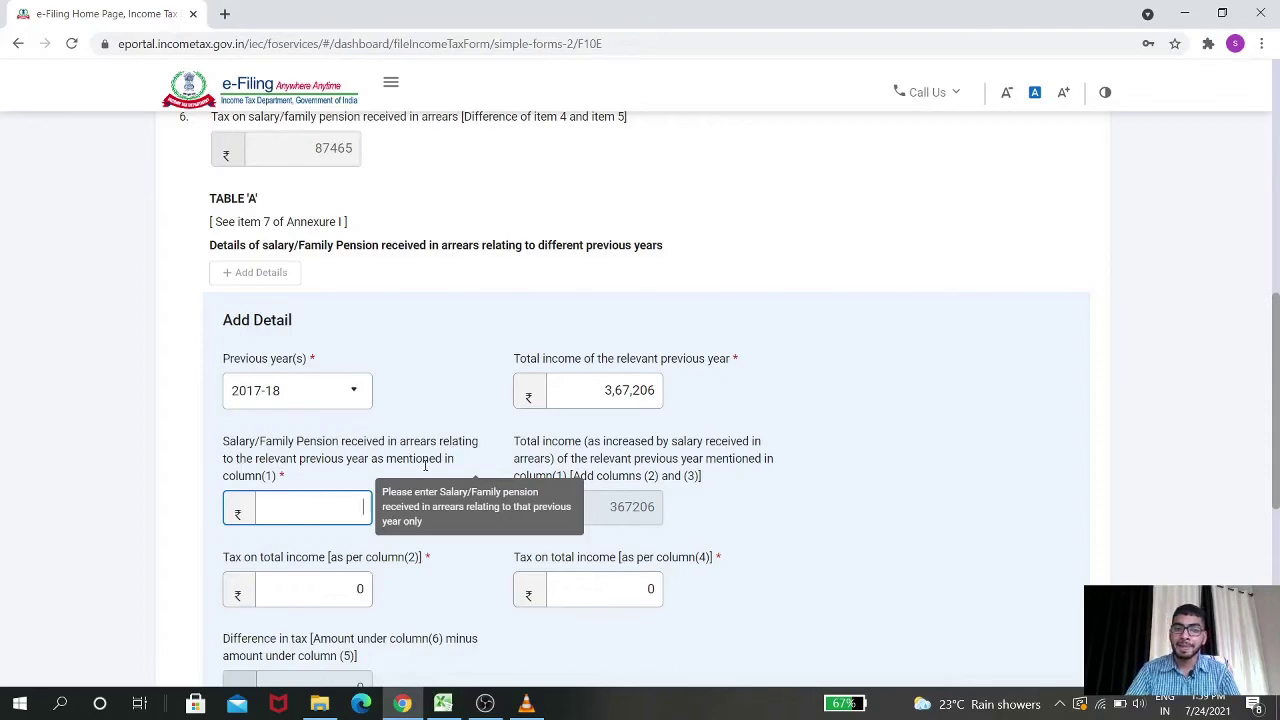
Enter arrears 43178 and tax on column (2) of 6037 for 2017-18
key("alt+Tab")
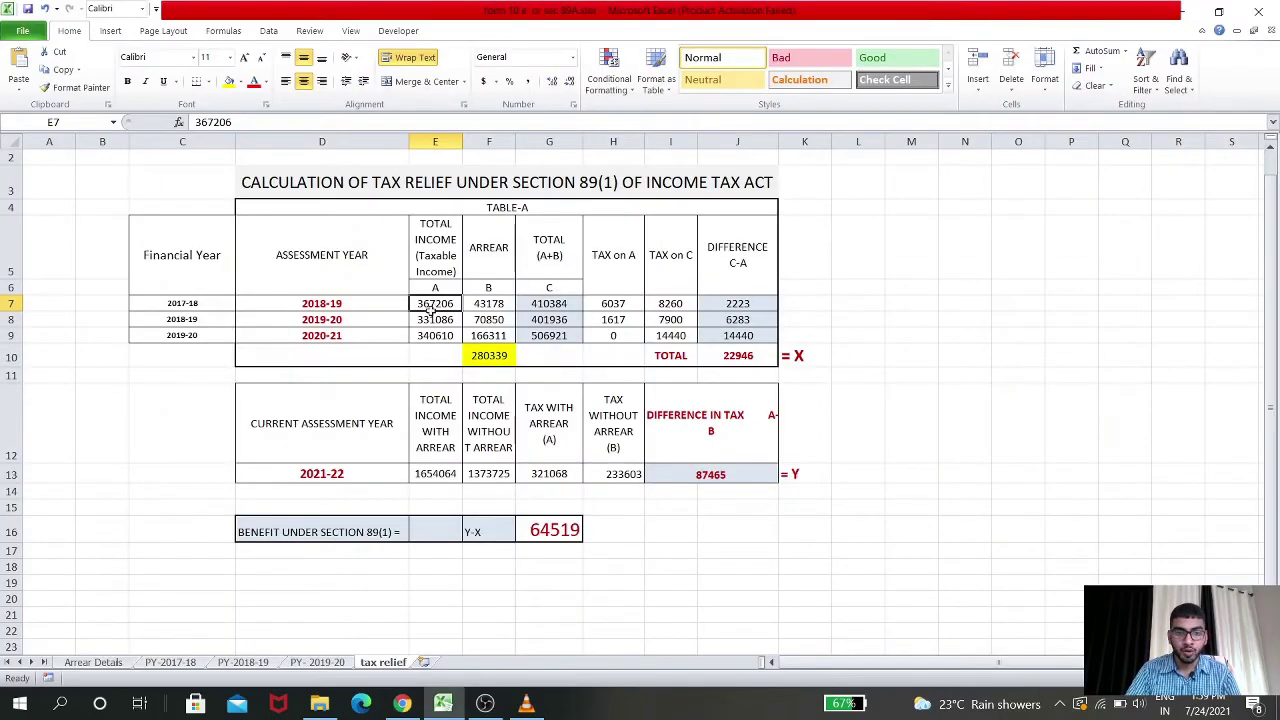
left_click(489, 305)
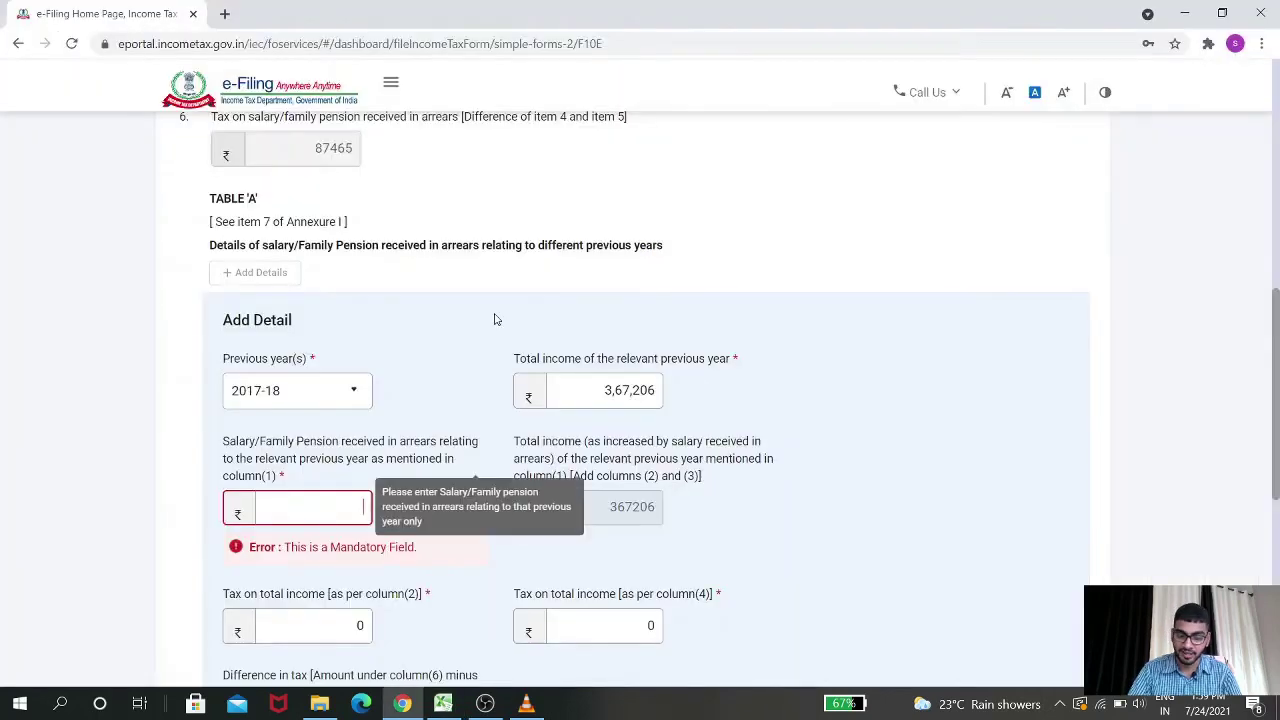
type("43178")
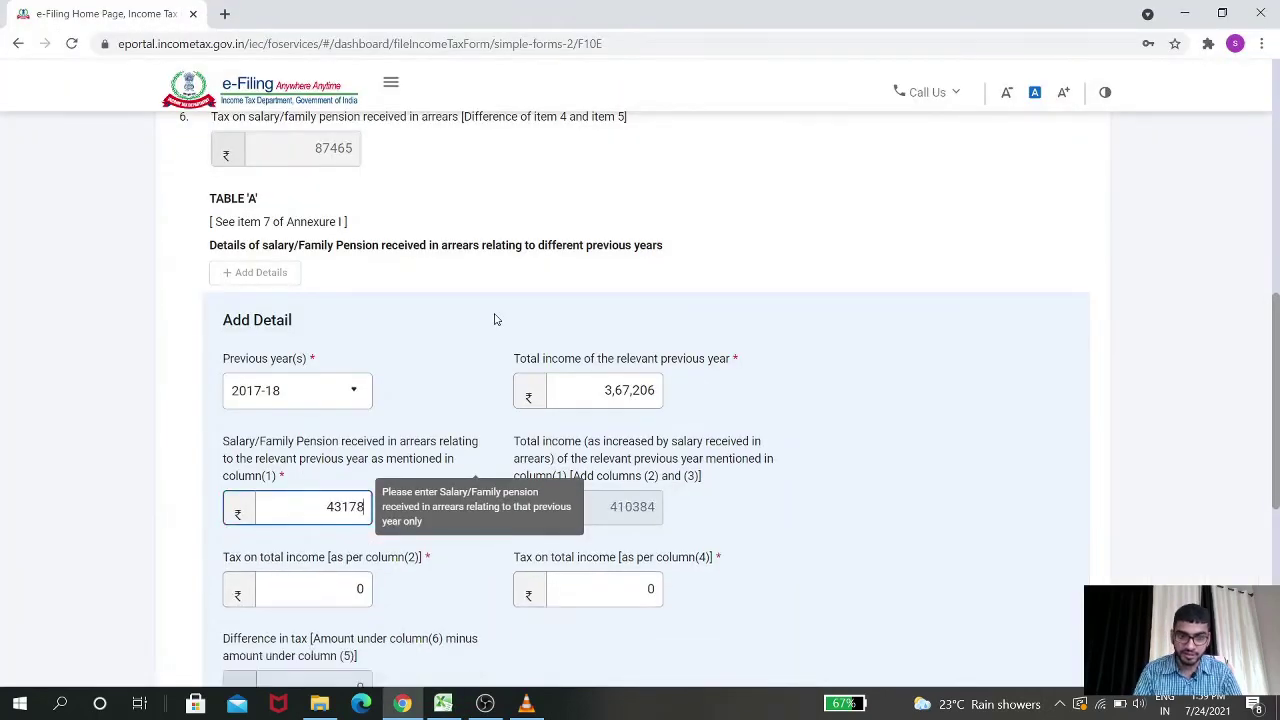
key("Tab")
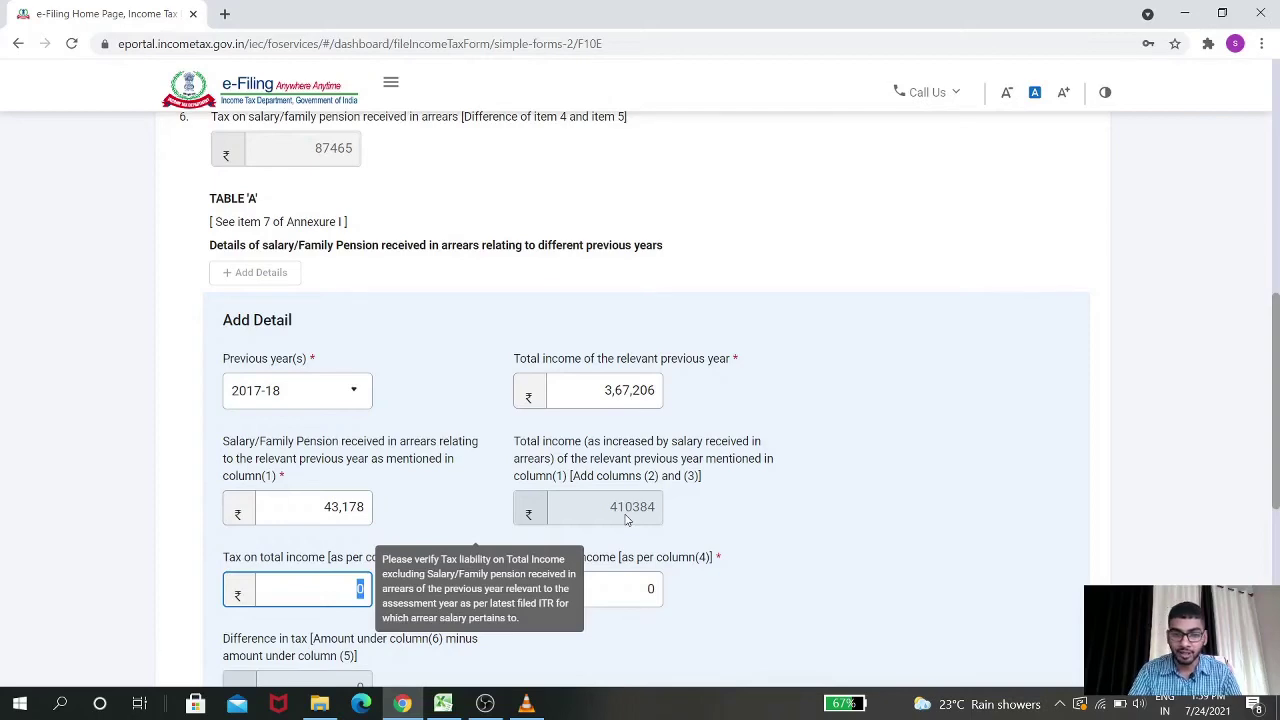
key("alt+Tab")
left_click(562, 302)
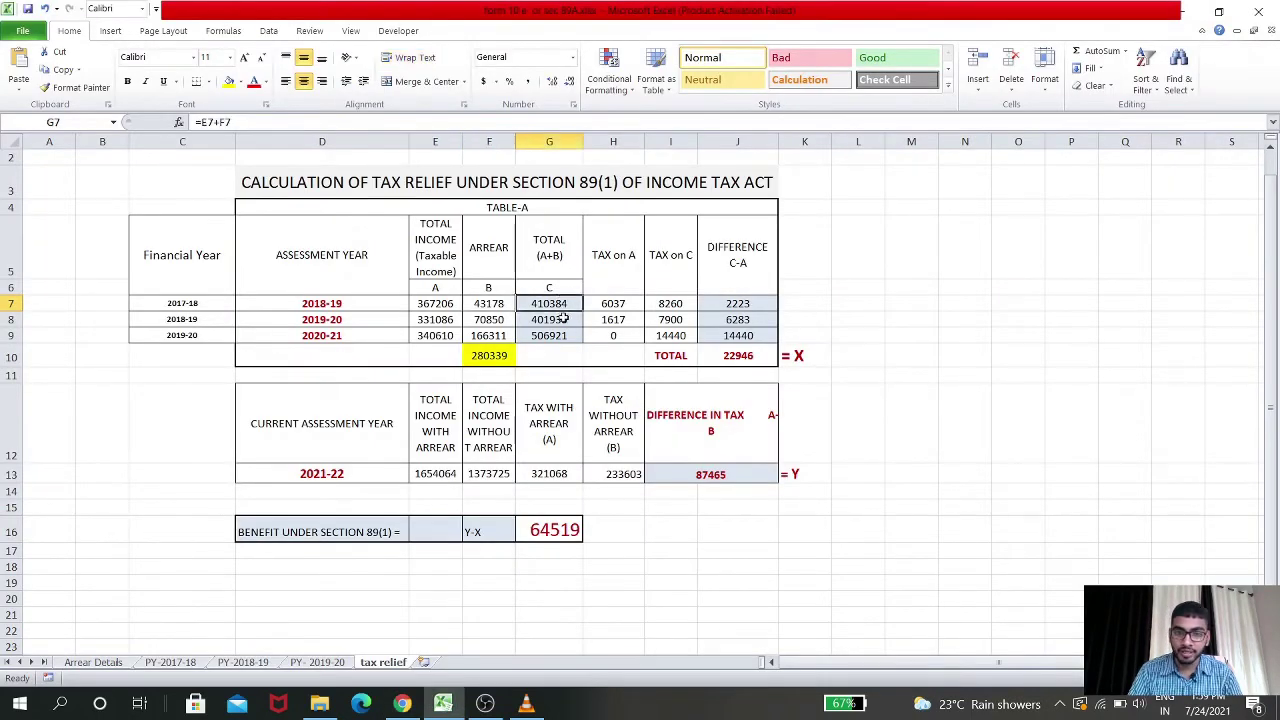
key("alt+Tab")
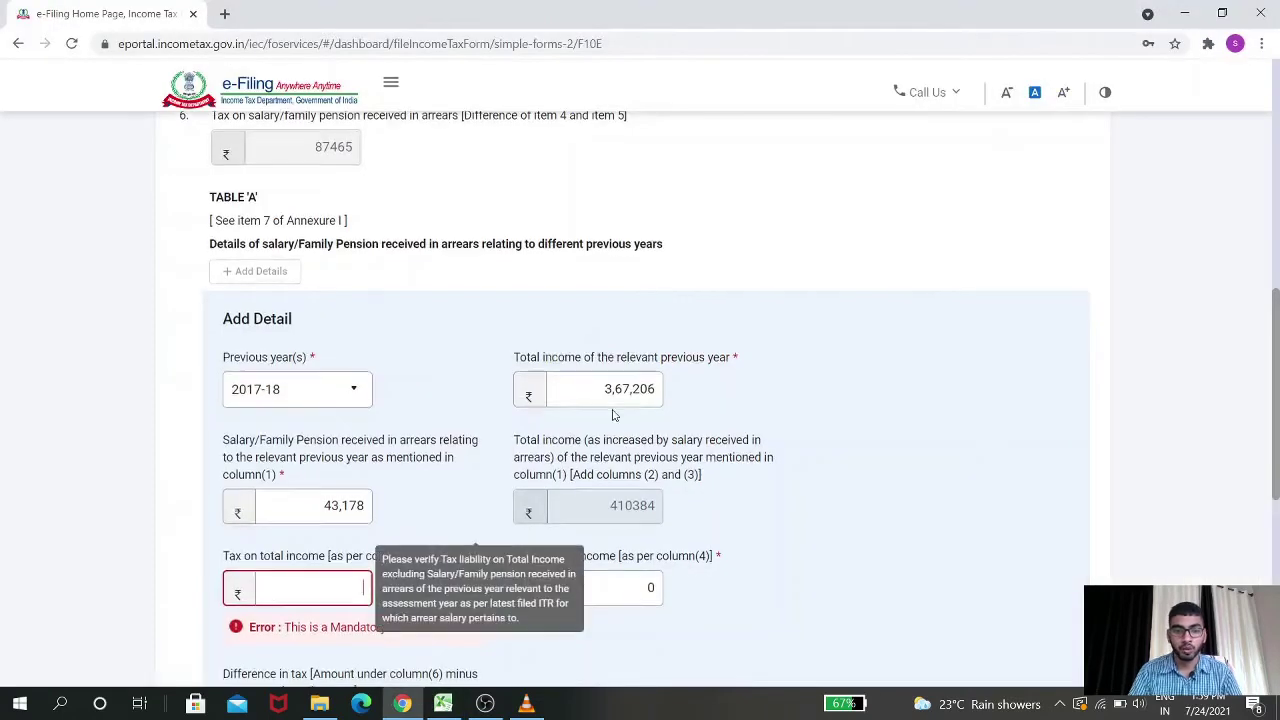
scroll(614, 415, "down", 2)
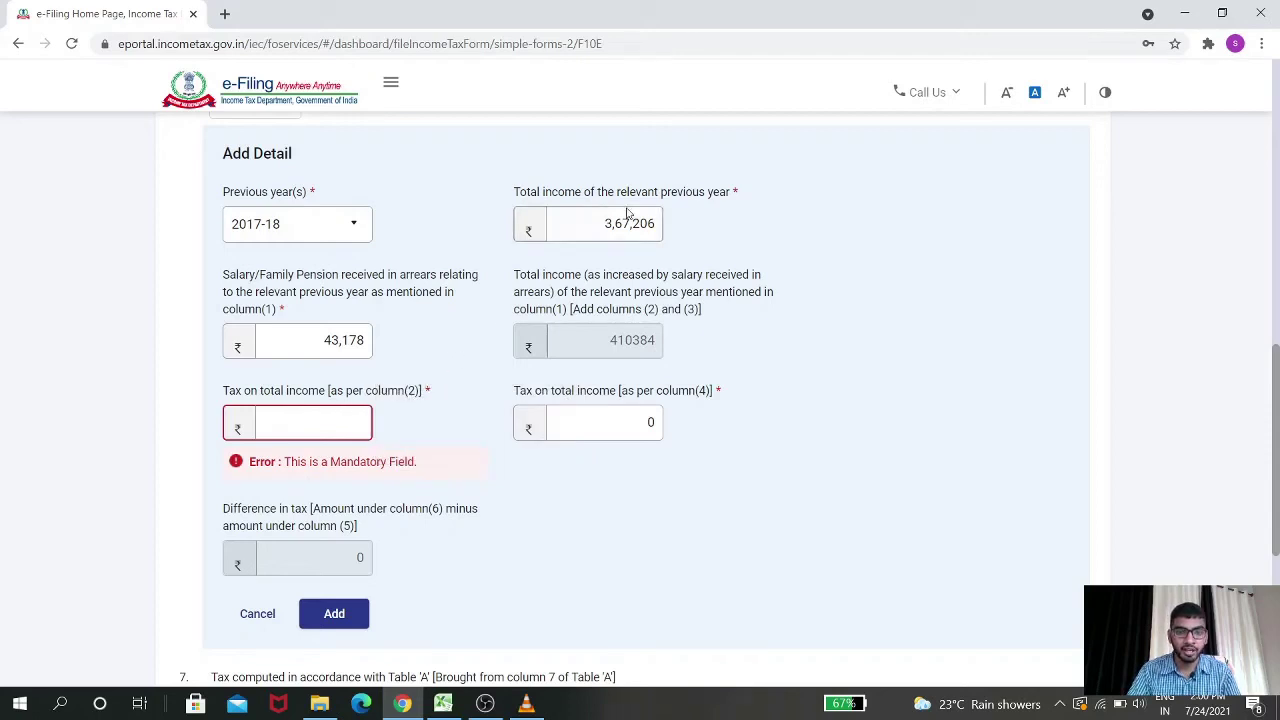
key("alt+Tab")
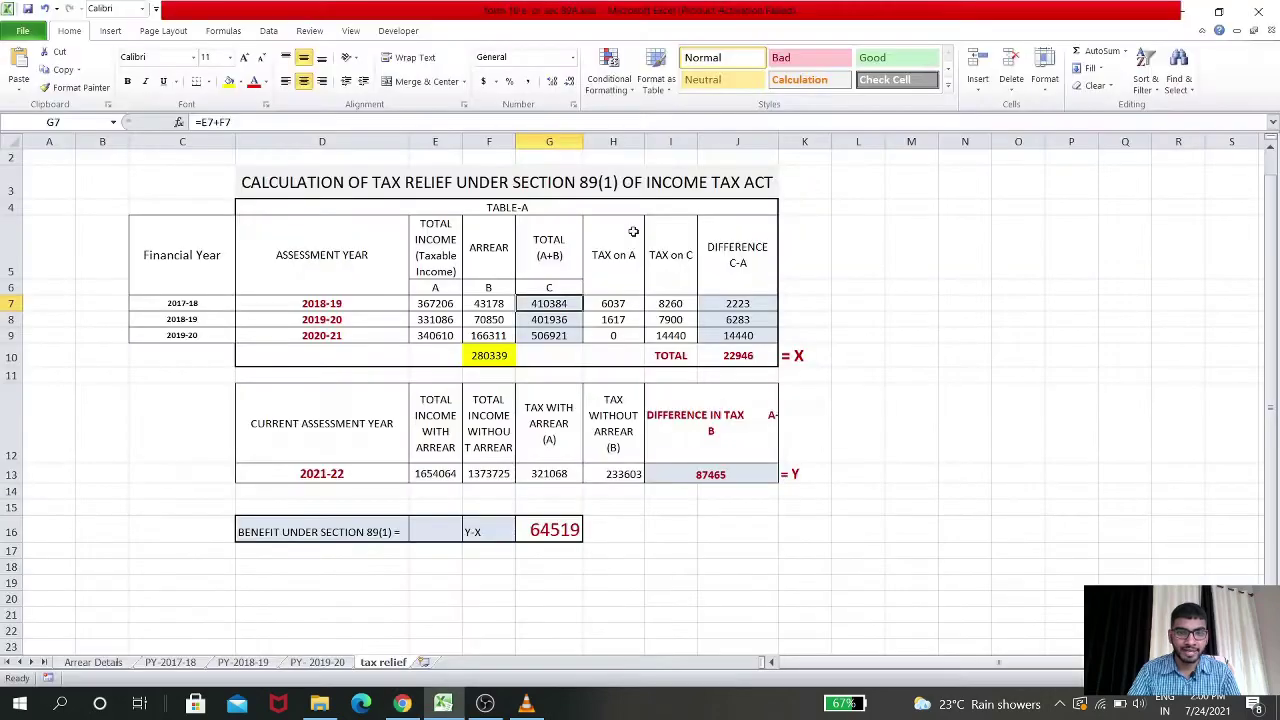
key("alt+Tab")
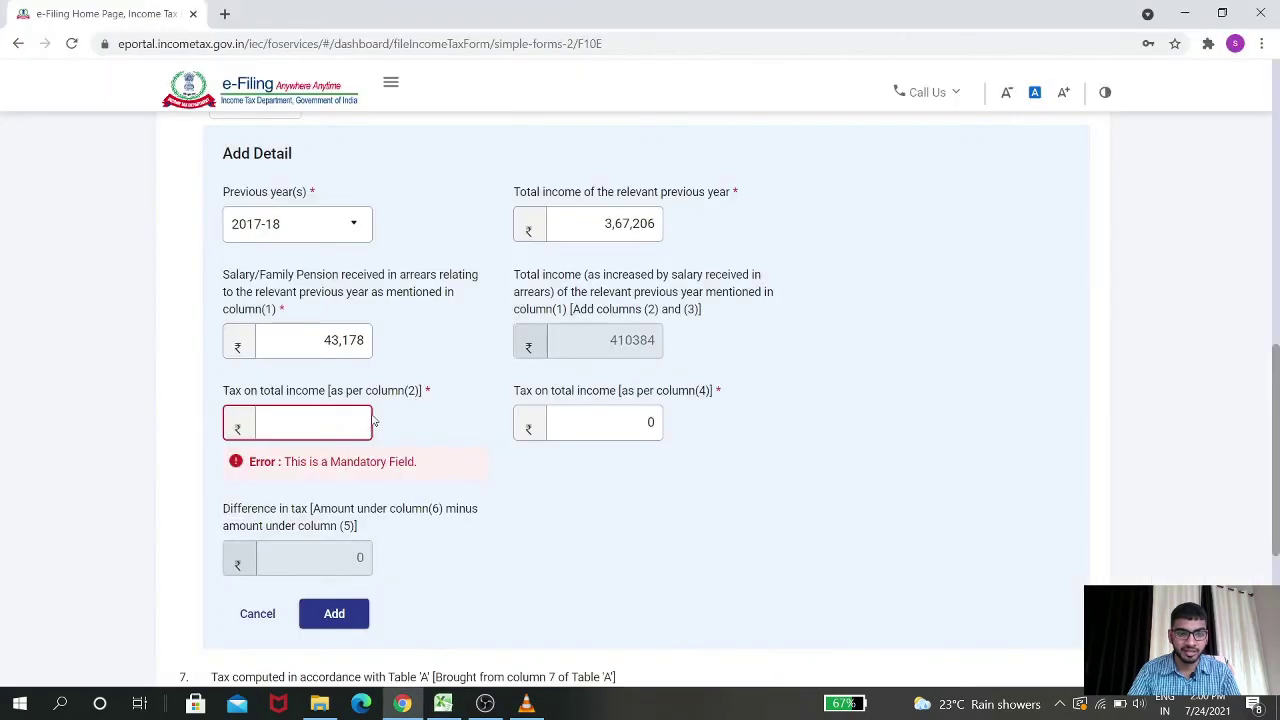
type("6037")
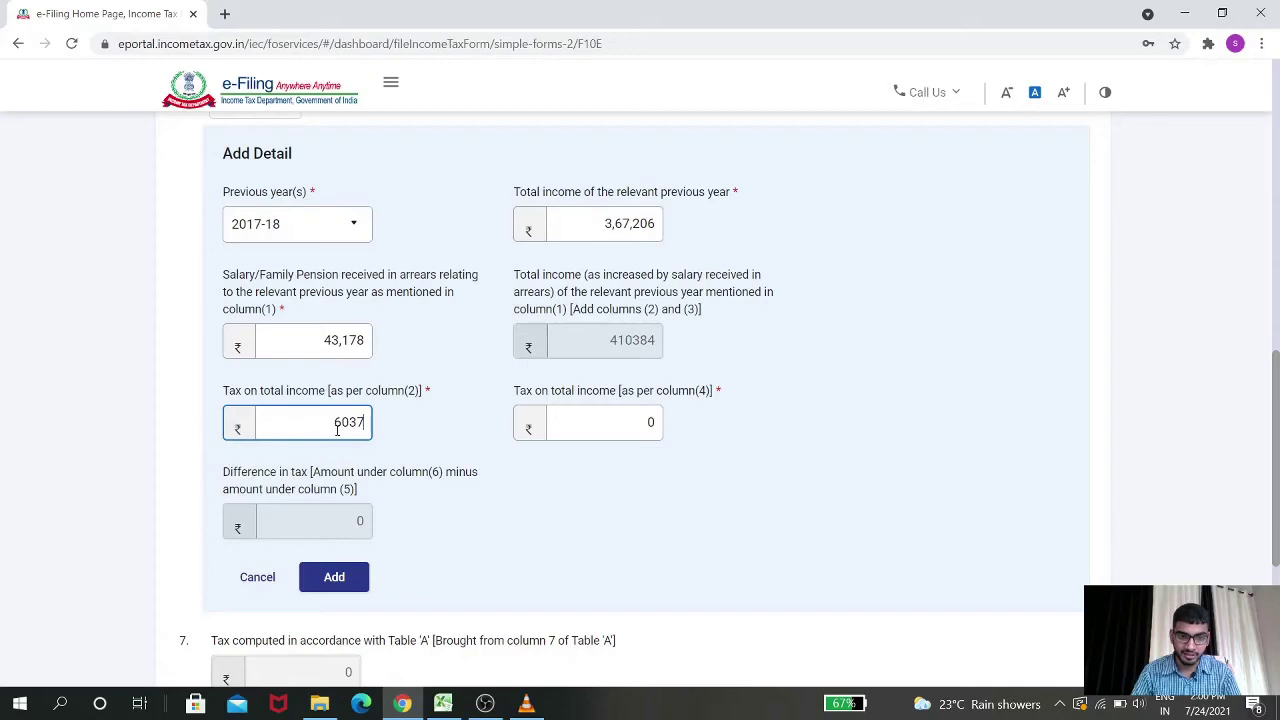
key("Tab")
Enter tax on column (4) of 8260, verify the 2223 difference, and add the 2017-18 row
key("alt+Tab")
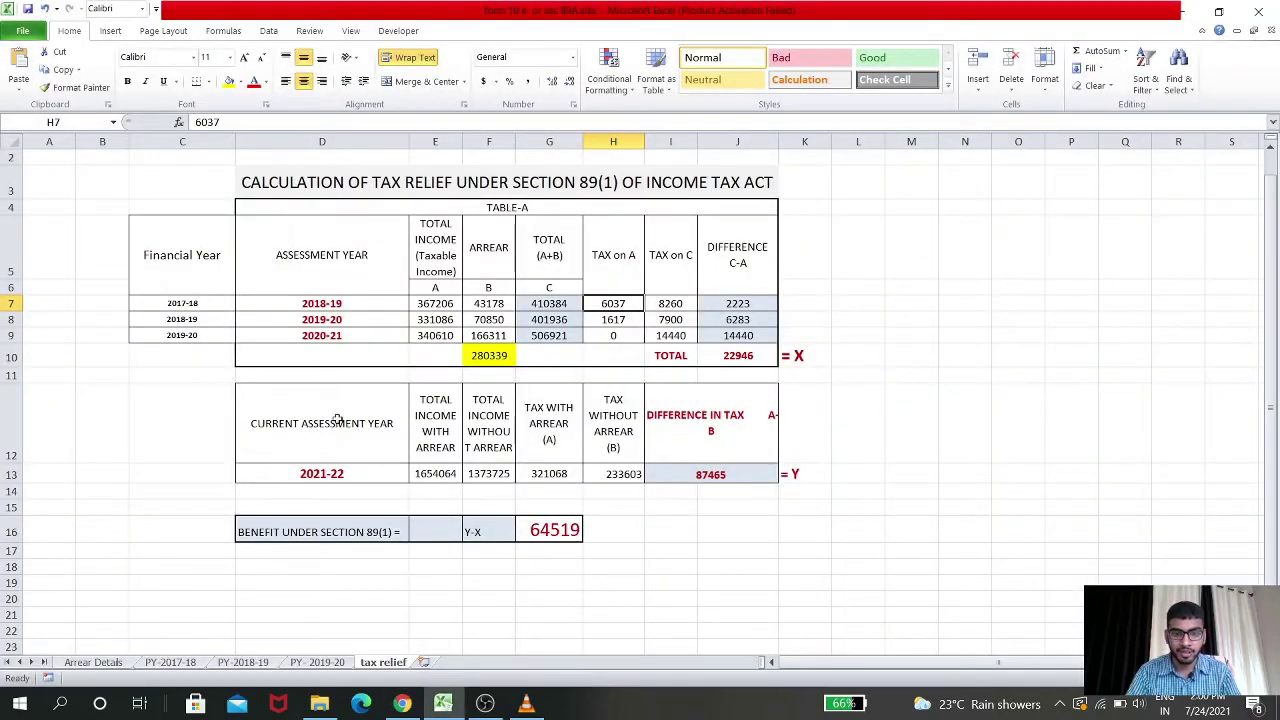
left_click(674, 304)
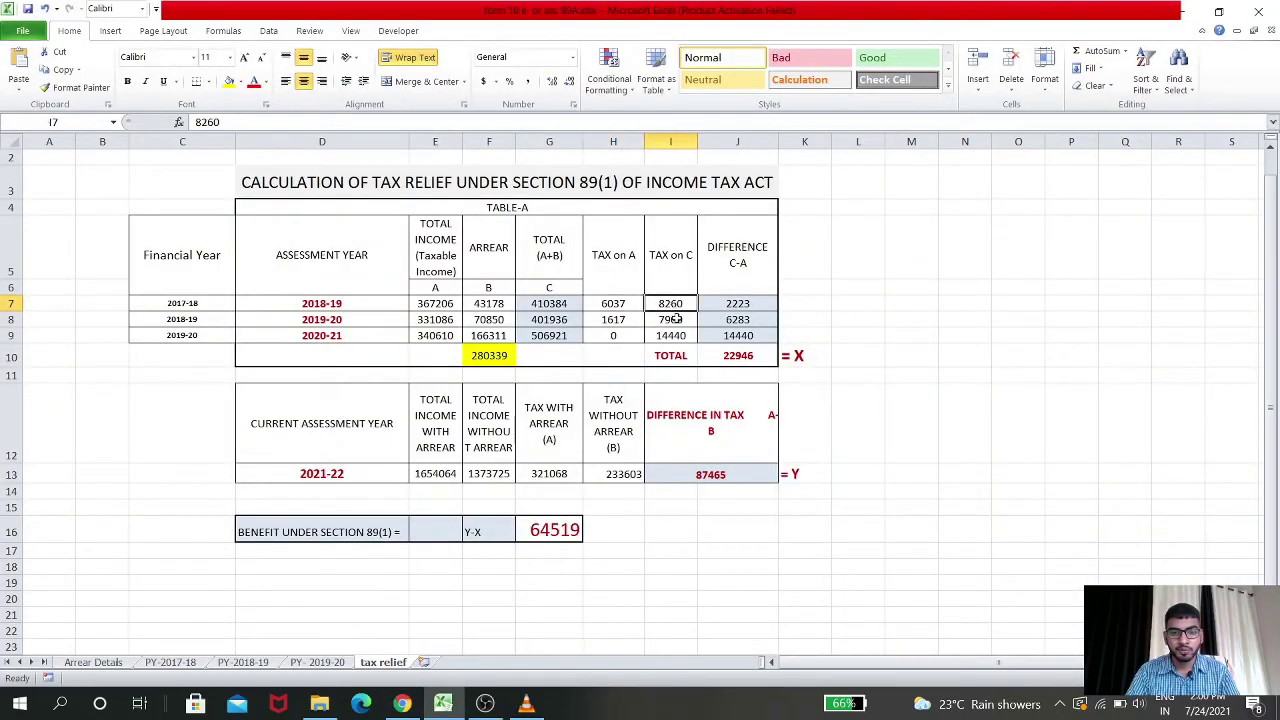
key("ctrl+c")
key("alt+Tab")
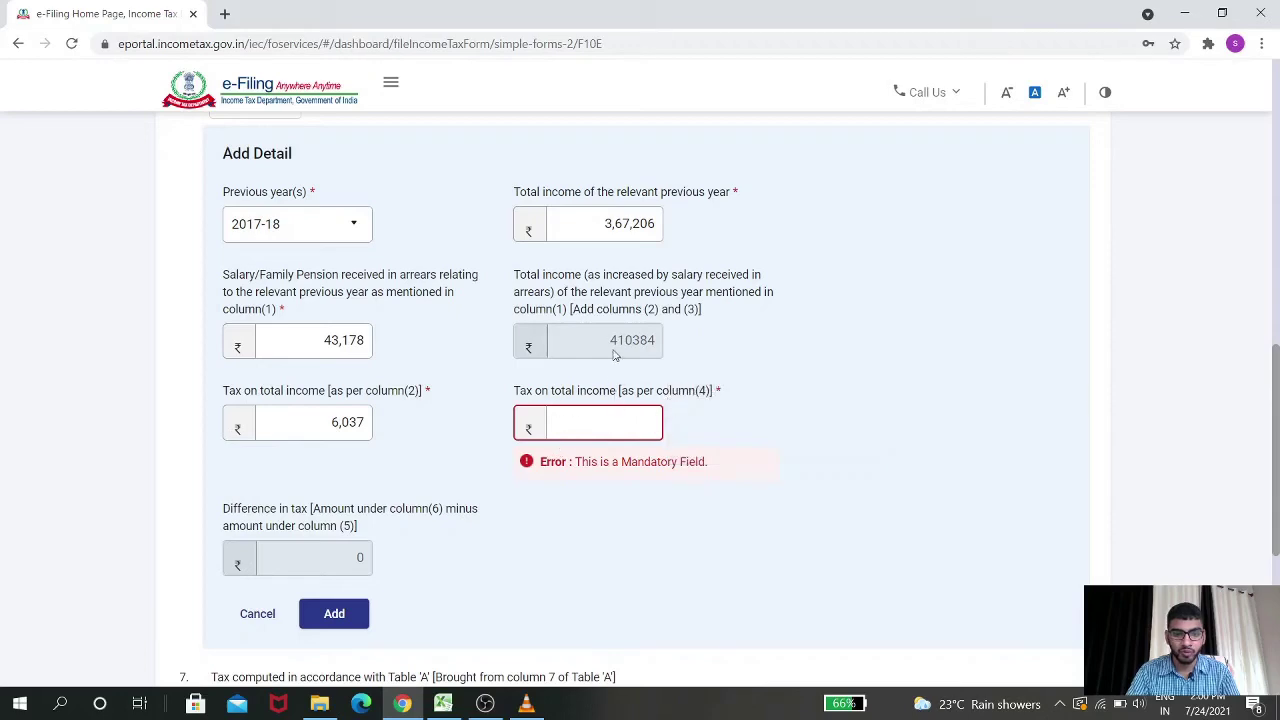
key("alt+Tab")
key("alt+Tab")
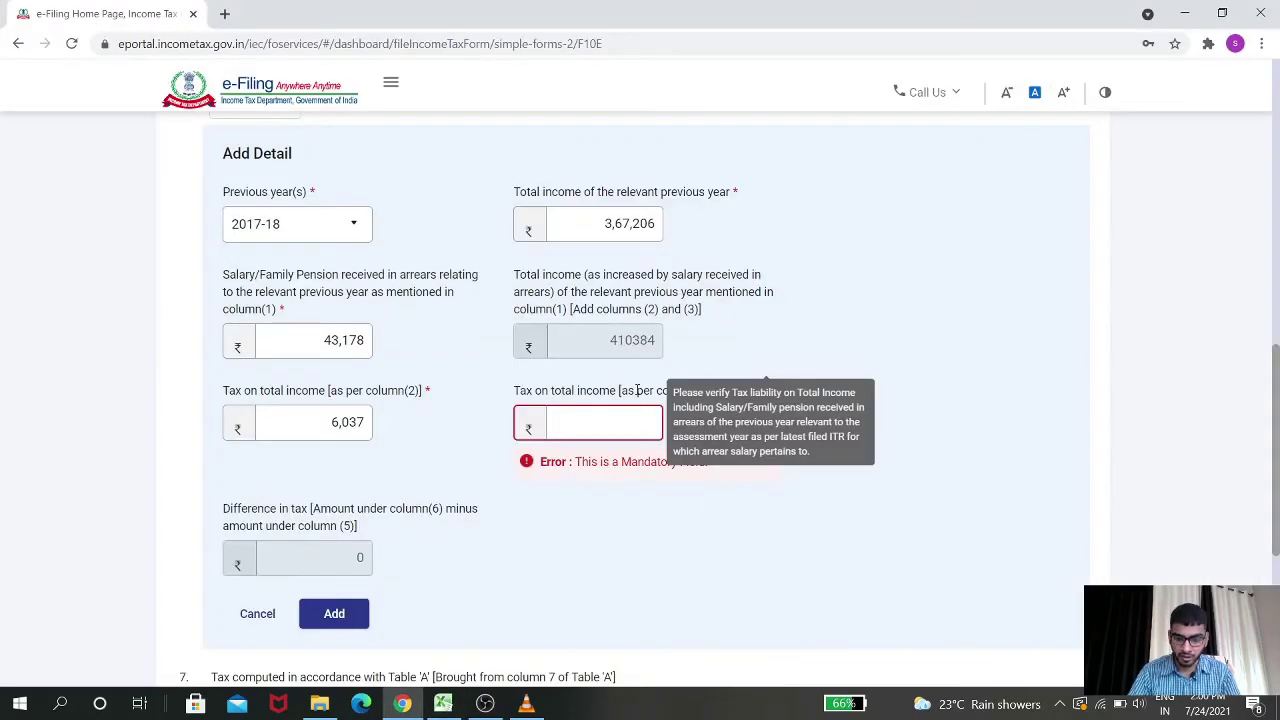
type("8260")
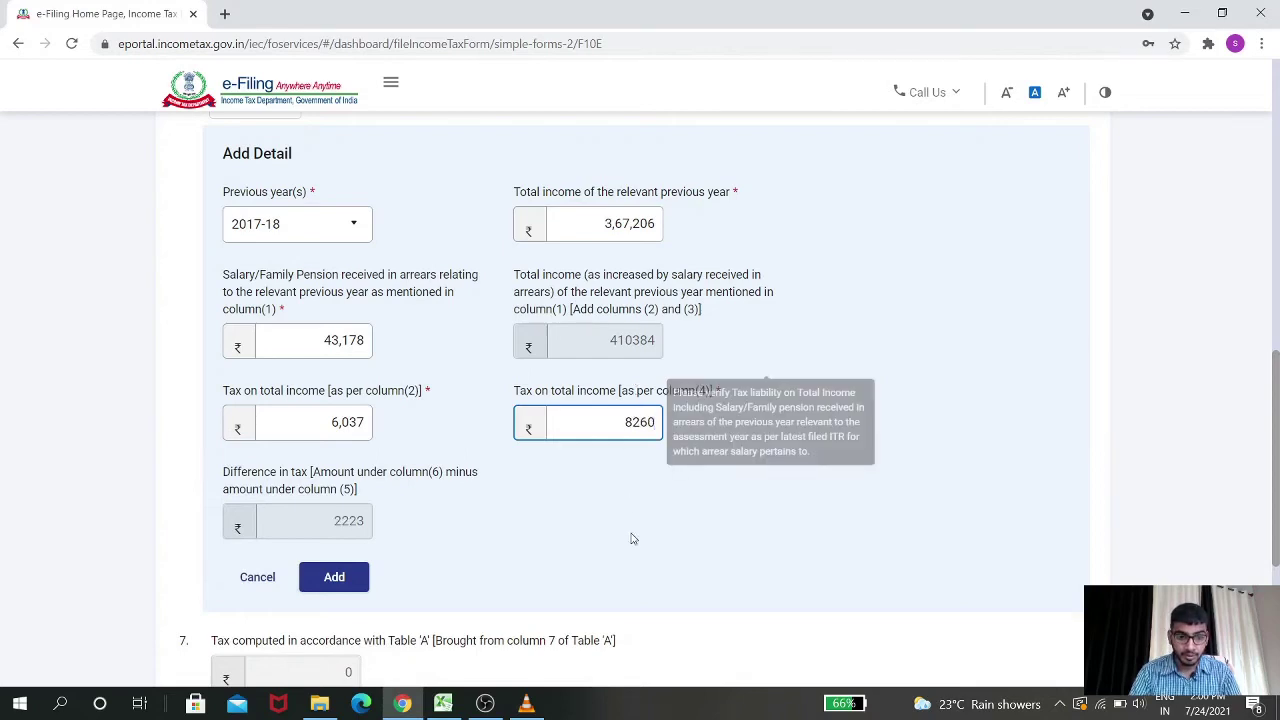
left_click(567, 547)
key("alt+Tab")
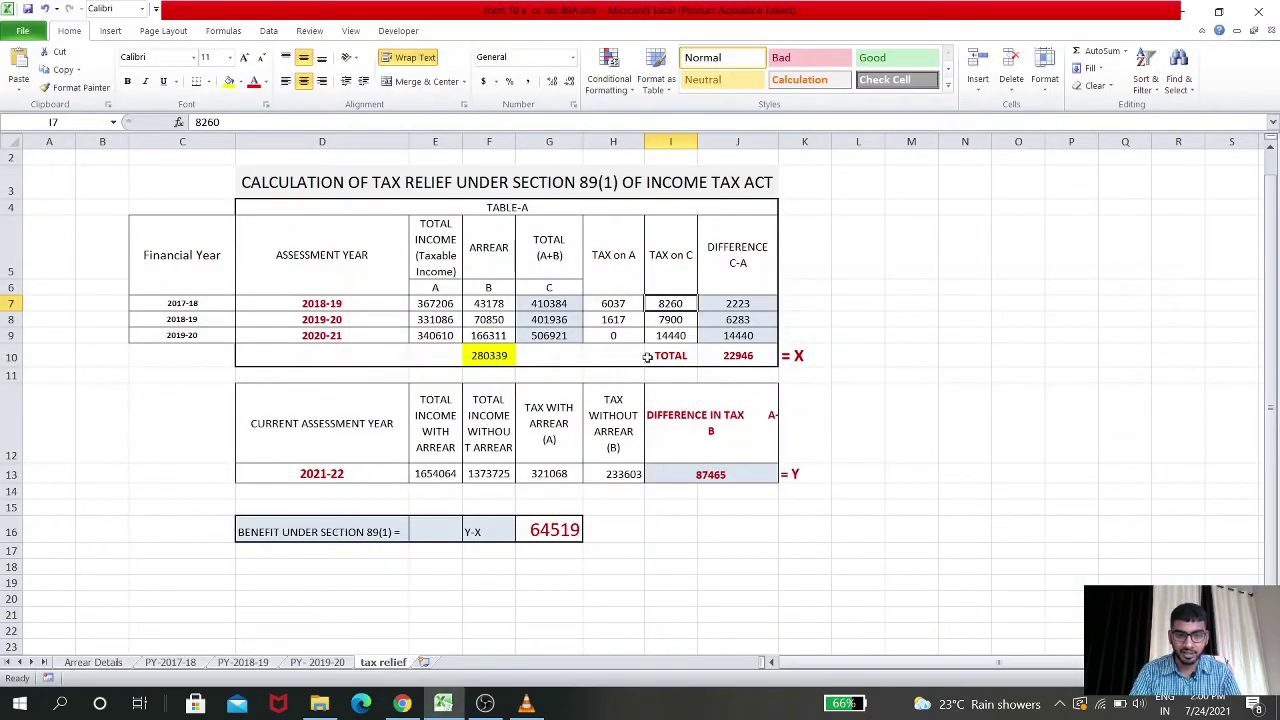
left_click(745, 302)
key("alt+Tab")
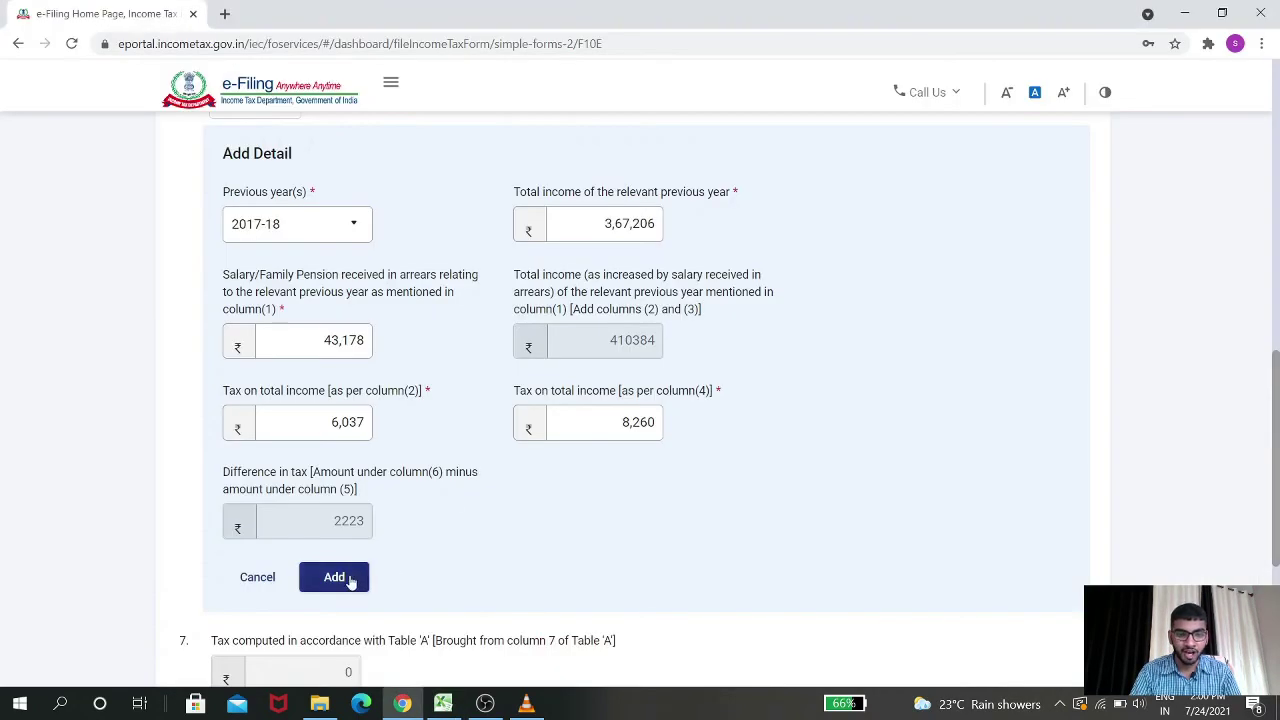
left_click(335, 578)
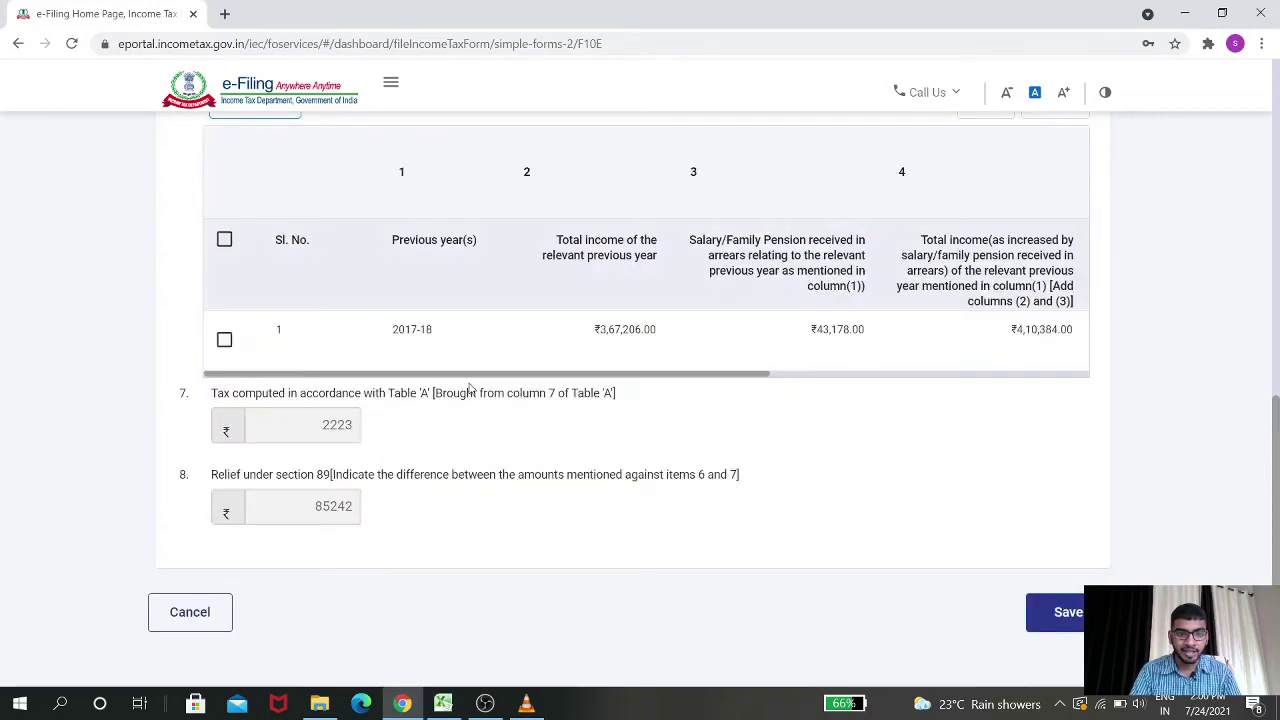
Start another Table 'A' entry and select previous year 2018-19 after checking its Excel row
scroll(440, 400, "up", 1)
left_click_drag(450, 466, 370, 469)
scroll(350, 440, "up", 2)
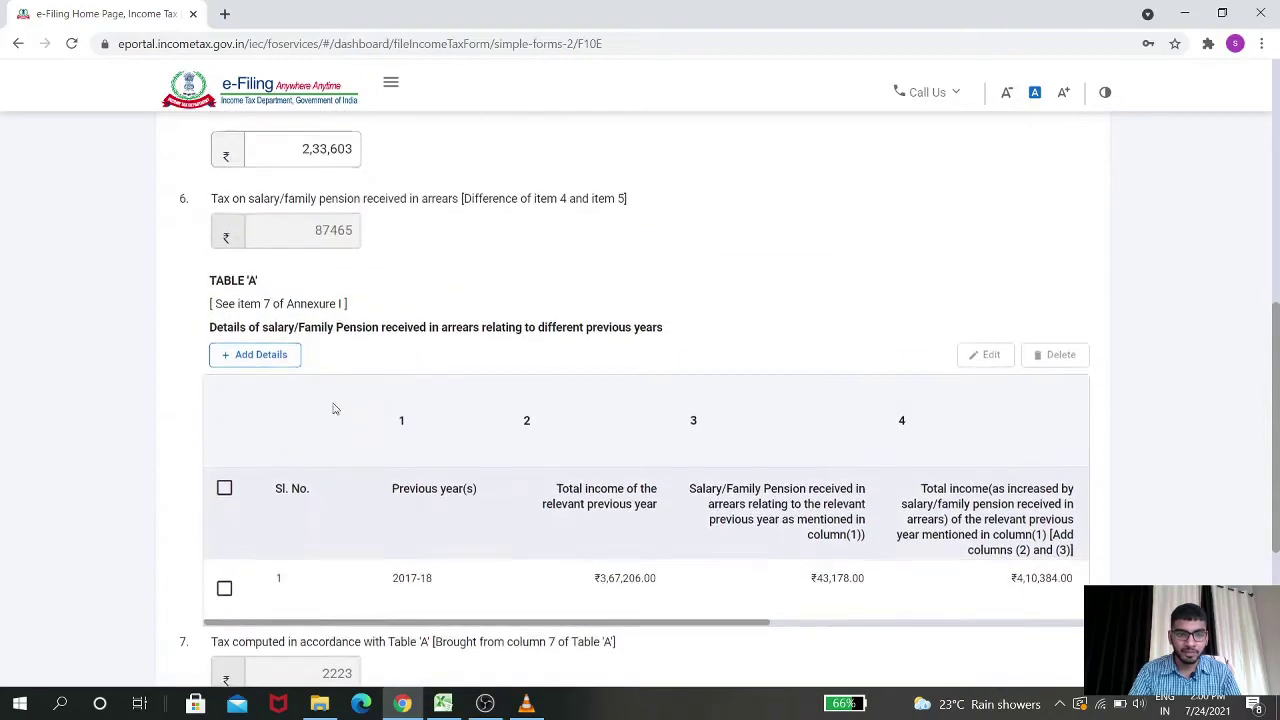
left_click(266, 357)
key("alt+Tab")
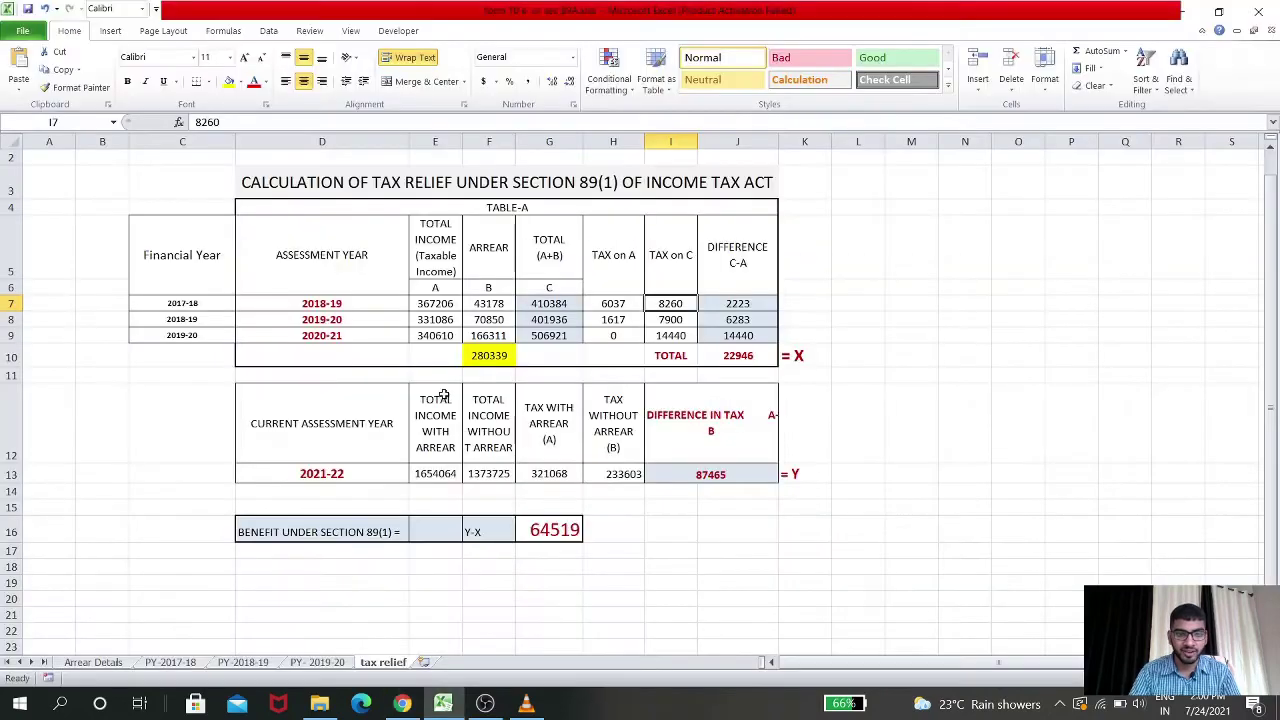
left_click(432, 320)
left_click(277, 320)
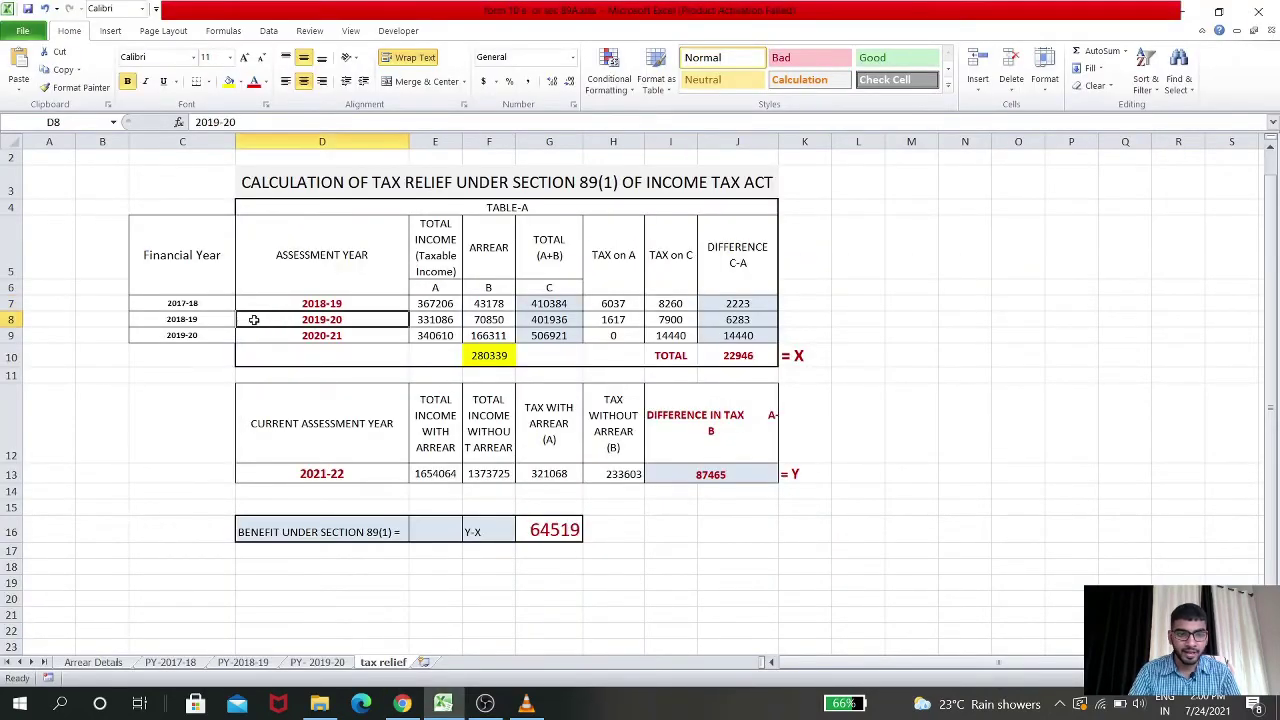
left_click(214, 319)
key("alt+Tab")
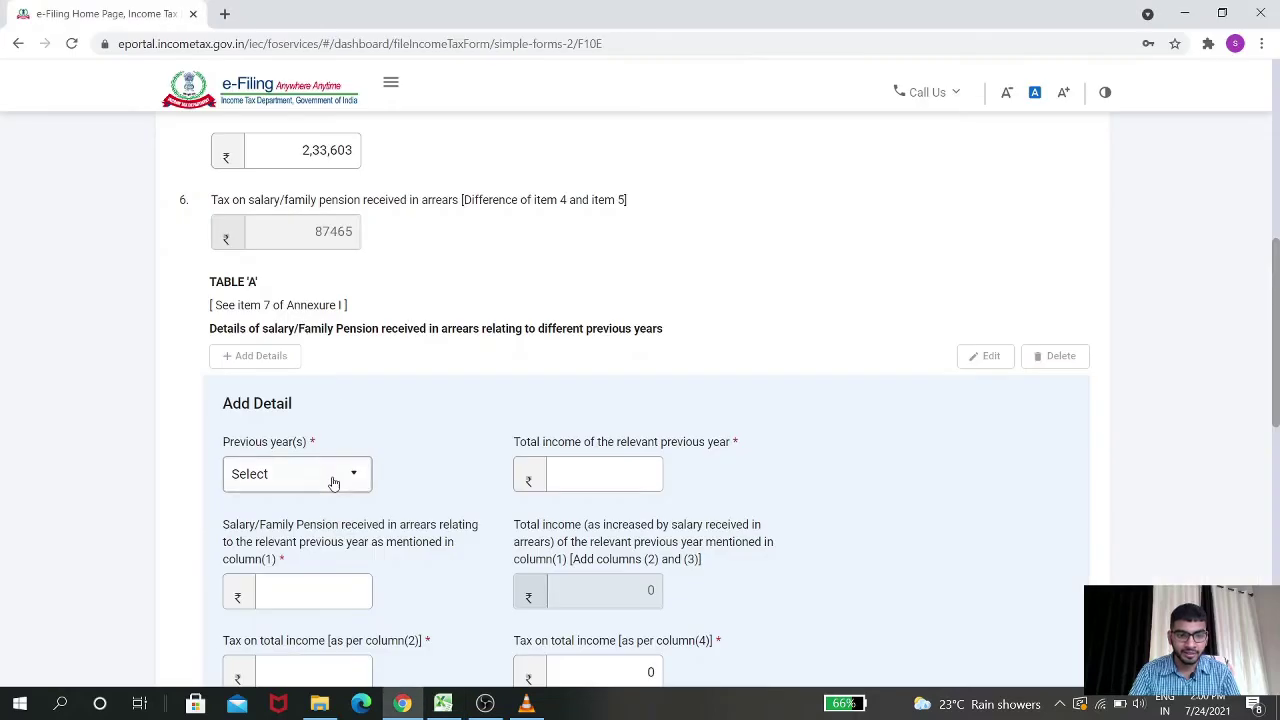
left_click(331, 476)
left_click(322, 548)
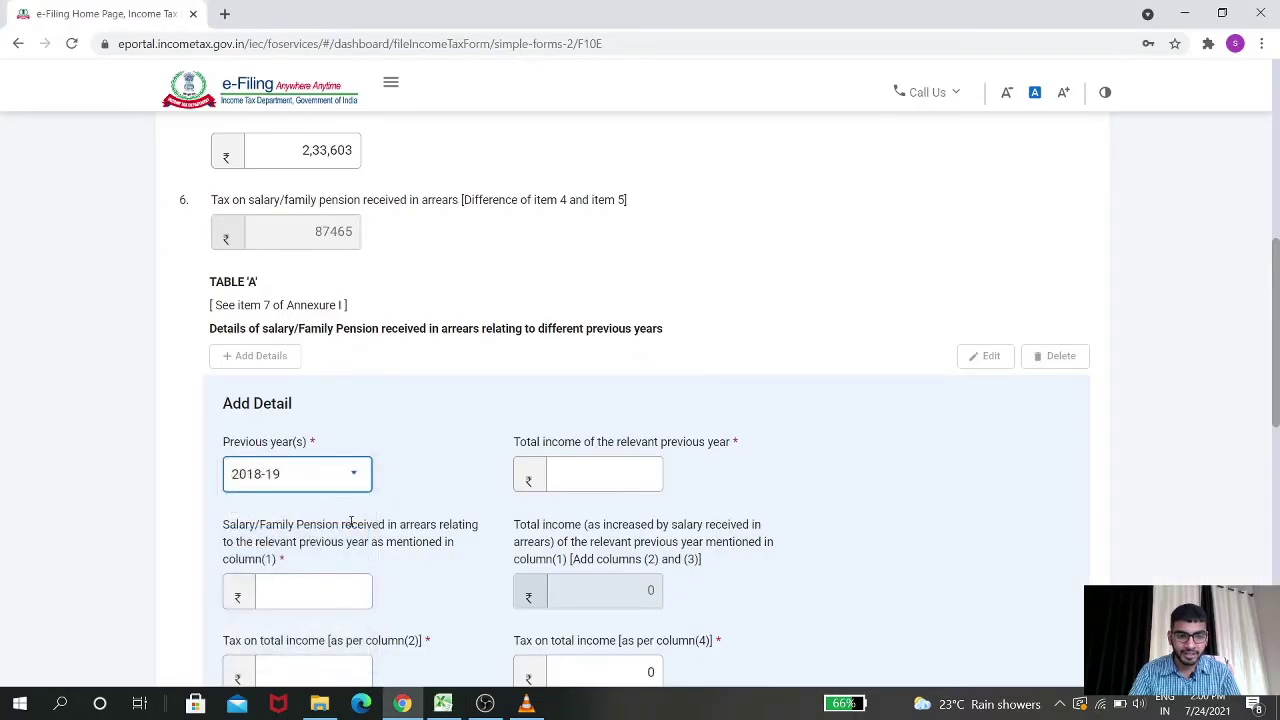
Enter the 2018-19 total income 331086 from the Excel sheet
left_click(586, 474)
key("alt+Tab")
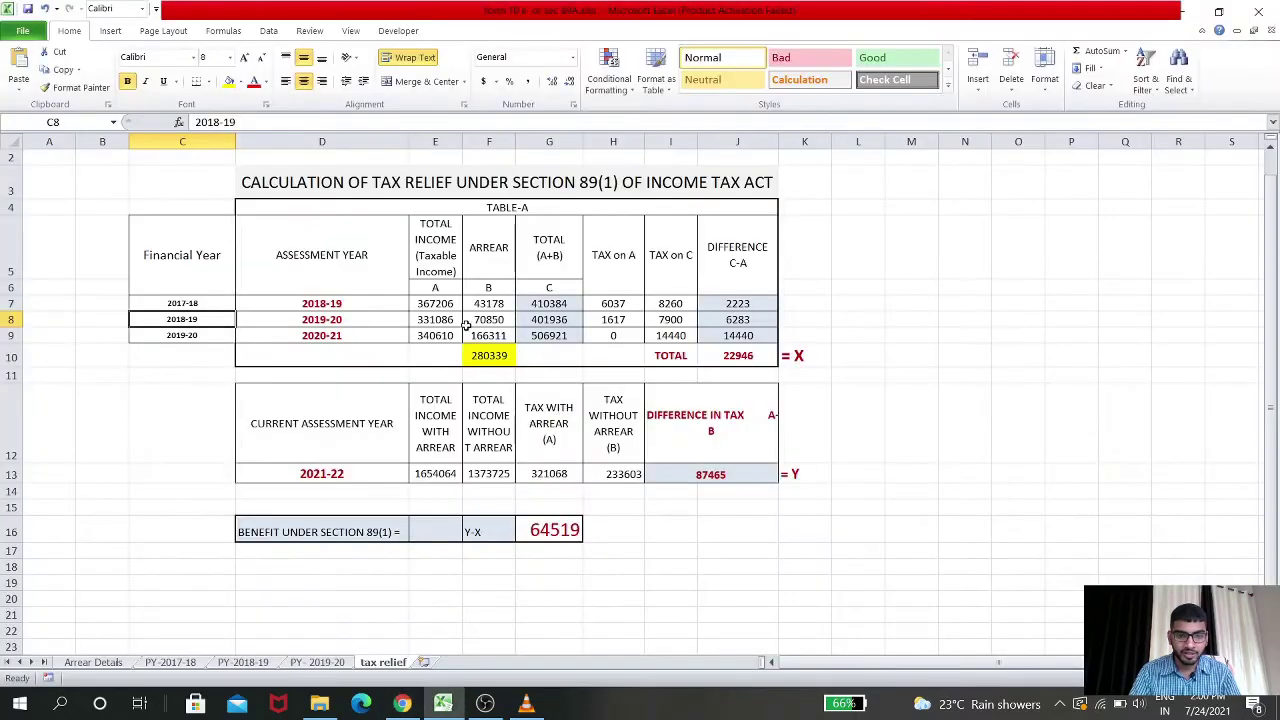
left_click(450, 321)
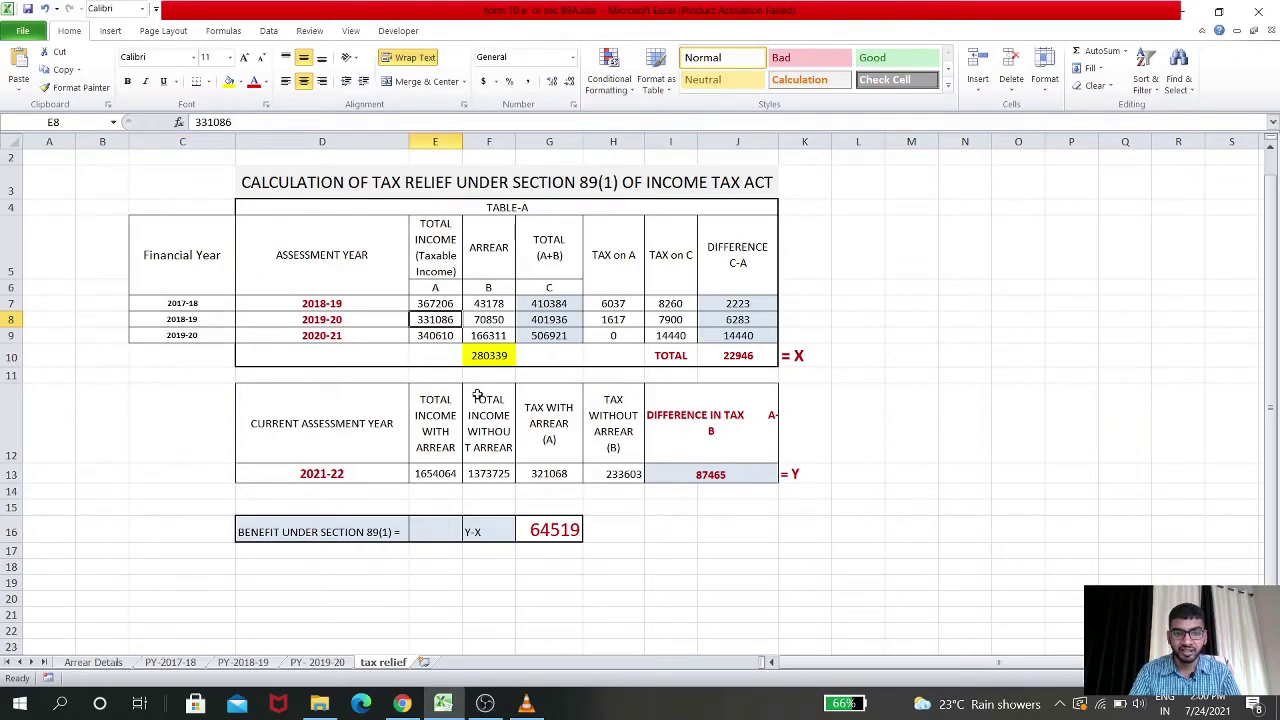
key("ctrl+c")
key("alt+Tab")
type("3")
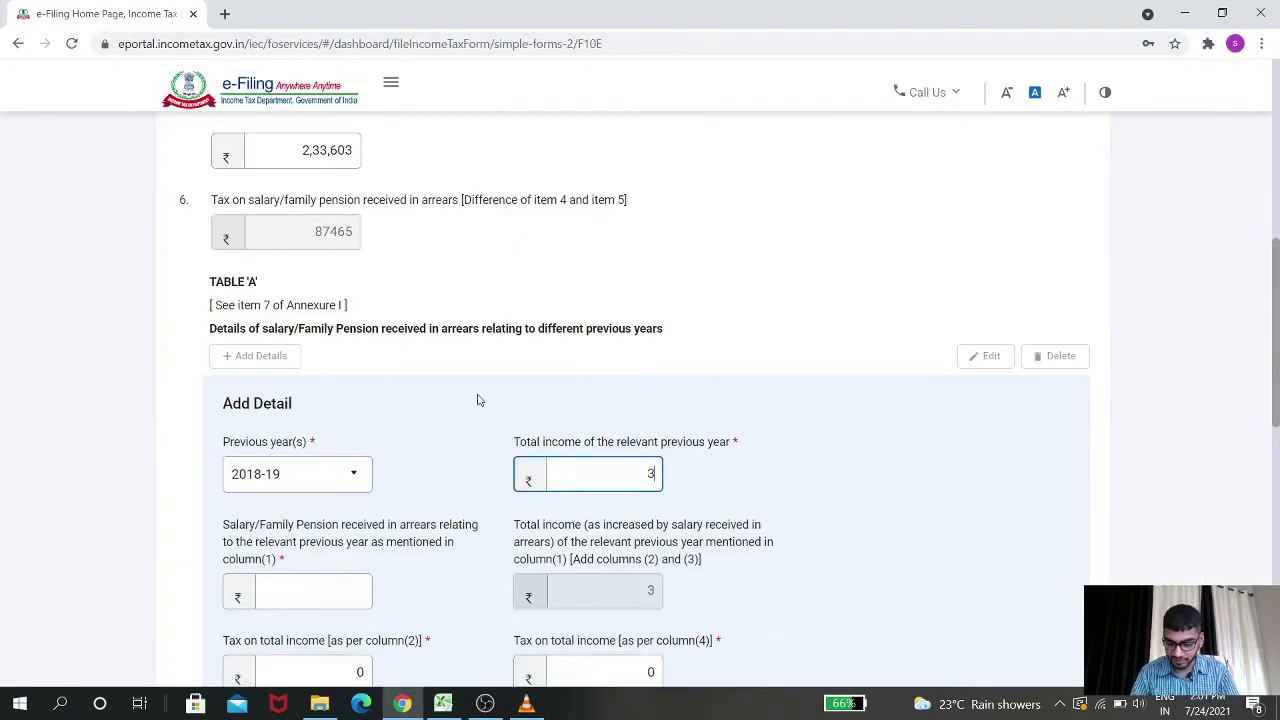
type("31086")
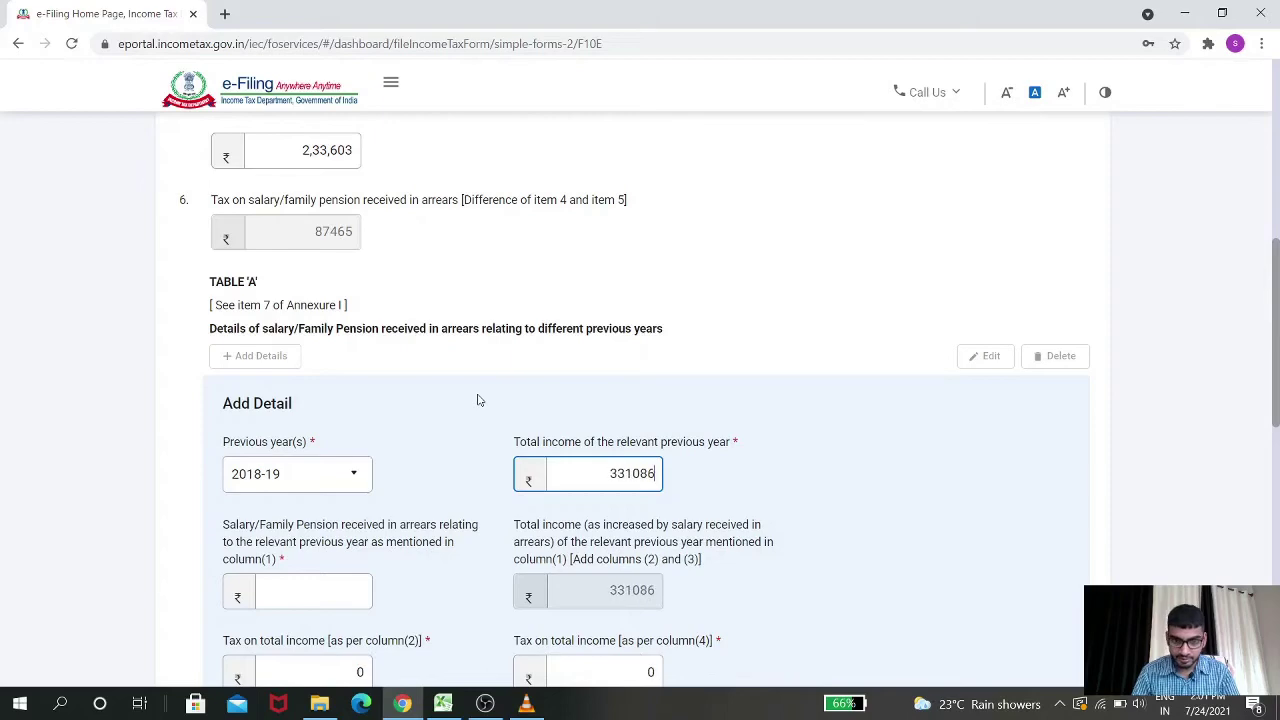
key("Tab")
Enter the 2018-19 salary arrears of 70850
key("alt+Tab")
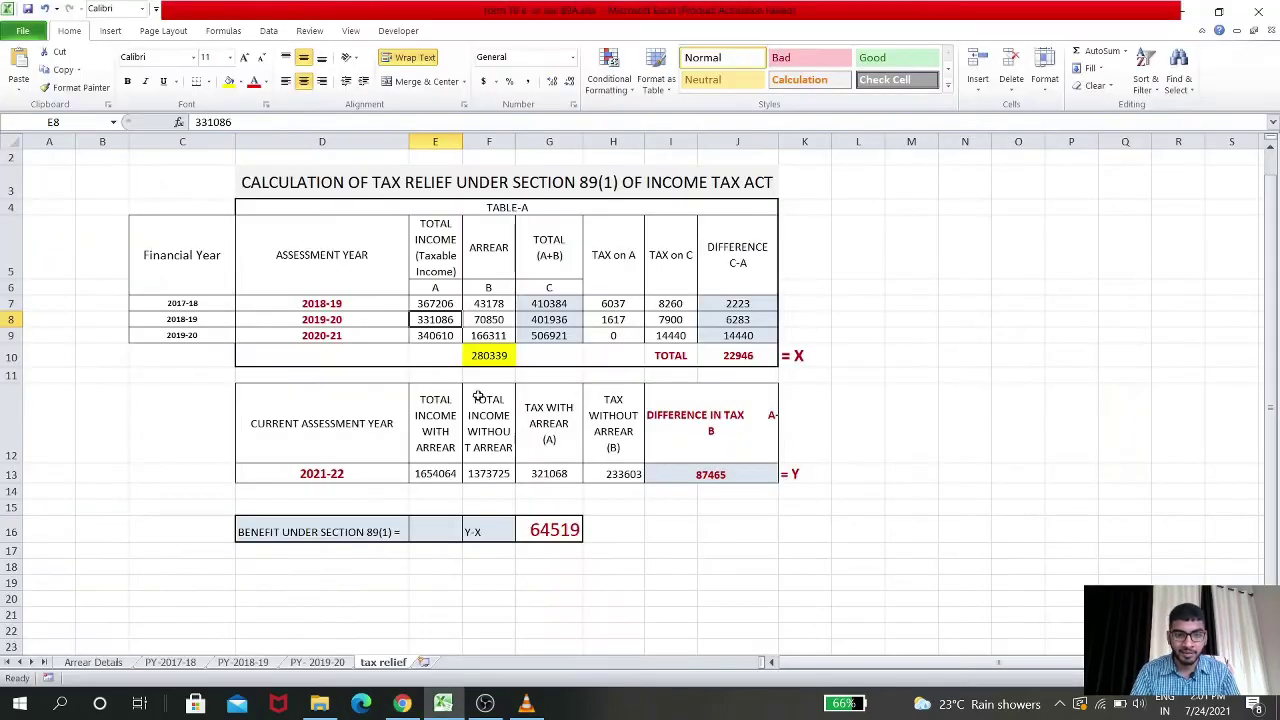
left_click(490, 320)
key("ctrl+c")
key("alt+Tab")
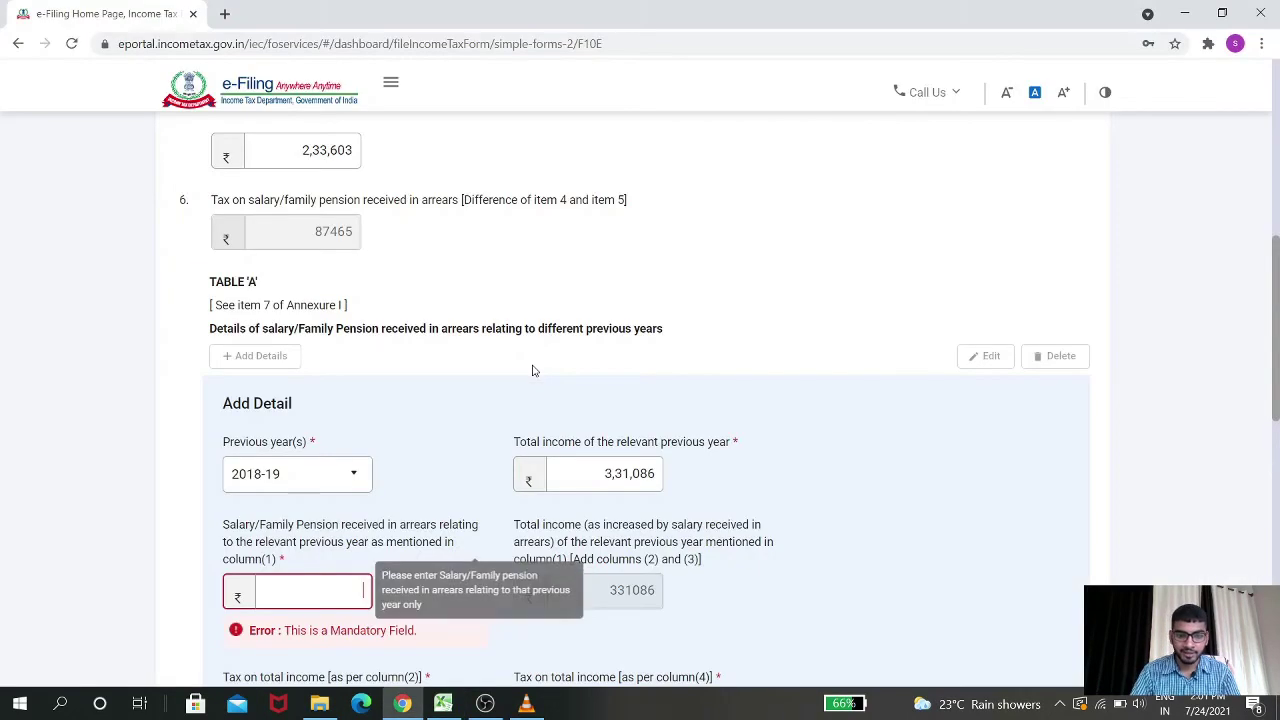
type("70850")
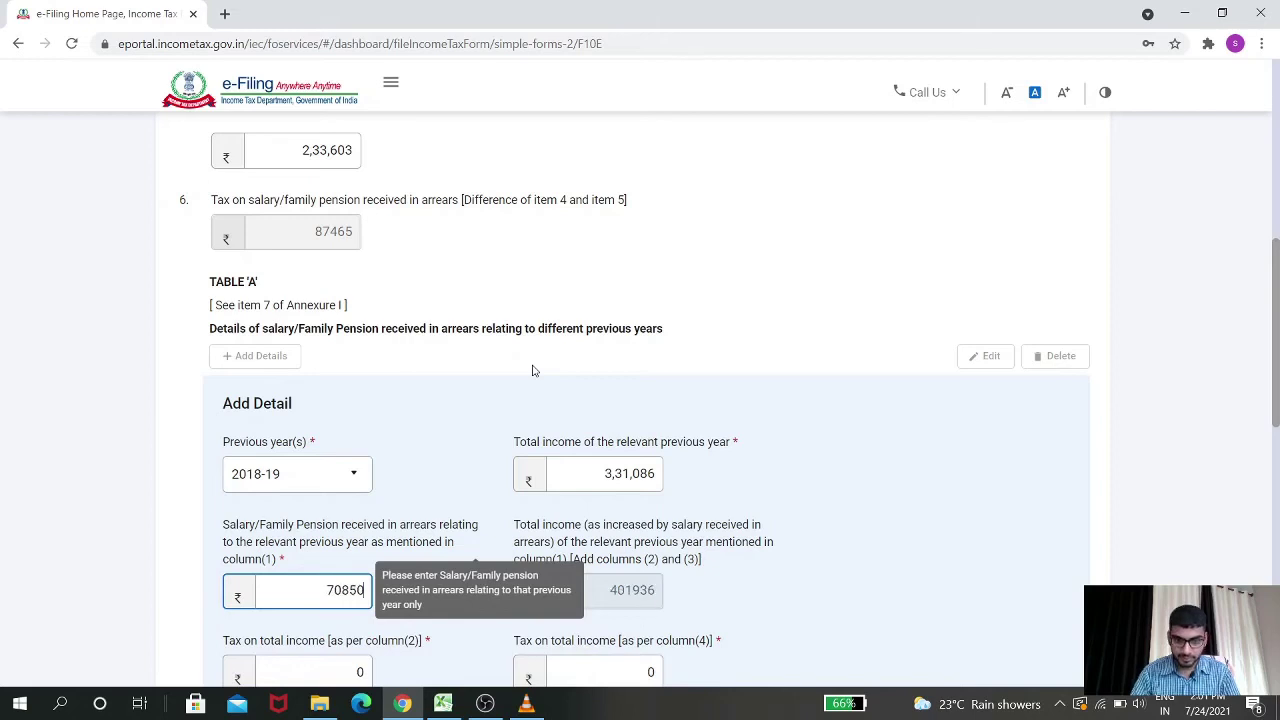
key("Tab")
Enter 1617 as the 2018-19 tax on column (2)
key("BackSpace")
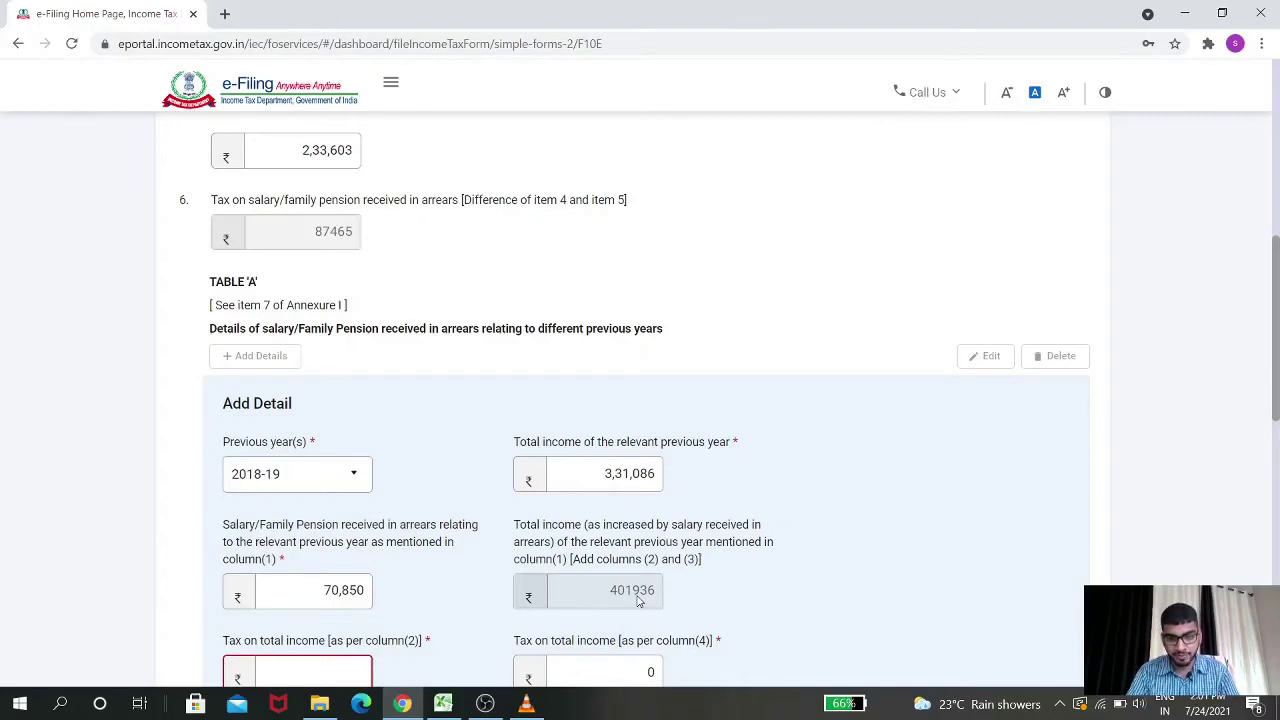
key("alt+Tab")
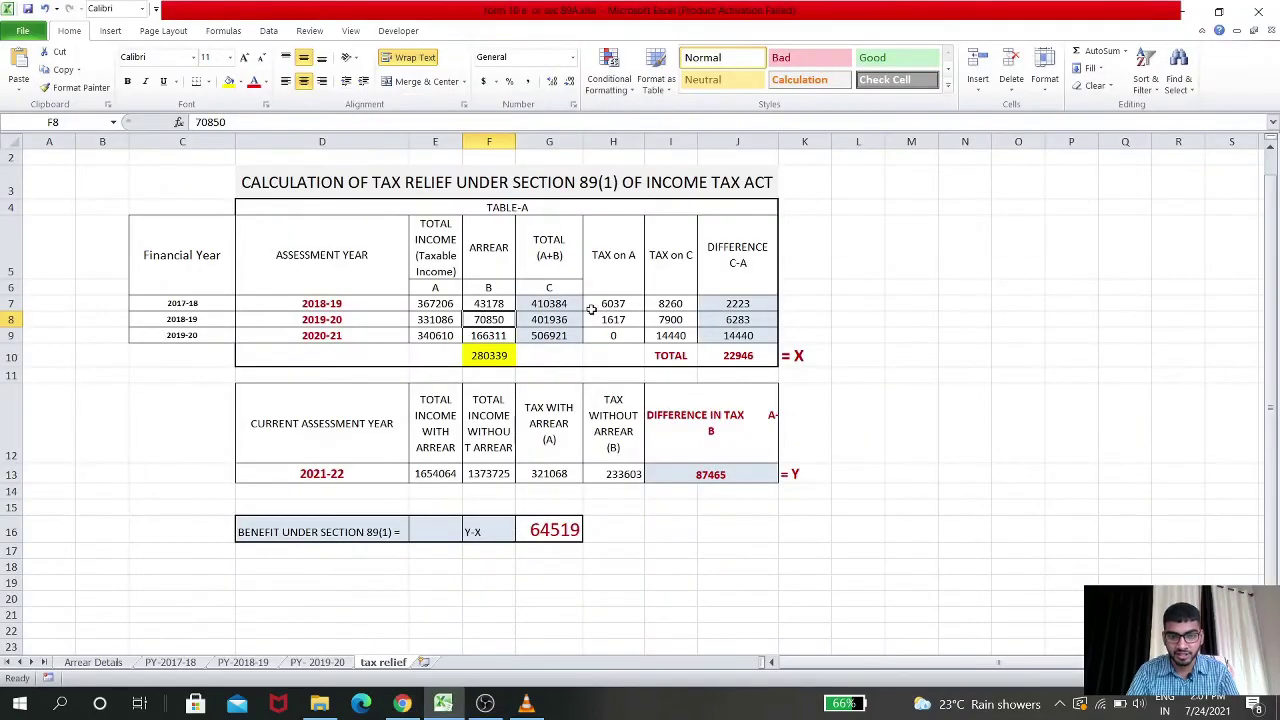
left_click(551, 323)
left_click(610, 320)
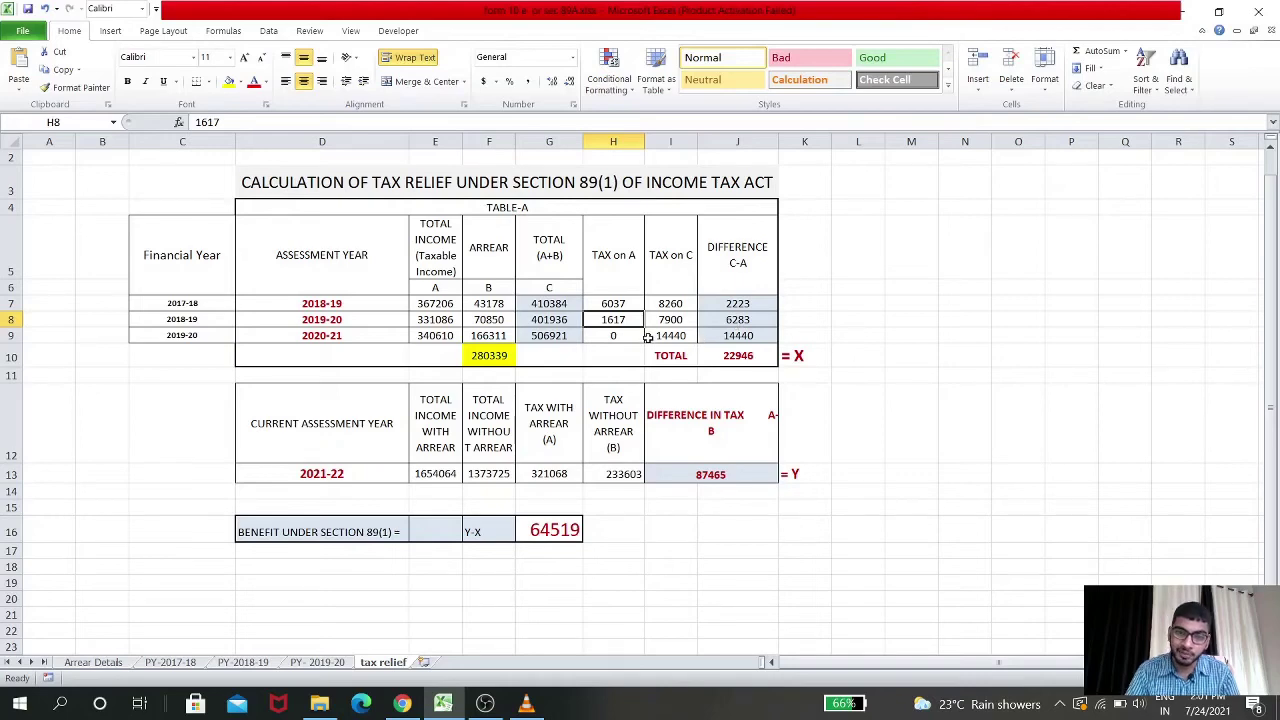
key("alt+Tab")
left_click(350, 421)
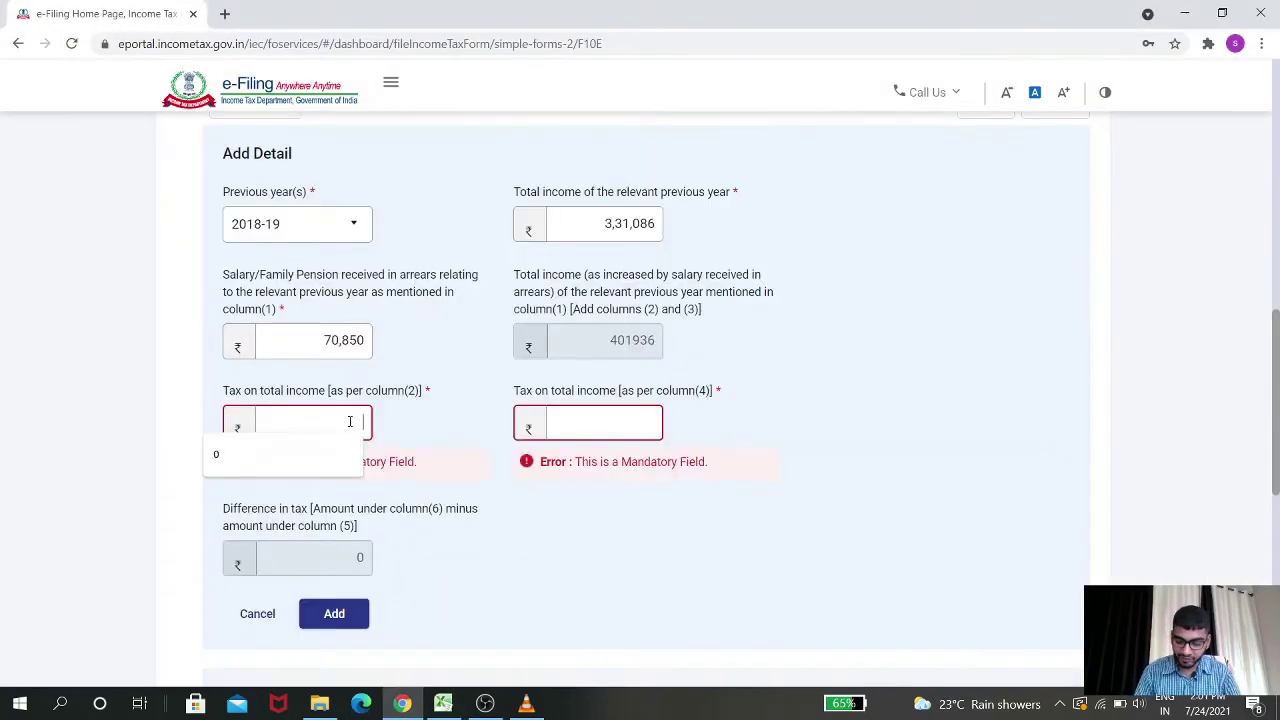
type("1617")
key("Tab")
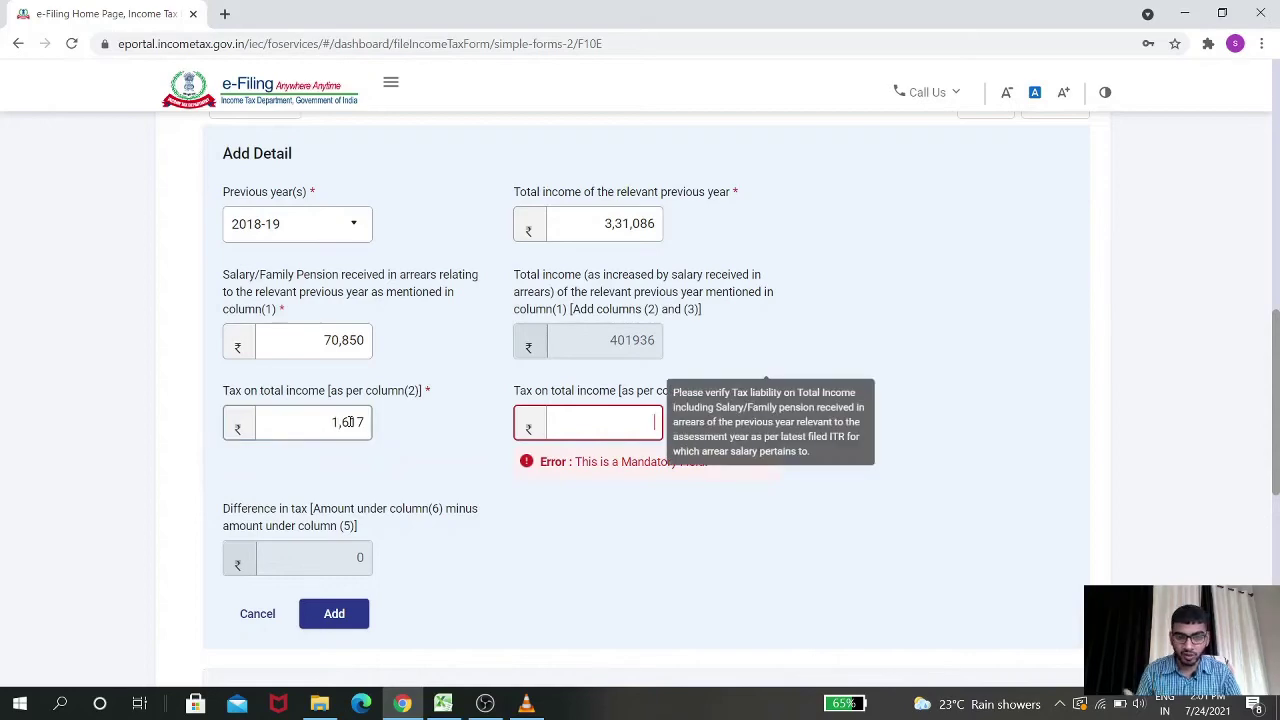
Enter tax on column (4) of 7900, verify the 6283 difference, and add the 2018-19 row
key("alt+Tab")
key("alt+Tab")
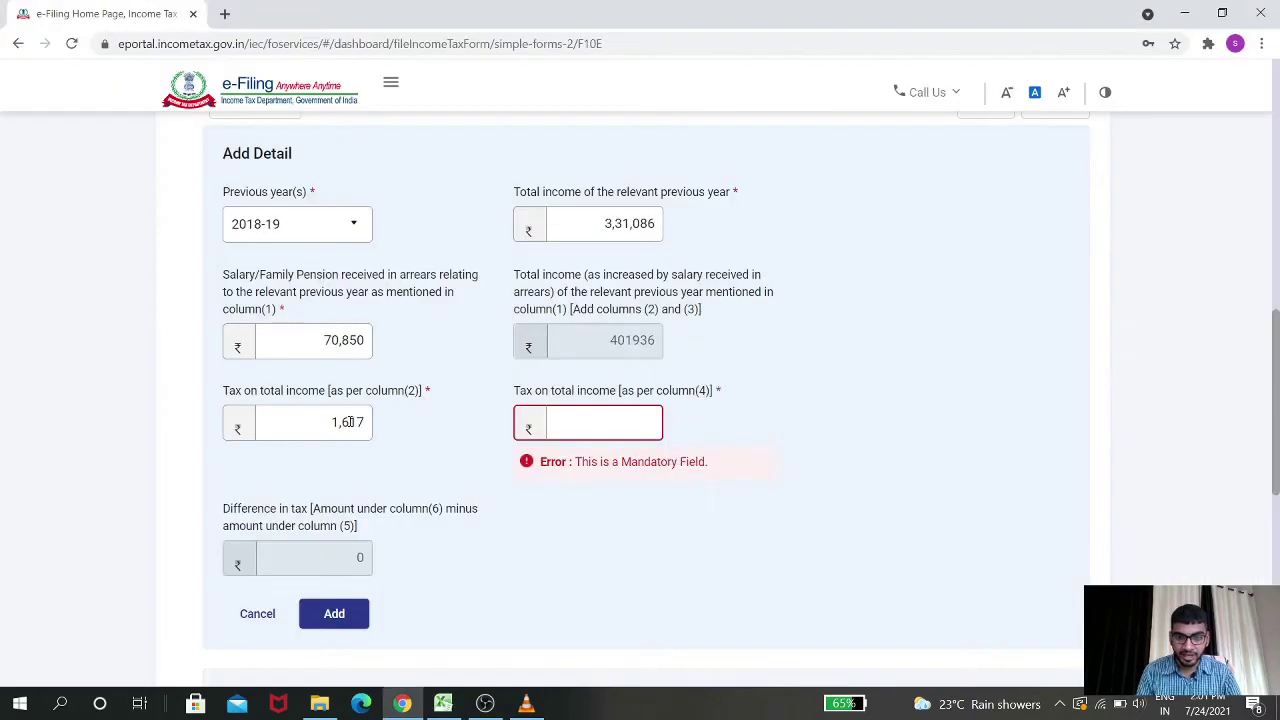
type("7900")
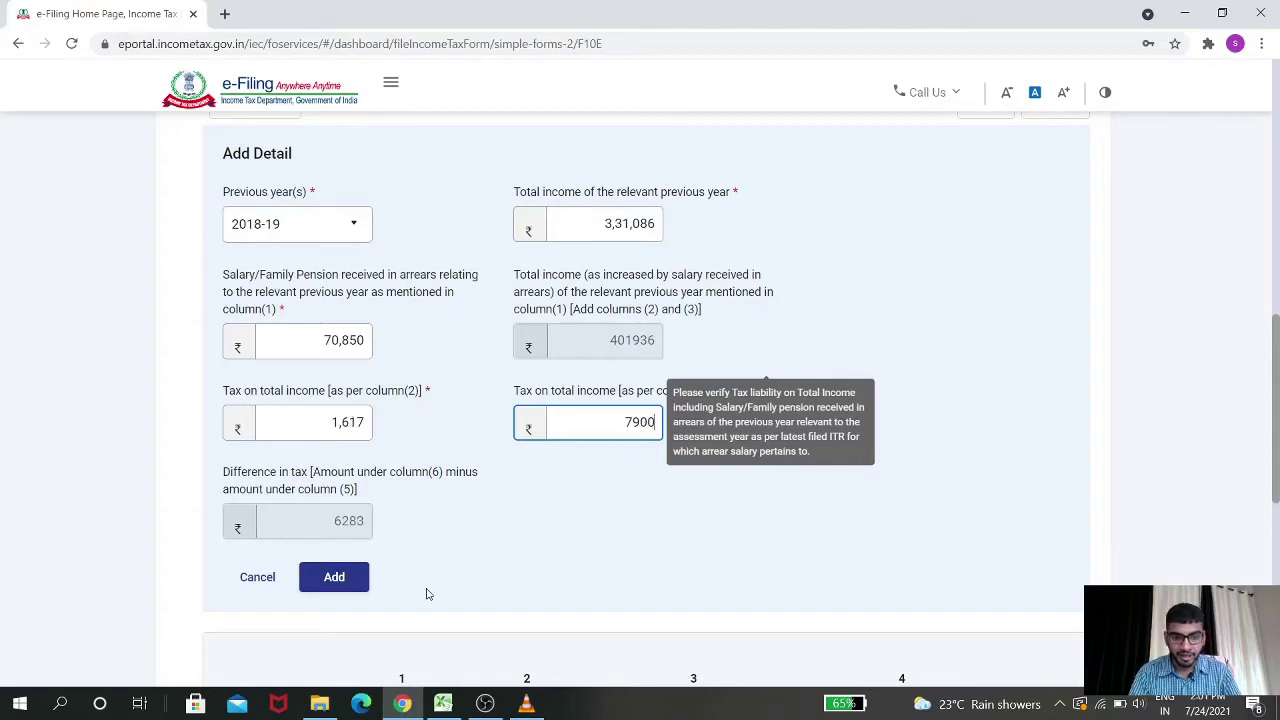
left_click(464, 556)
key("alt+Tab")
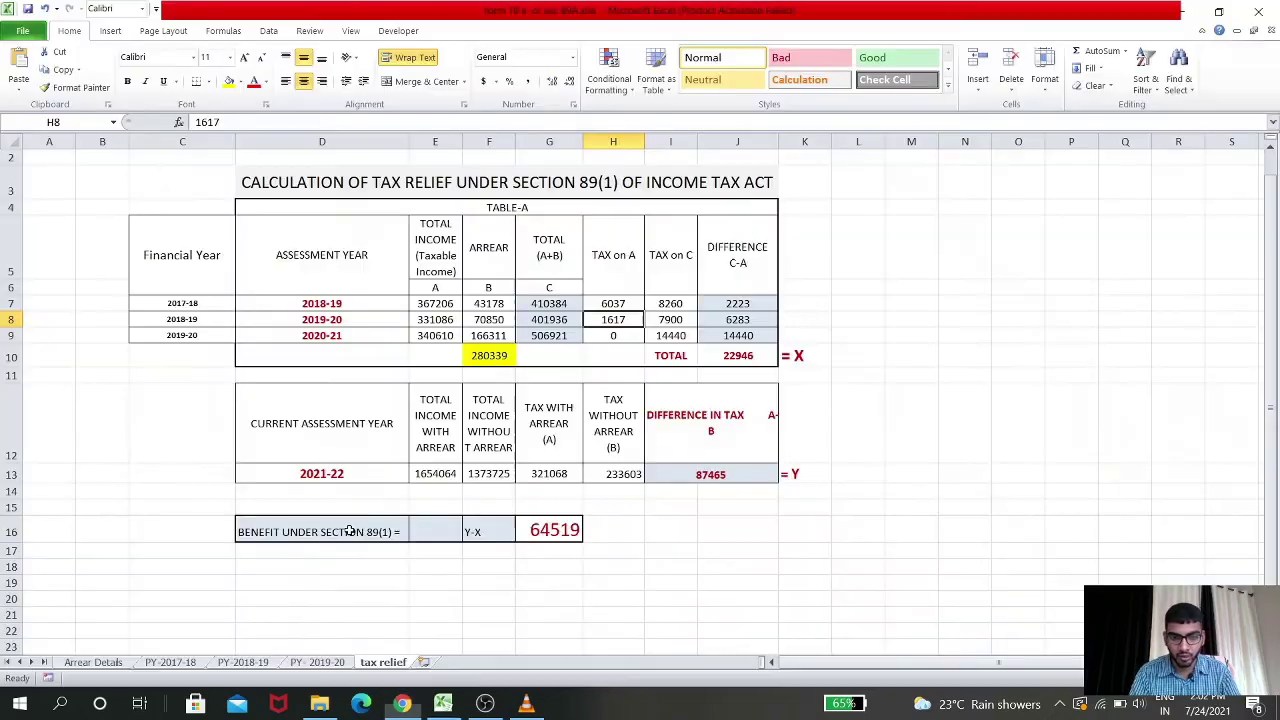
left_click(735, 318)
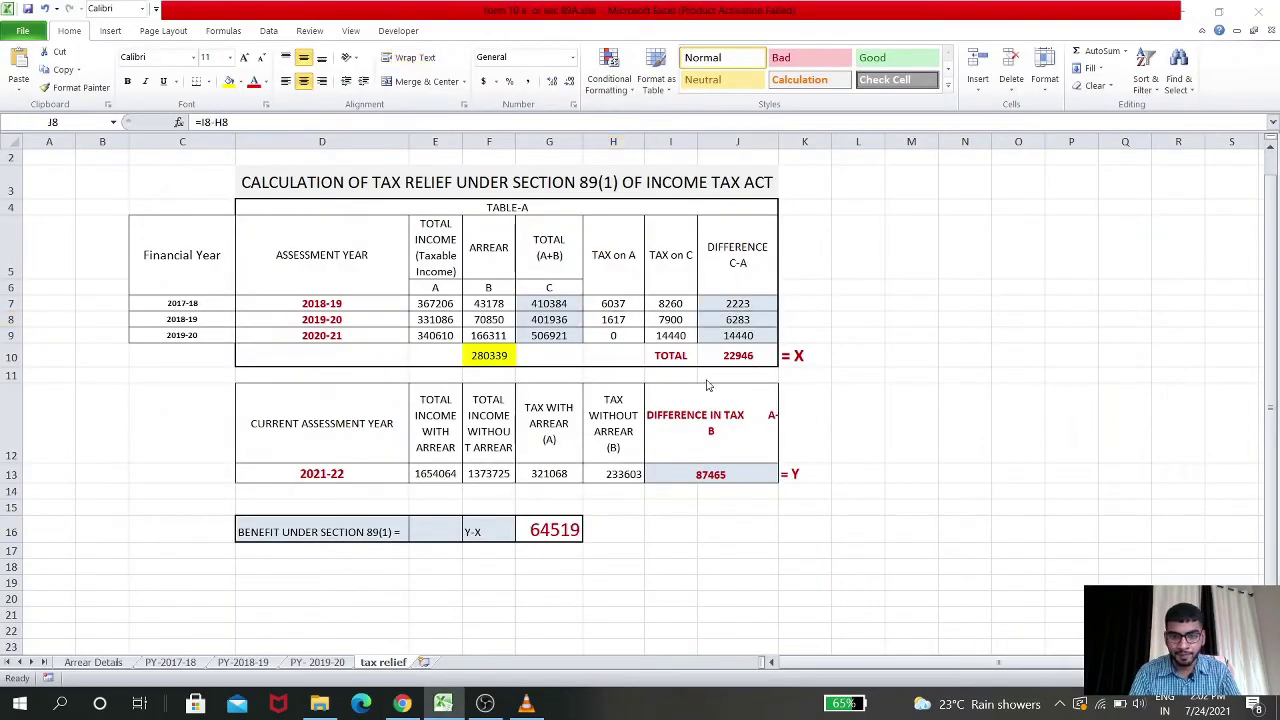
key("alt+Tab")
left_click(340, 577)
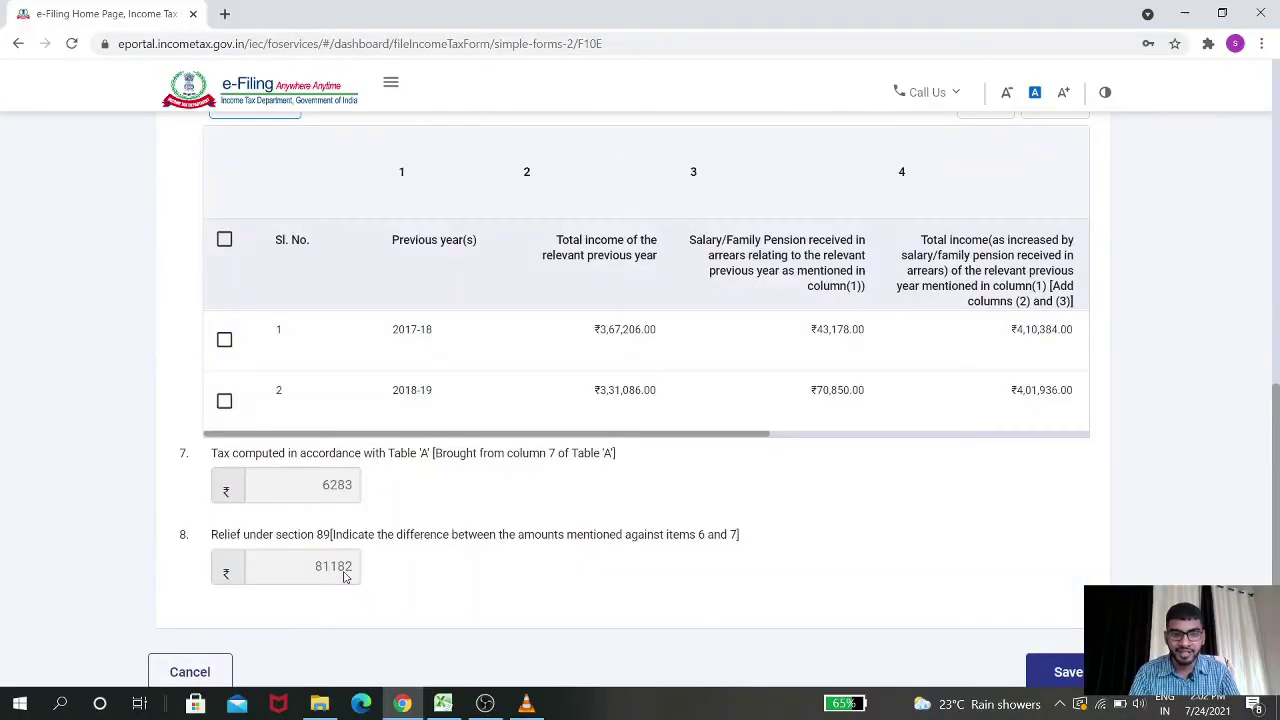
scroll(379, 440, "up", 3)
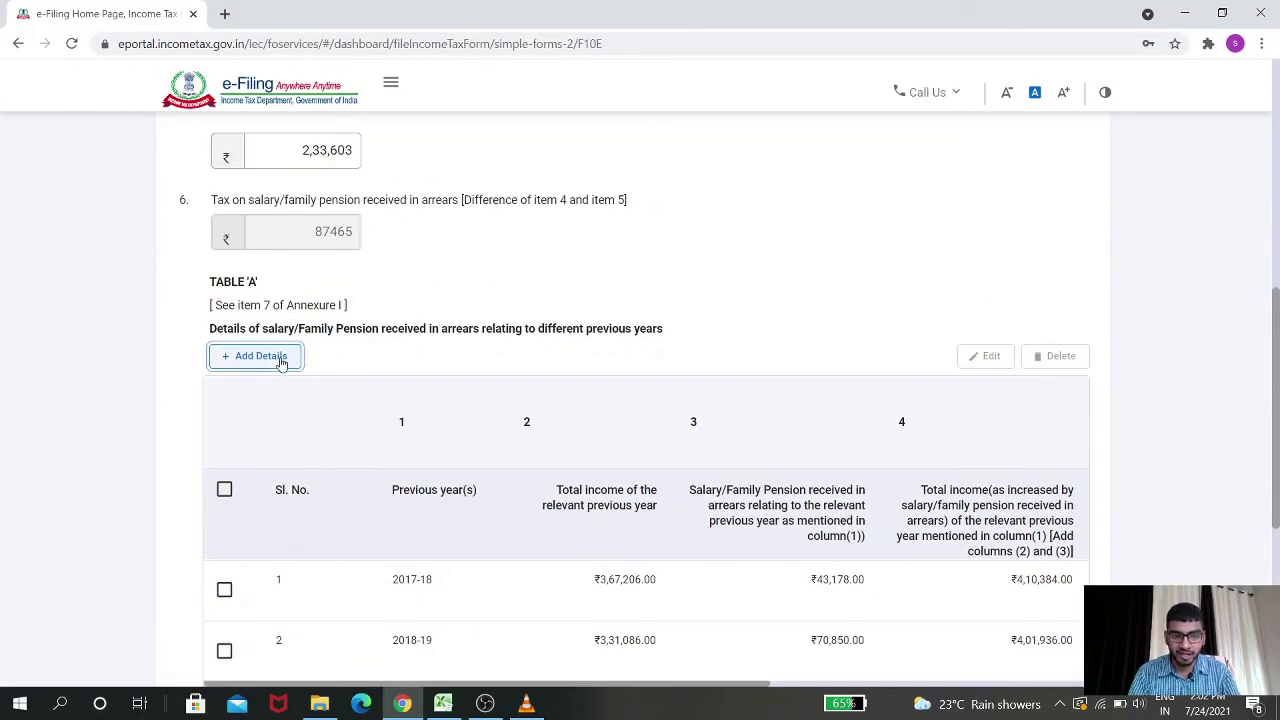
Start a new Table A row for 2019-20 with total income 340610
left_click(281, 362)
key("alt+Tab")
key("alt+Tab")
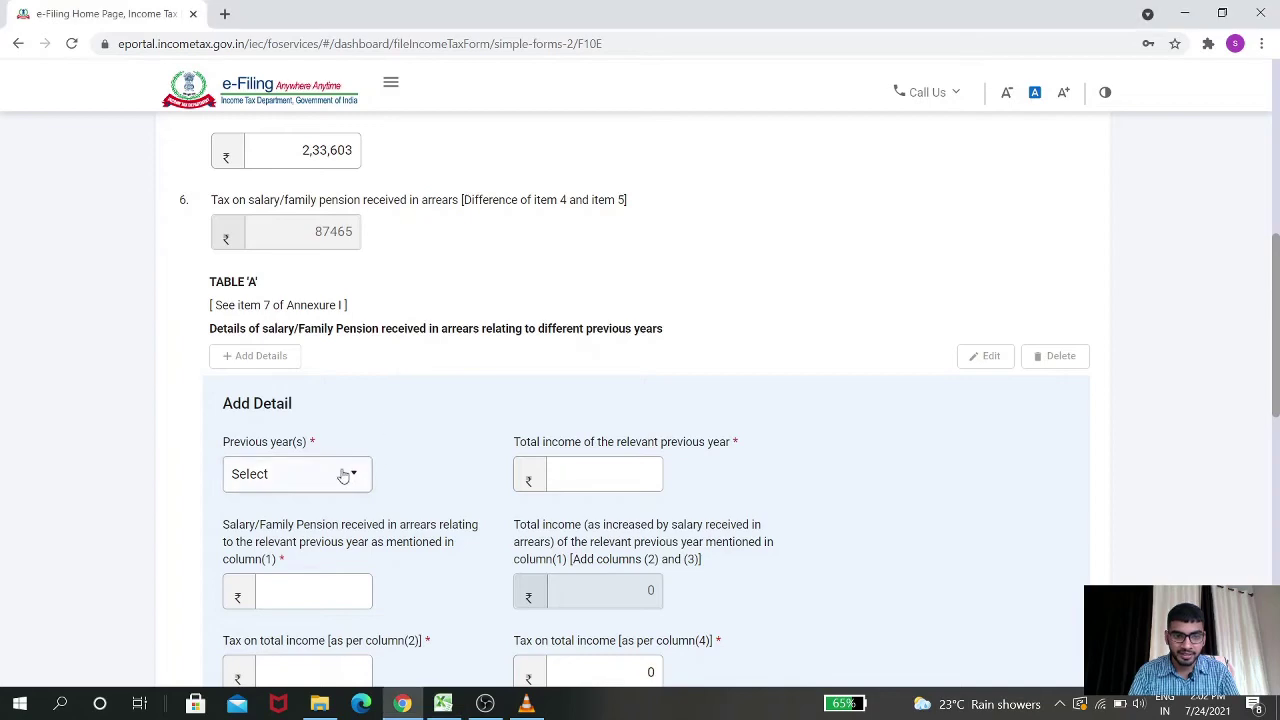
left_click(343, 475)
left_click(340, 512)
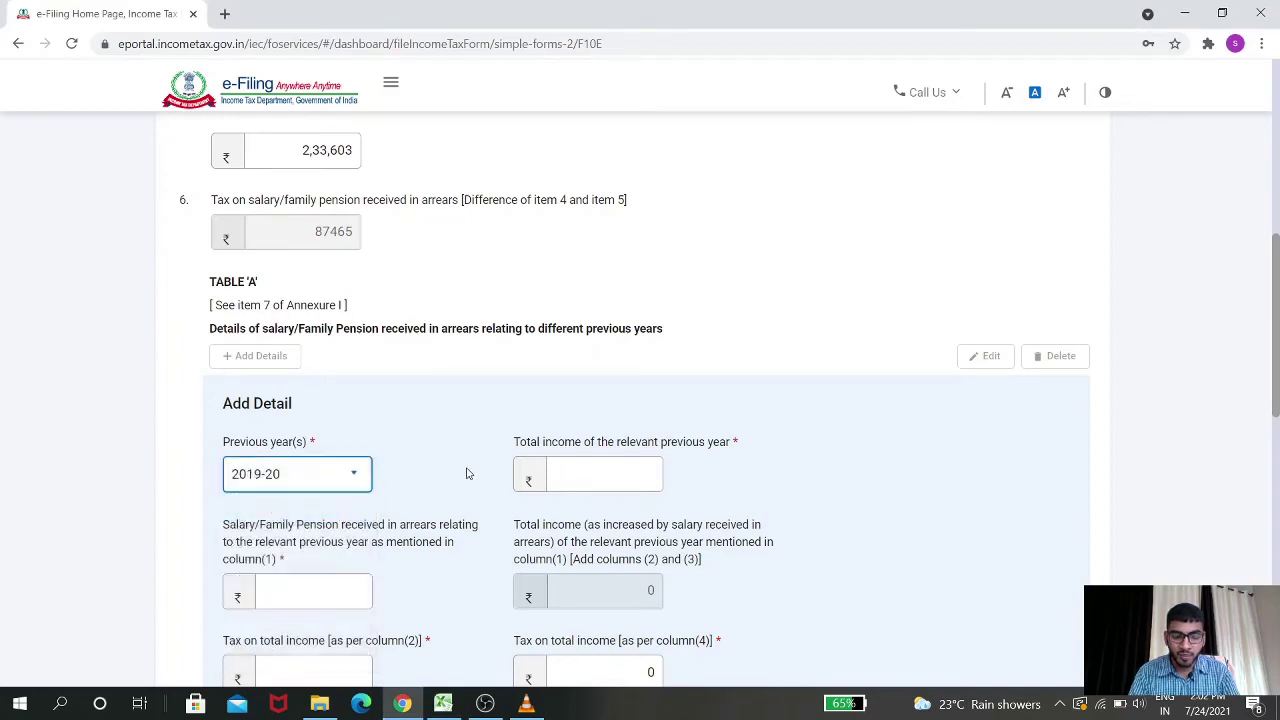
left_click(578, 474)
key("alt+Tab")
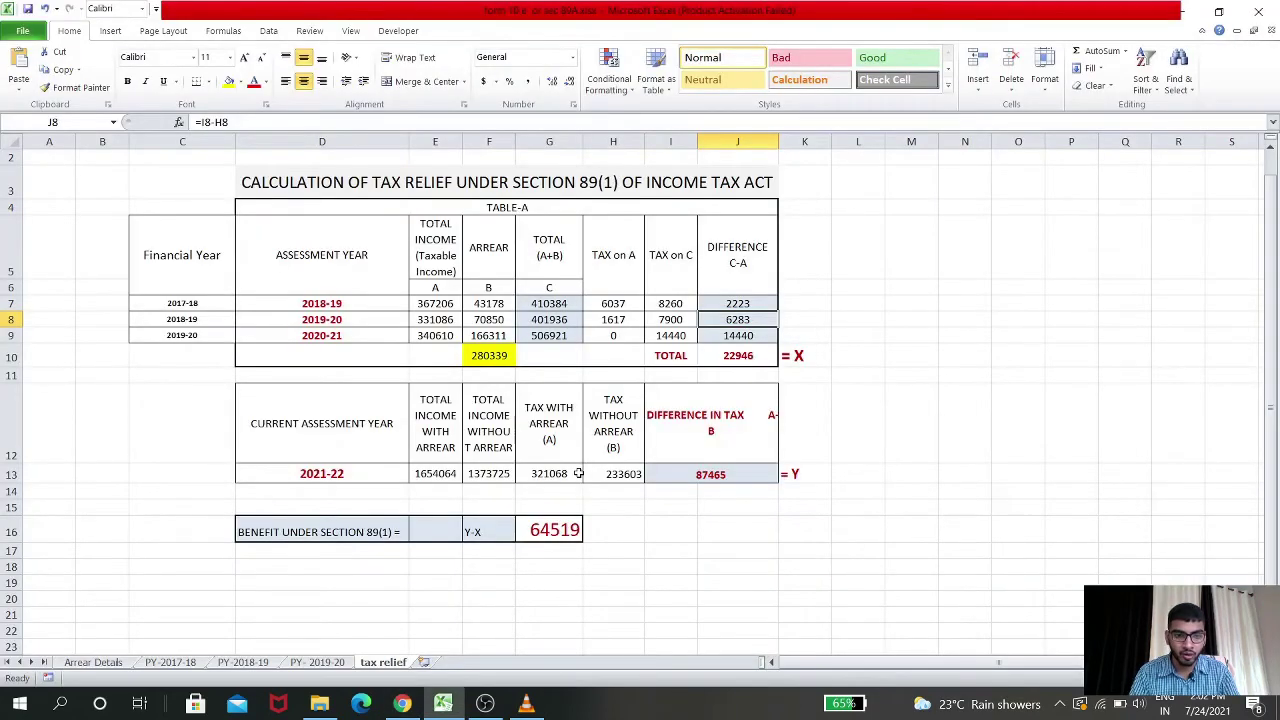
key("alt+Tab")
type("340")
key("alt+Tab")
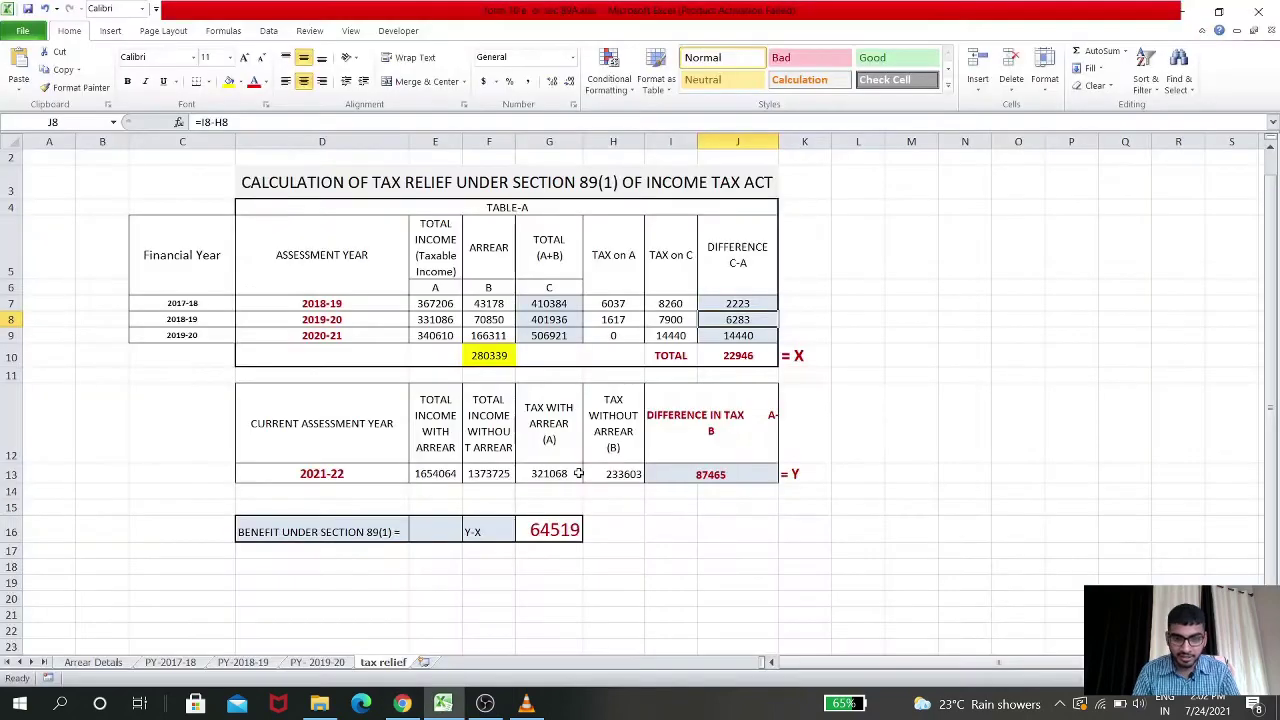
key("alt+Tab")
key("BackSpace")
key("BackSpace")
key("BackSpace")
key("BackSpace")
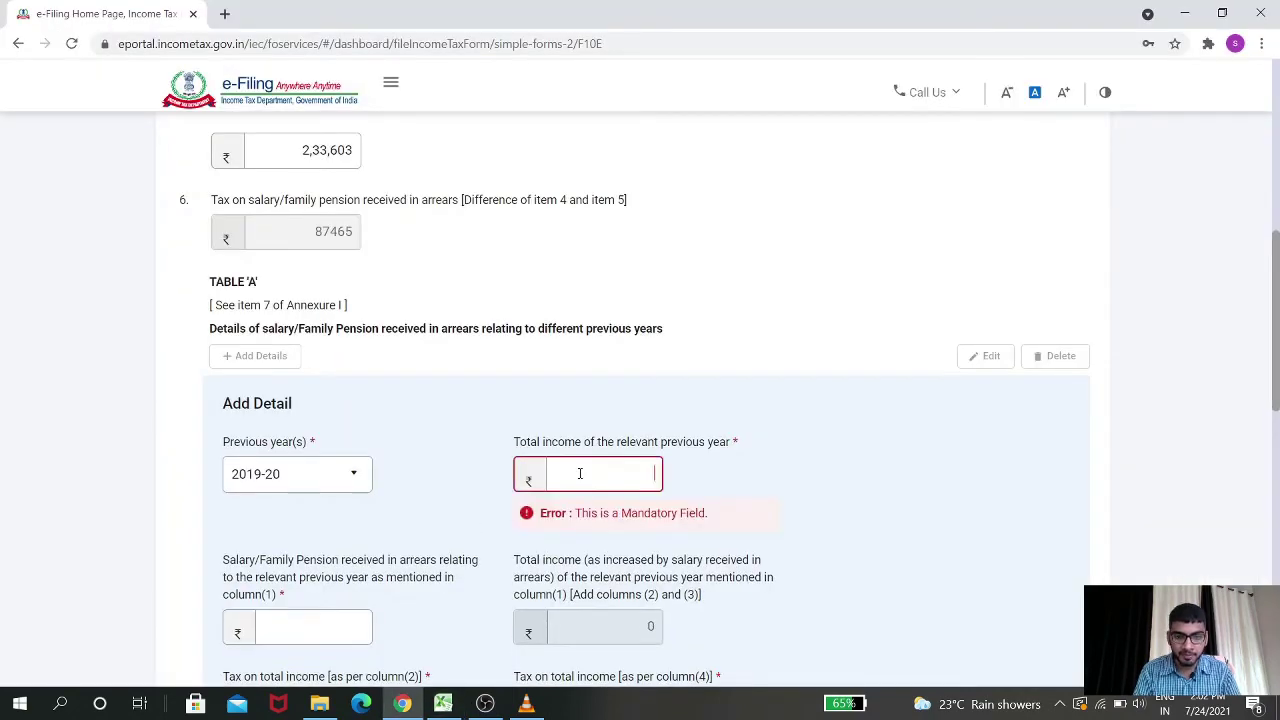
key("alt+Tab")
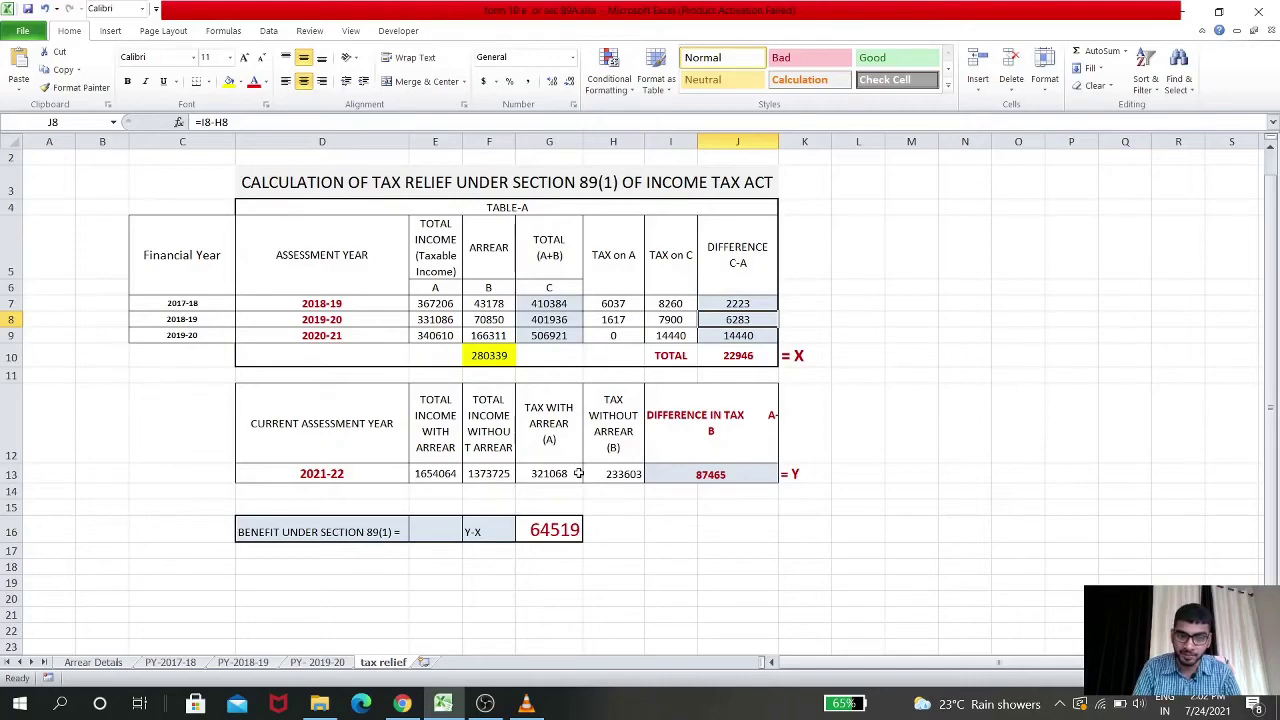
key("alt+Tab")
type("340610")
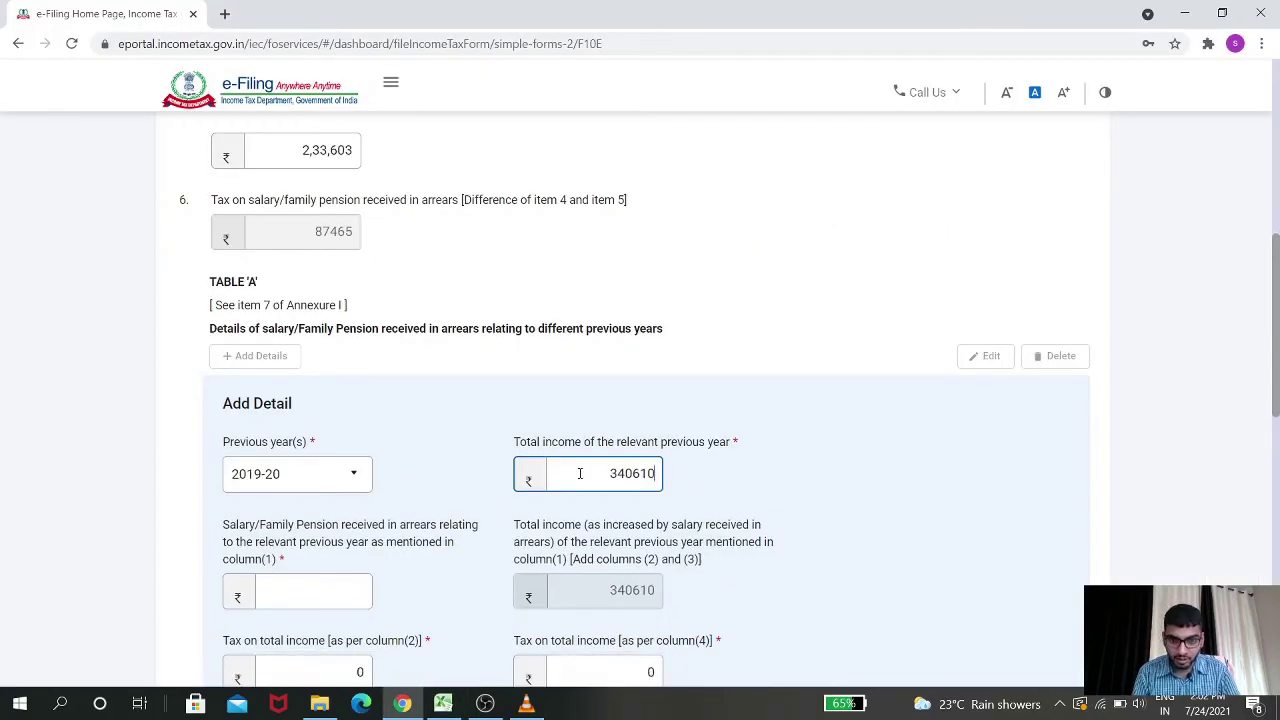
Enter 166311 as the 2019-20 salary arrears
key("Tab")
key("alt+Tab")
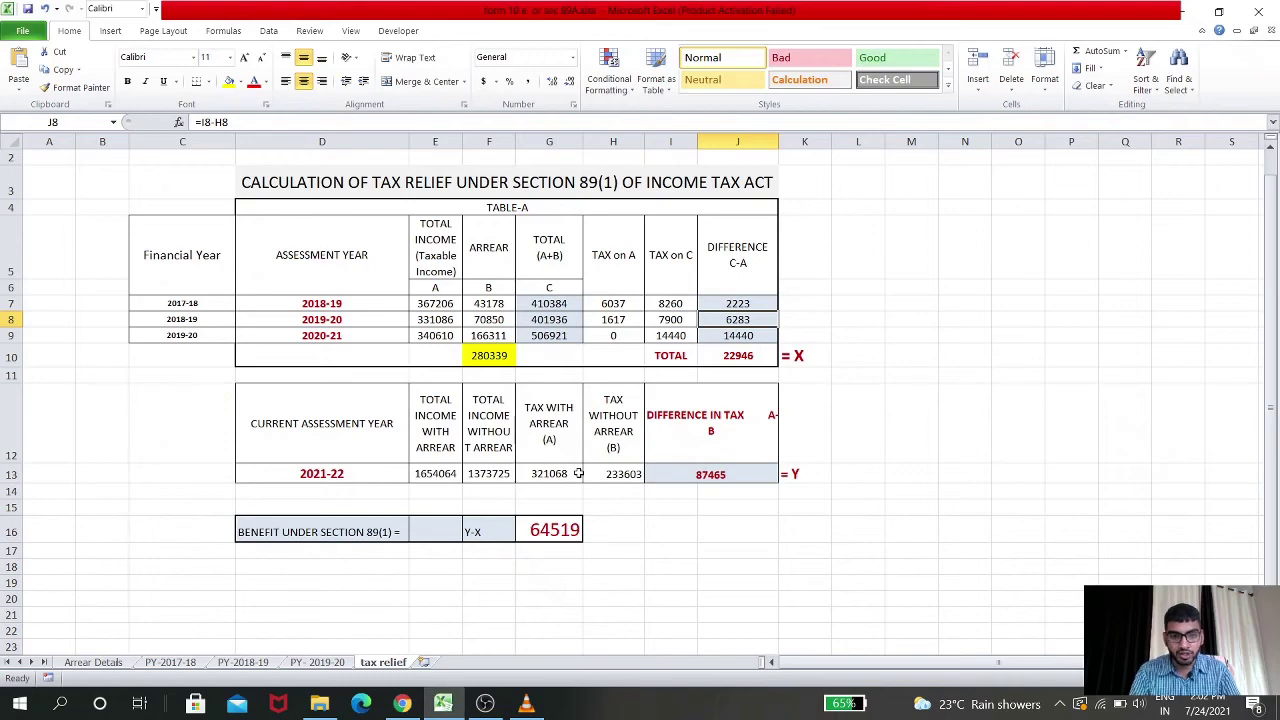
key("alt+Tab")
type("166311")
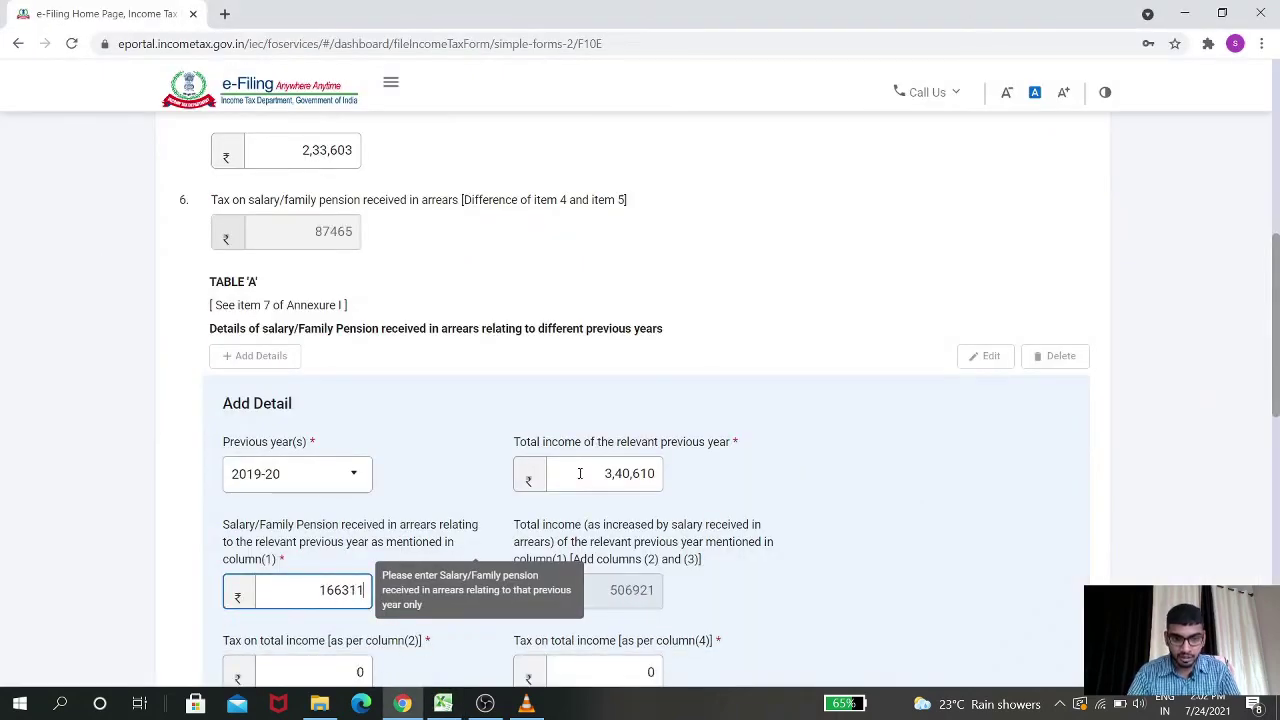
key("Tab")
key("BackSpace")
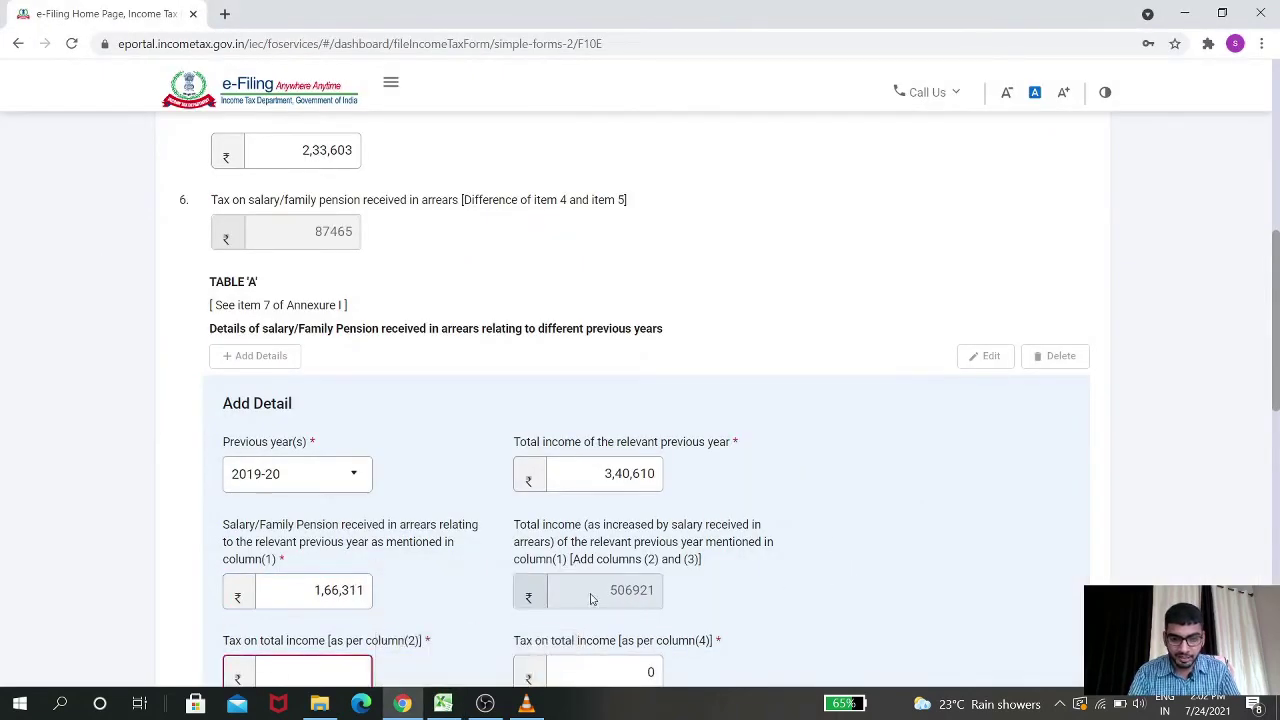
scroll(643, 480, "down", 1)
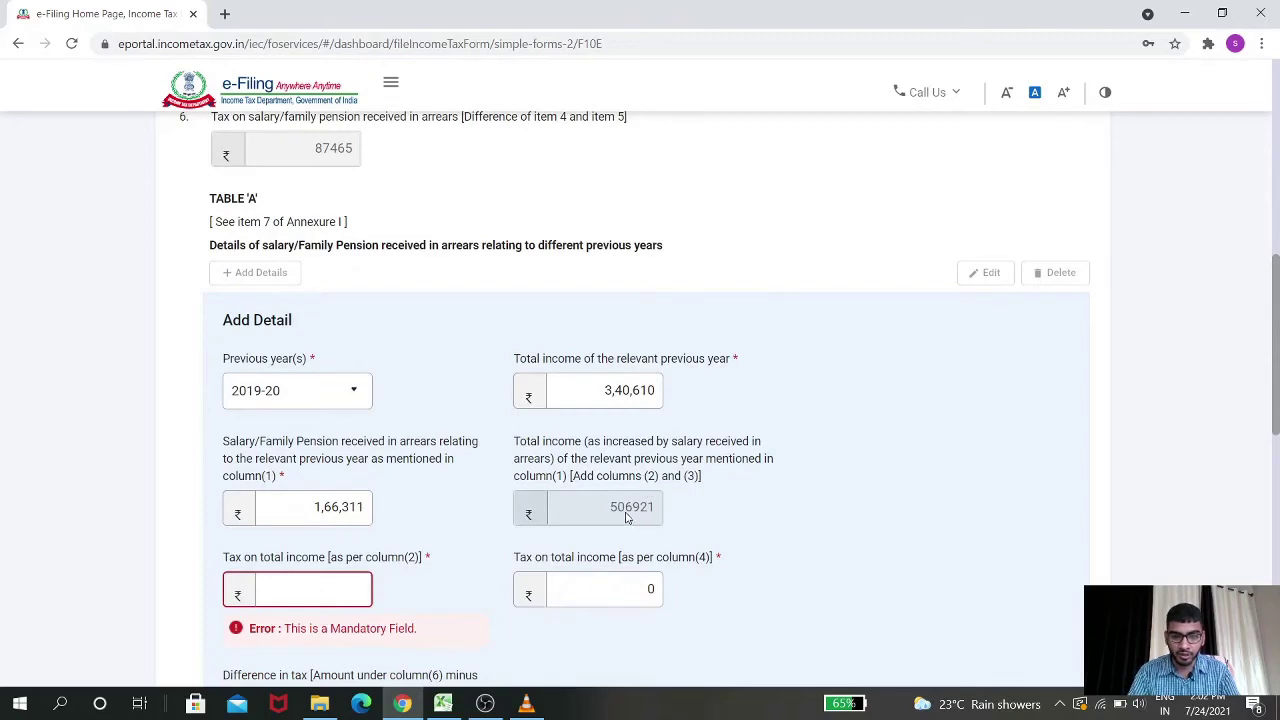
Enter column(2) tax 0 and column(4) tax 14440, then try adding the row
key("alt+Tab")
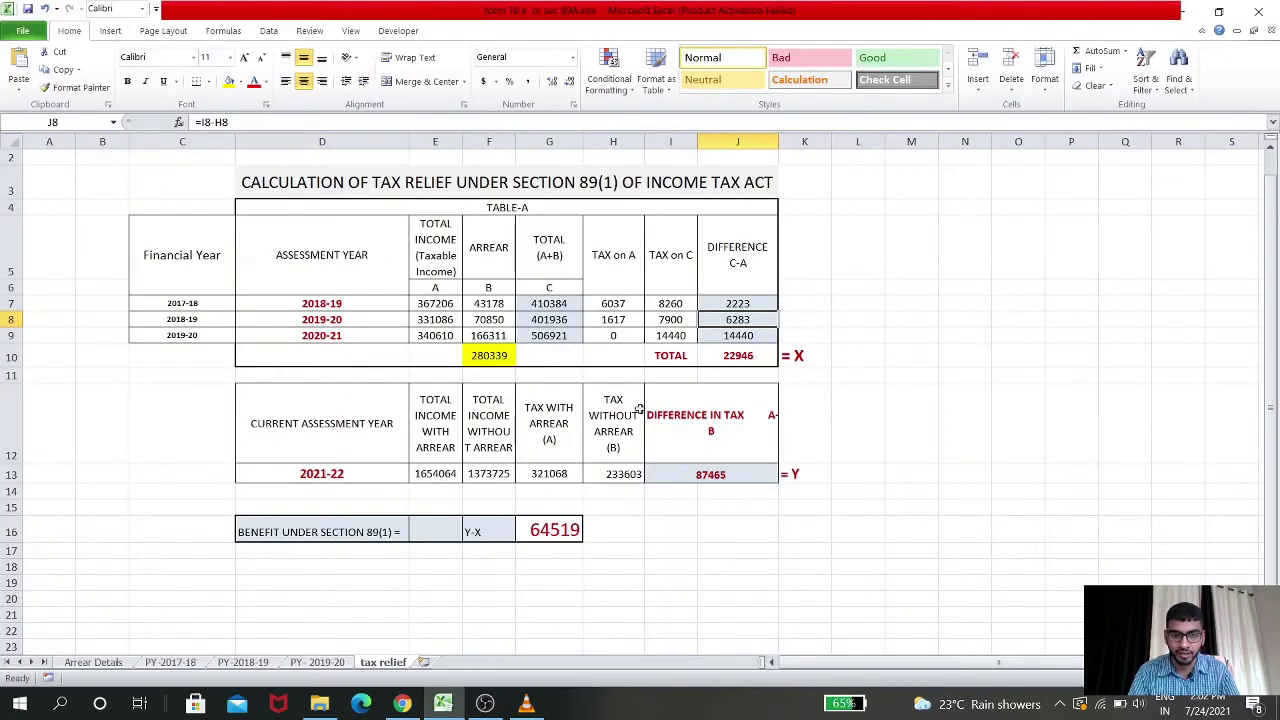
left_click(565, 338)
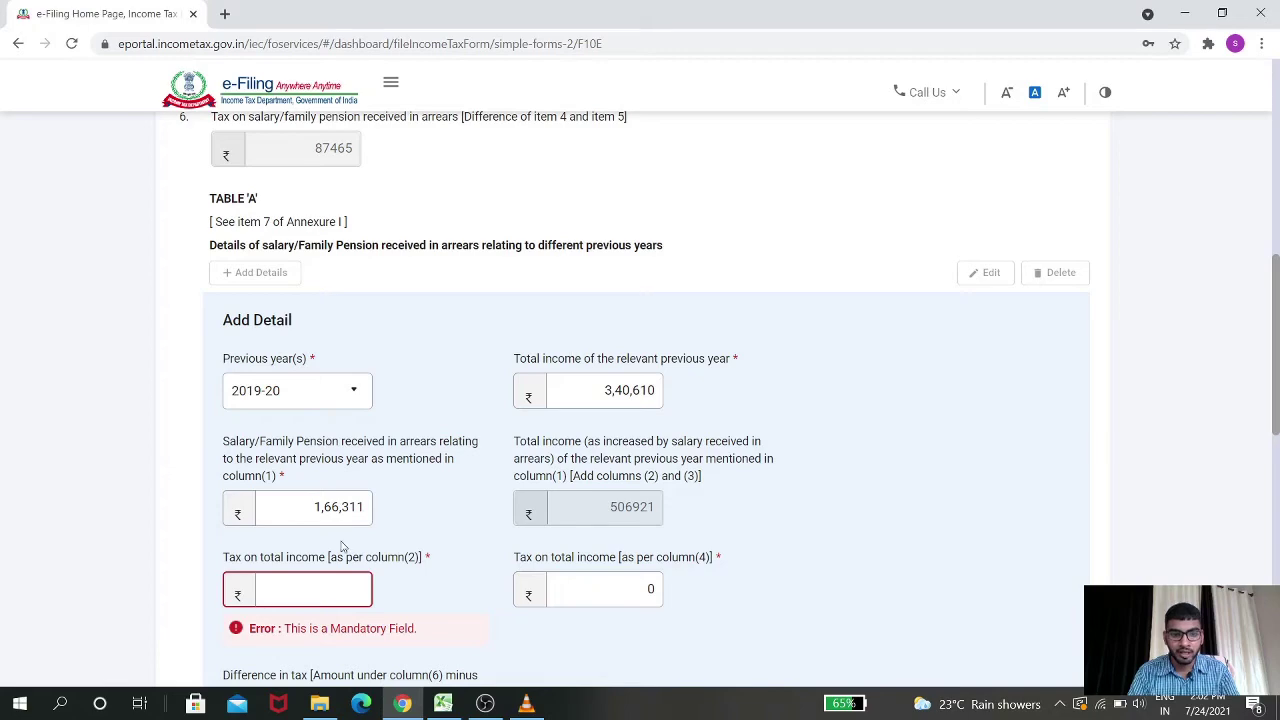
key("alt+Tab")
left_click(301, 593)
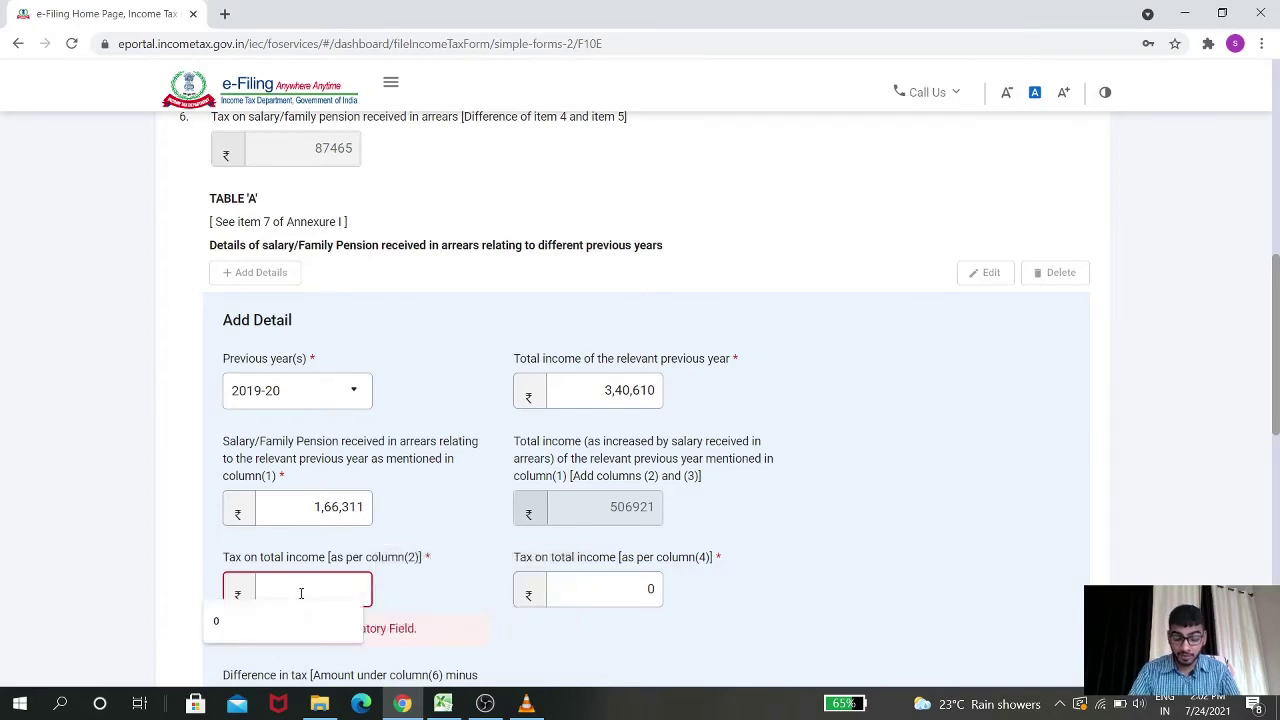
type("0")
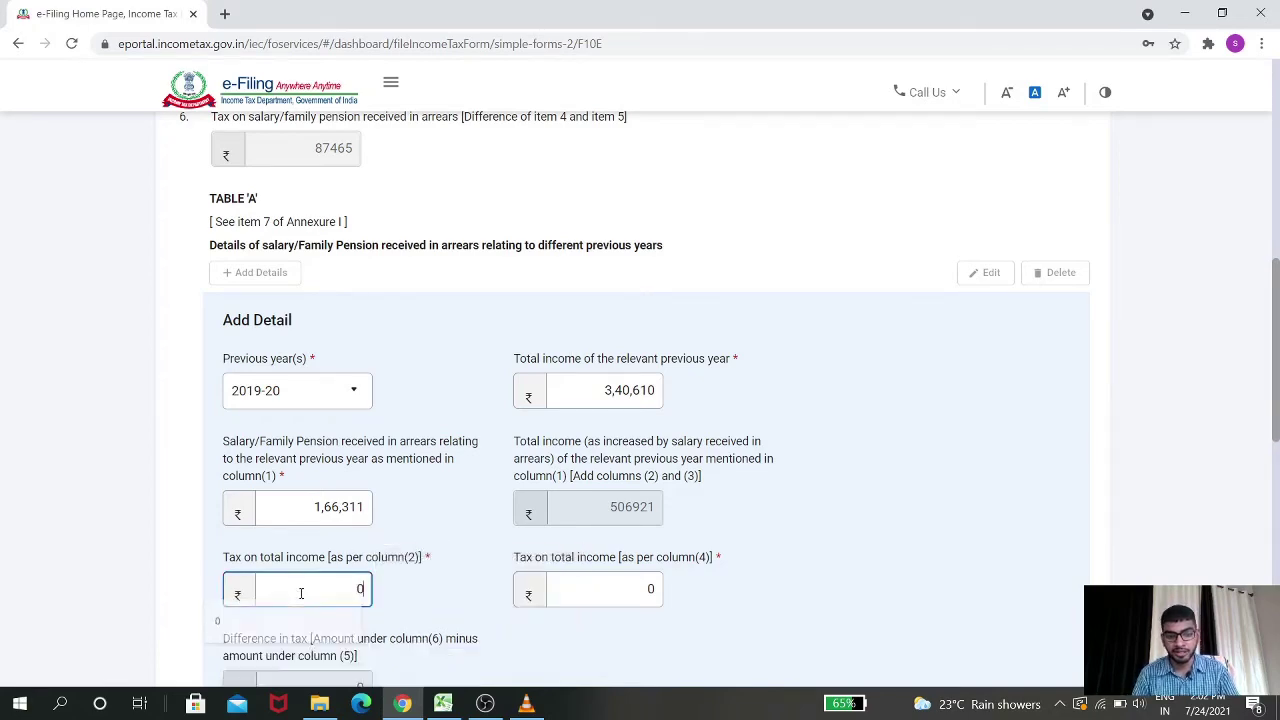
key("Tab")
key("alt+Tab")
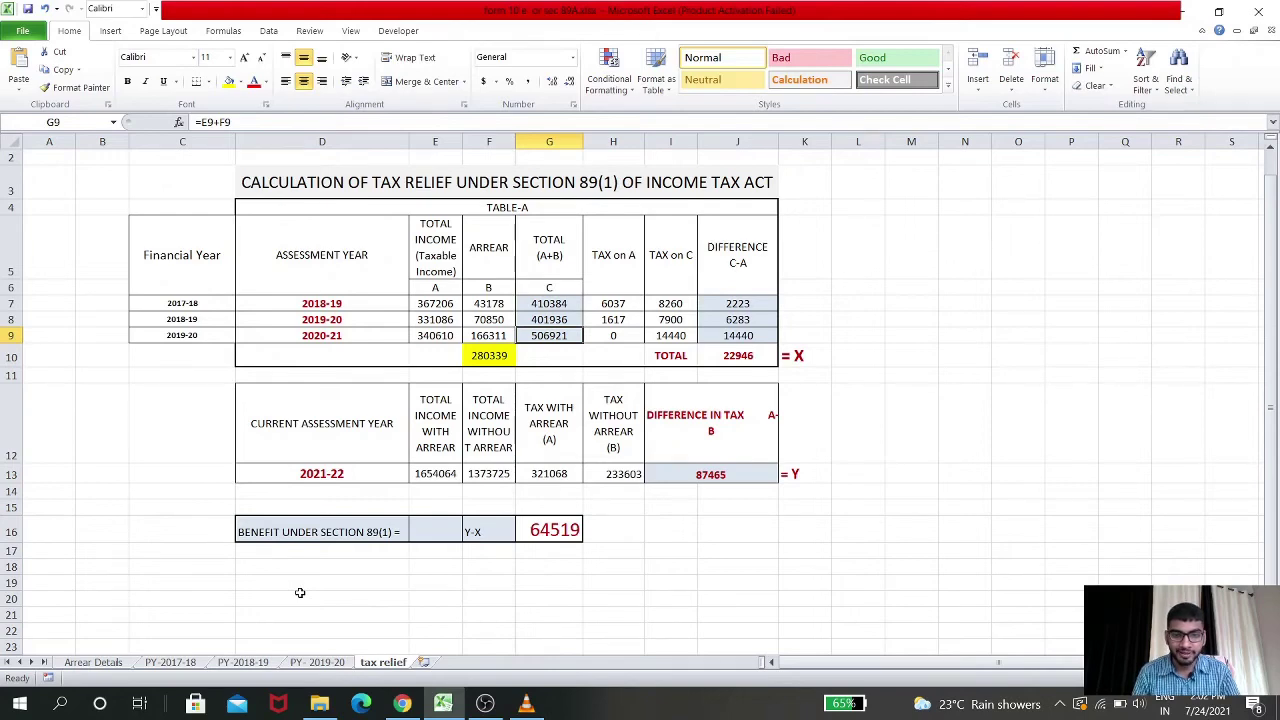
key("alt+Tab")
type("1")
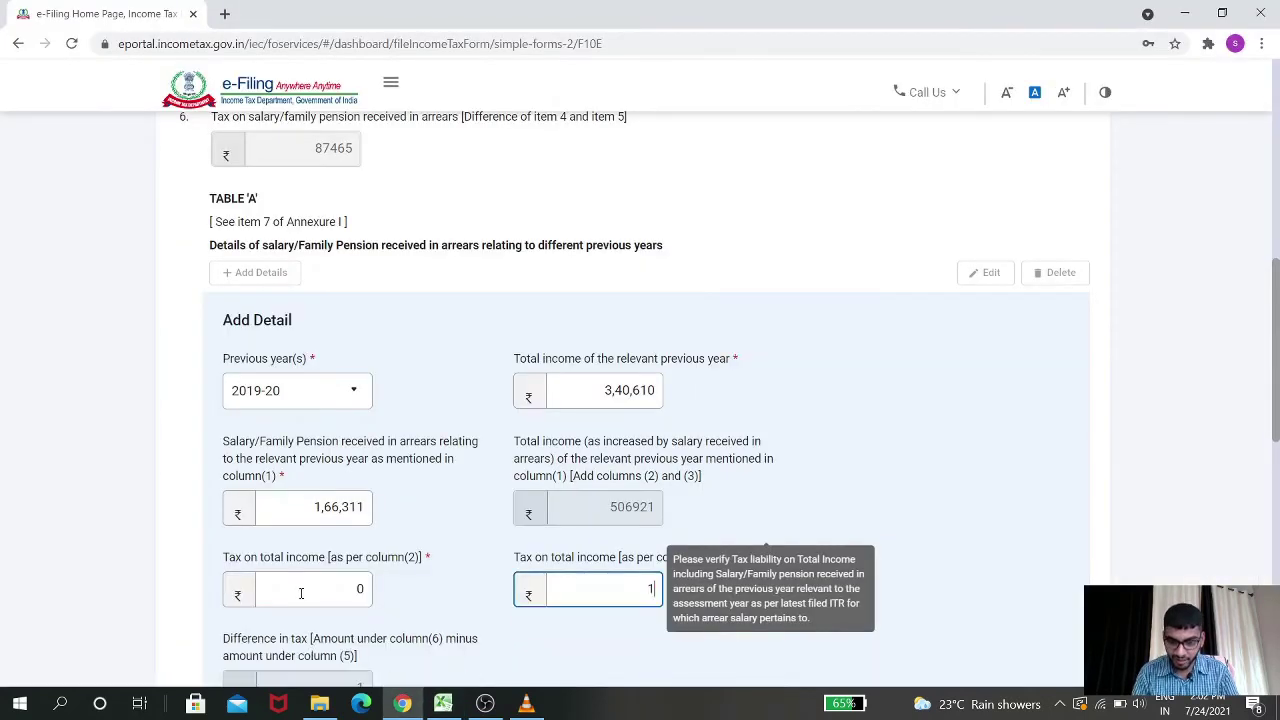
type("4440")
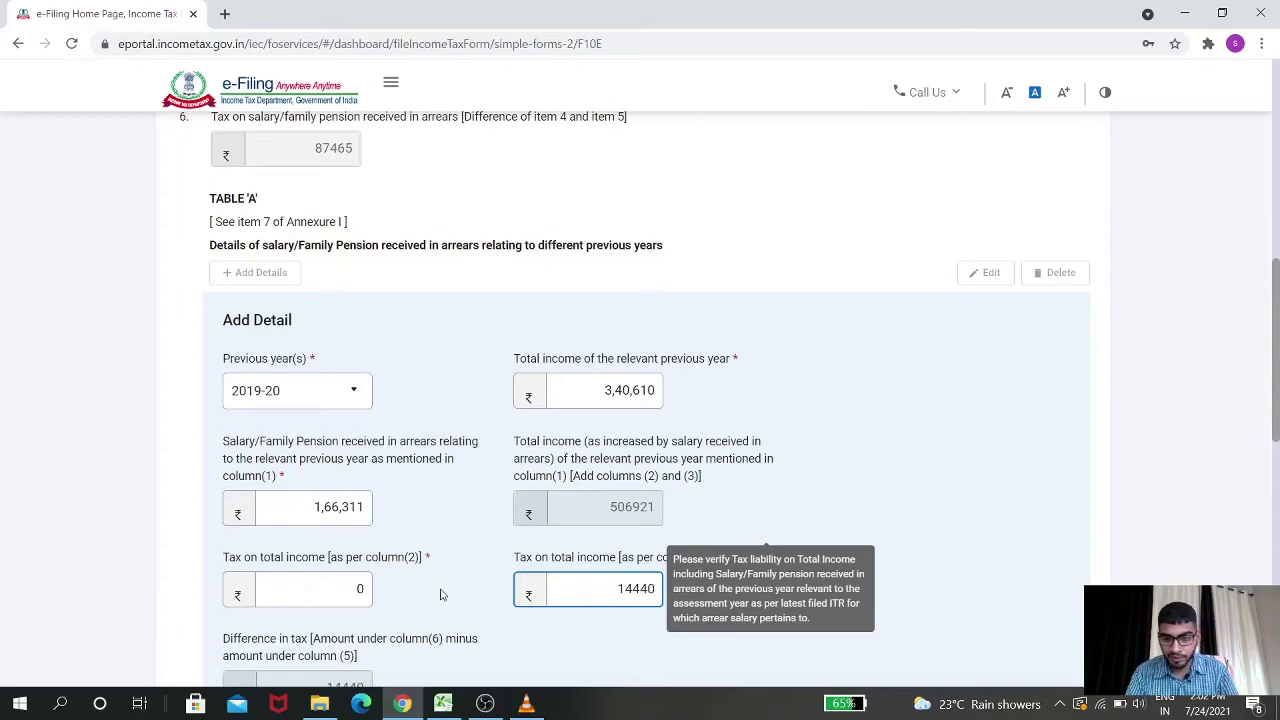
left_click(877, 537)
scroll(889, 517, "down", 3)
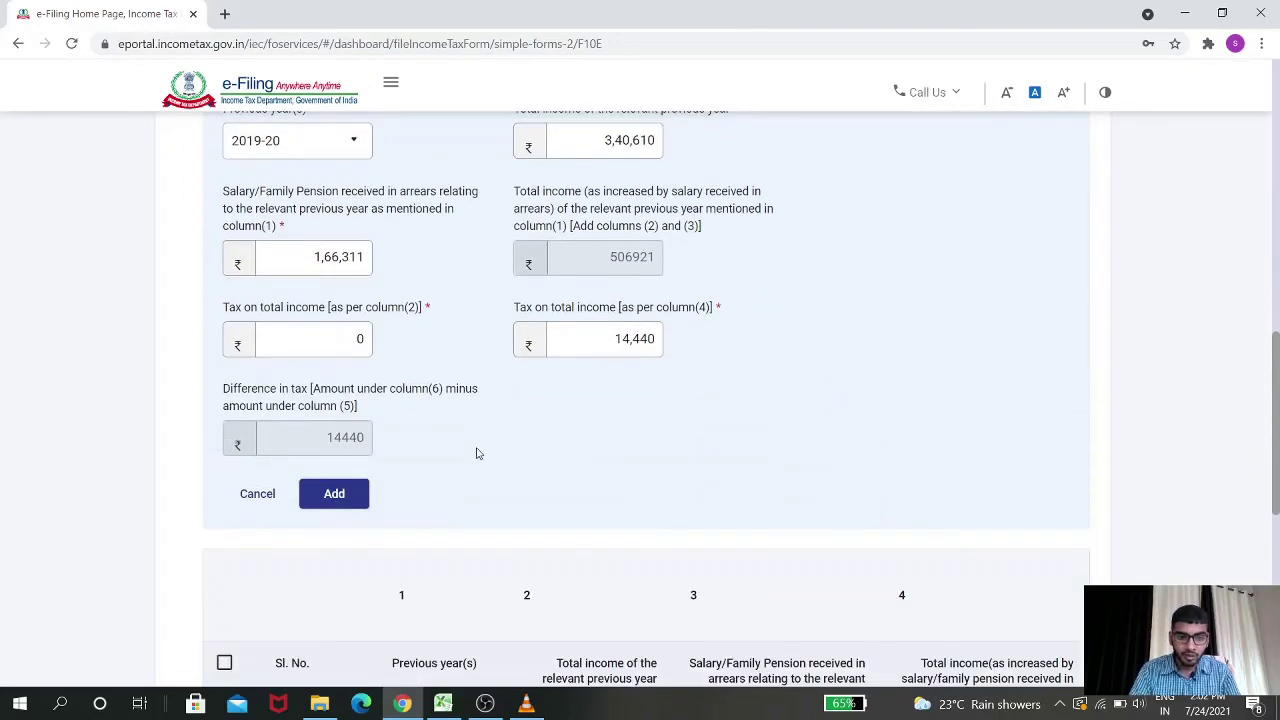
left_click(345, 496)
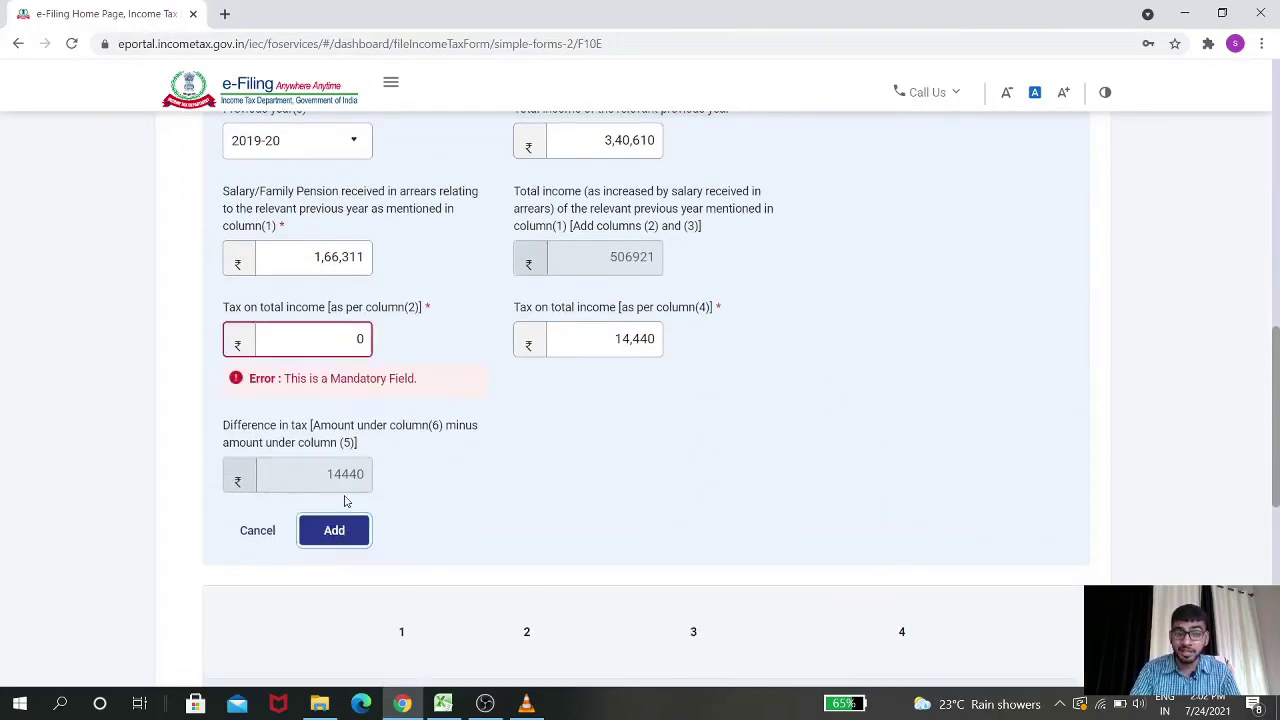
Correct the column(2) tax to 1 and column(4) tax to 14441, then add the 2019-20 row
scroll(853, 403, "up", 1)
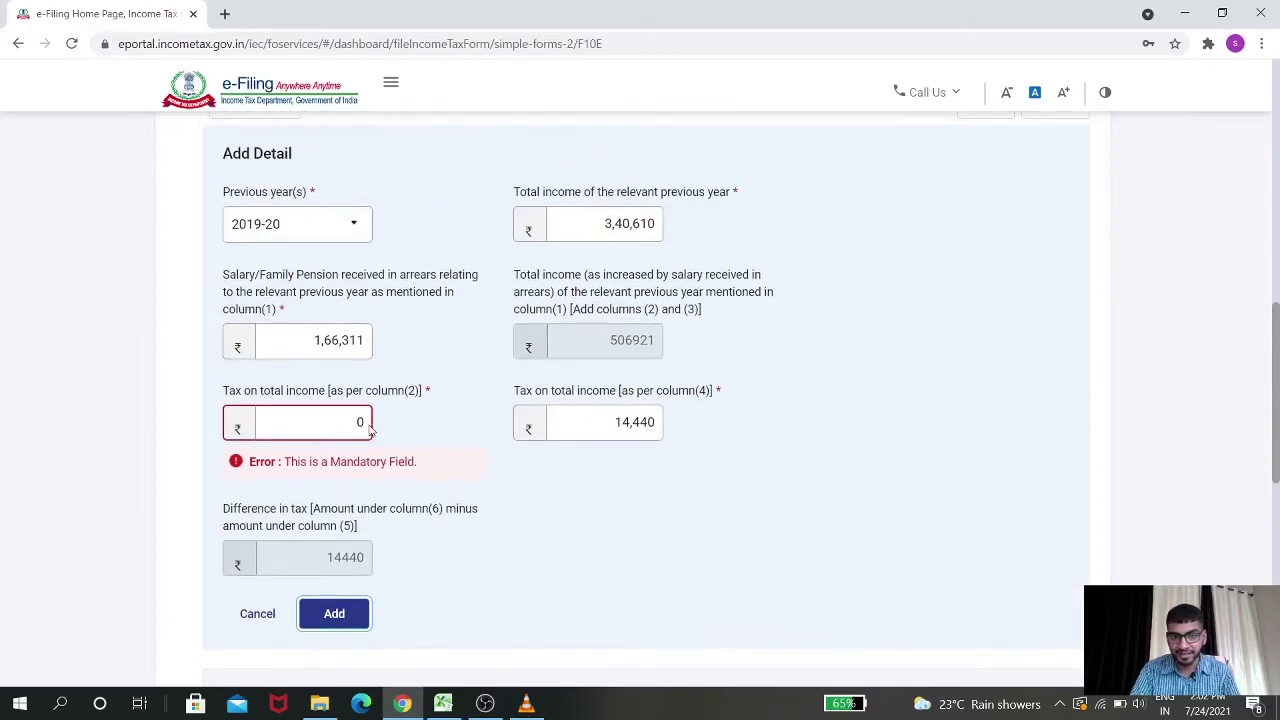
double_click(354, 423)
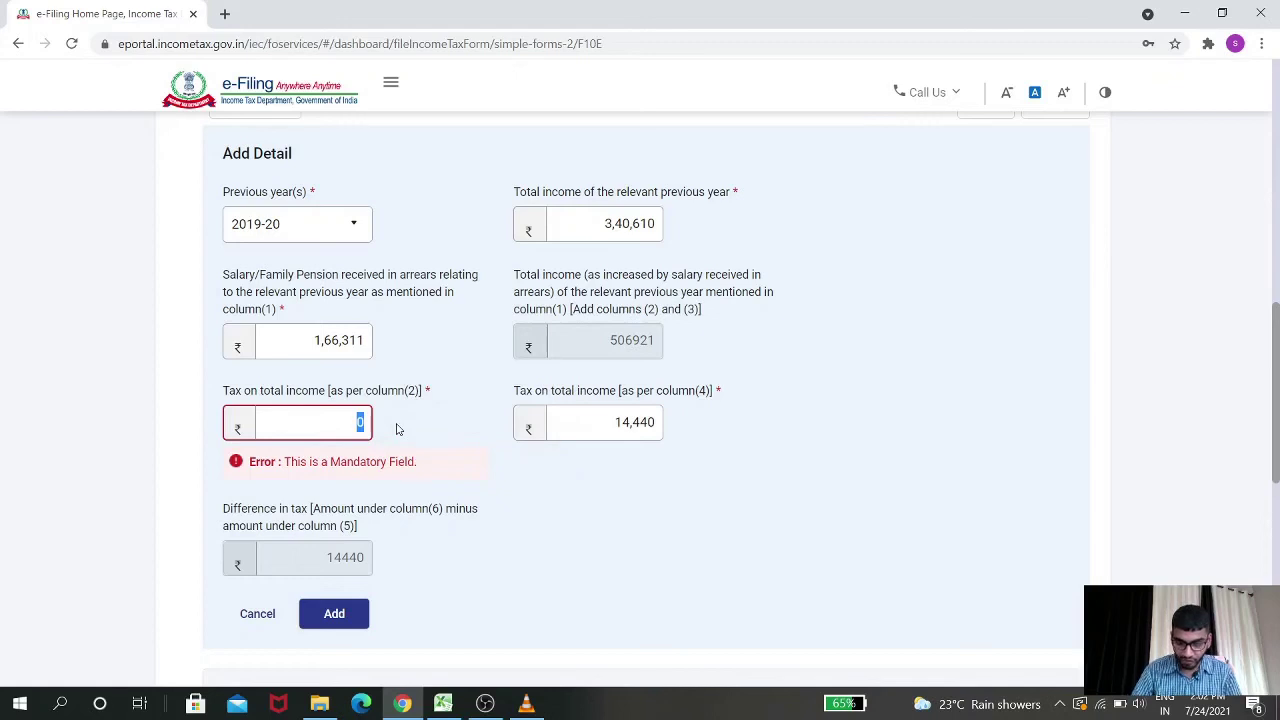
type("1")
left_click(655, 428)
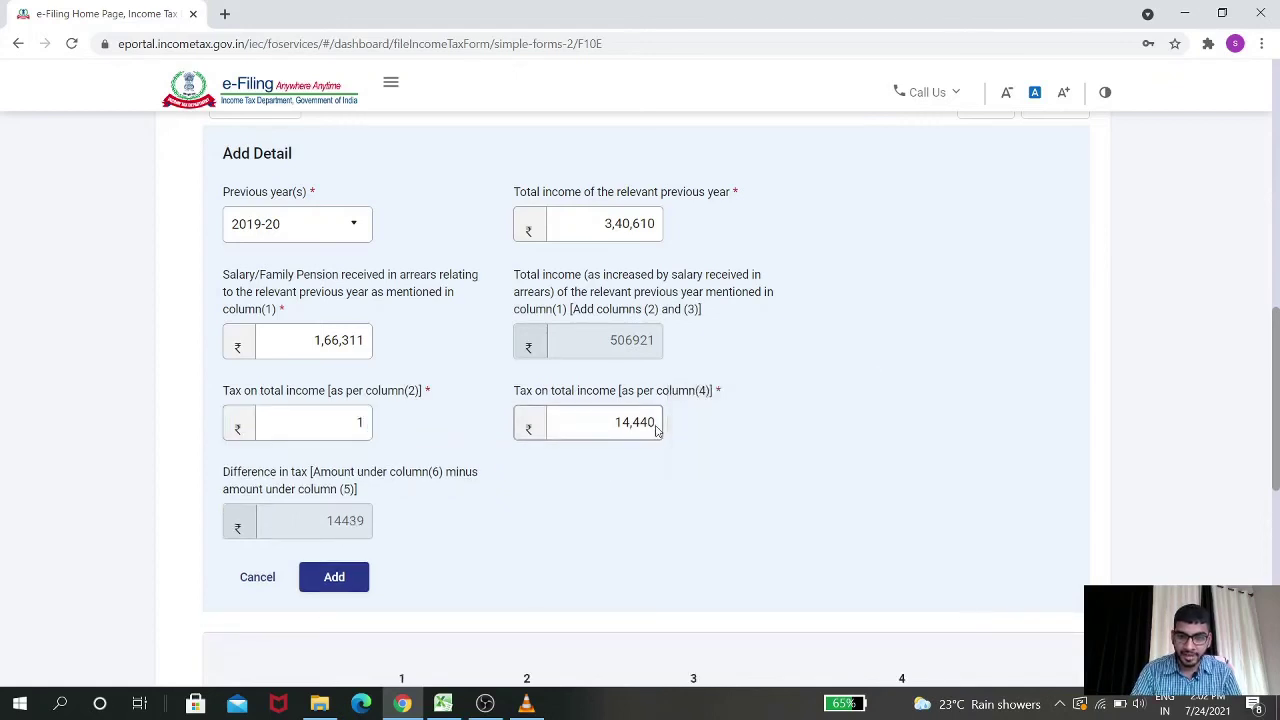
left_click(655, 428)
key("BackSpace")
type("1")
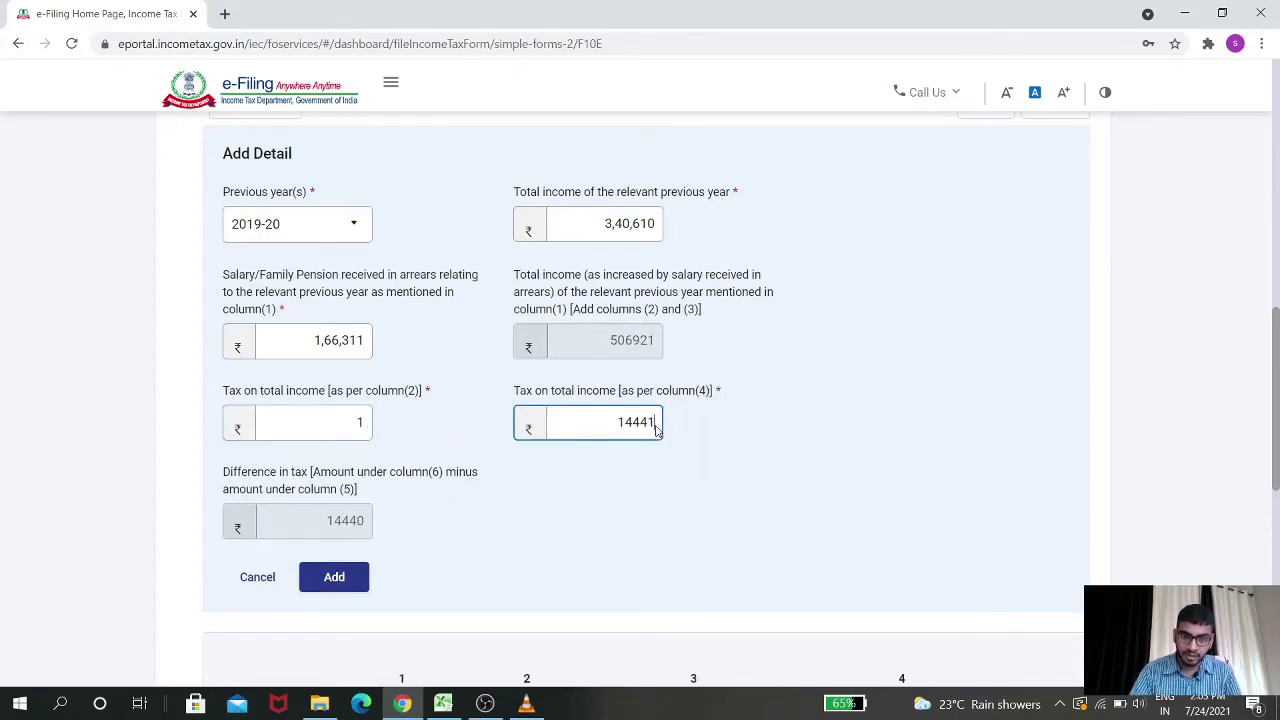
key("Tab")
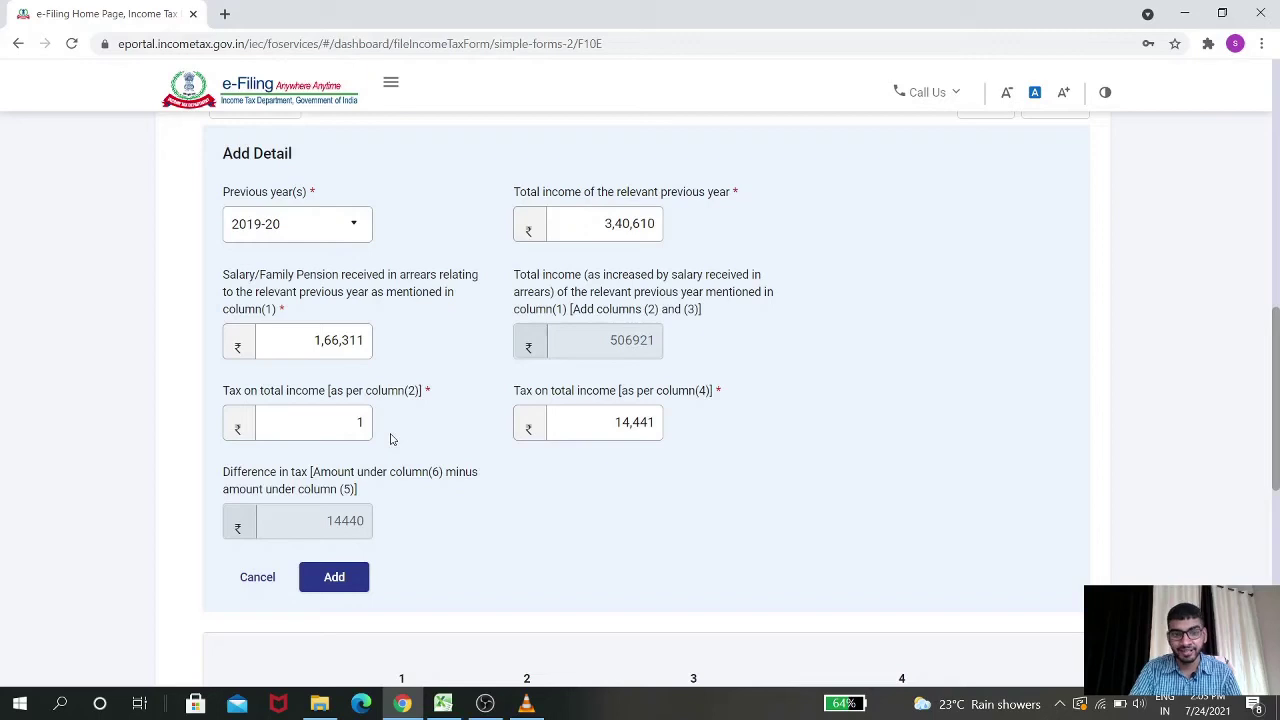
left_click(338, 578)
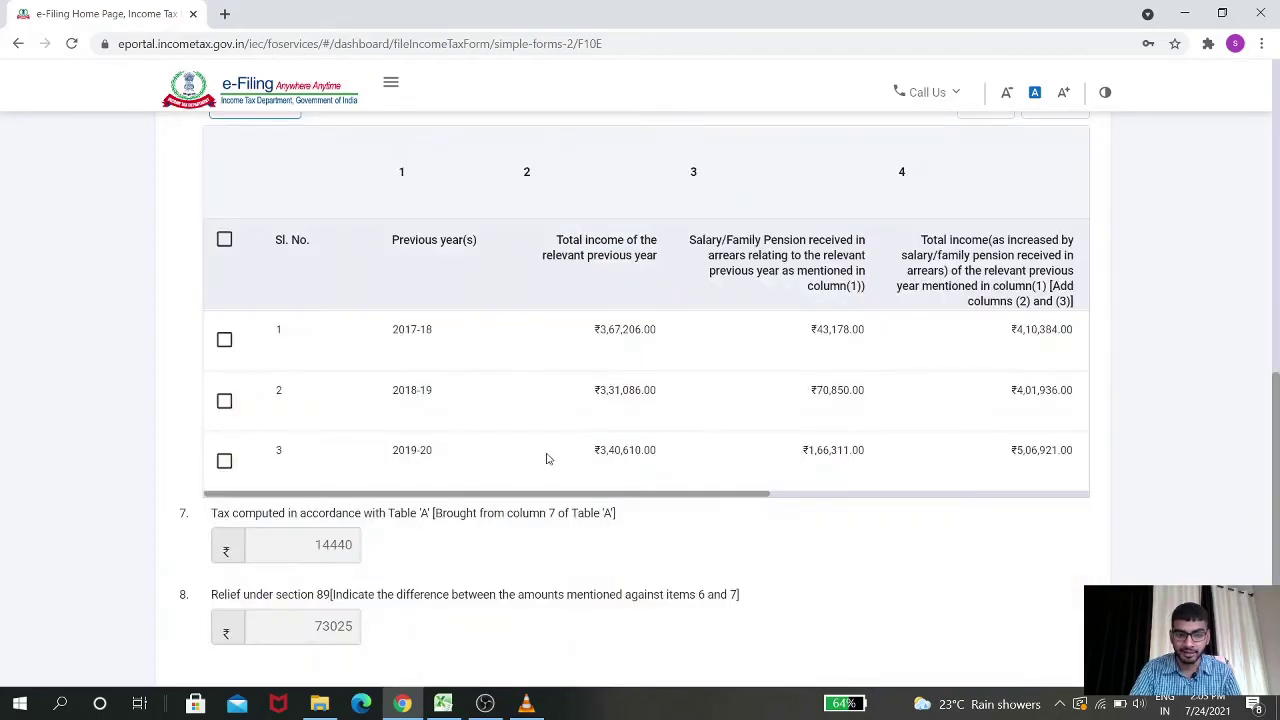
Scroll across Table A's columns 4–7, then tick the 2017-18 row's checkbox
scroll(565, 490, "down", 2)
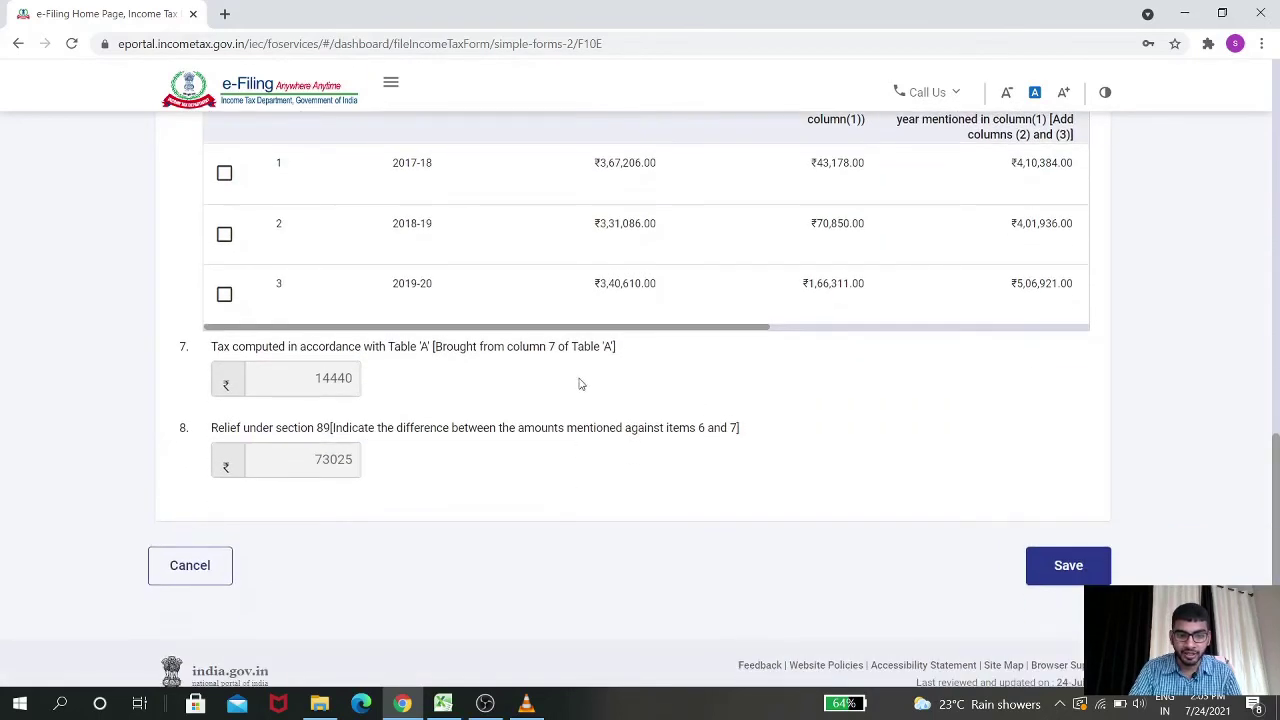
scroll(331, 369, "up", 2)
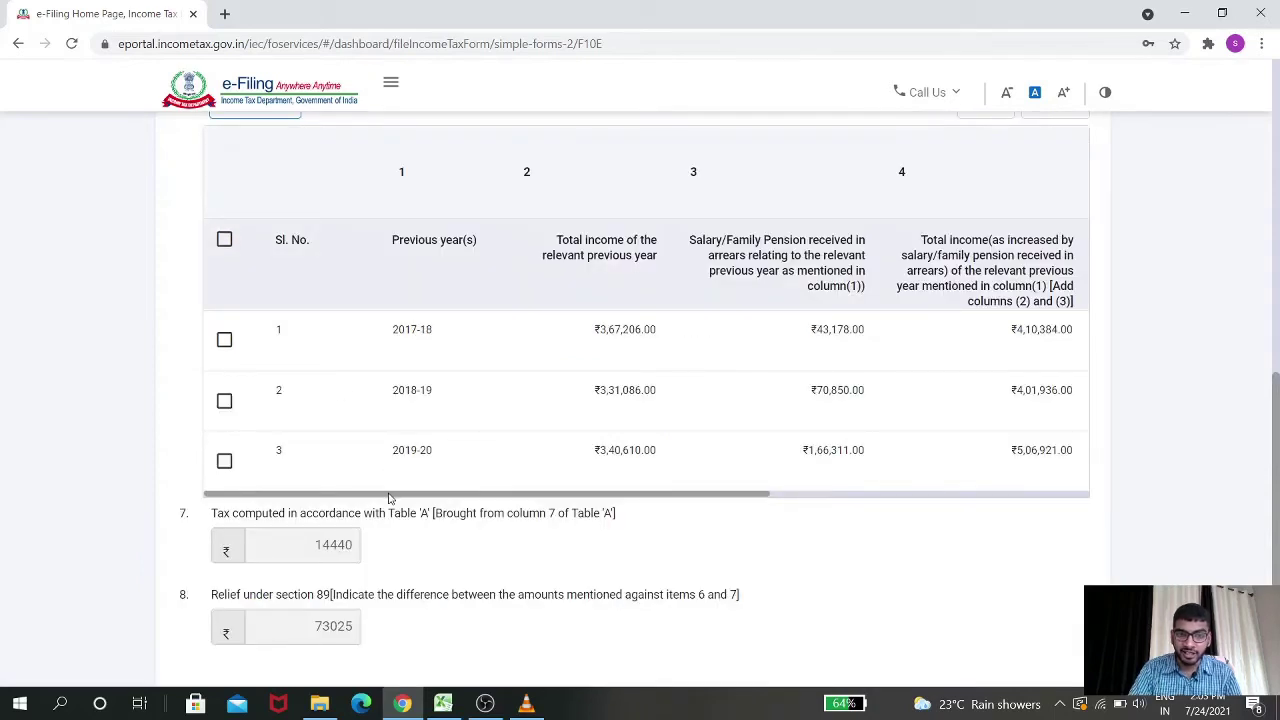
left_click_drag(392, 498, 710, 493)
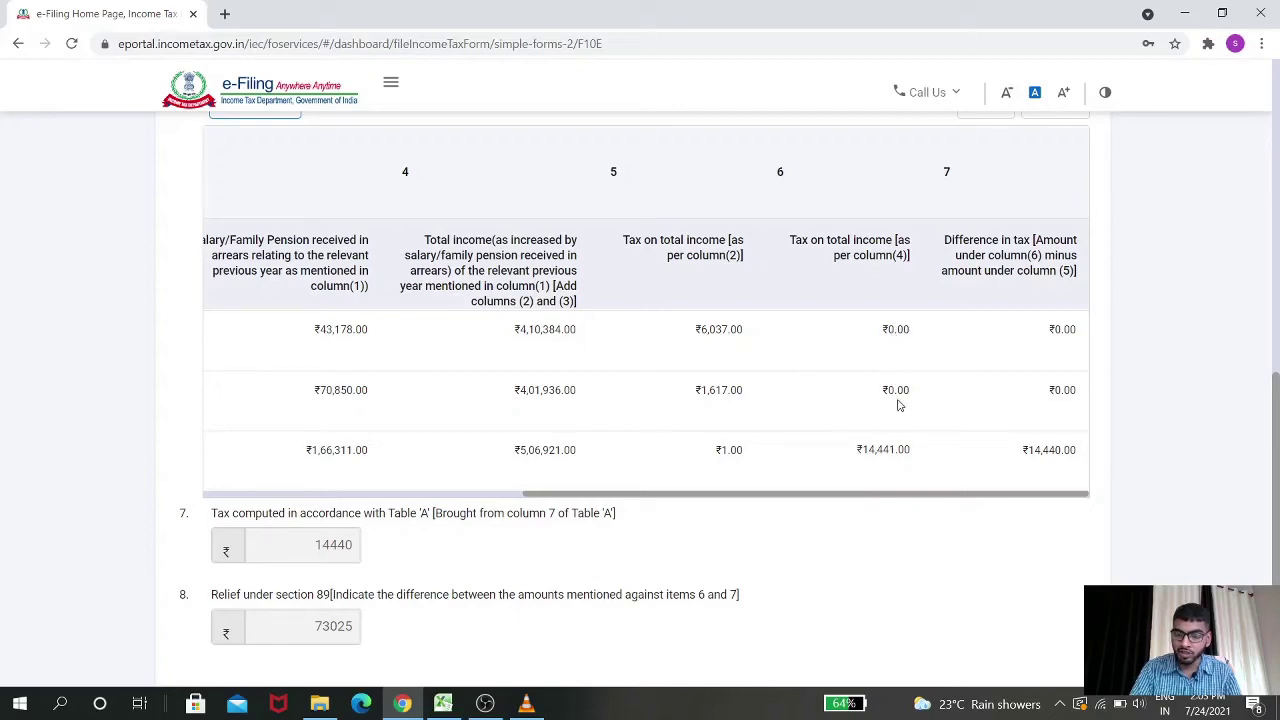
left_click_drag(560, 494, 240, 495)
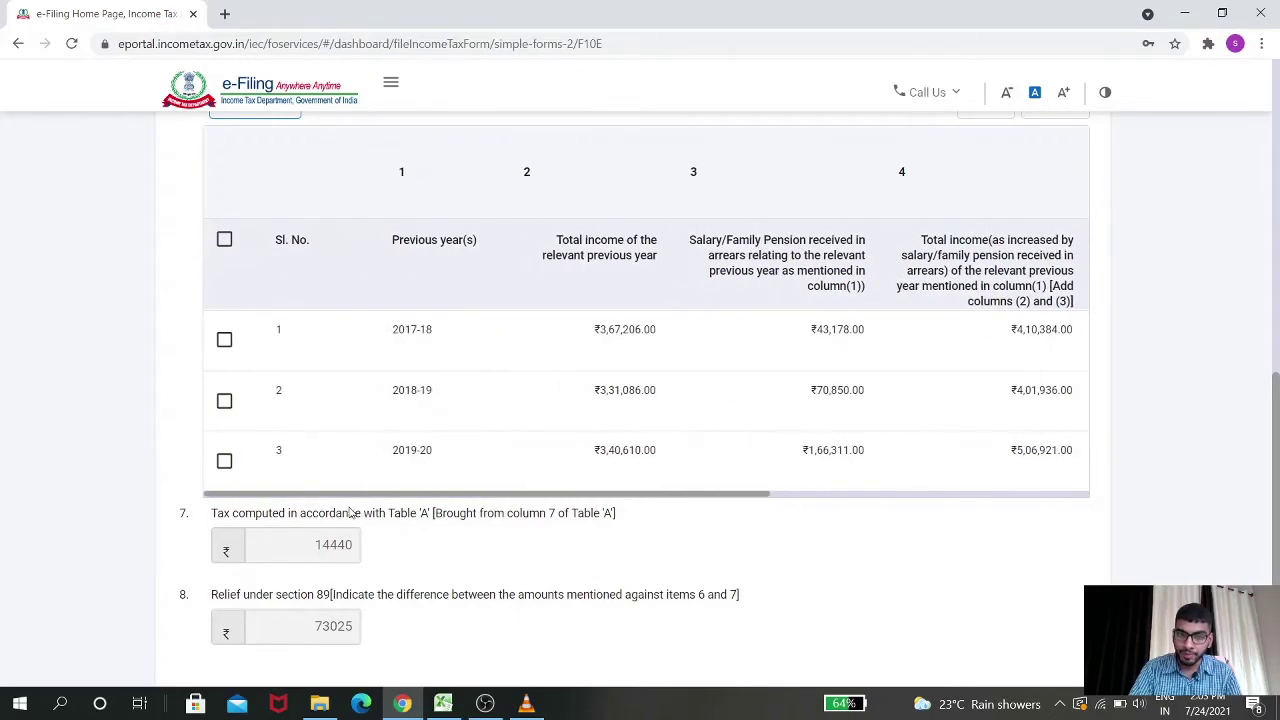
left_click(224, 341)
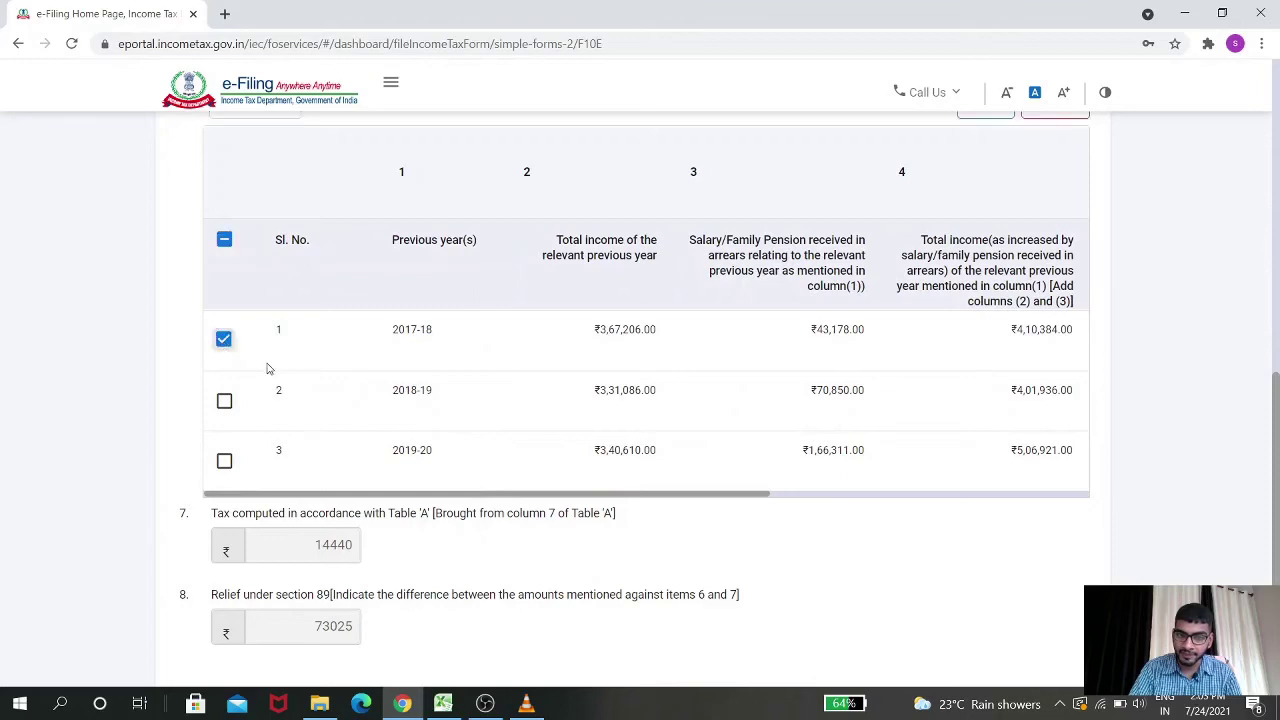
scroll(706, 390, "up", 1)
scroll(706, 390, "up", 2)
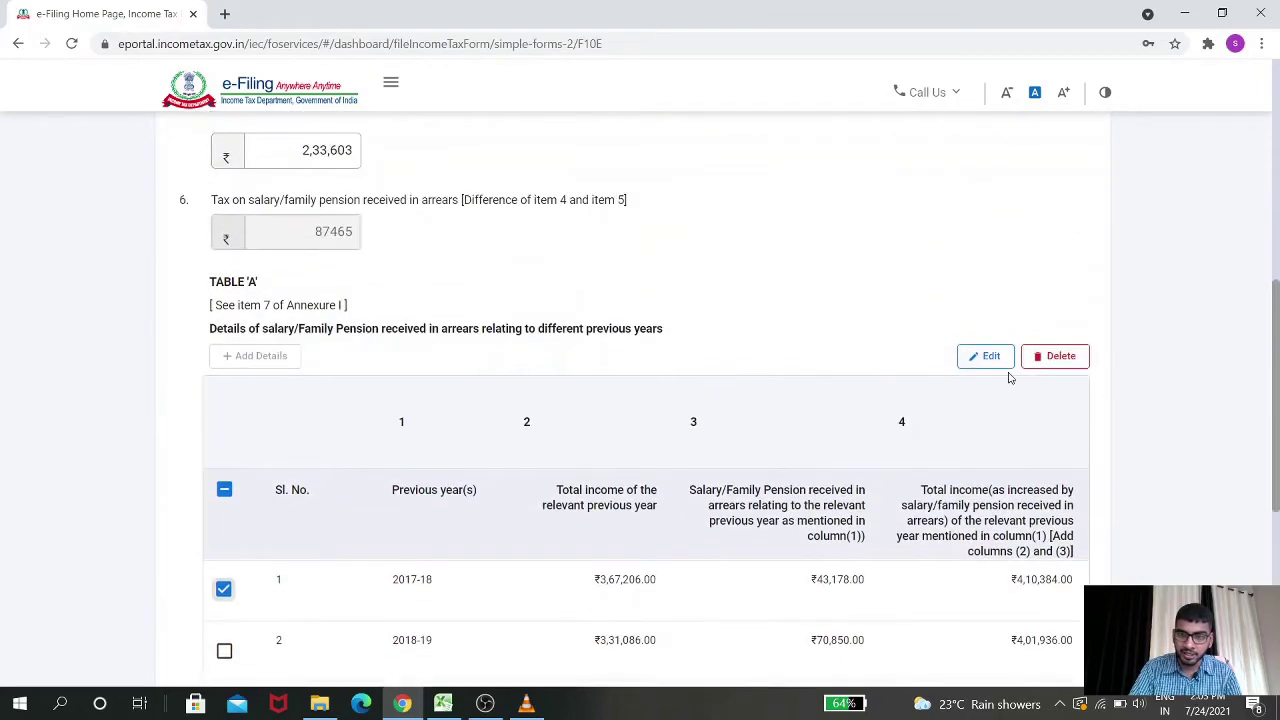
Edit the 2017-18 row's column(4) tax to 8260 and save it
left_click(988, 358)
scroll(690, 397, "down", 1)
scroll(688, 397, "down", 3)
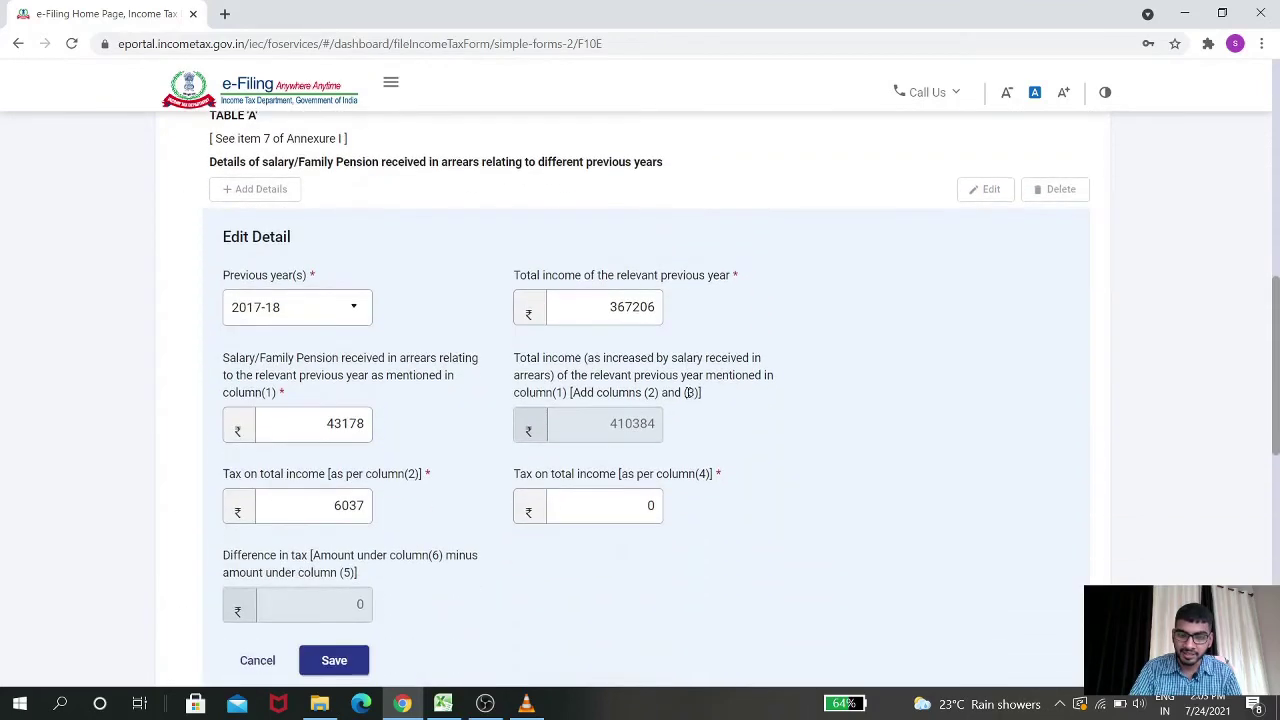
left_click(634, 338)
key("alt+Tab")
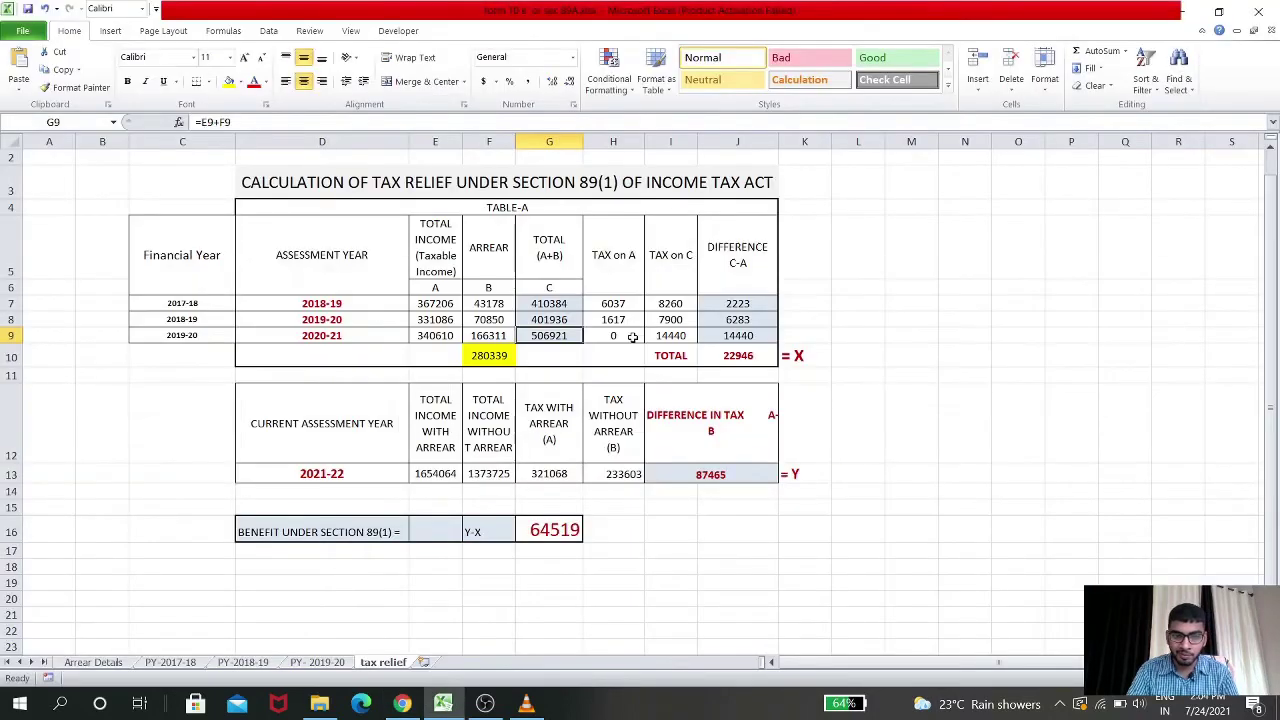
key("alt+Tab")
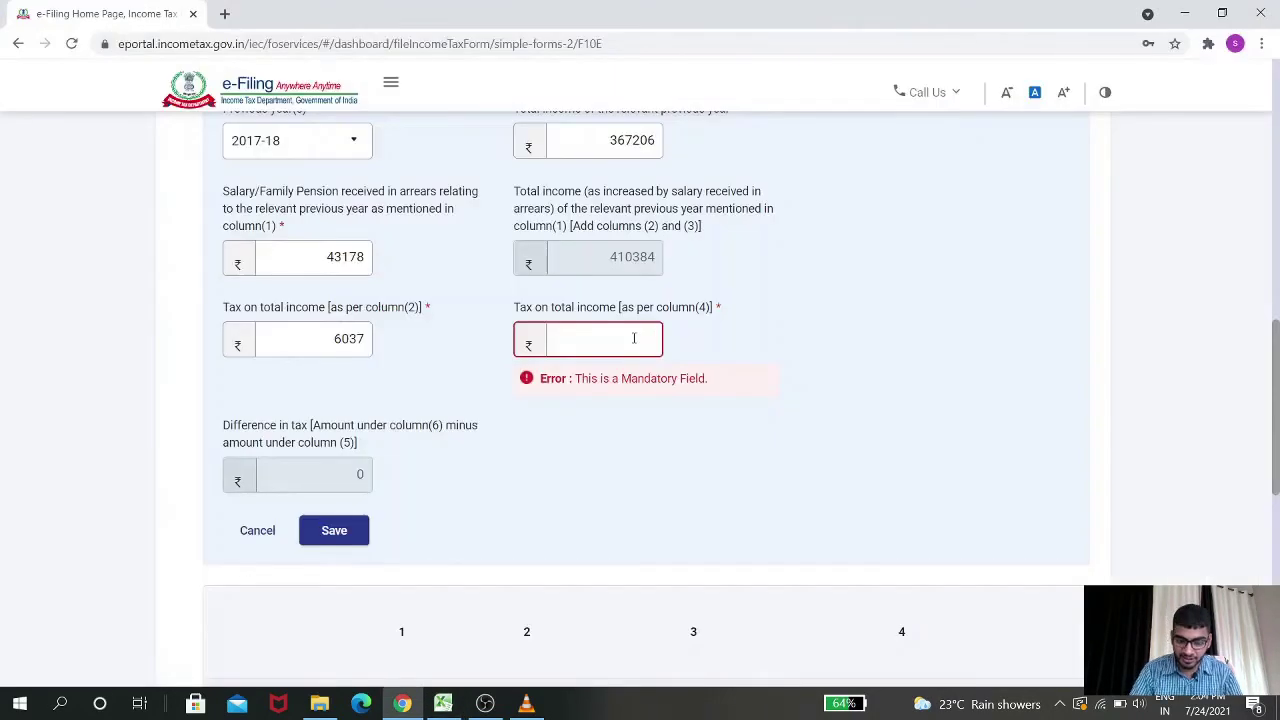
type("8260")
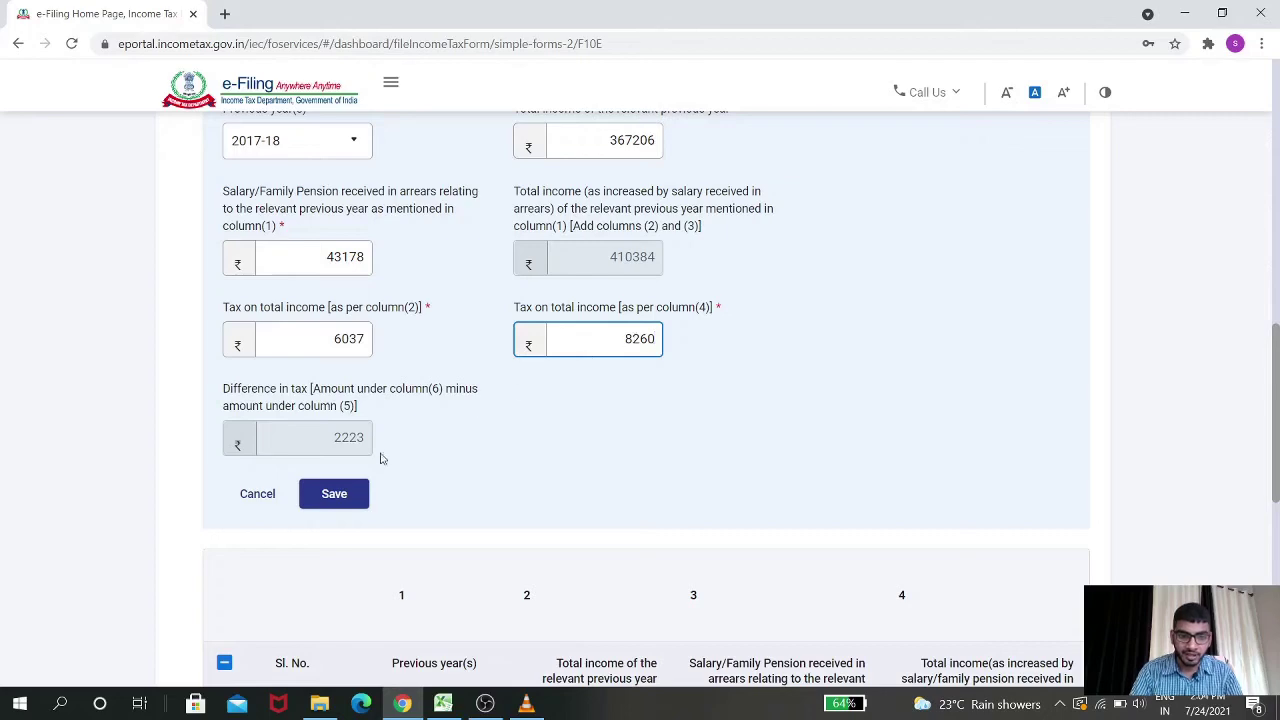
left_click(340, 500)
Edit the 2018-19 row's column(4) tax to 790 from the worksheet and save it
scroll(406, 446, "down", 3)
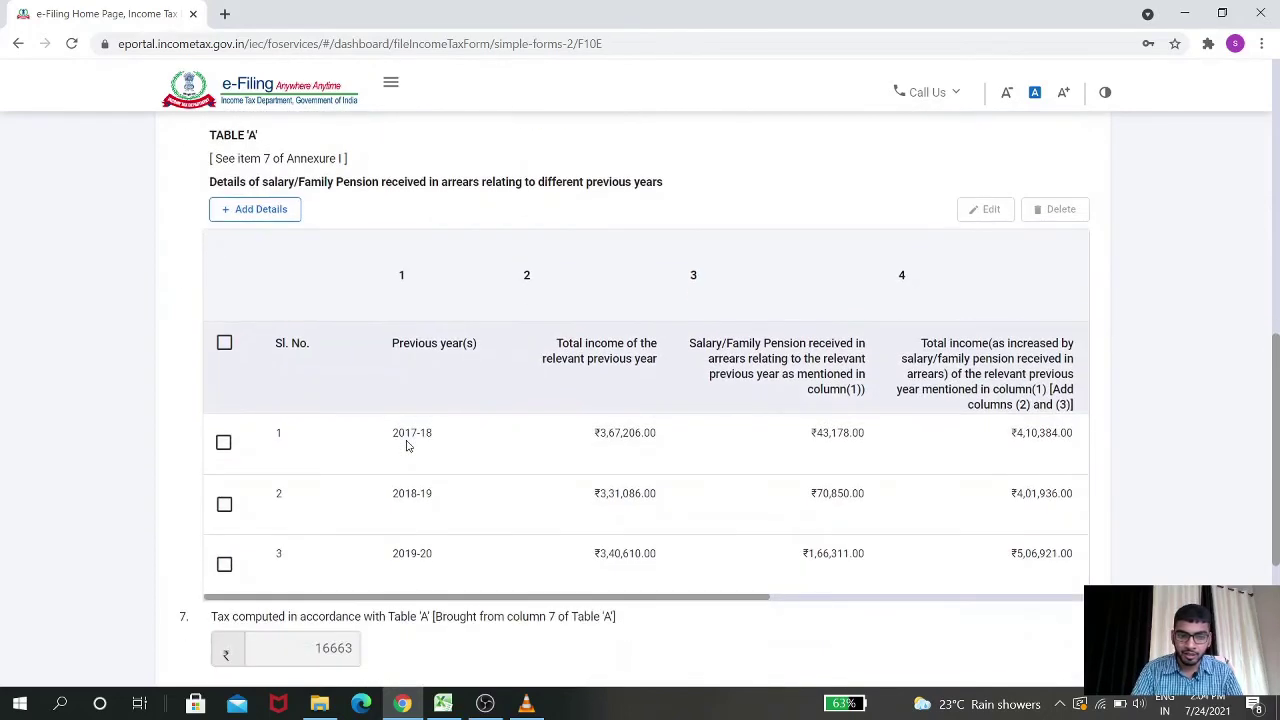
left_click_drag(660, 598, 1007, 575)
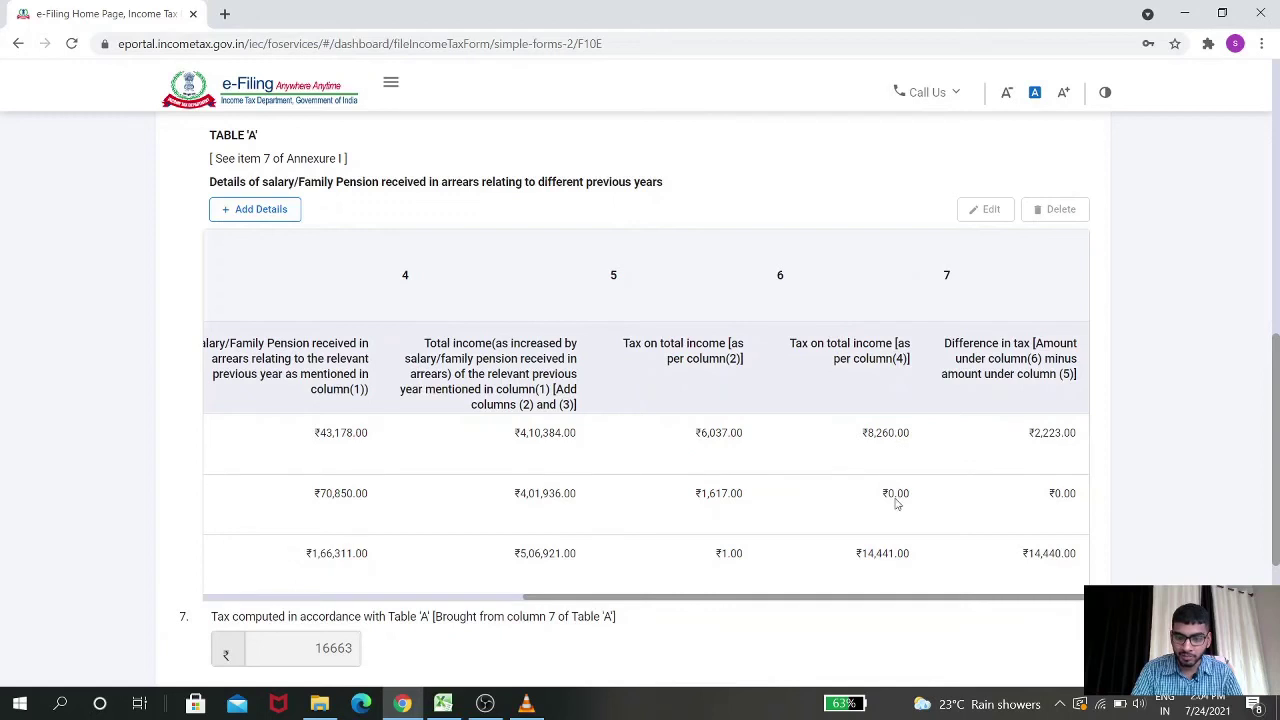
left_click_drag(917, 598, 611, 606)
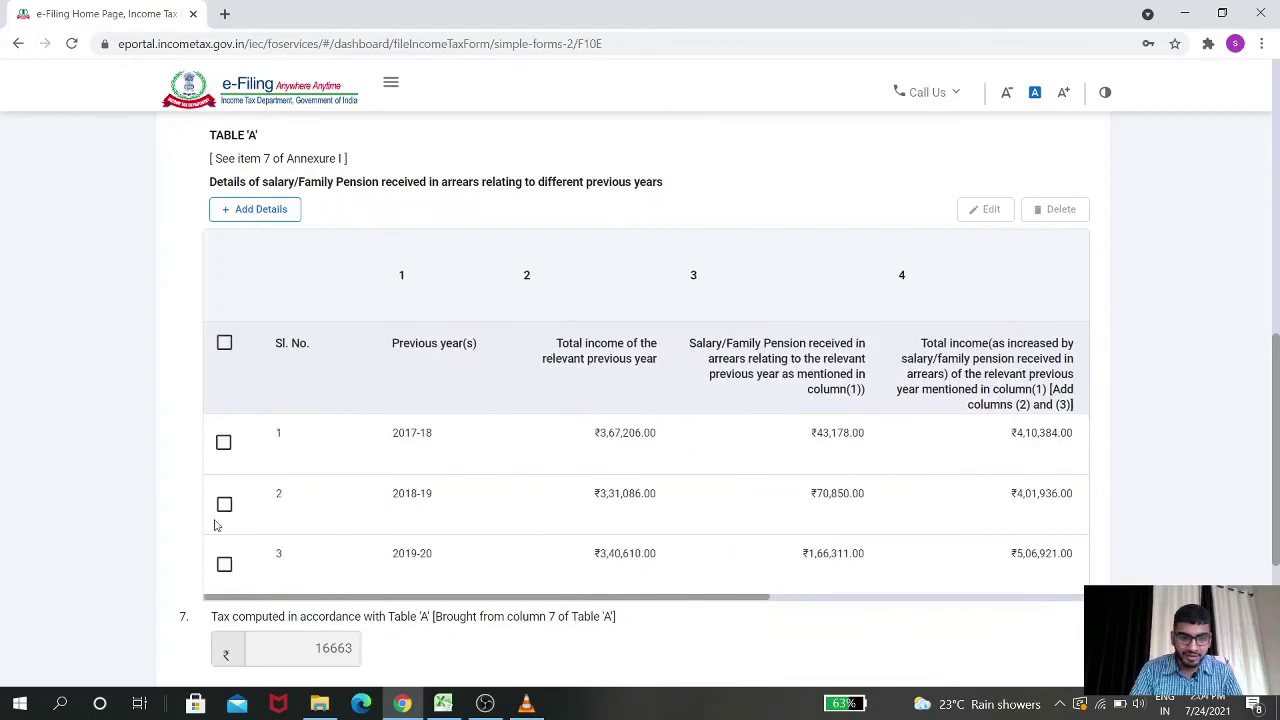
left_click(224, 504)
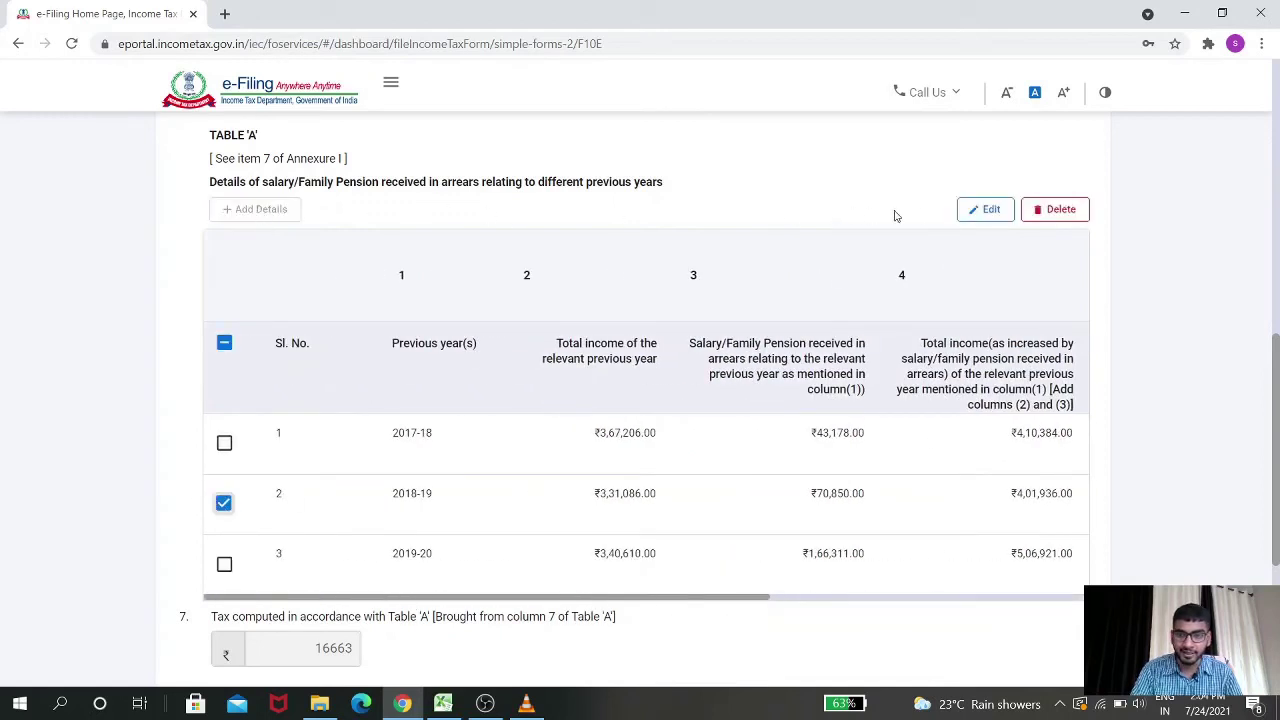
left_click(973, 208)
scroll(631, 410, "down", 2)
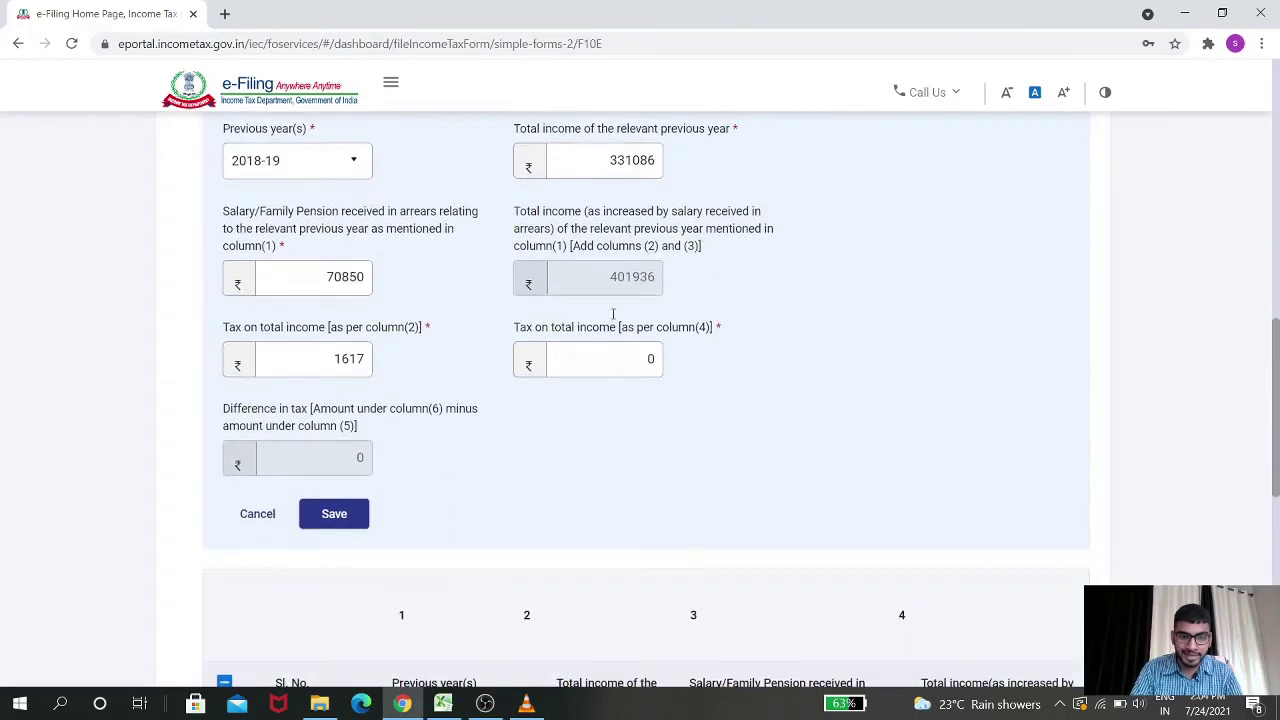
left_click(655, 358)
key("alt+Tab")
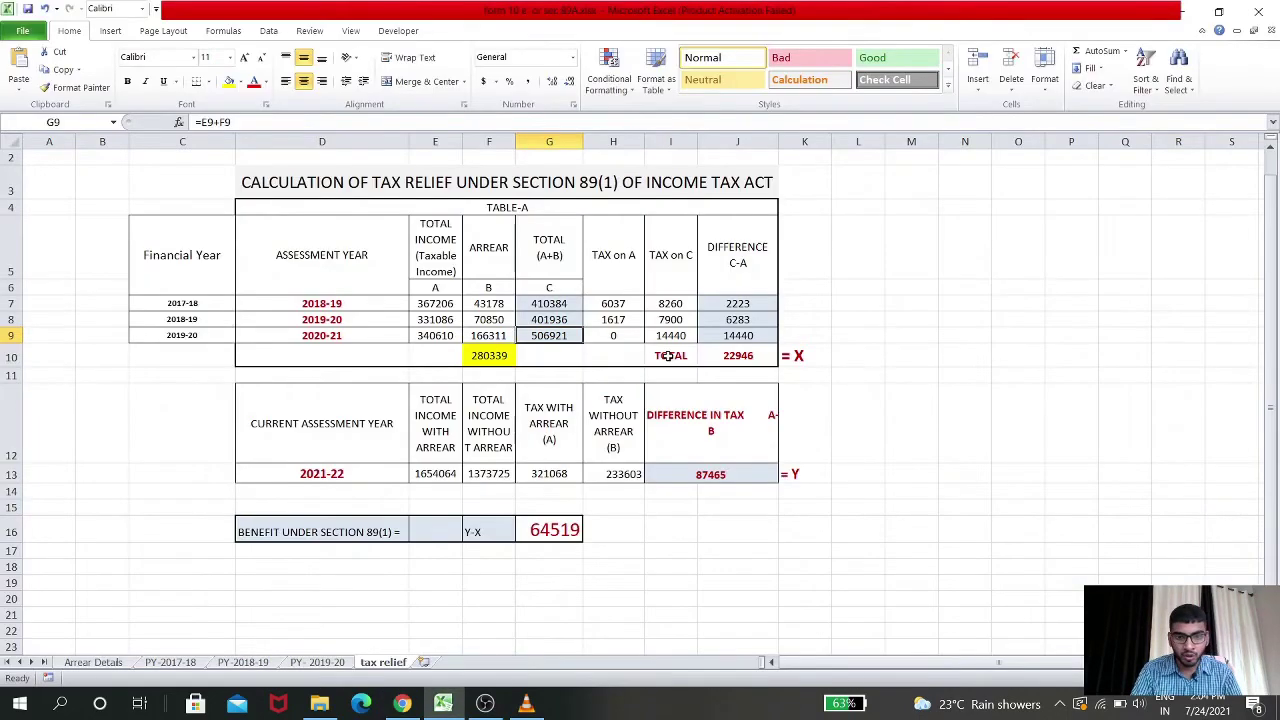
left_click(667, 357)
key("alt+Tab")
type("790")
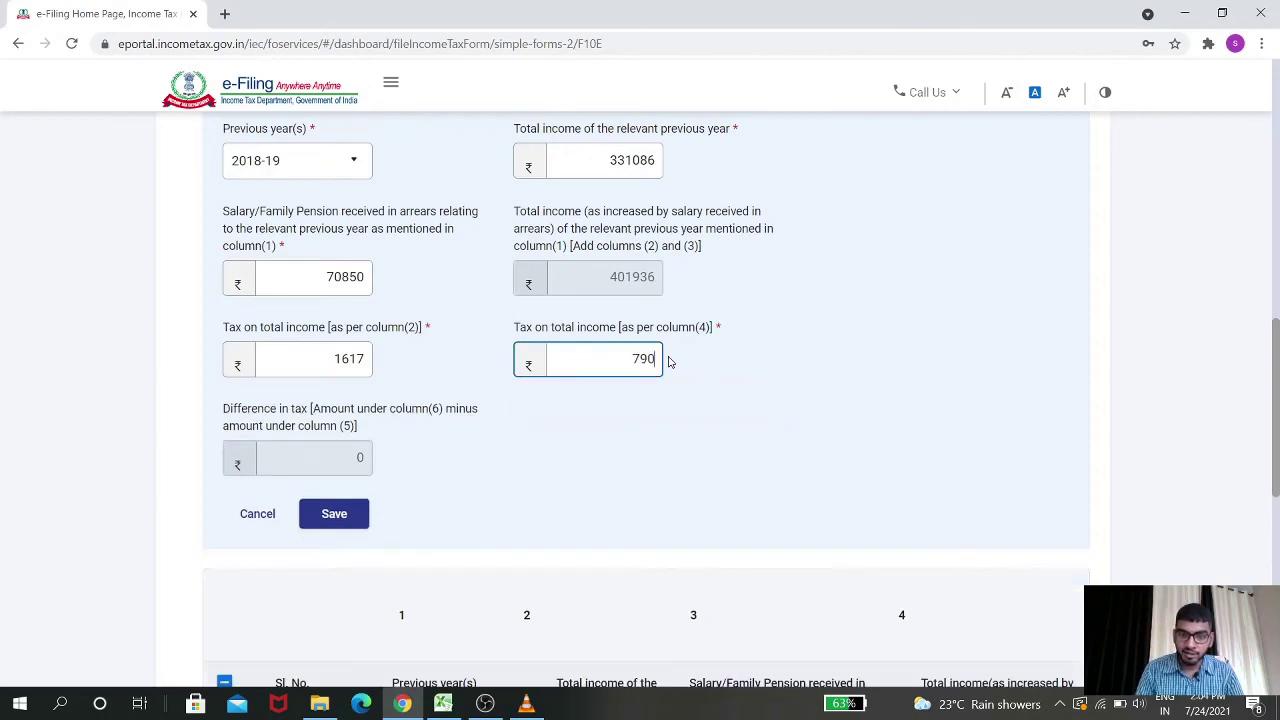
left_click(364, 513)
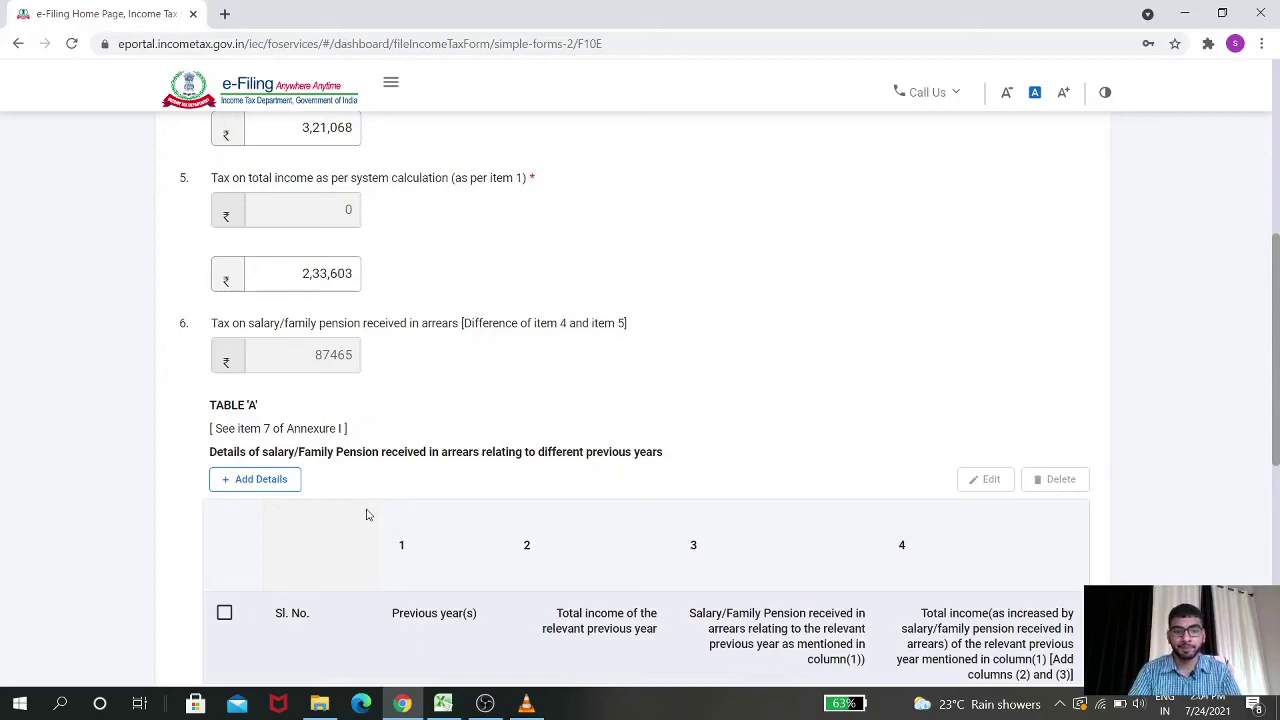
scroll(366, 514, "down", 3)
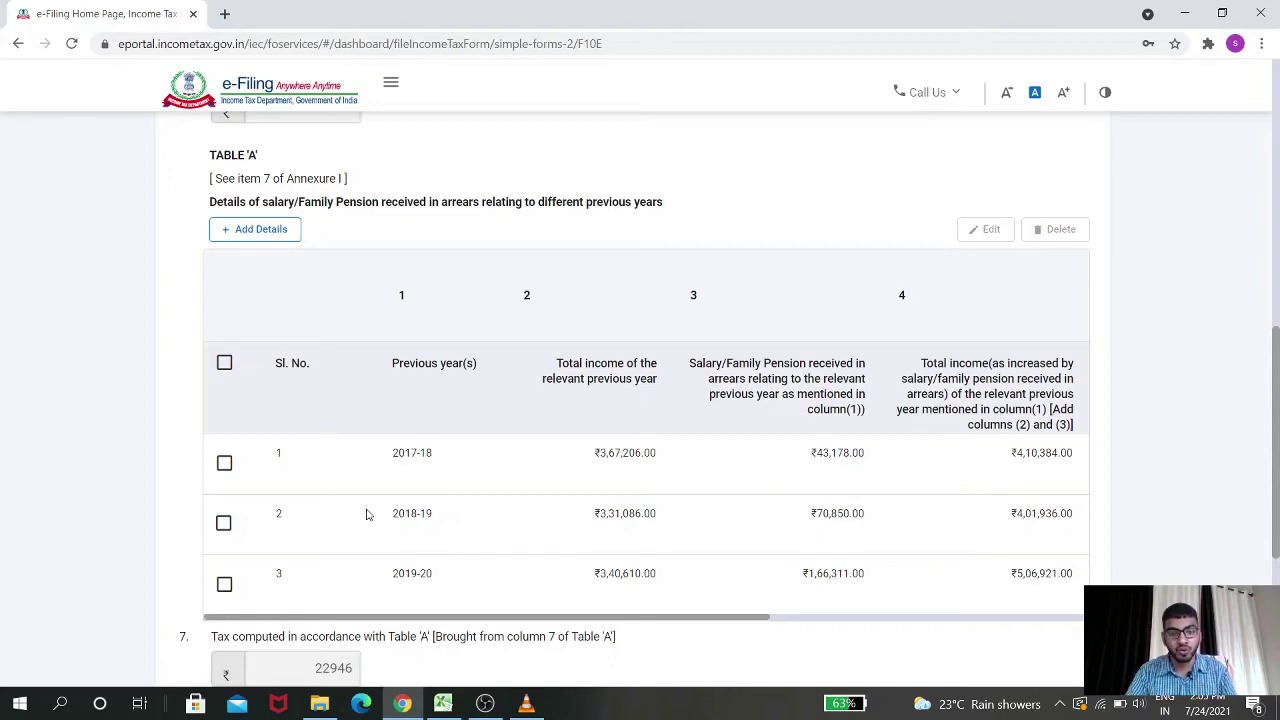
scroll(380, 505, "down", 2)
scroll(440, 455, "down", 2)
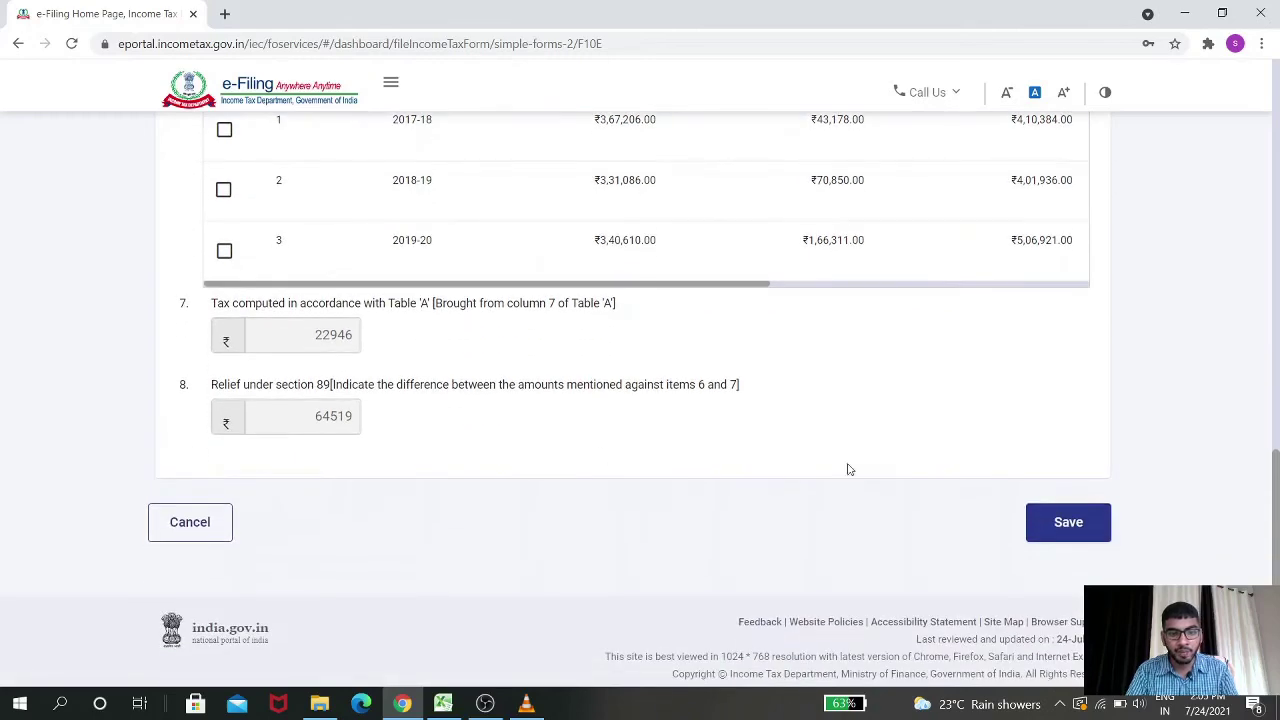
key("alt+Tab")
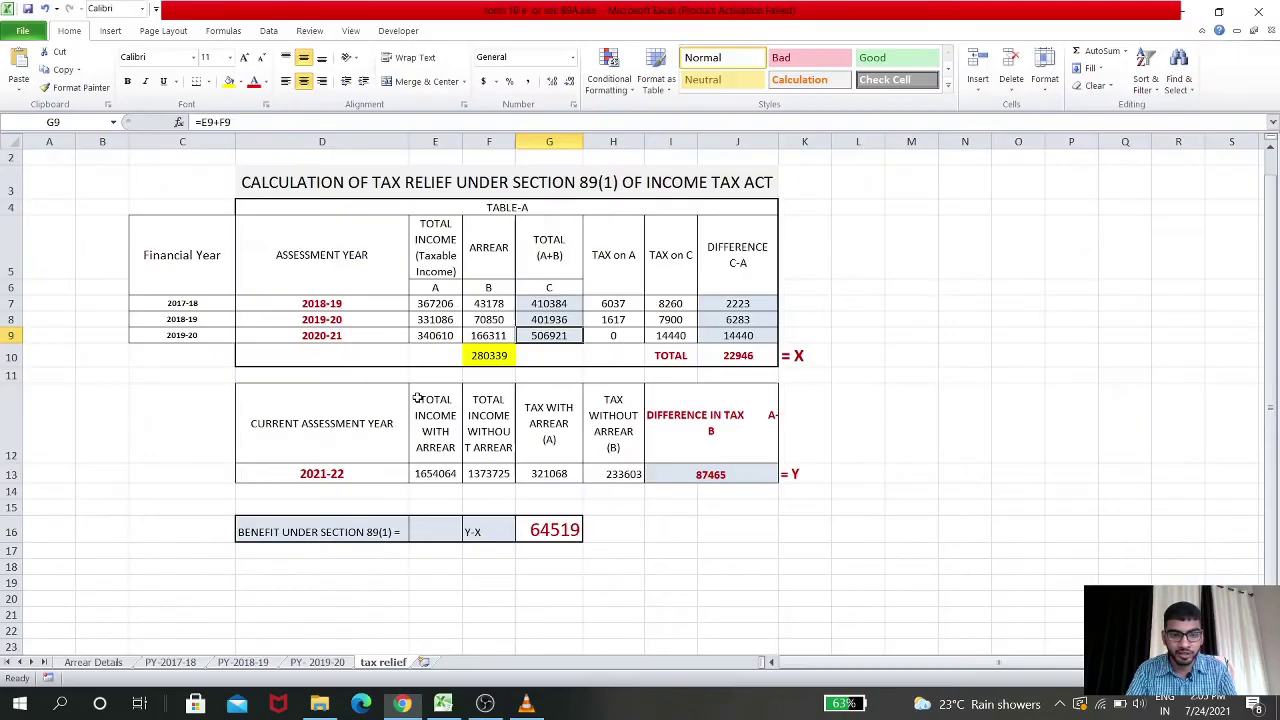
key("alt+Tab")
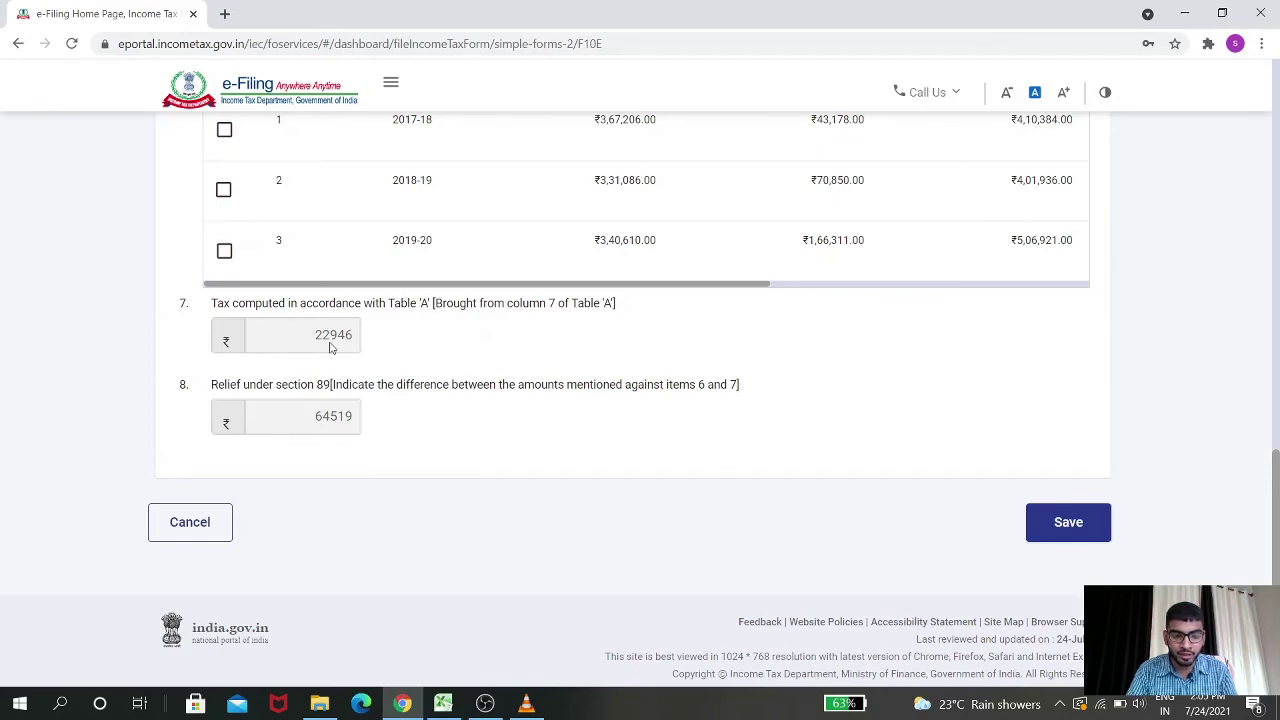
key("alt+Tab")
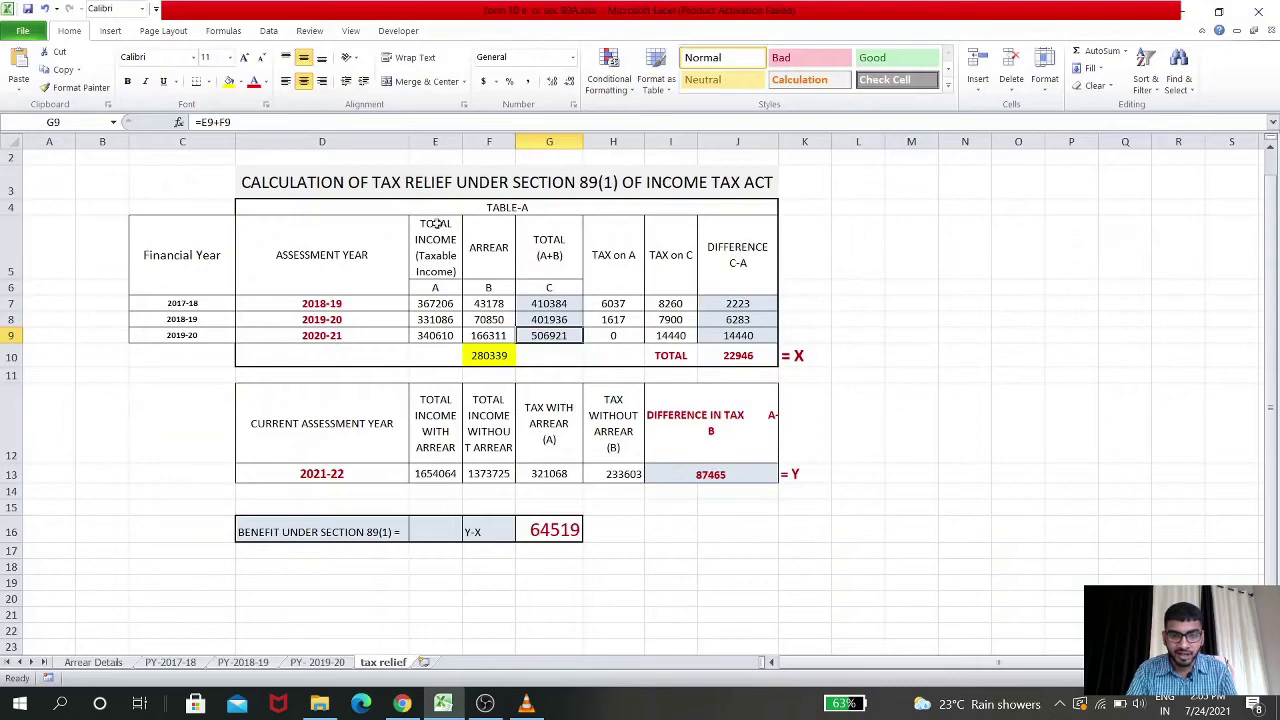
left_click(468, 203)
left_click(725, 356)
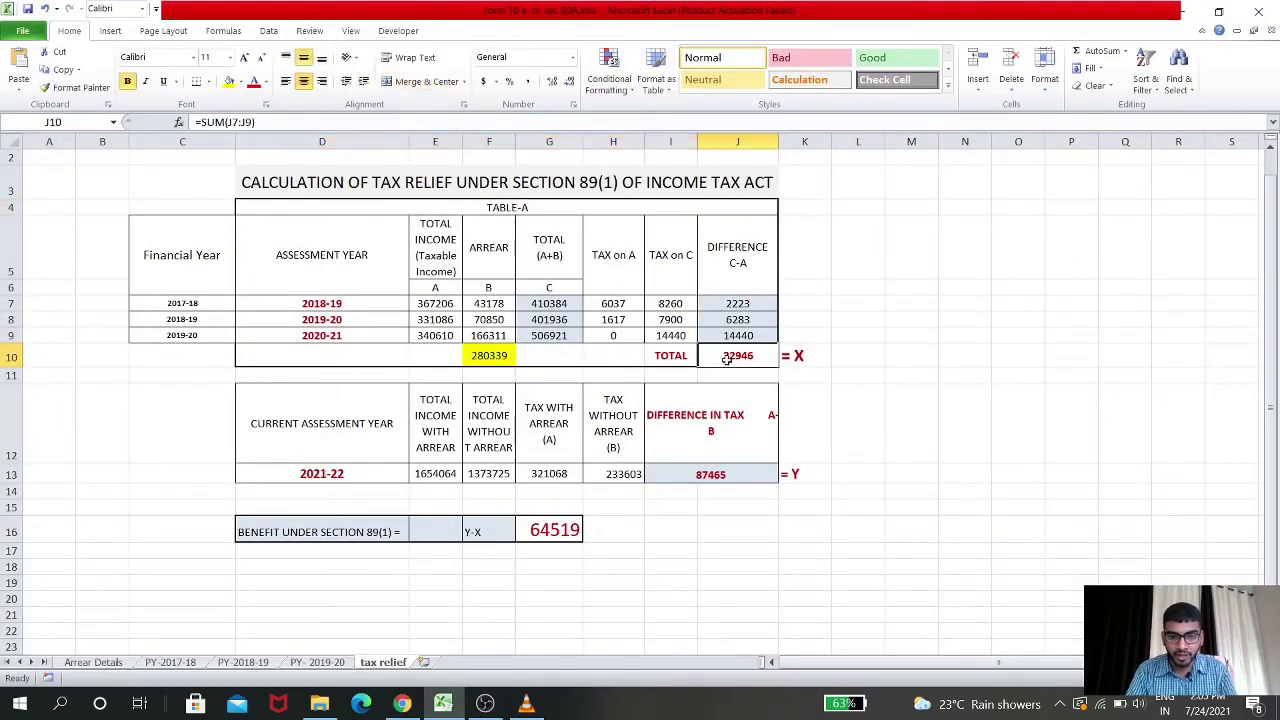
key("alt+Tab")
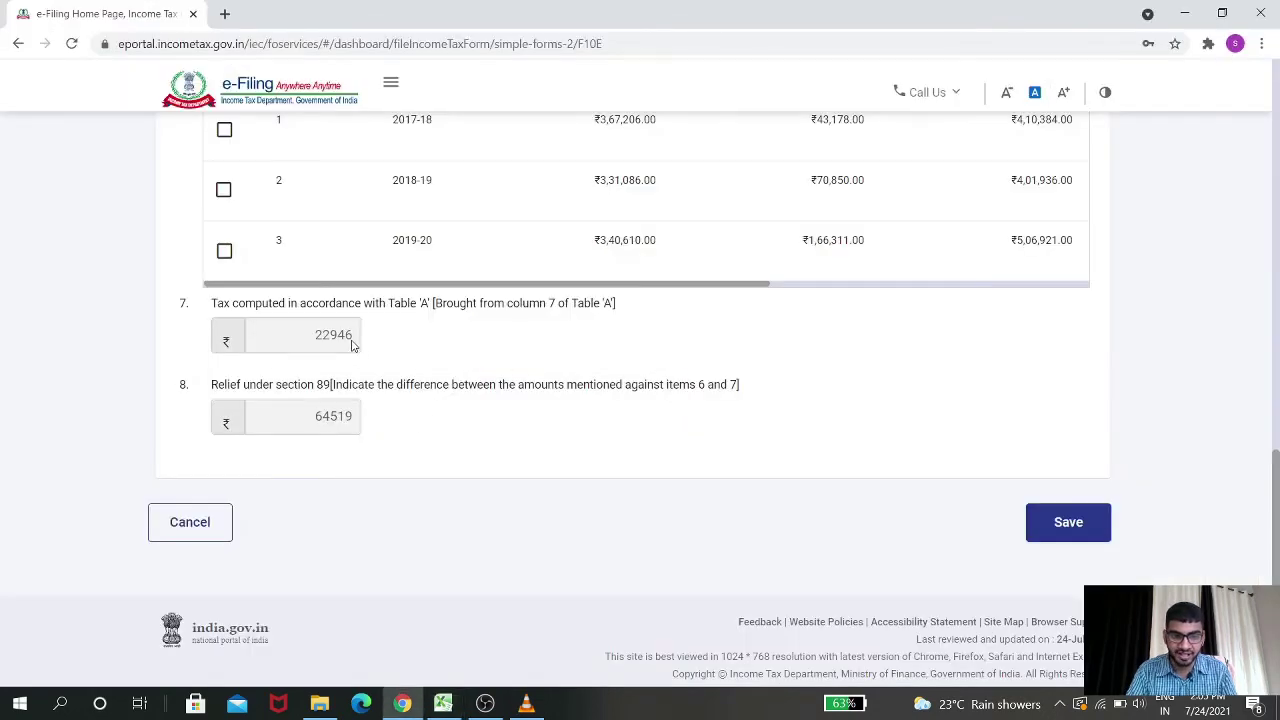
key("alt+Tab")
left_click(539, 531)
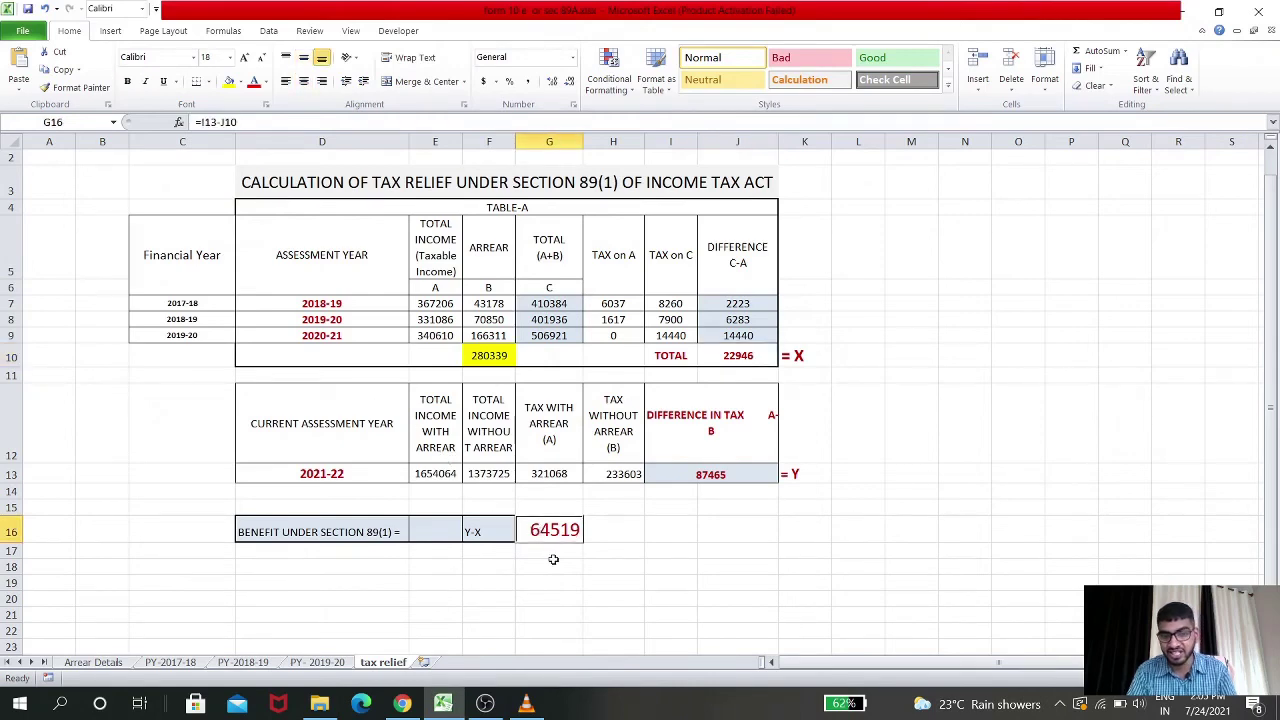
key("alt+Tab")
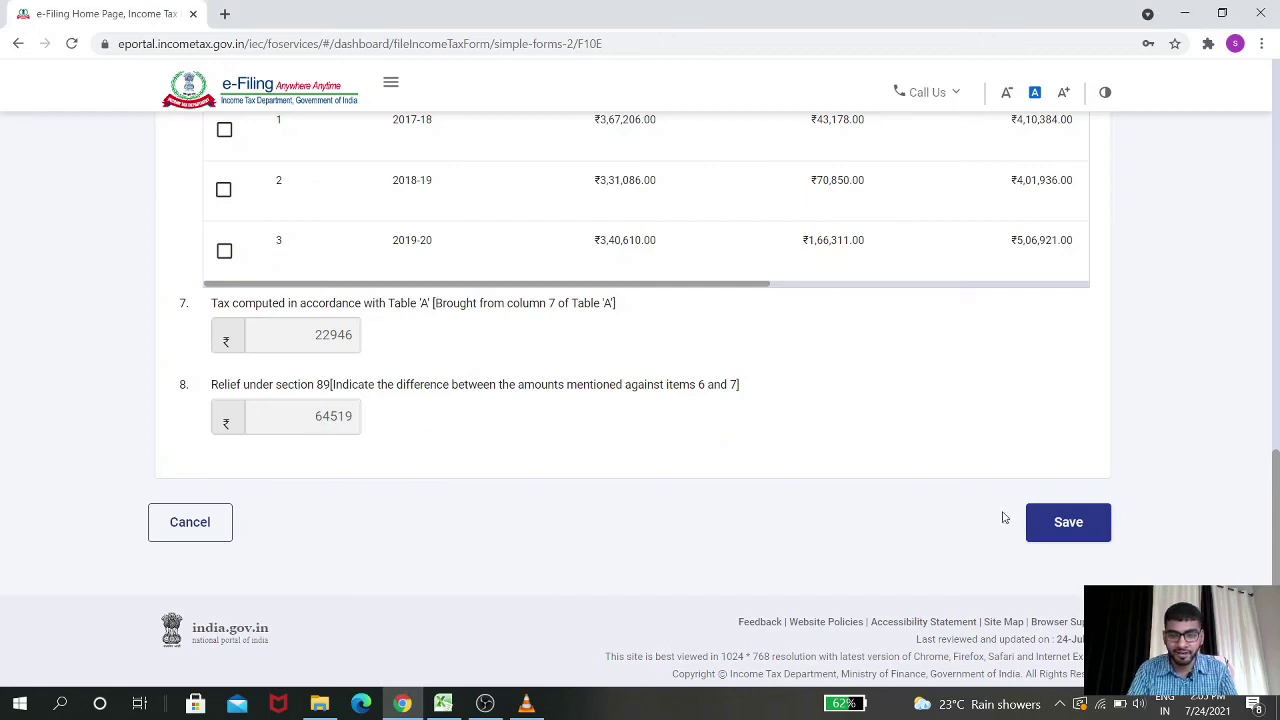
Save the Arrears Salary annexure and reopen it with 'Modify if required'
left_click(1062, 522)
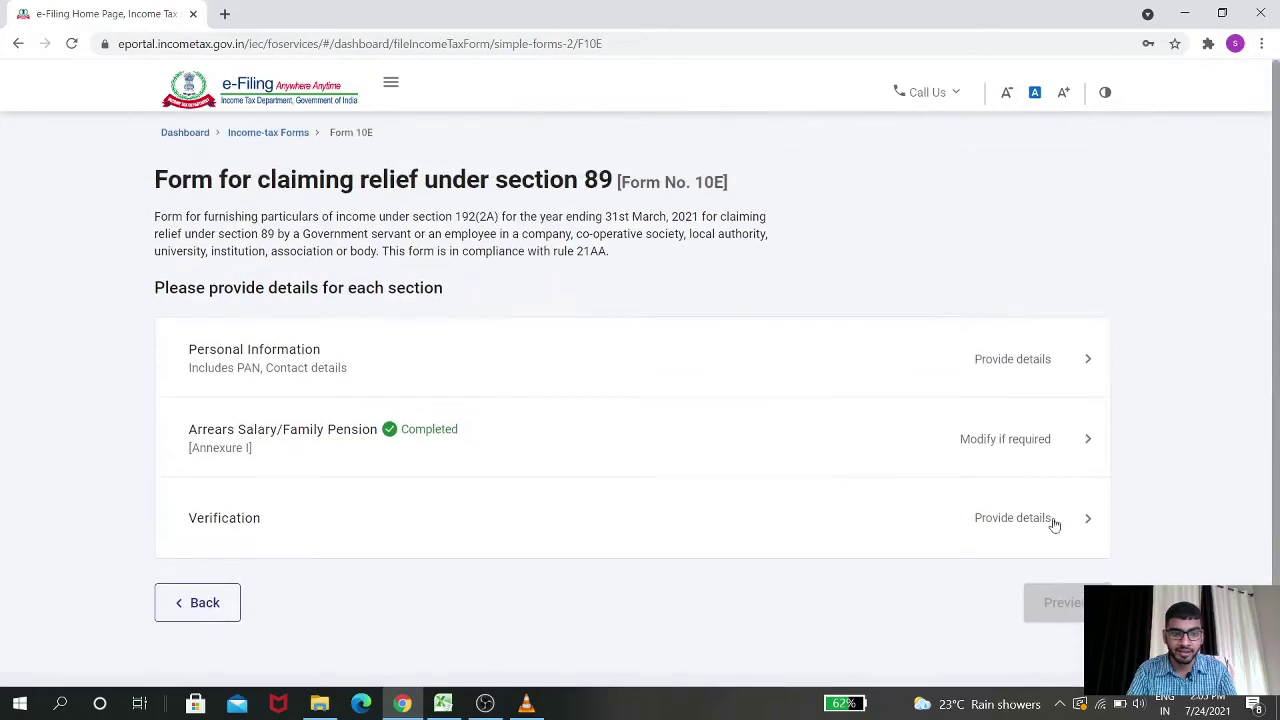
scroll(858, 484, "down", 1)
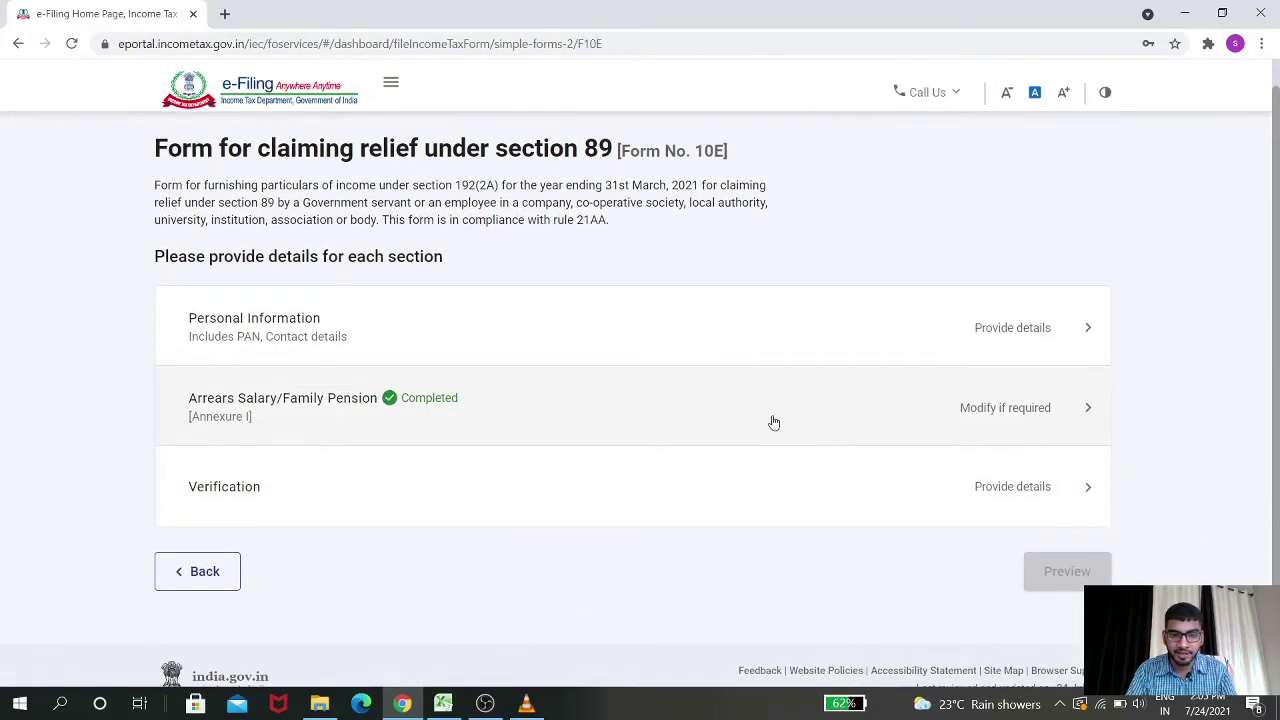
left_click(771, 423)
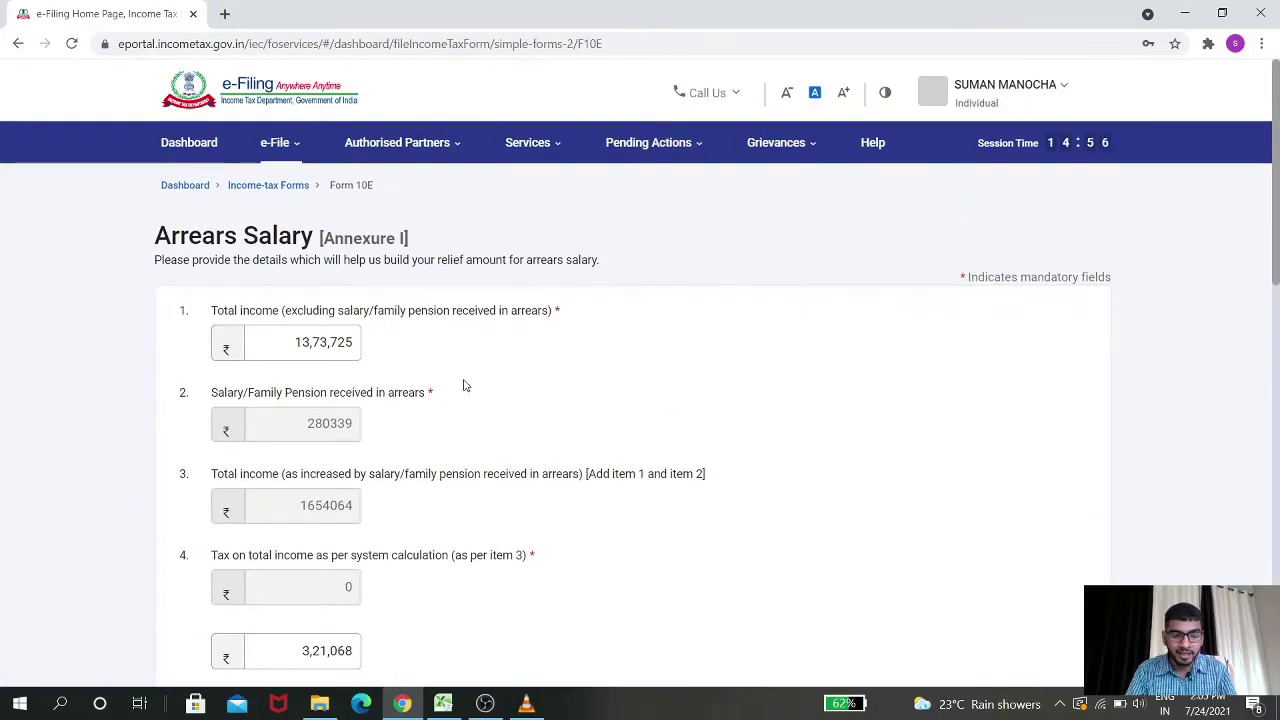
Check the total income without arrears in the tax relief worksheet
key("alt+Tab")
left_click(337, 358)
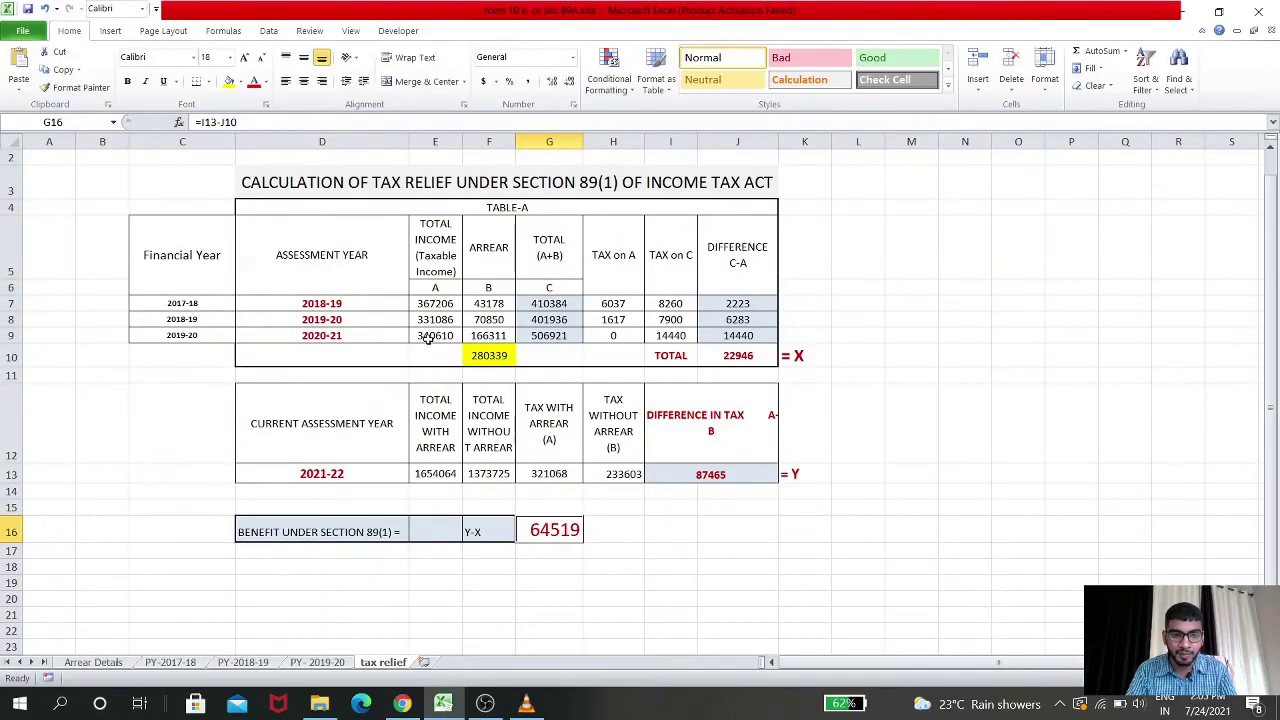
left_click(493, 484)
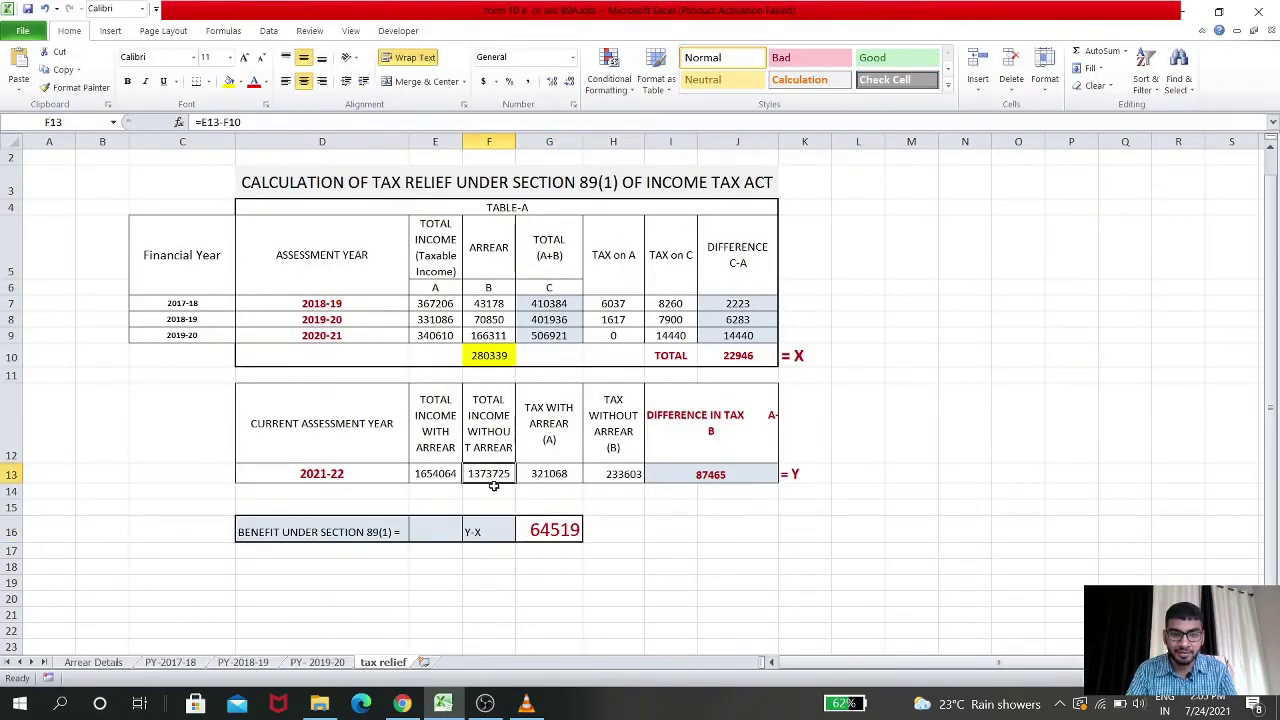
key("alt+Tab")
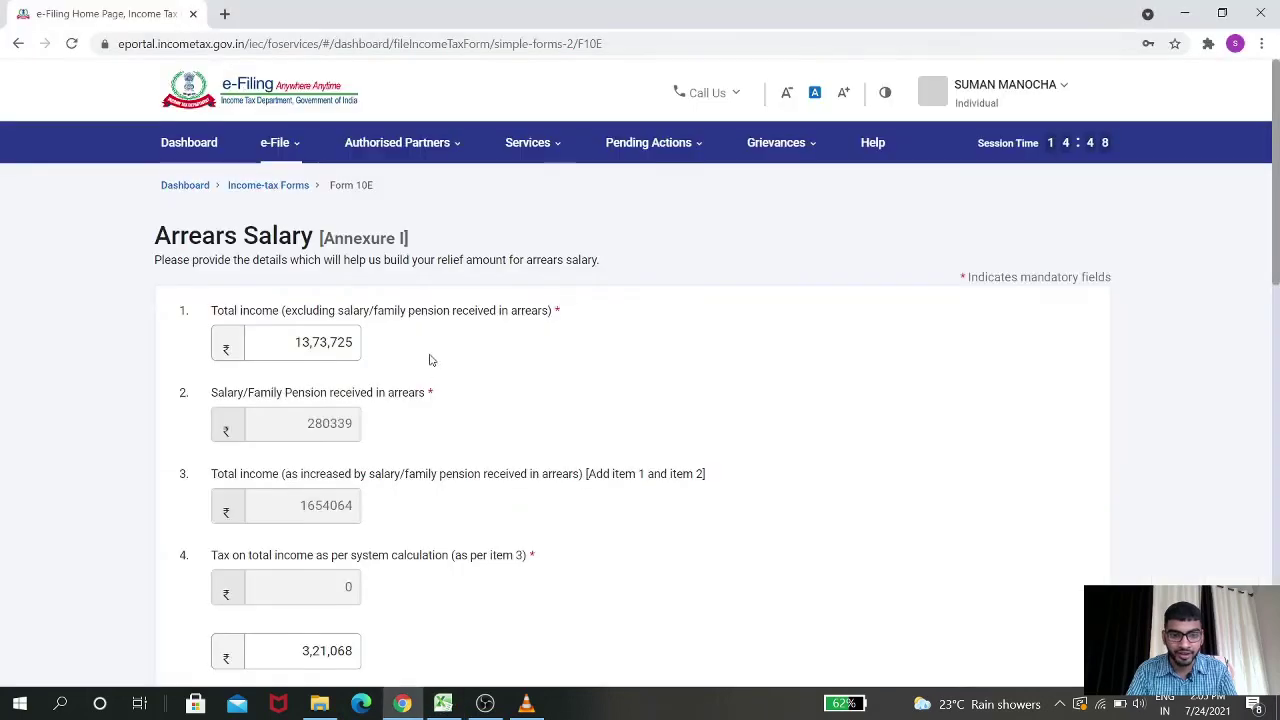
scroll(515, 363, "down", 1)
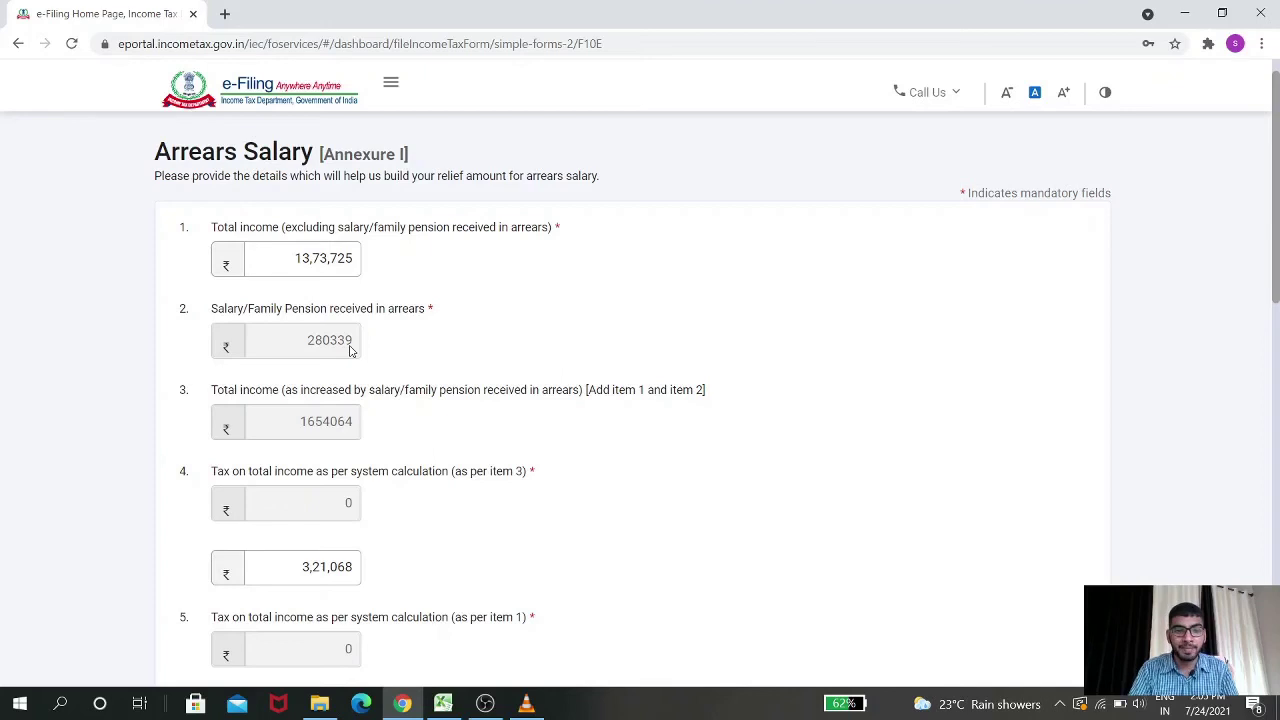
key("alt+Tab")
left_click(487, 357)
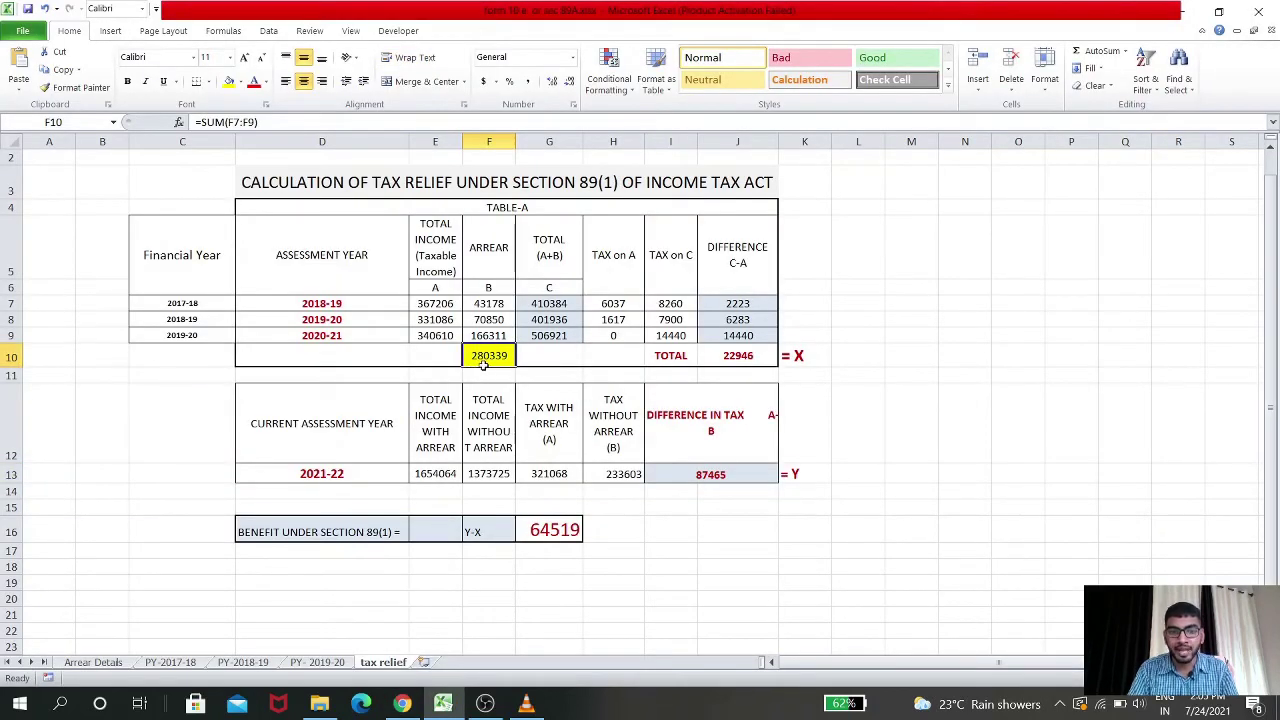
key("alt+Tab")
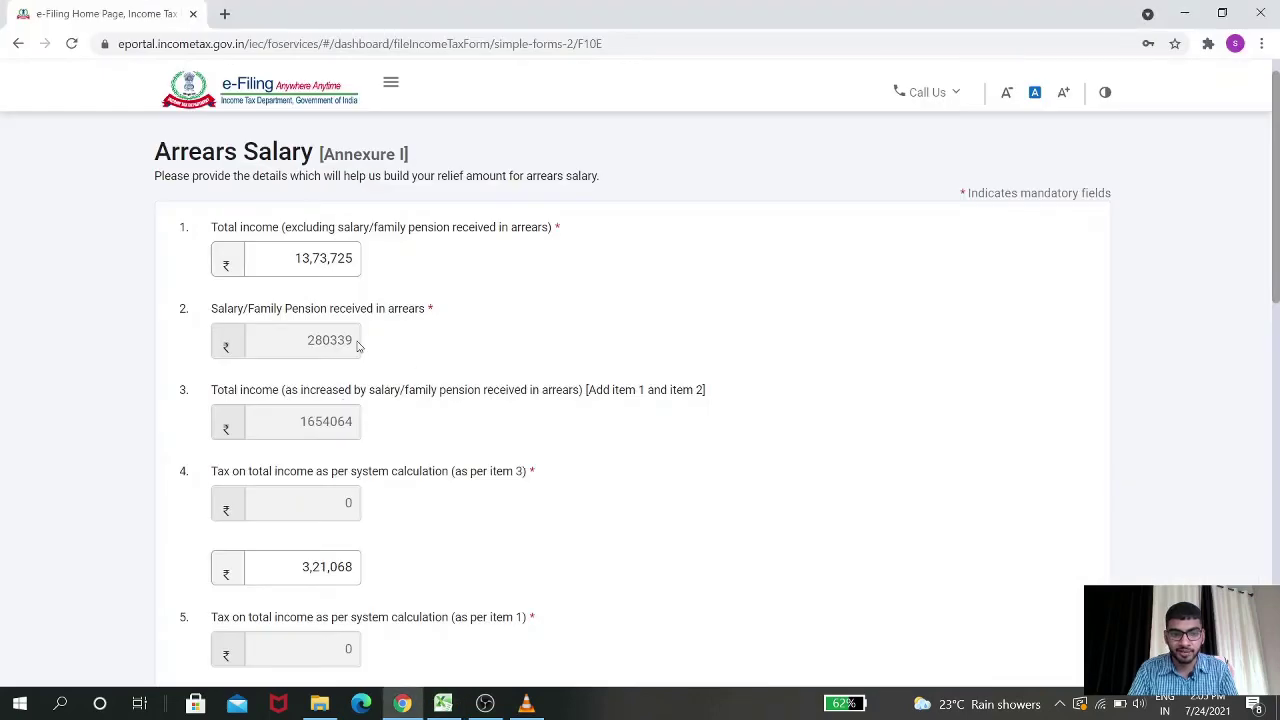
scroll(518, 360, "down", 2)
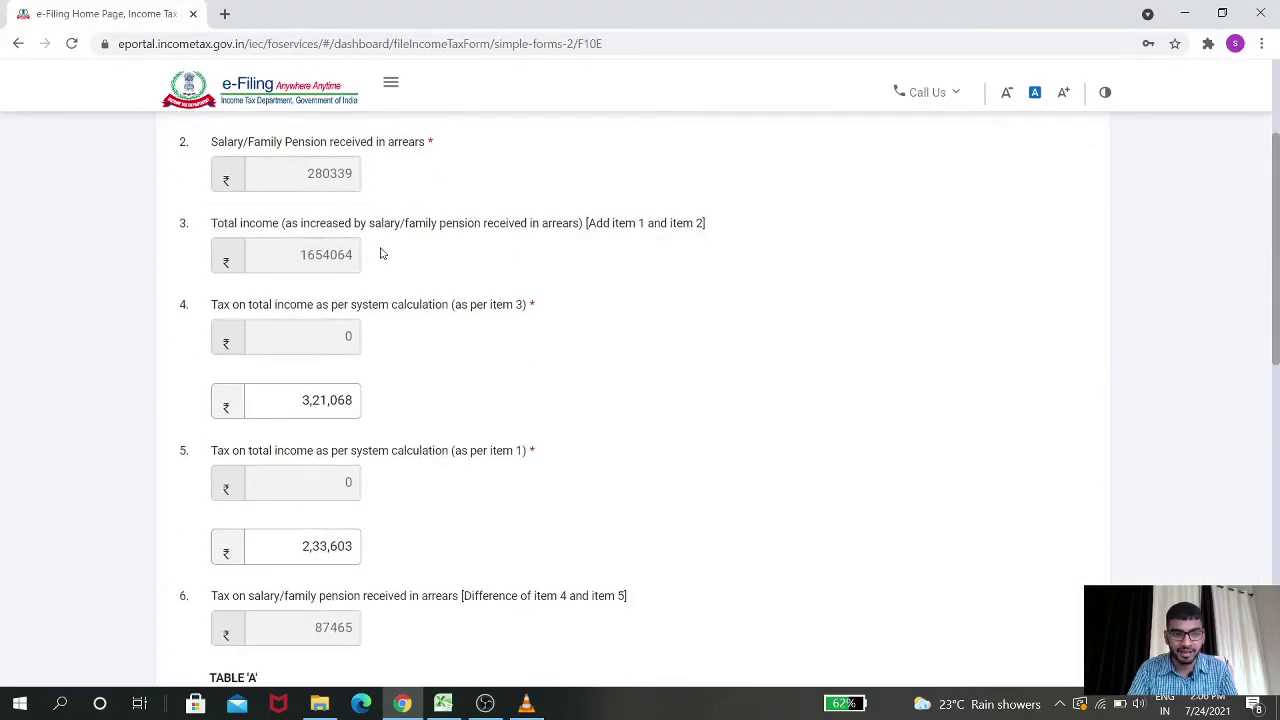
key("alt+Tab")
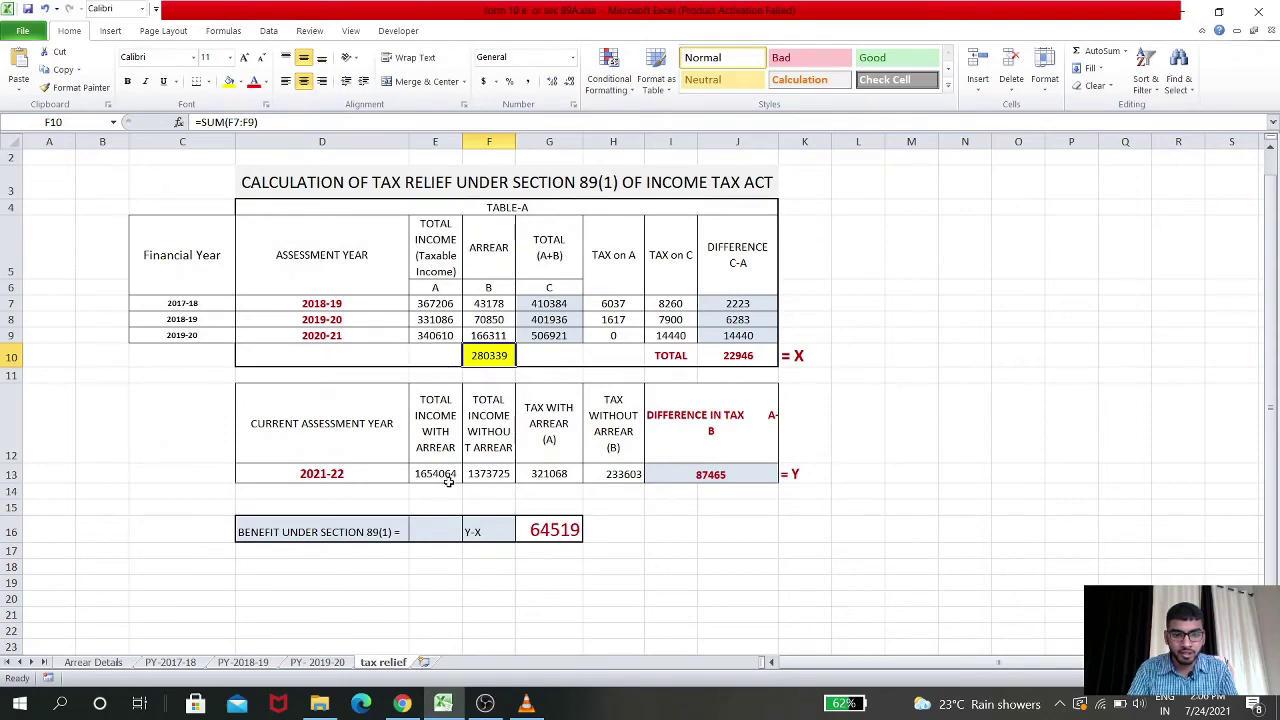
key("alt+Tab")
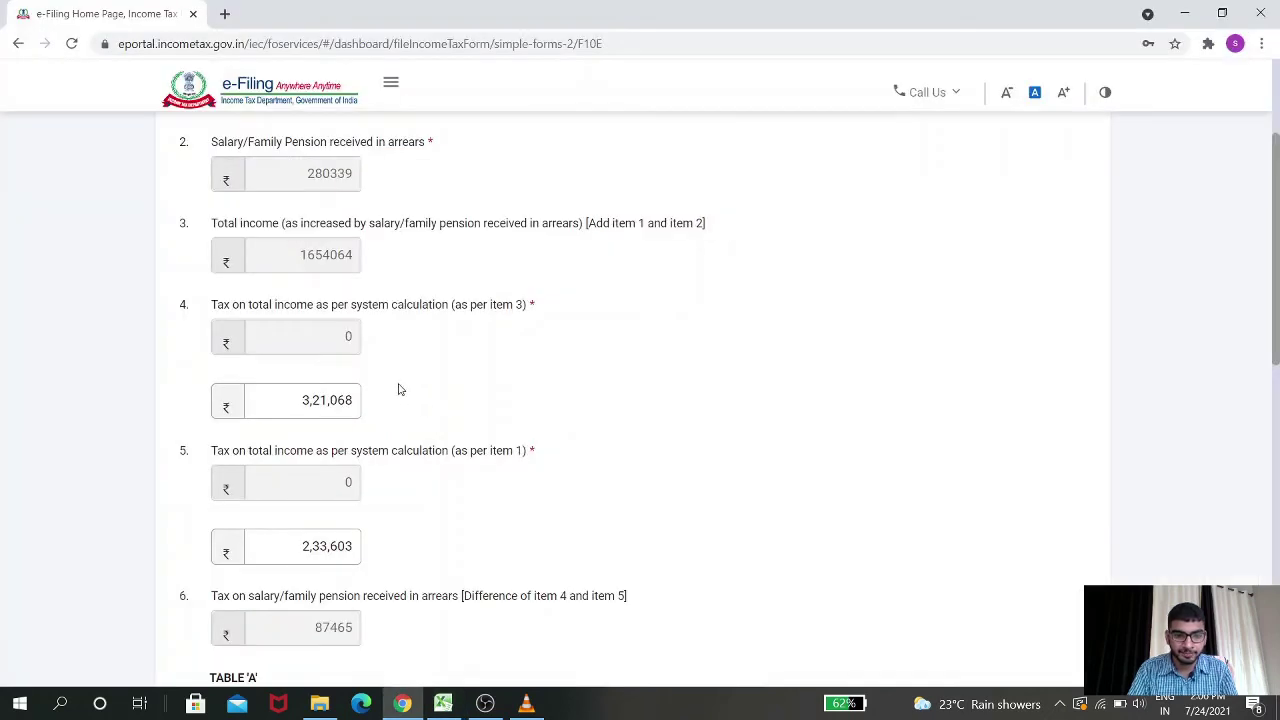
scroll(502, 354, "down", 1)
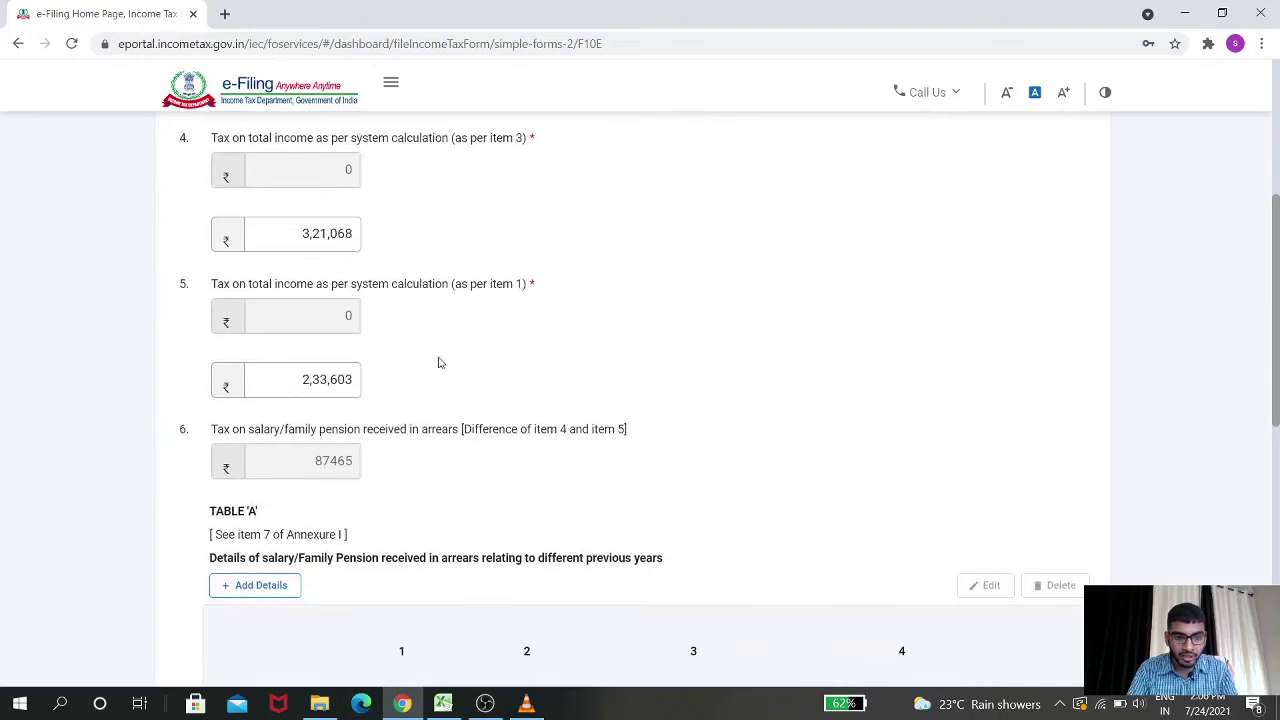
scroll(537, 351, "down", 1)
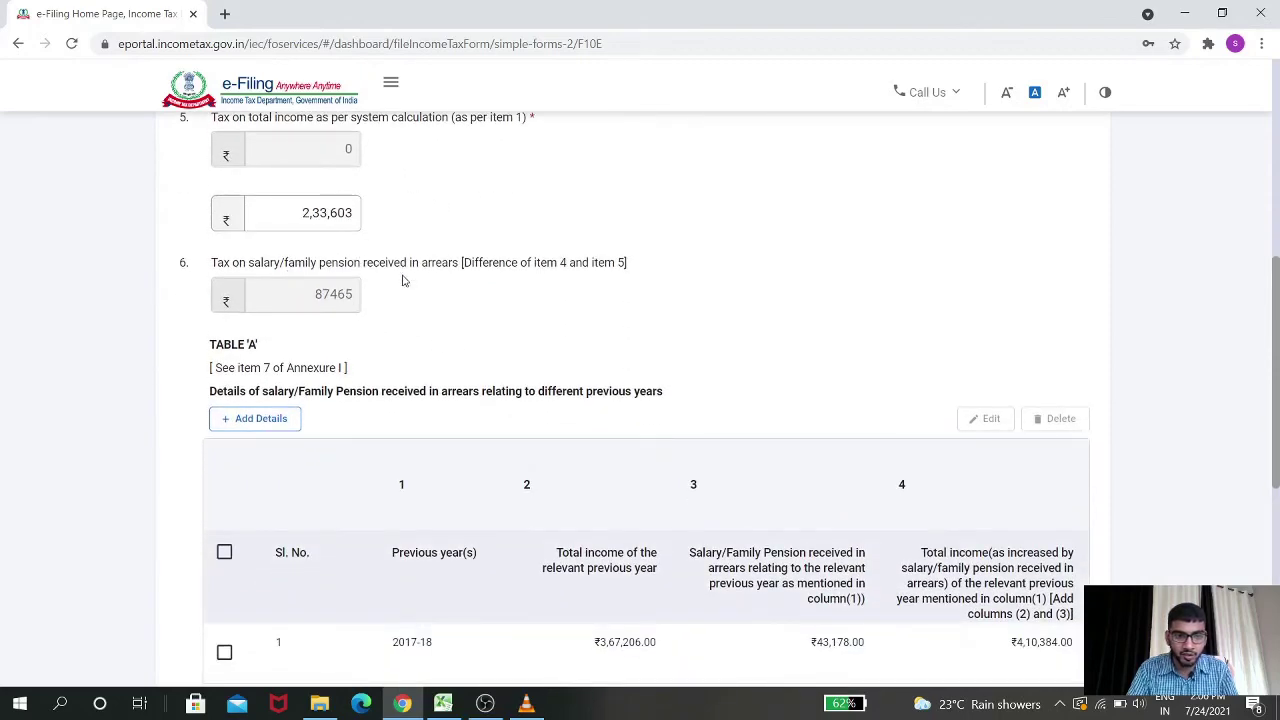
key("alt+Tab")
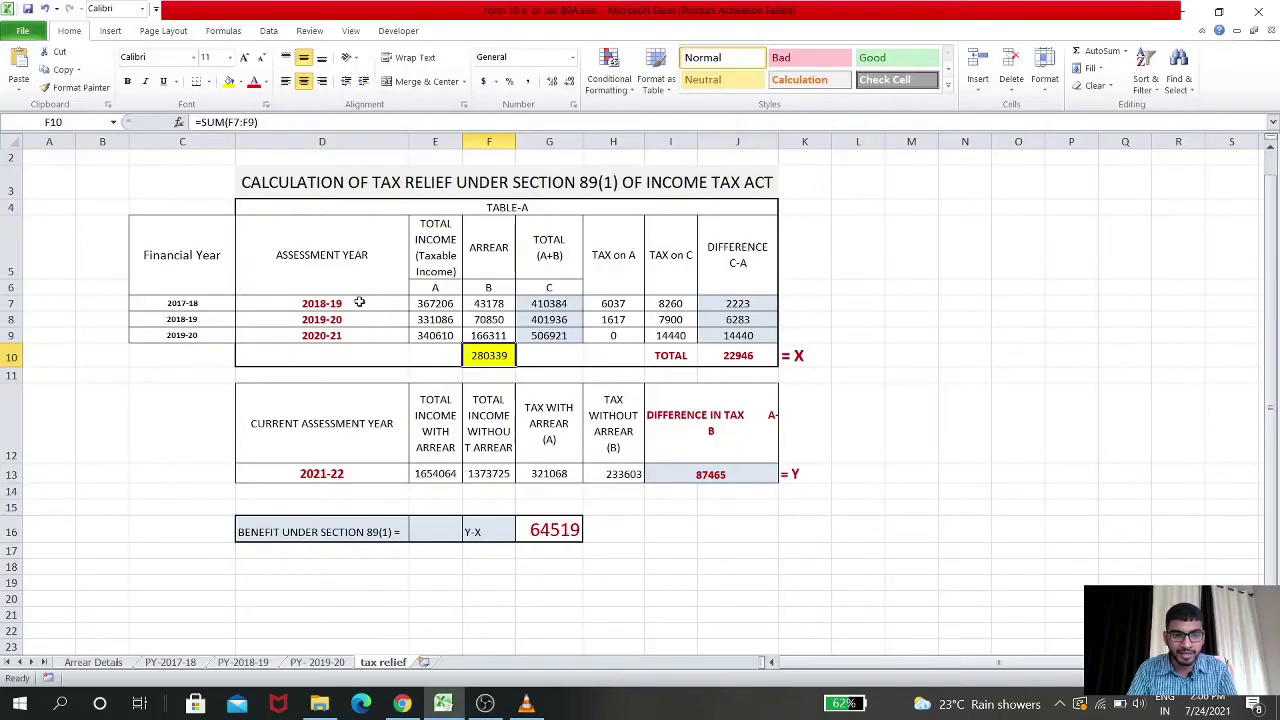
key("alt+Tab")
scroll(535, 530, "down", 5)
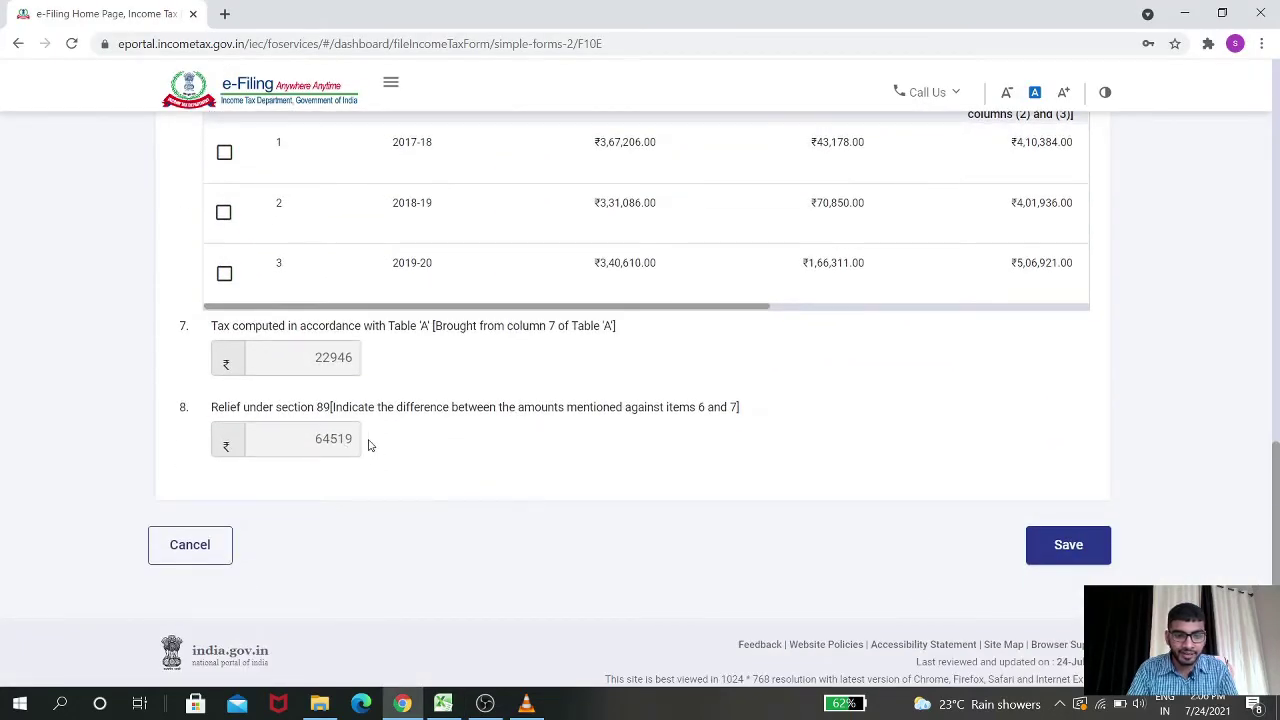
key("alt+Tab")
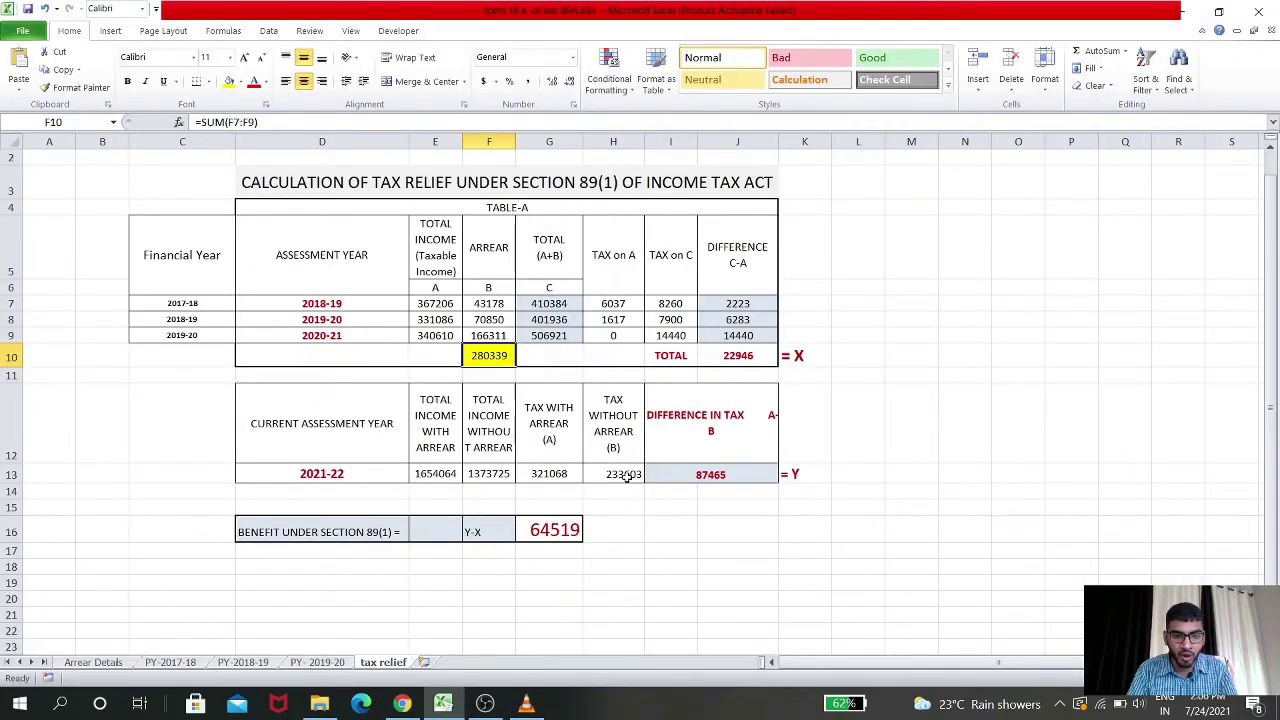
left_click(691, 473)
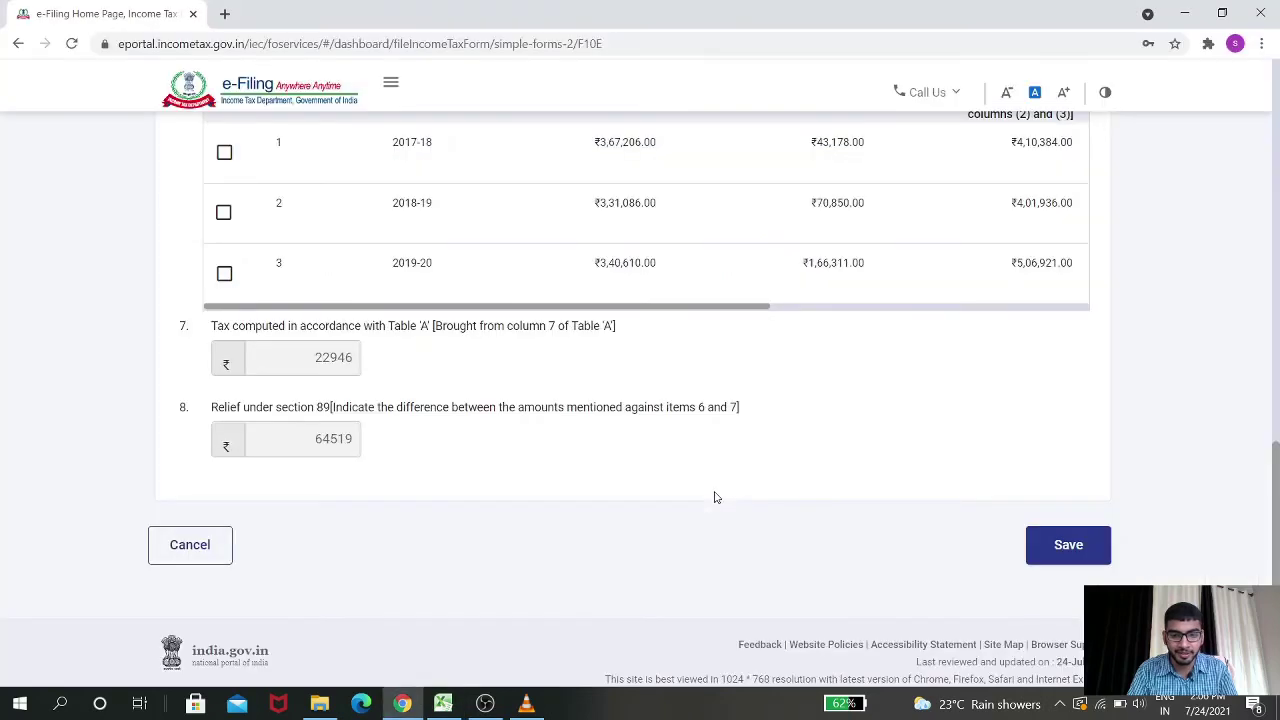
key("alt+Tab")
key("alt+Tab")
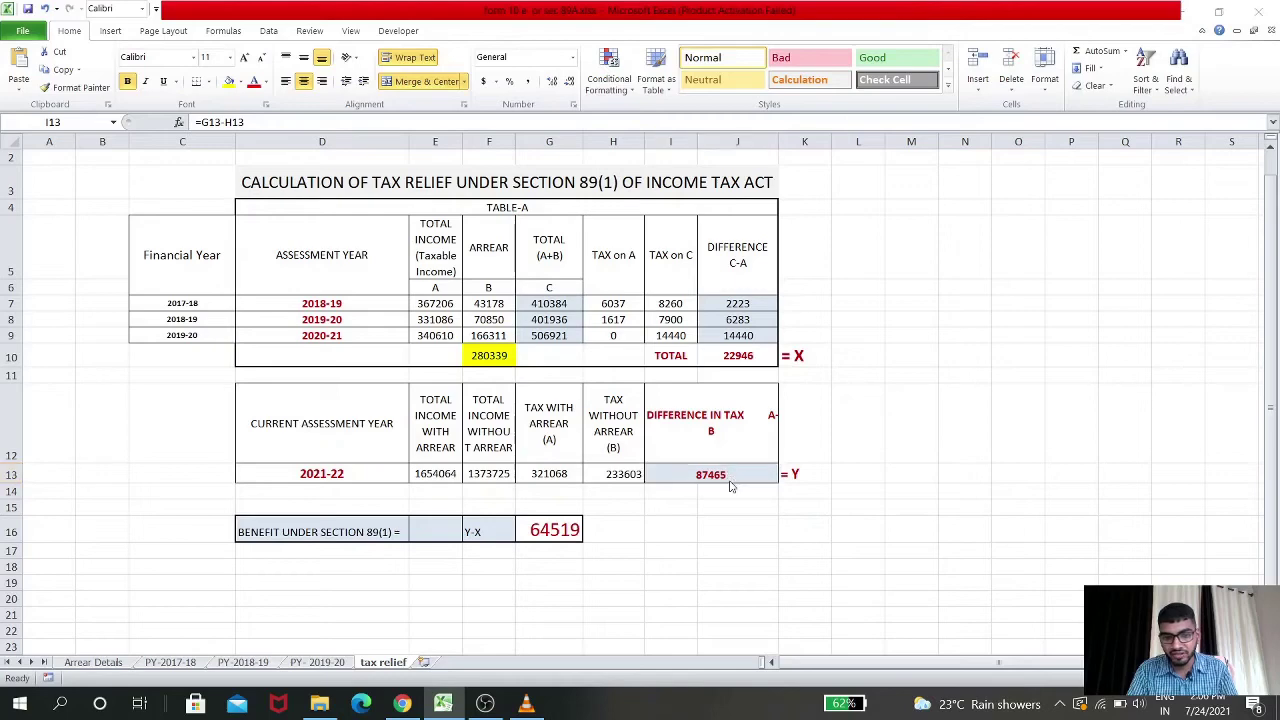
key("alt+Tab")
scroll(458, 377, "up", 5)
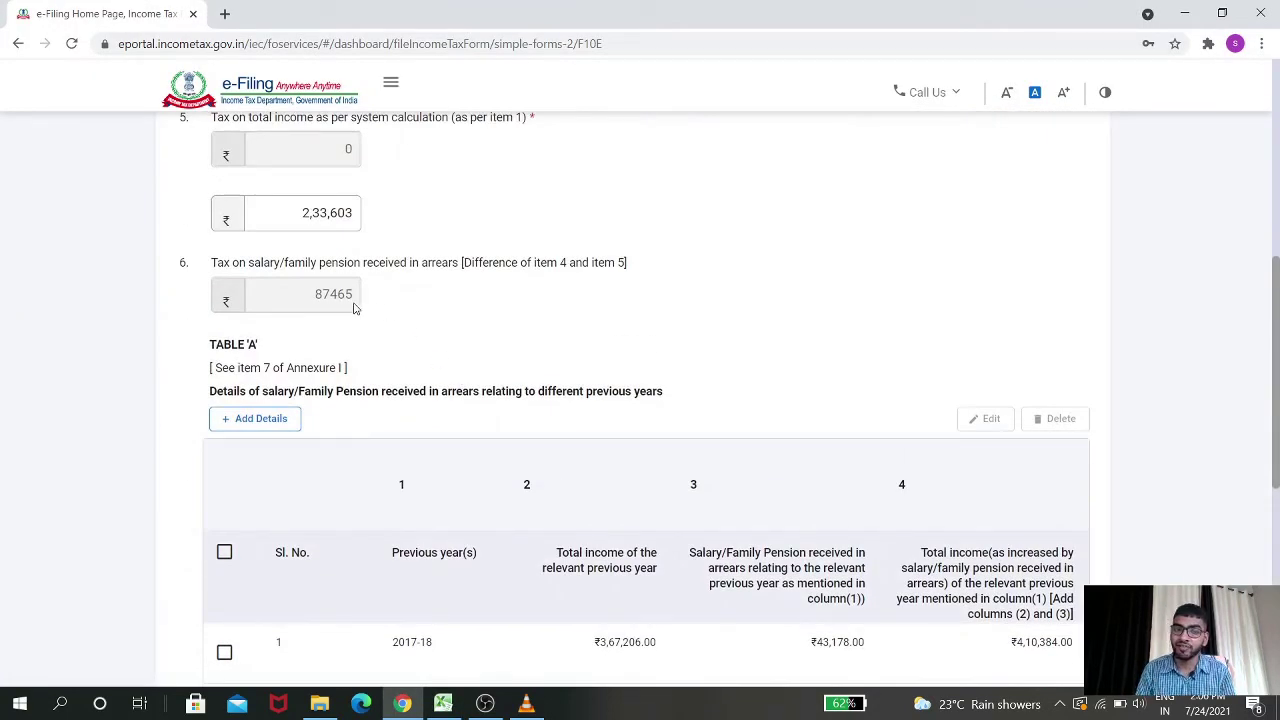
scroll(353, 308, "down", 10)
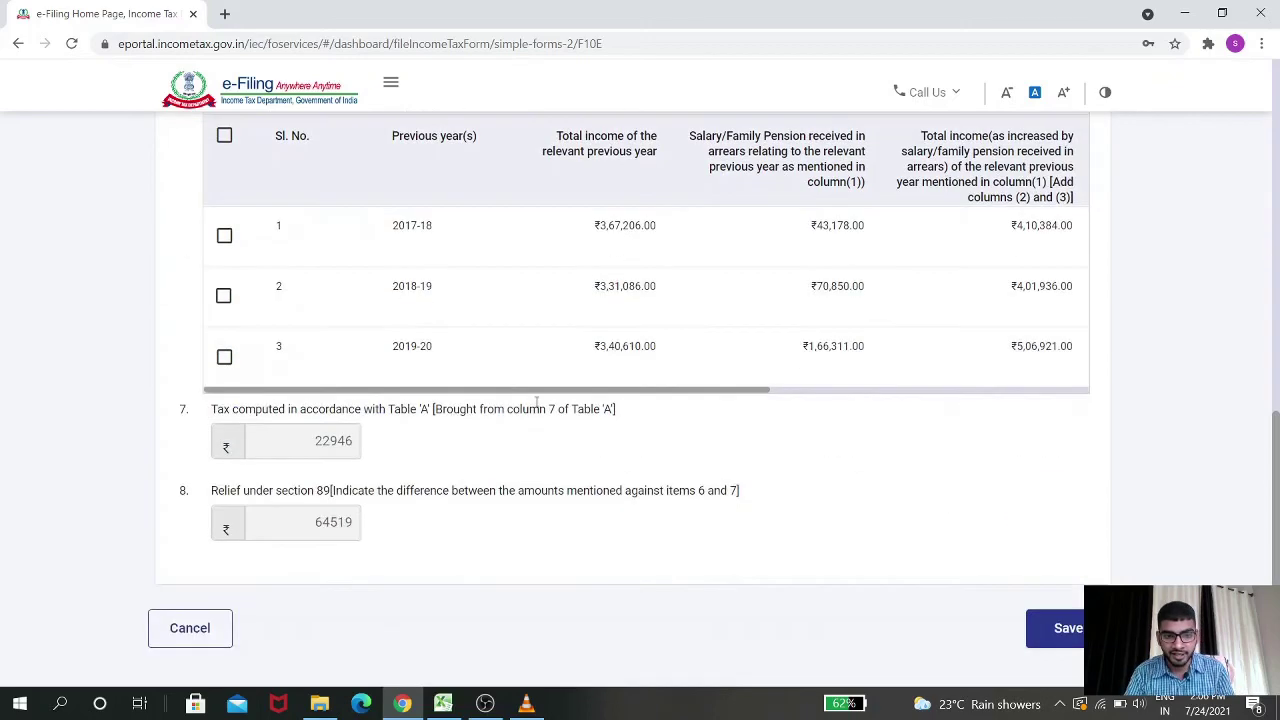
Save Annexure I, then tick and save the Verification declaration
left_click(1066, 511)
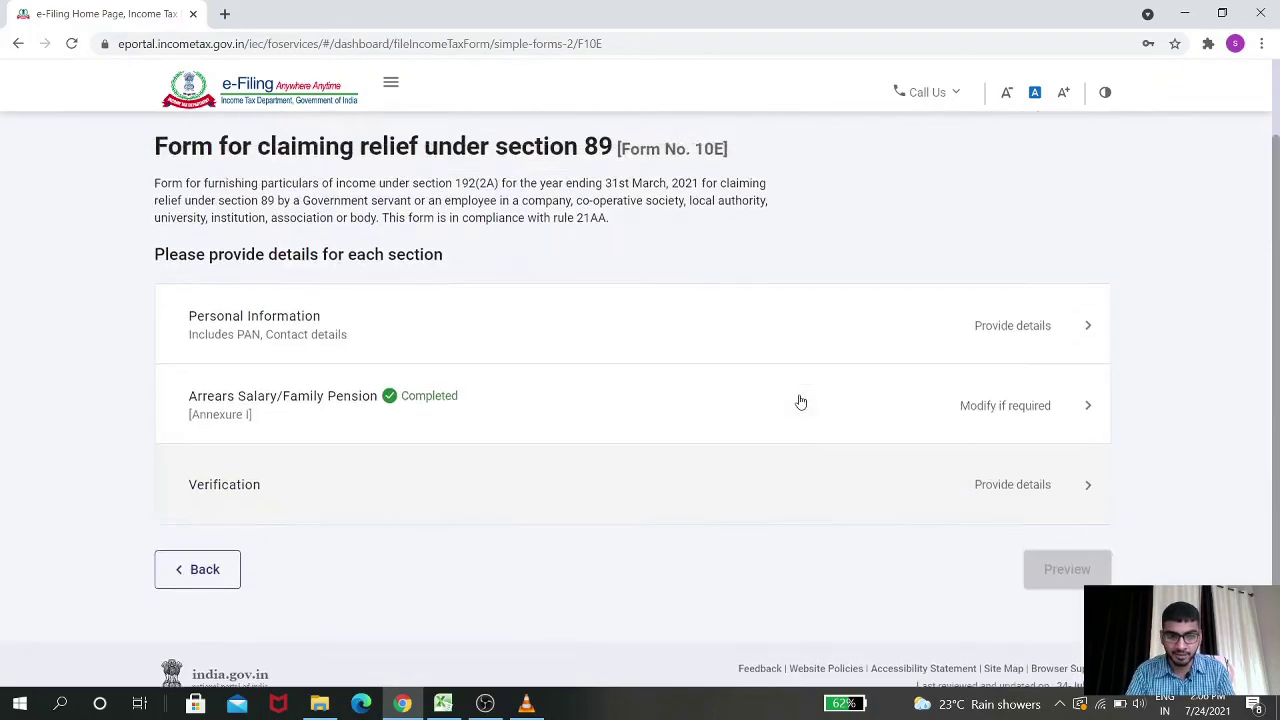
left_click(761, 418)
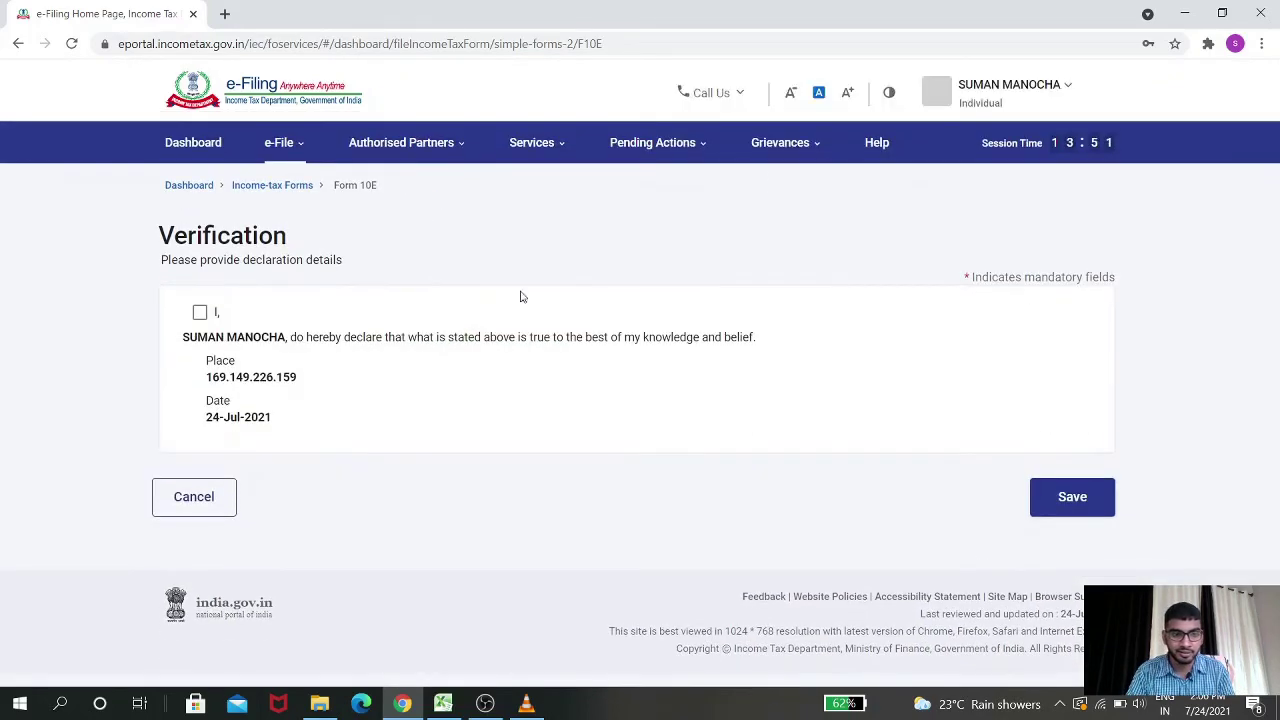
left_click(201, 313)
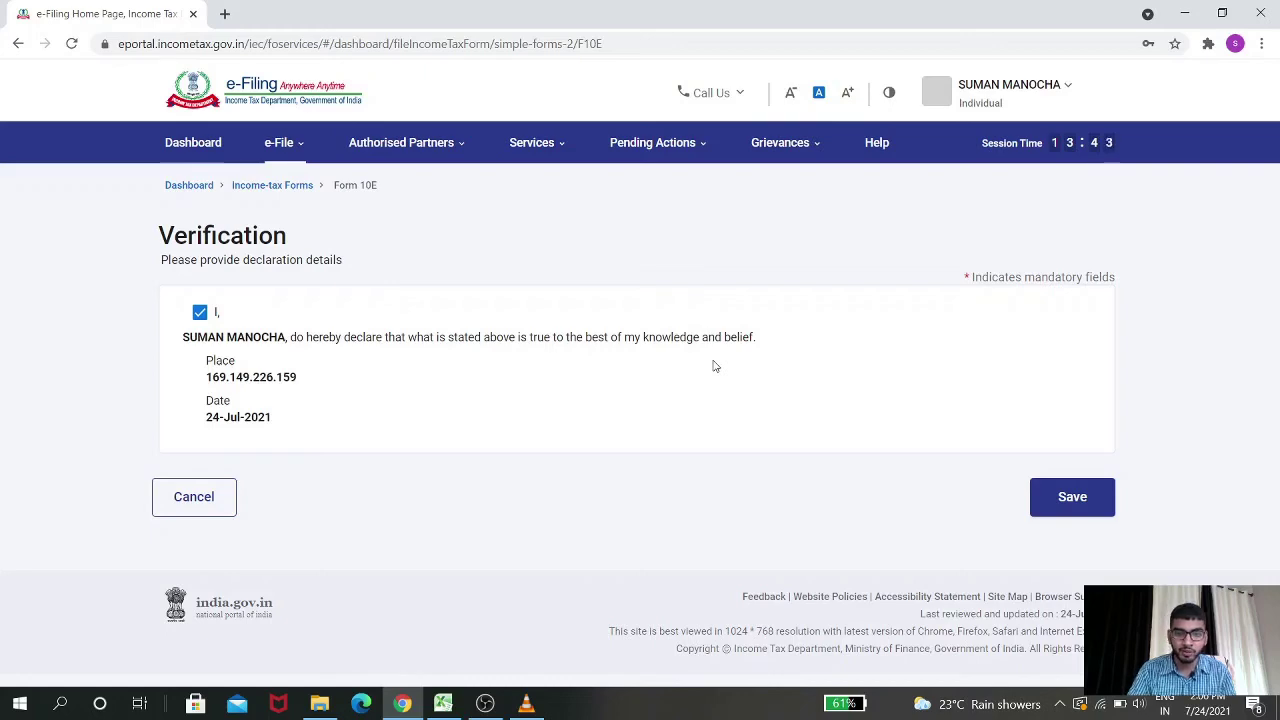
left_click(1066, 498)
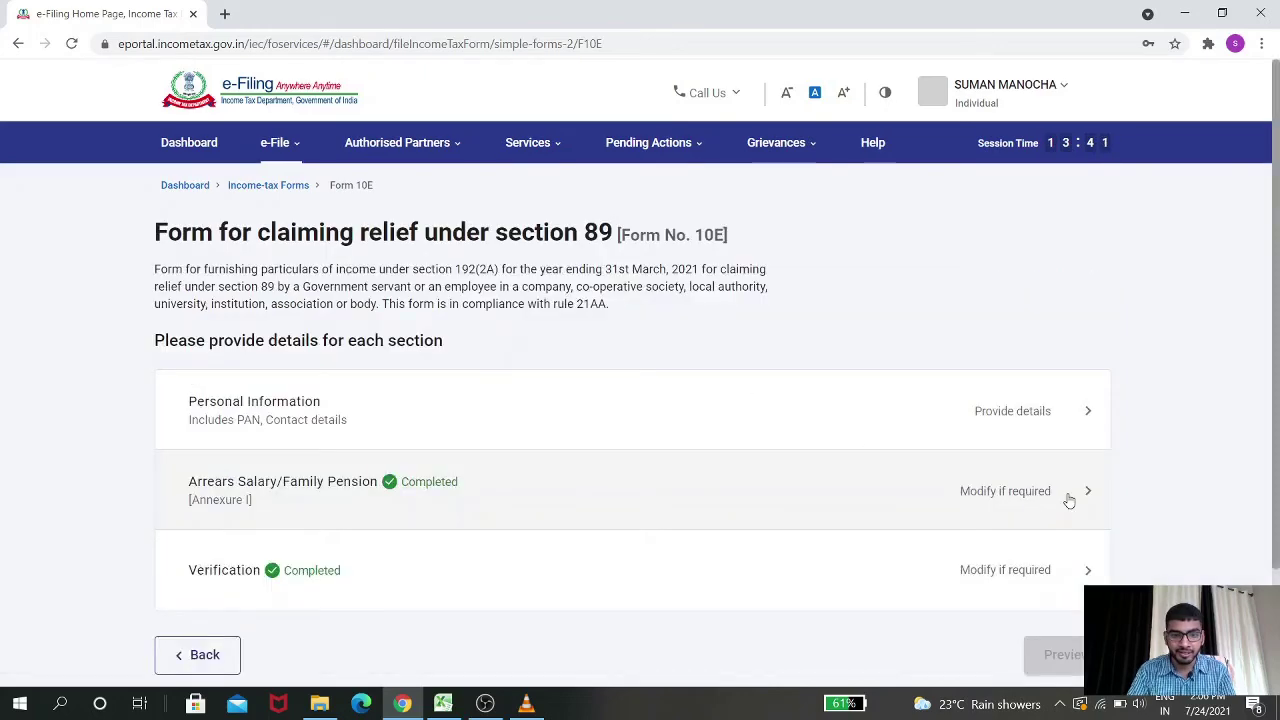
Set residential status to Resident in Personal Information and save it
scroll(820, 463, "down", 2)
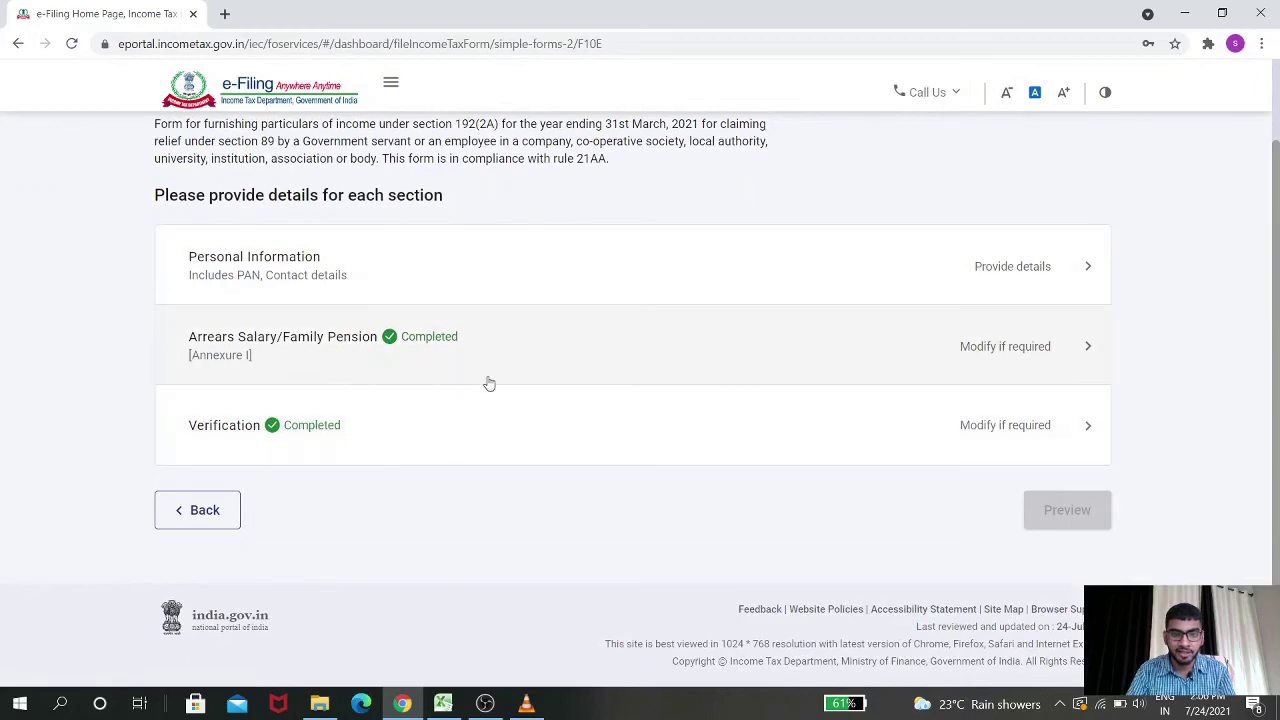
scroll(711, 374, "up", 1)
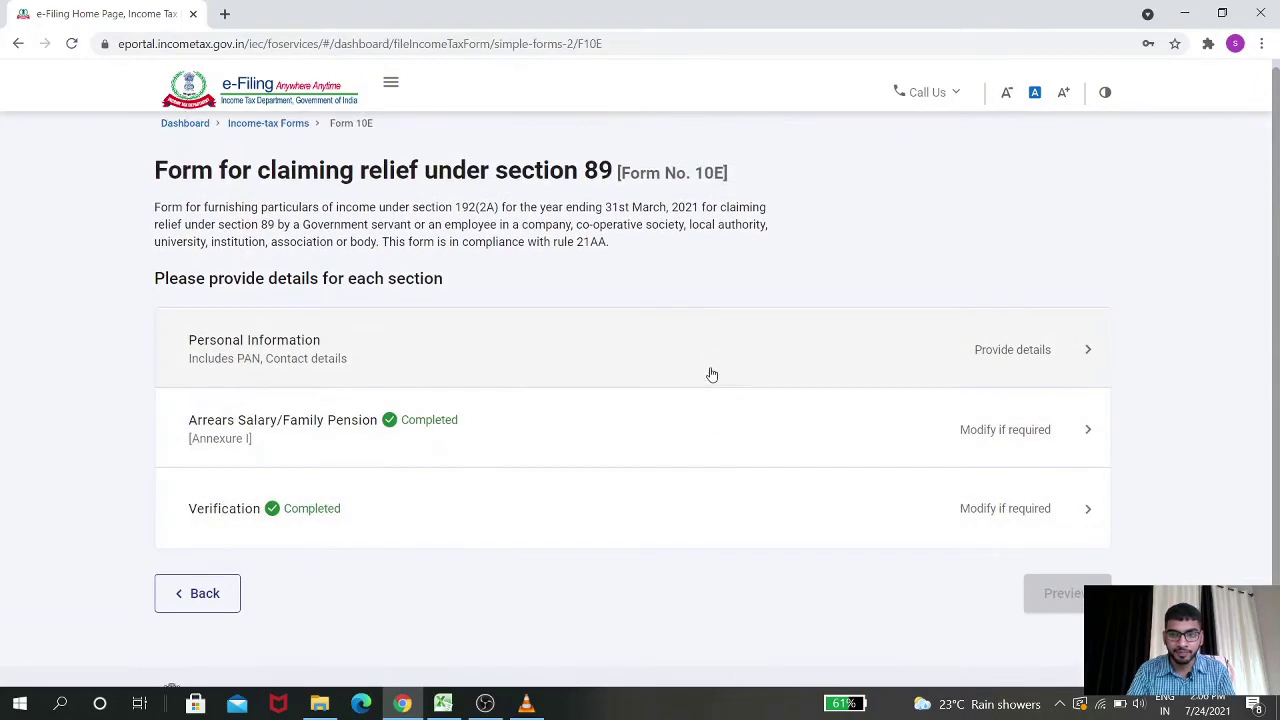
left_click(869, 346)
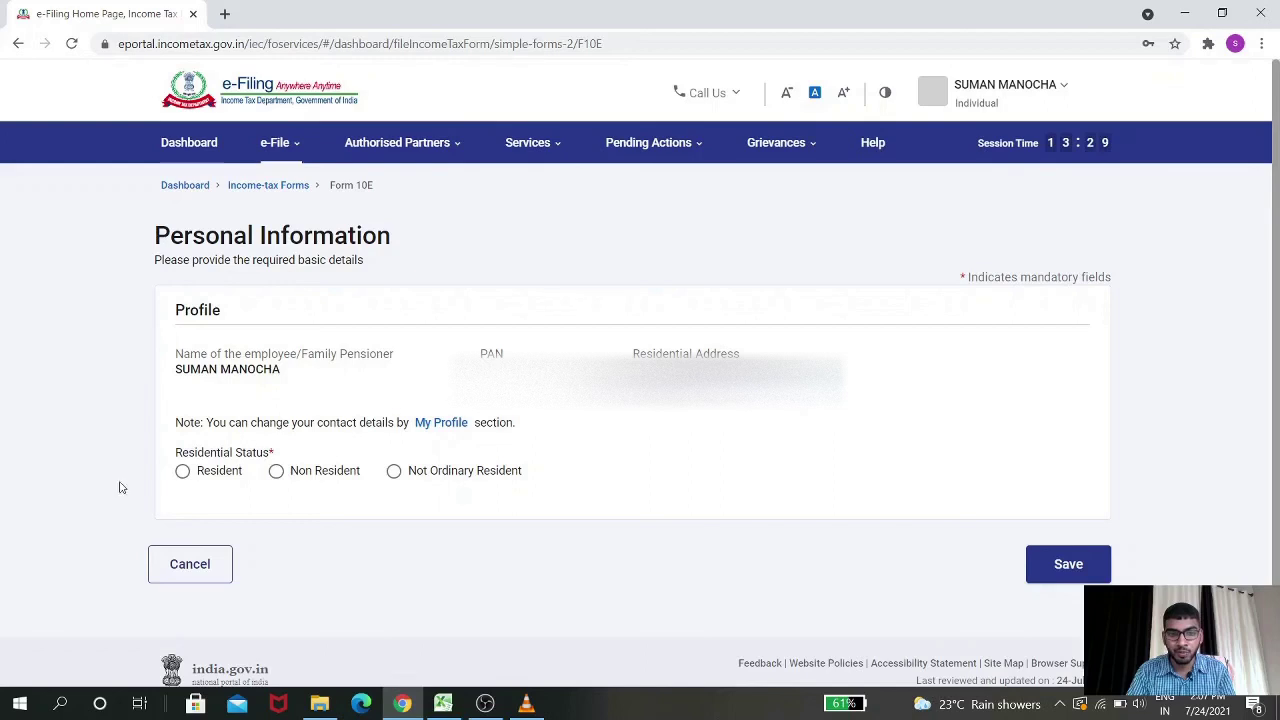
left_click(182, 473)
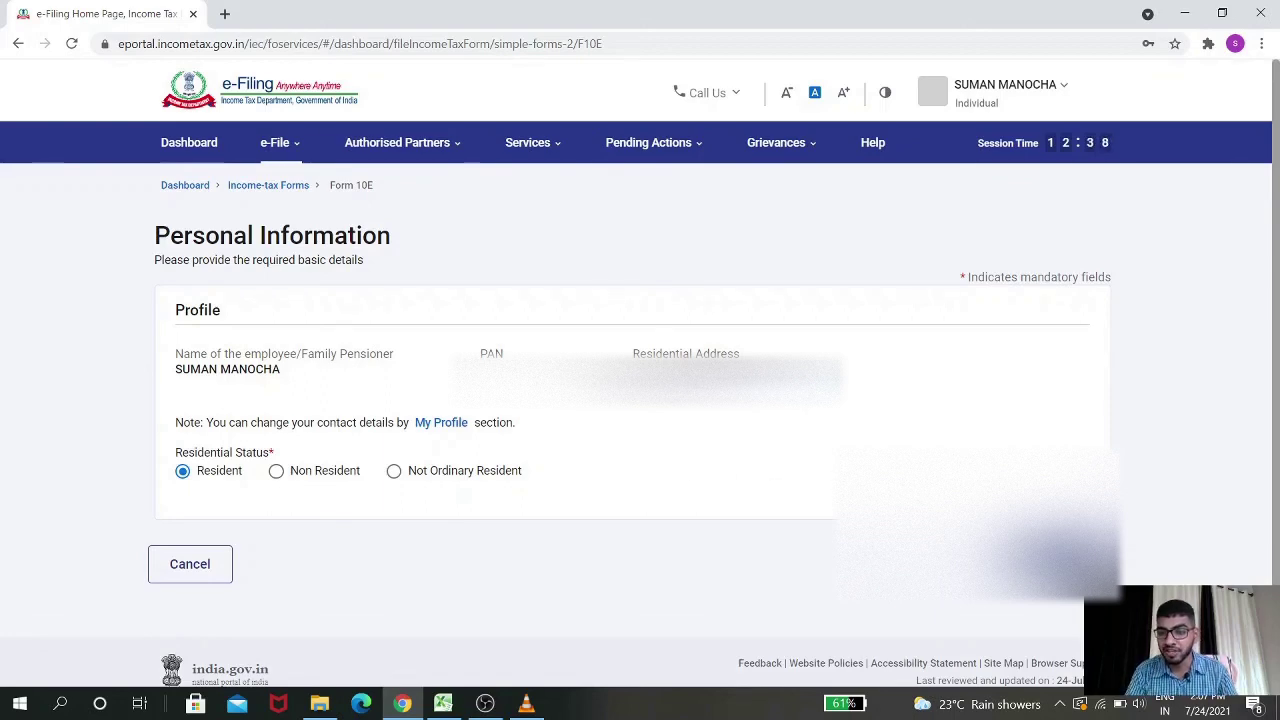
left_click(1062, 564)
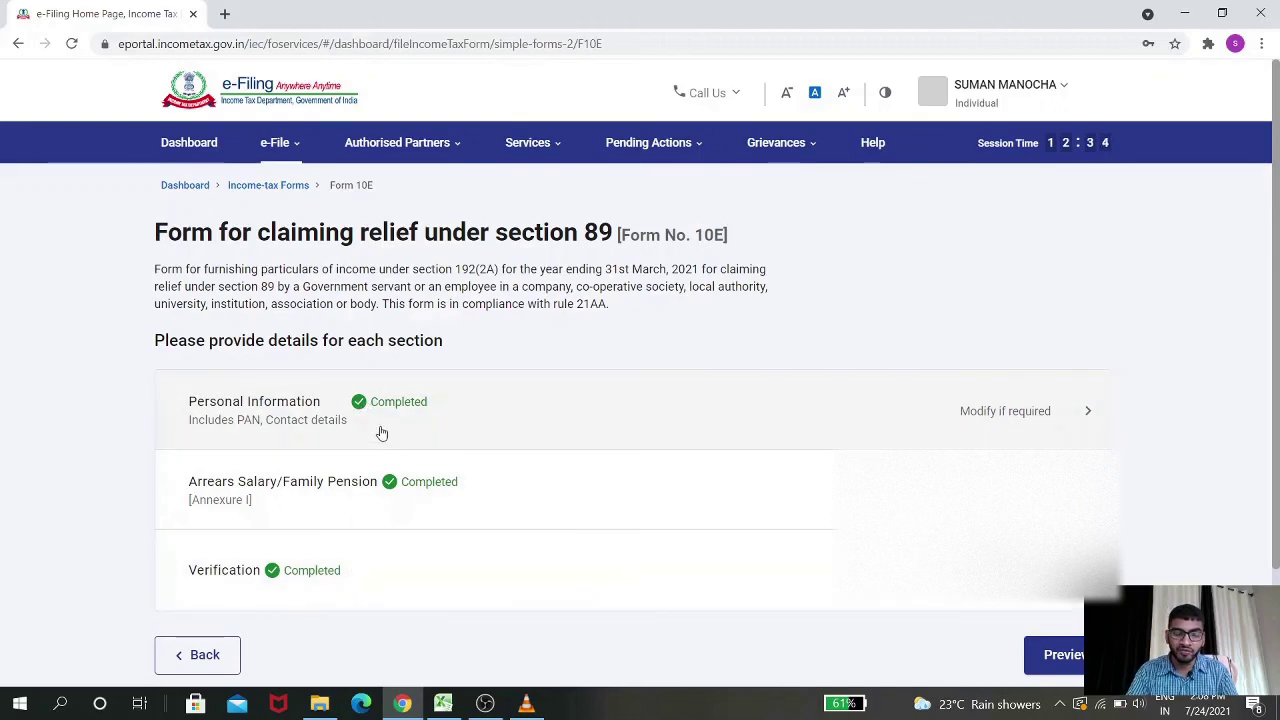
Preview Form 10E and scroll through it to see all Table A columns
scroll(860, 523, "down", 1)
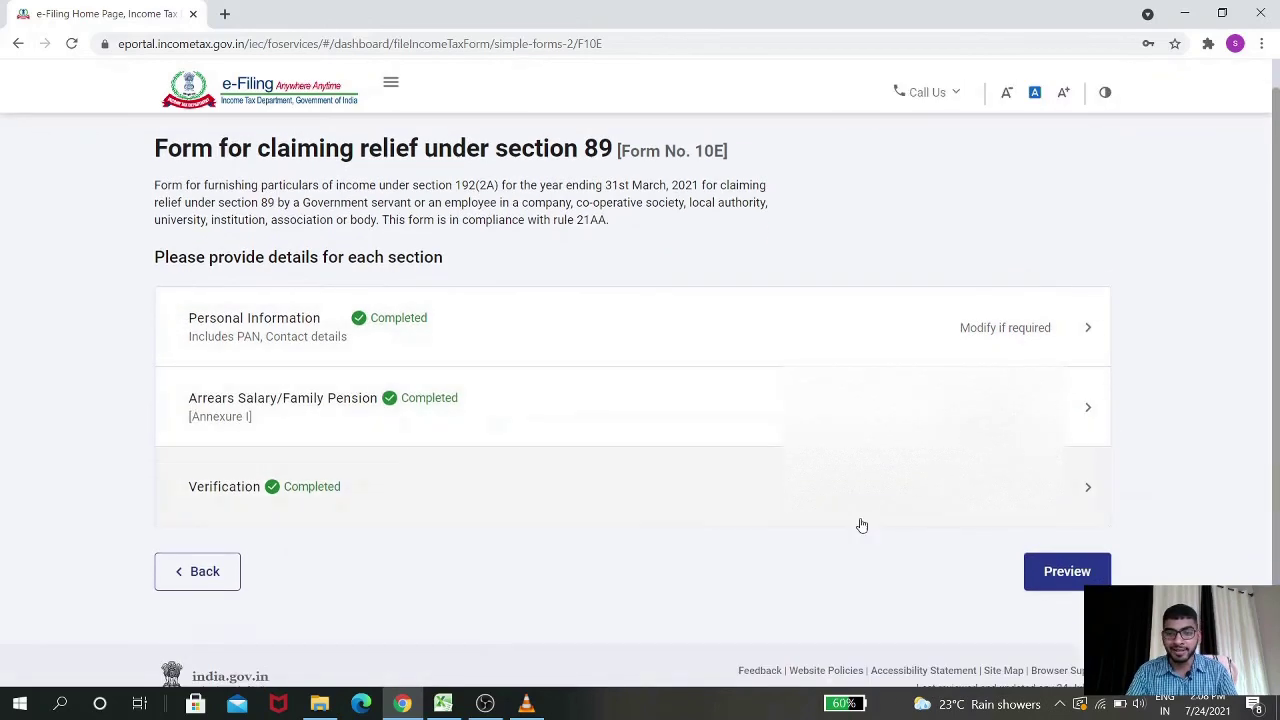
left_click(1047, 567)
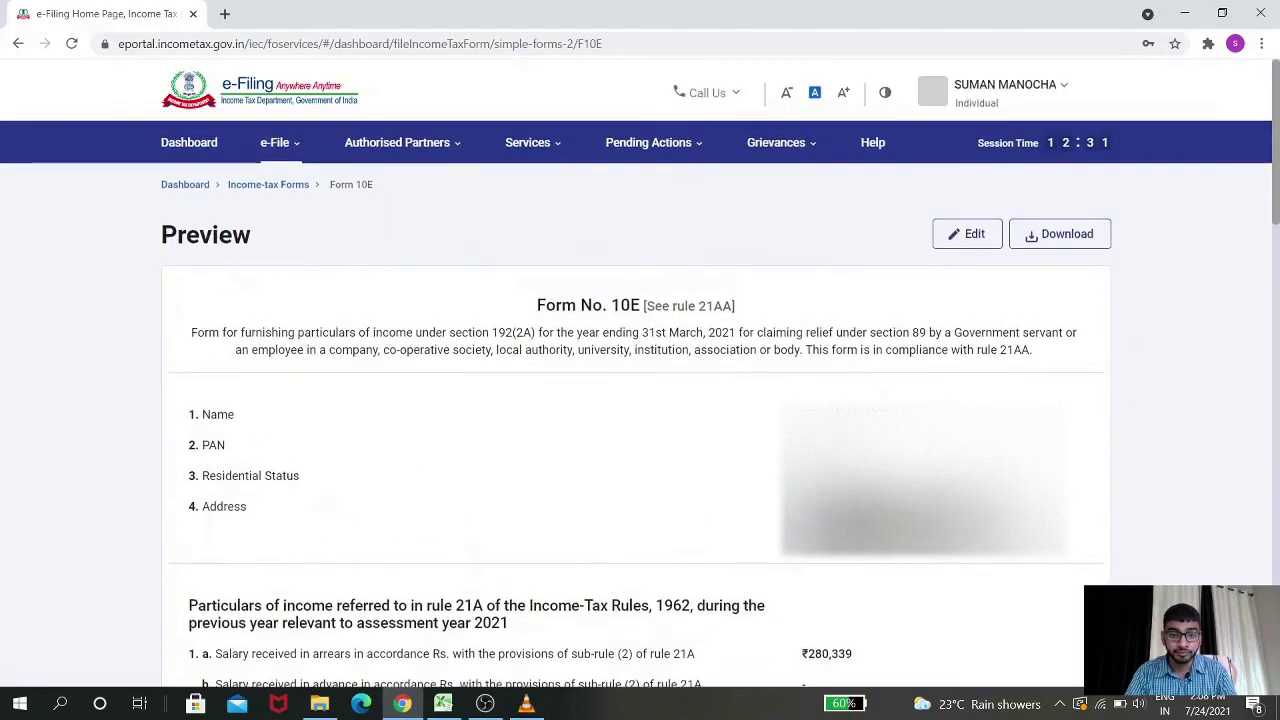
scroll(690, 465, "down", 2)
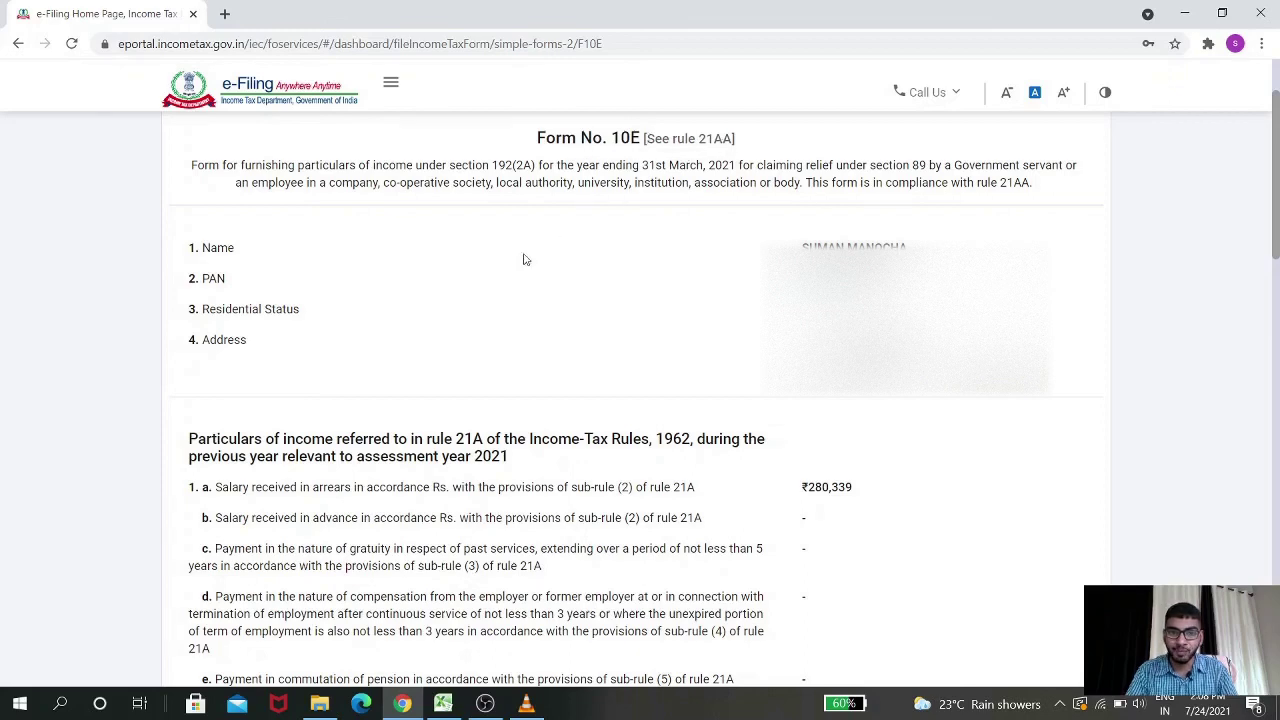
scroll(481, 263, "down", 1)
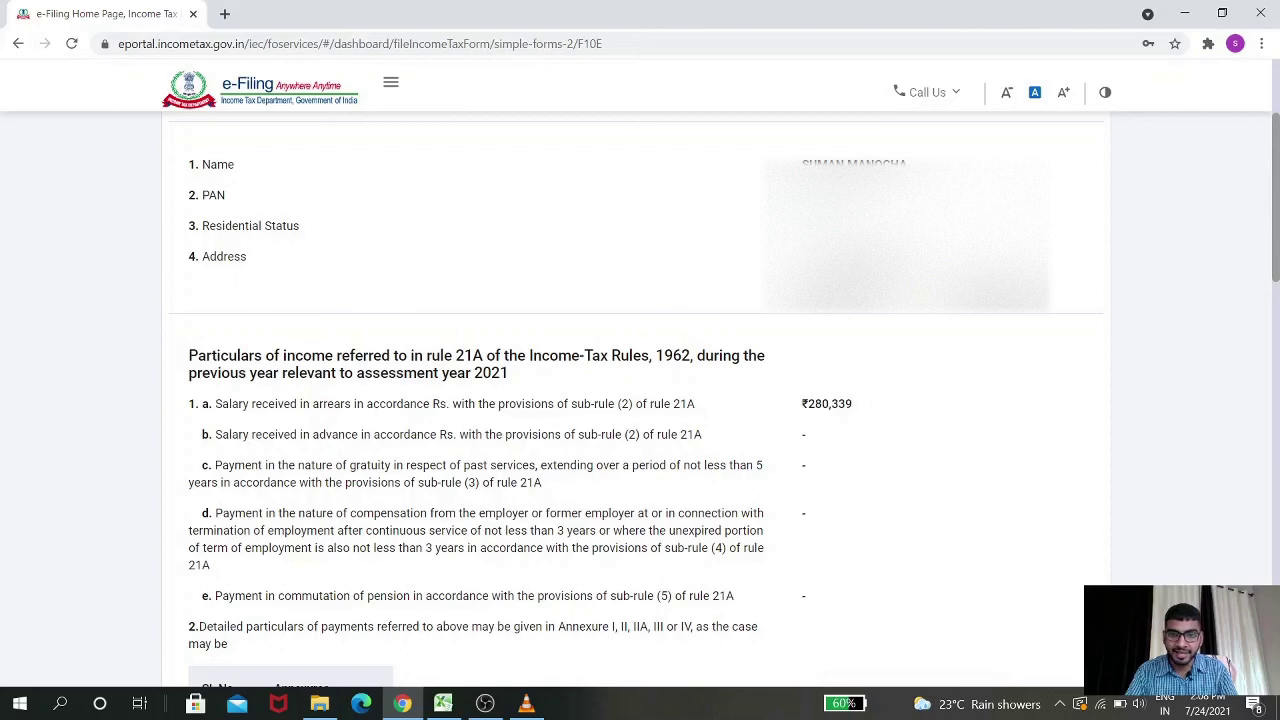
scroll(846, 317, "down", 1)
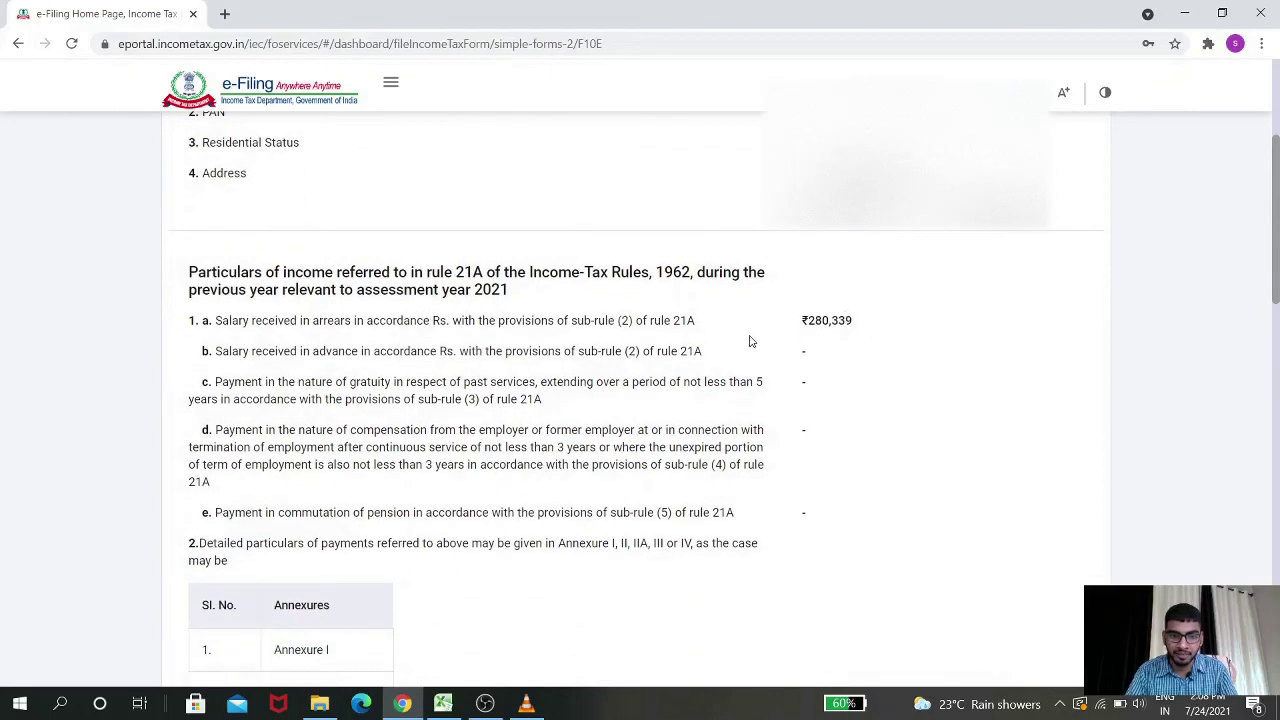
scroll(840, 310, "down", 3)
scroll(854, 191, "down", 6)
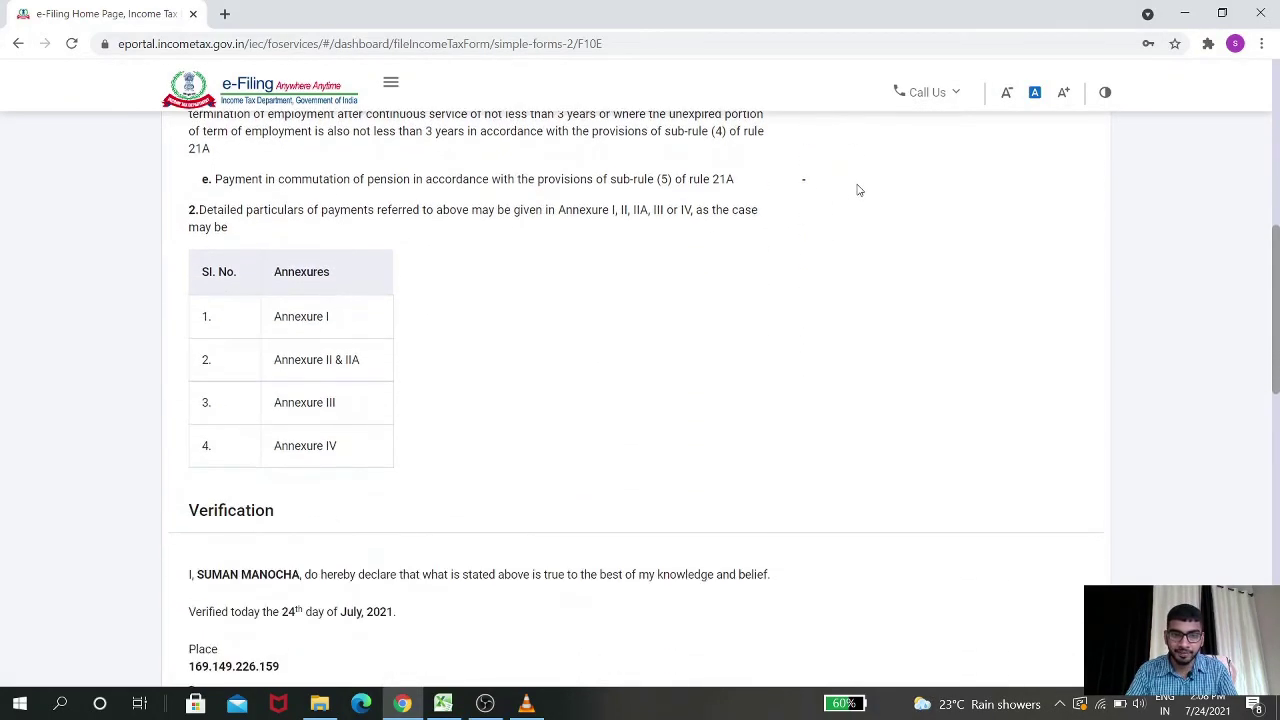
scroll(463, 371, "down", 4)
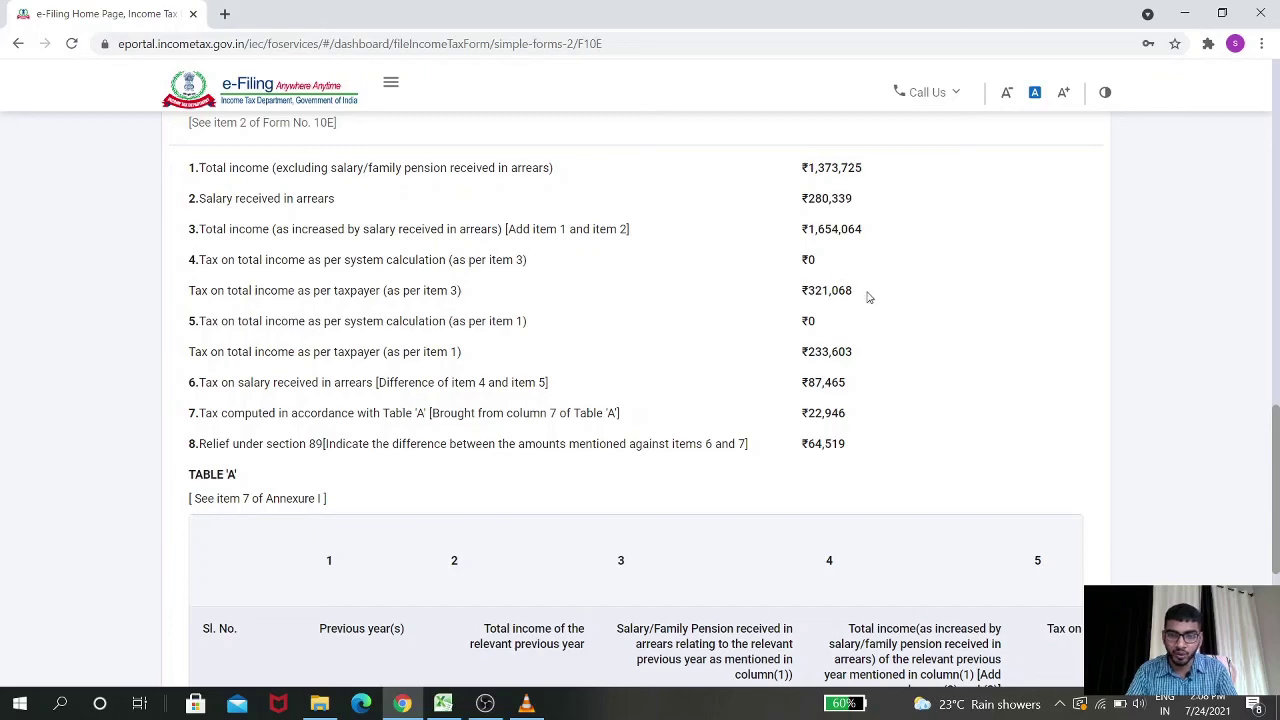
scroll(876, 304, "down", 2)
scroll(876, 304, "down", 3)
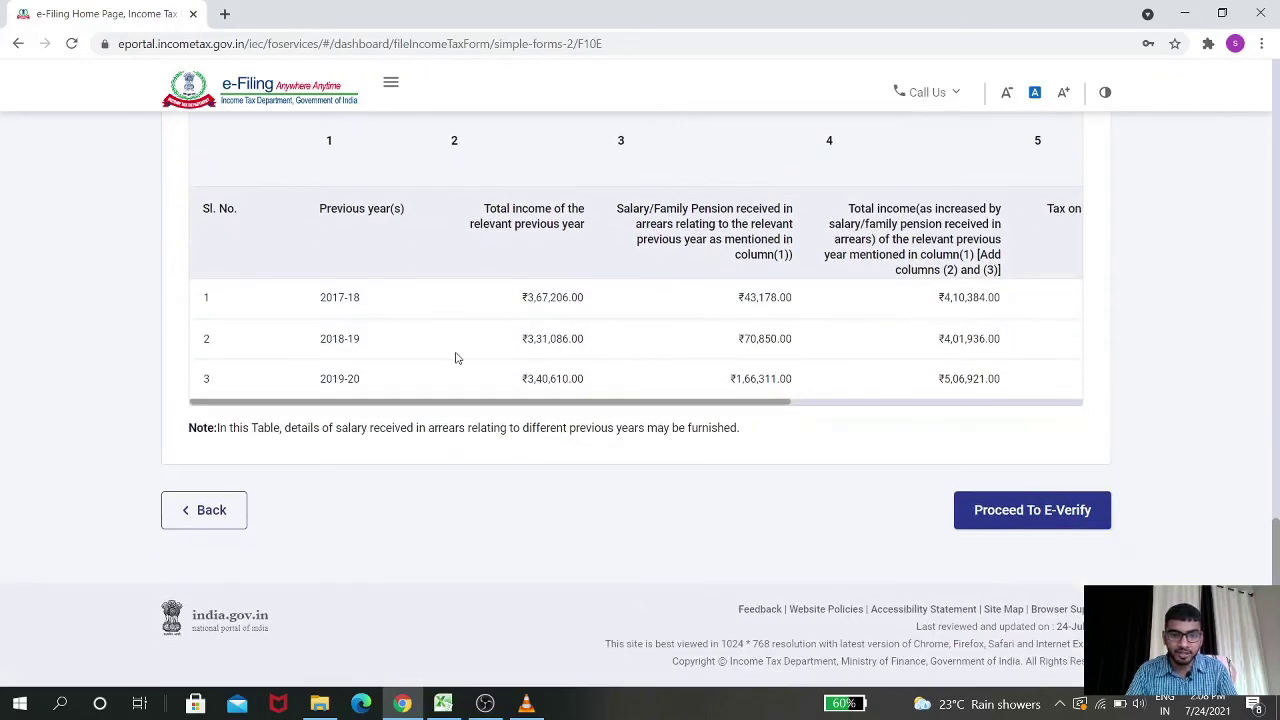
left_click_drag(391, 402, 749, 396)
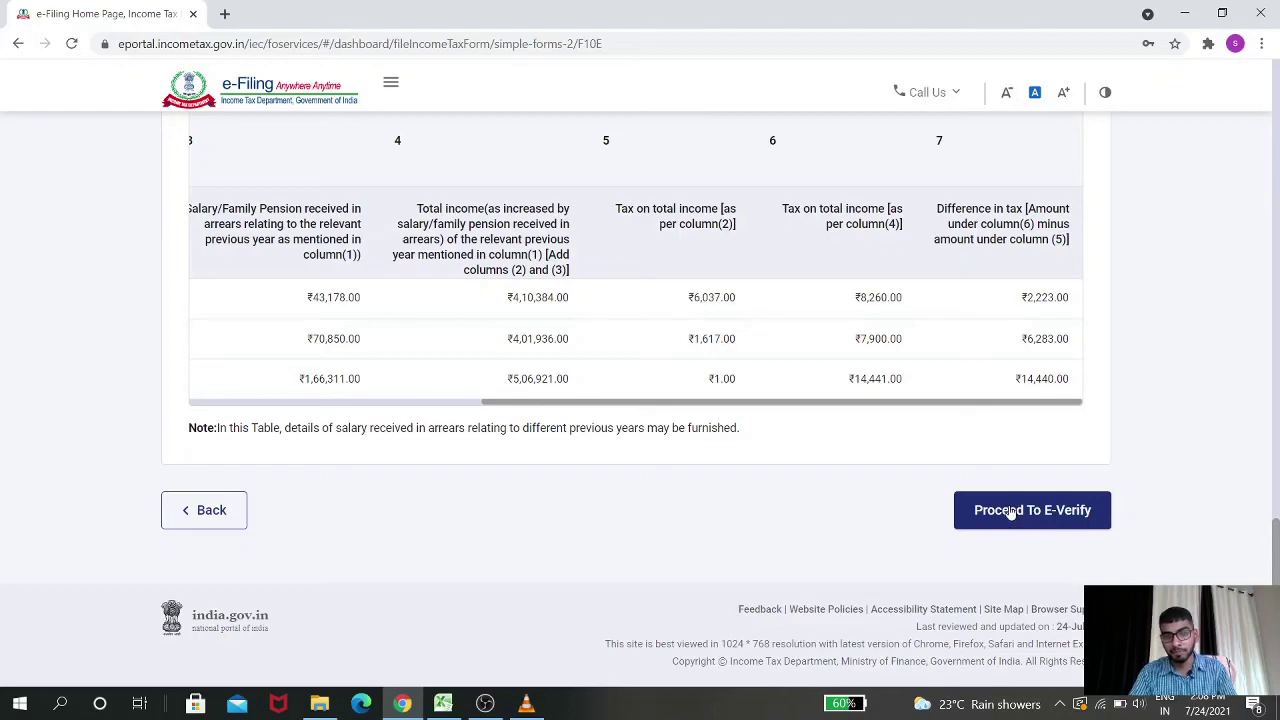
Proceed to e-Verify Form 10E and confirm with Yes
left_click(1010, 512)
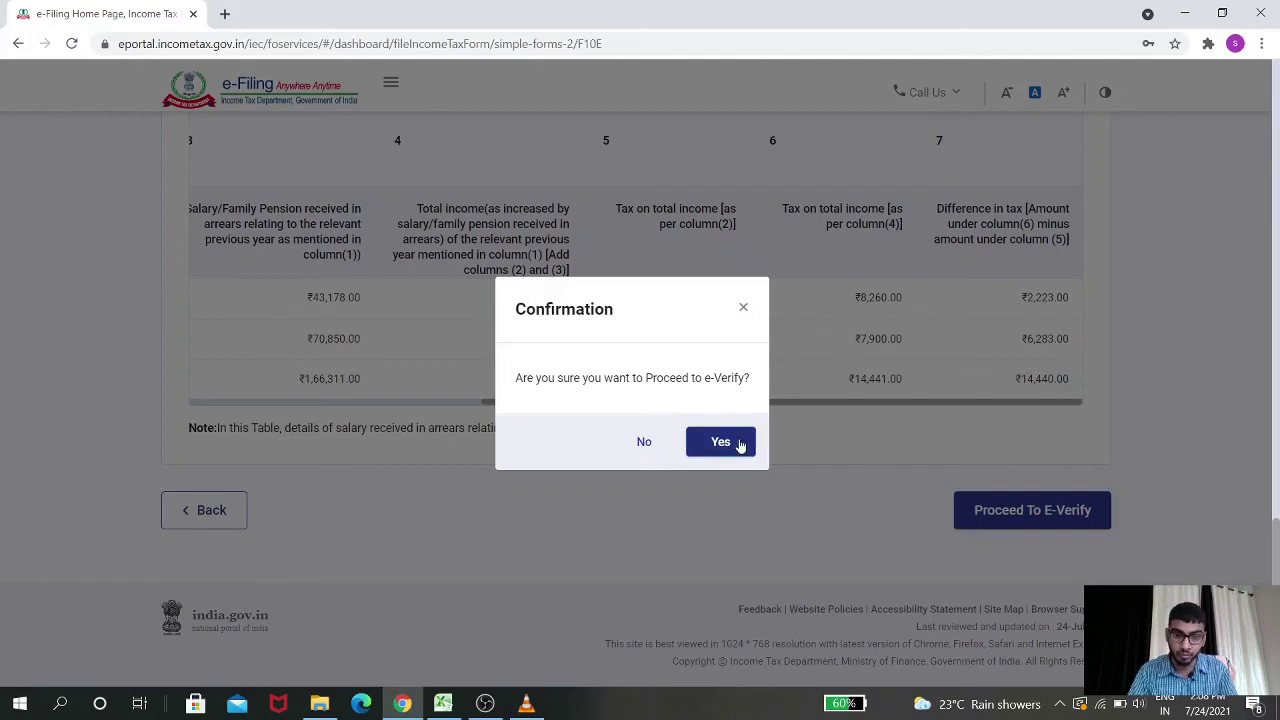
left_click(738, 442)
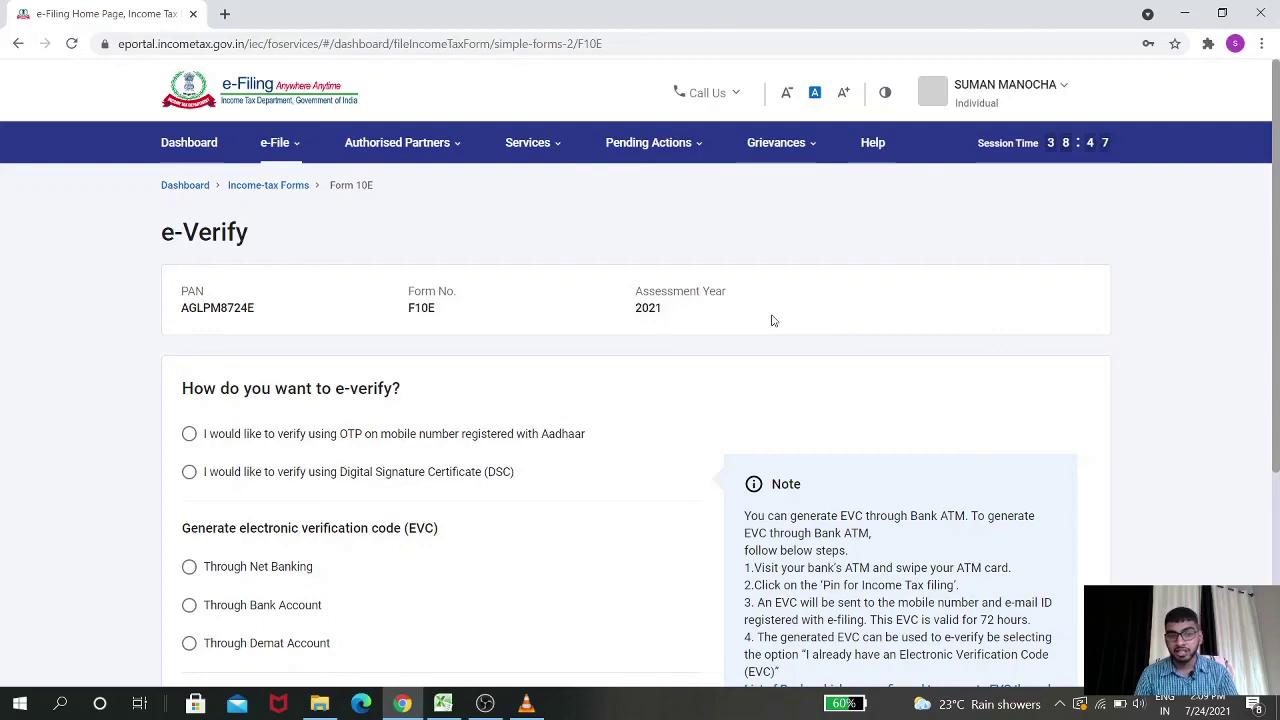
scroll(771, 320, "down", 3)
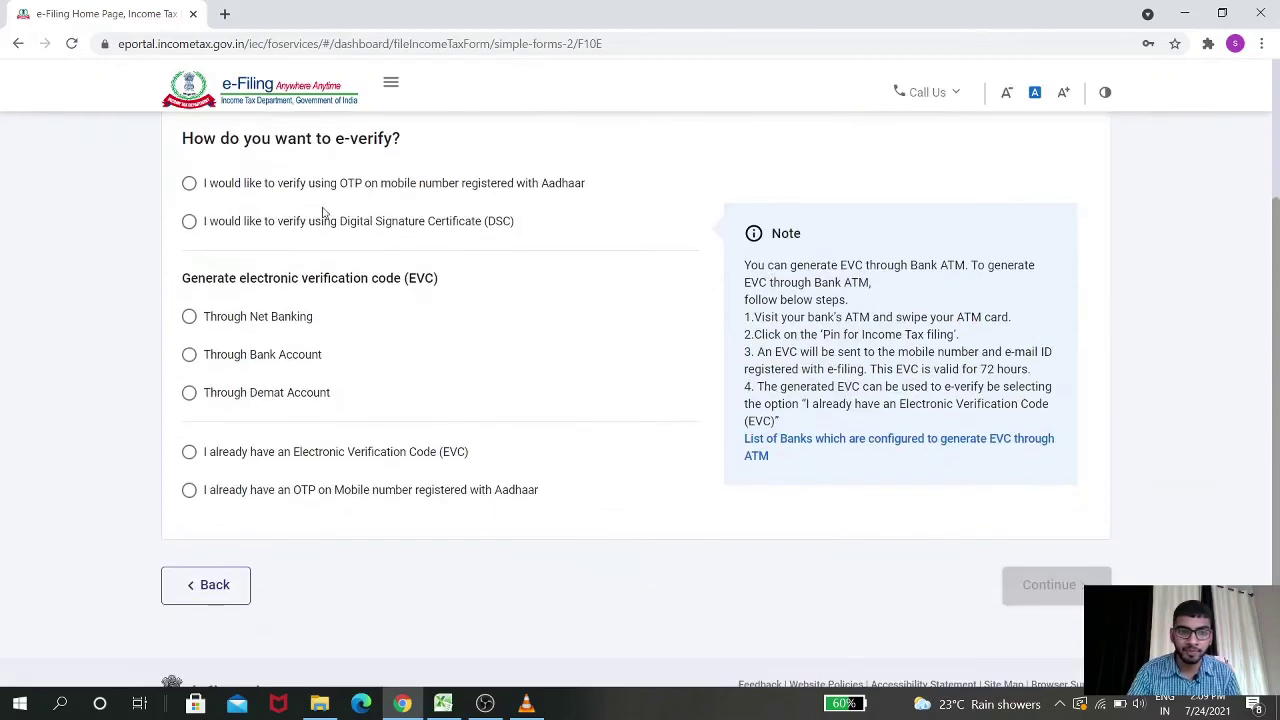
Choose OTP on Aadhaar-registered mobile, accept the consent, and generate the Aadhaar OTP
left_click(323, 190)
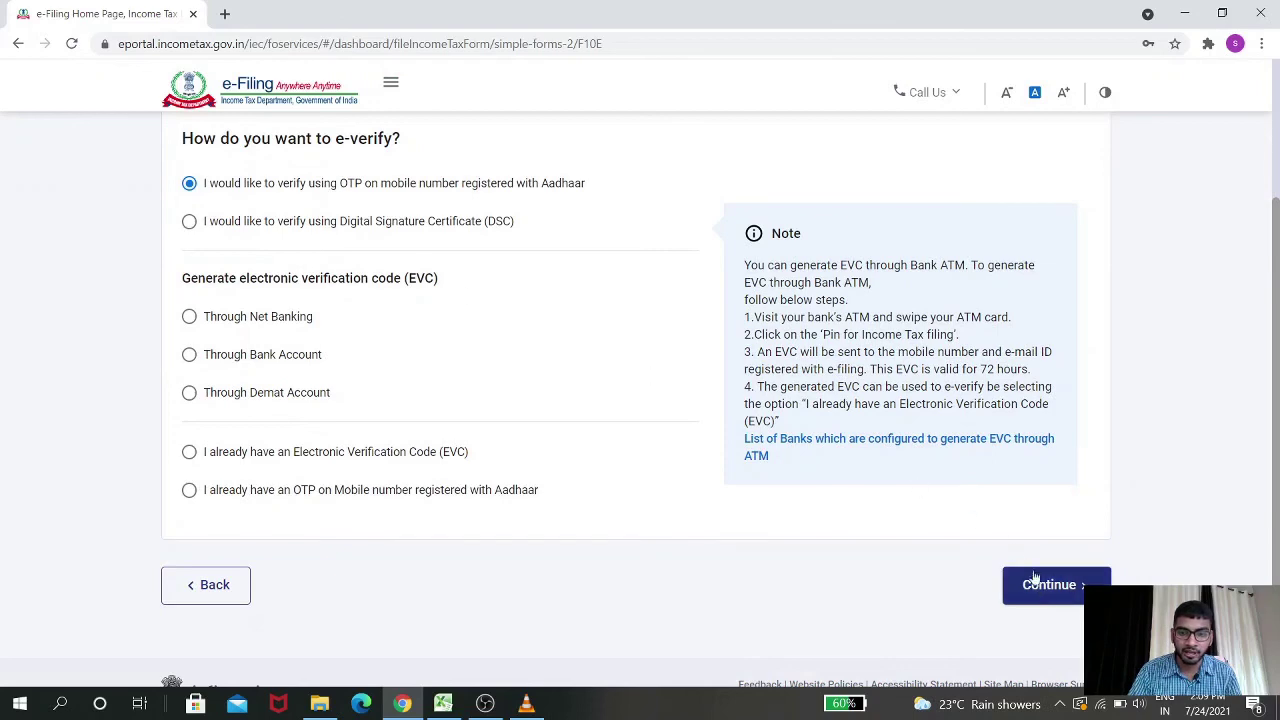
left_click(1045, 590)
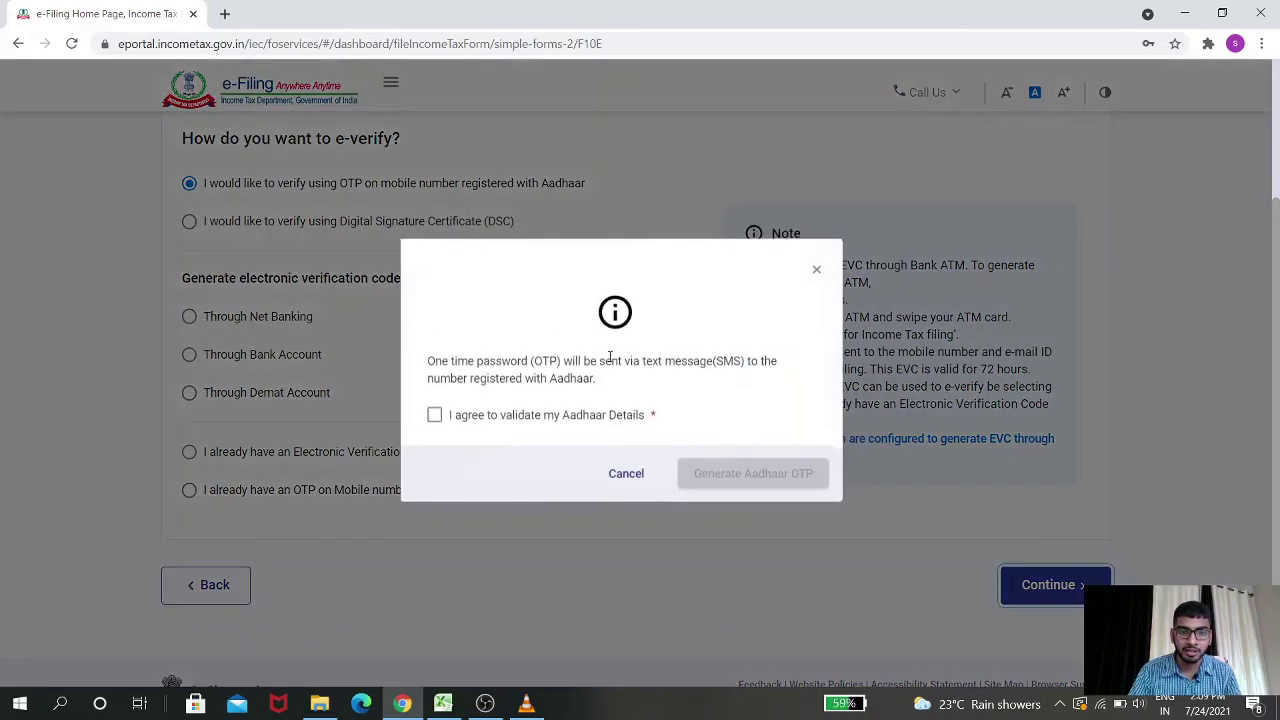
left_click(524, 416)
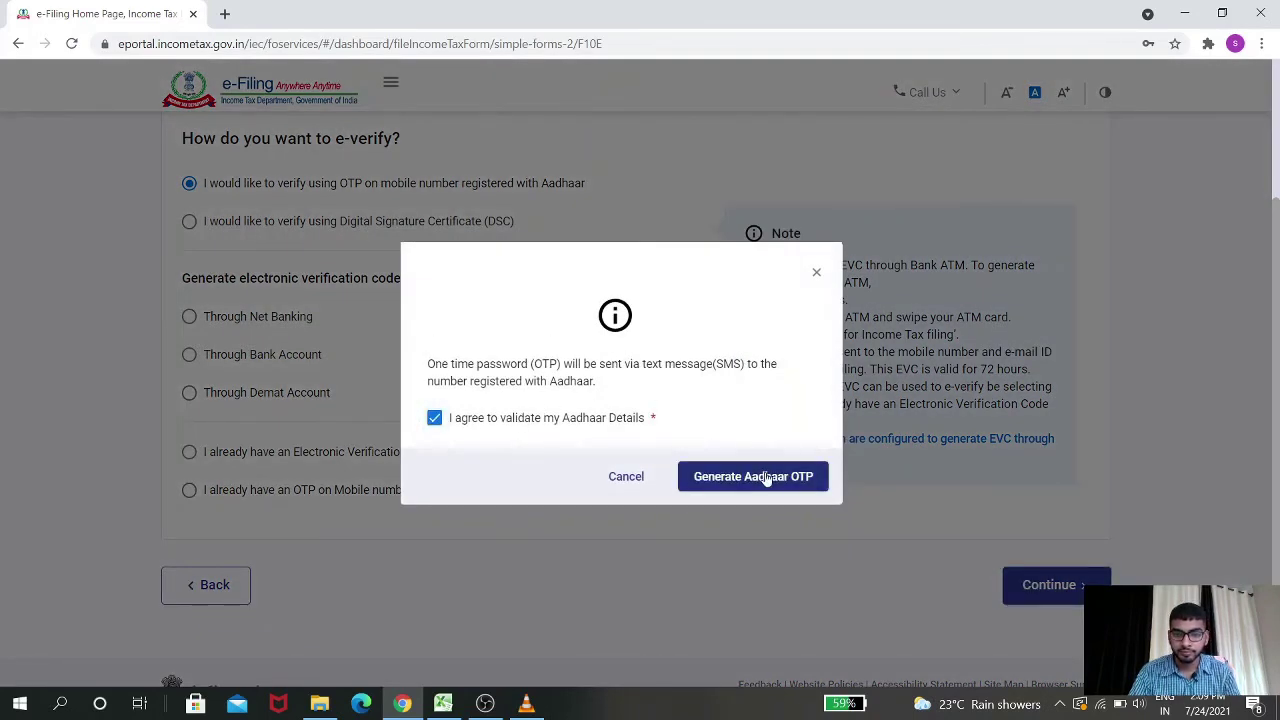
left_click(766, 478)
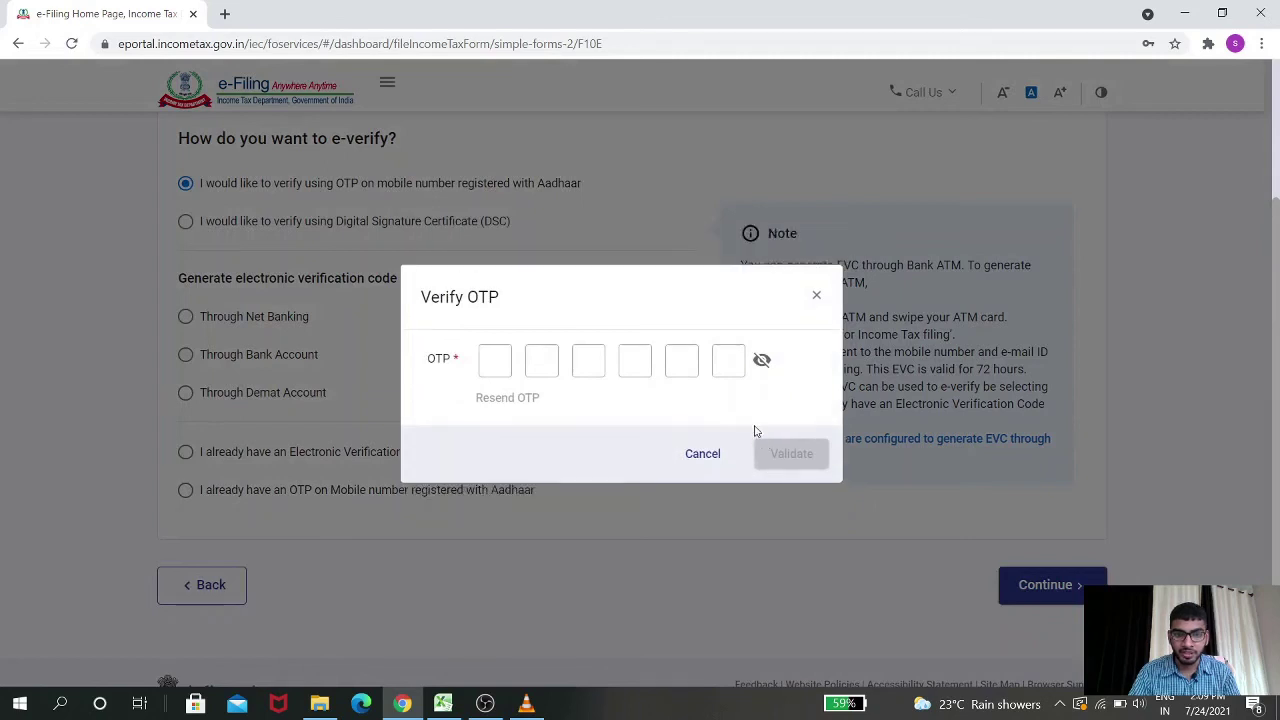